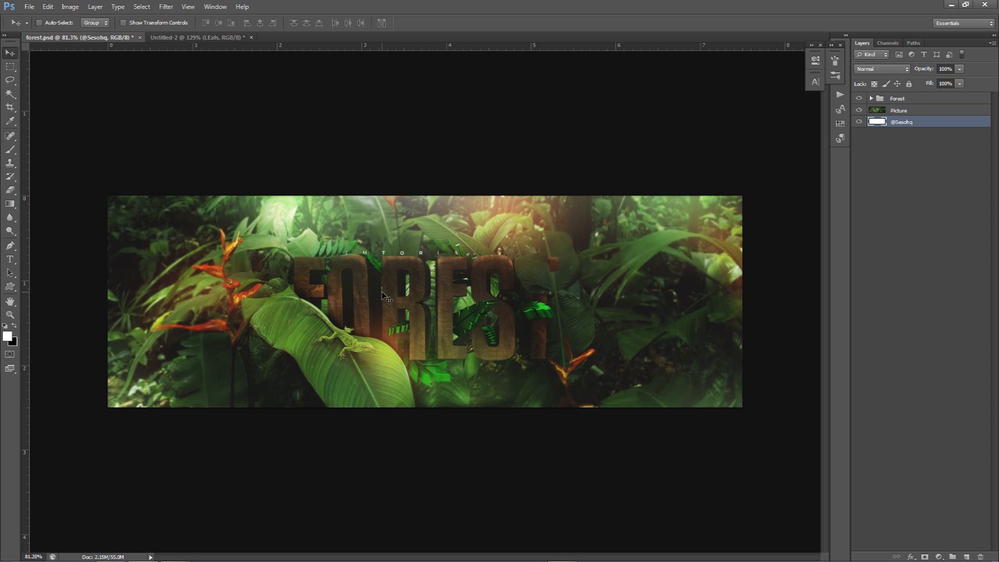
Step: Switch to Cinema 4D and look through the open documents 2.c4d and 1.ai before returning to ForestTutorial.c4d
mouse_move(166, 556)
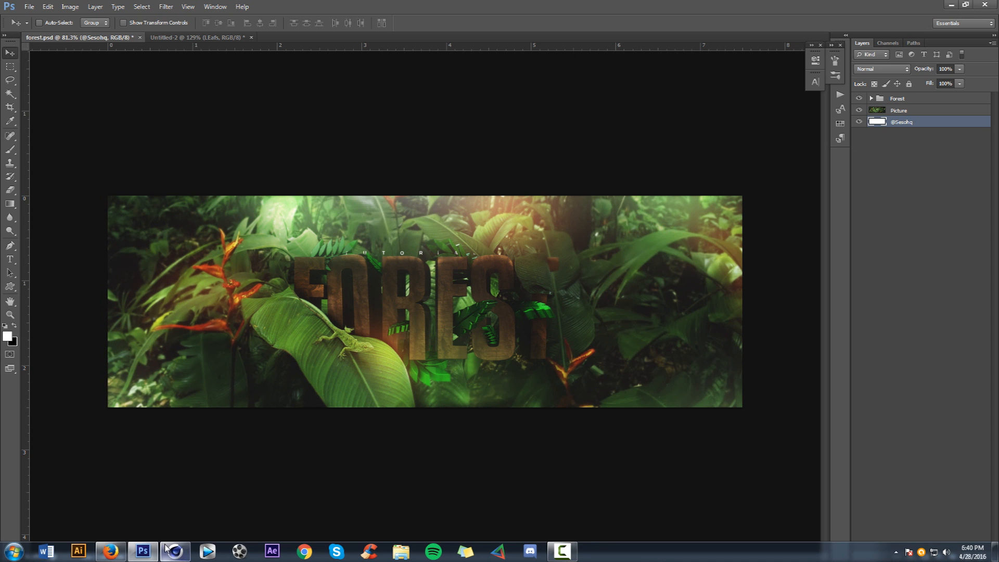
left_click(167, 550)
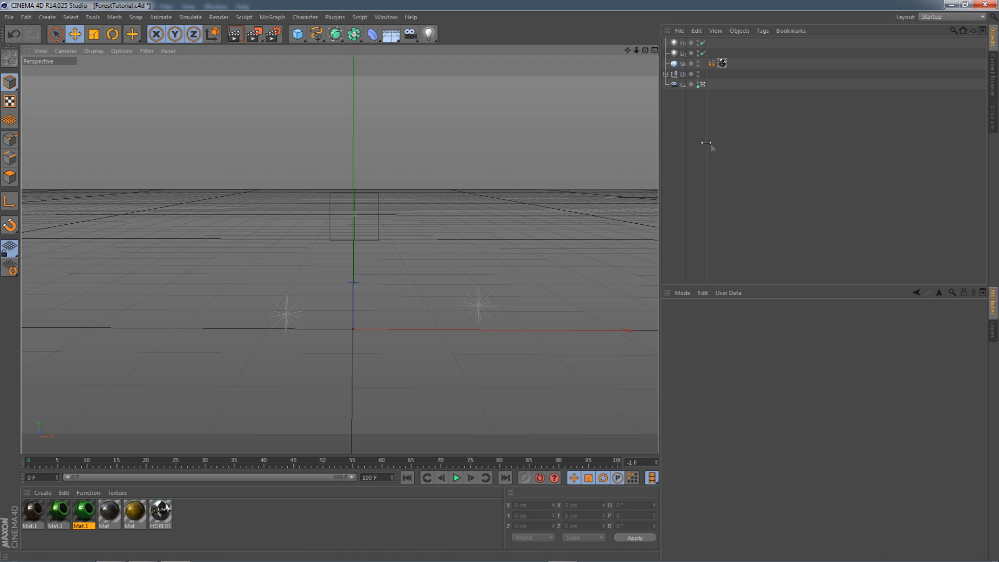
left_click_drag(703, 89, 754, 86)
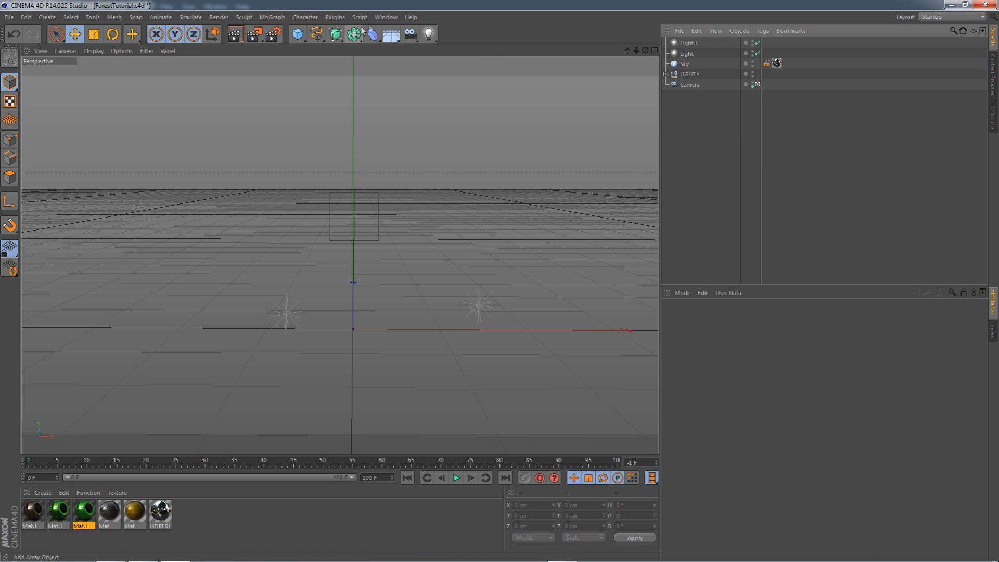
left_click(385, 19)
left_click(404, 232)
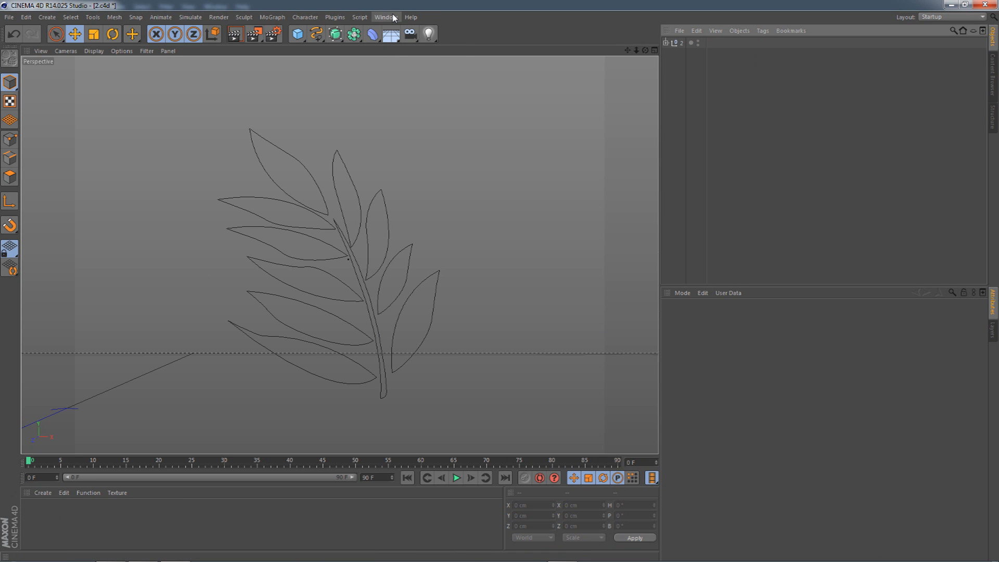
left_click(394, 18)
left_click(399, 242)
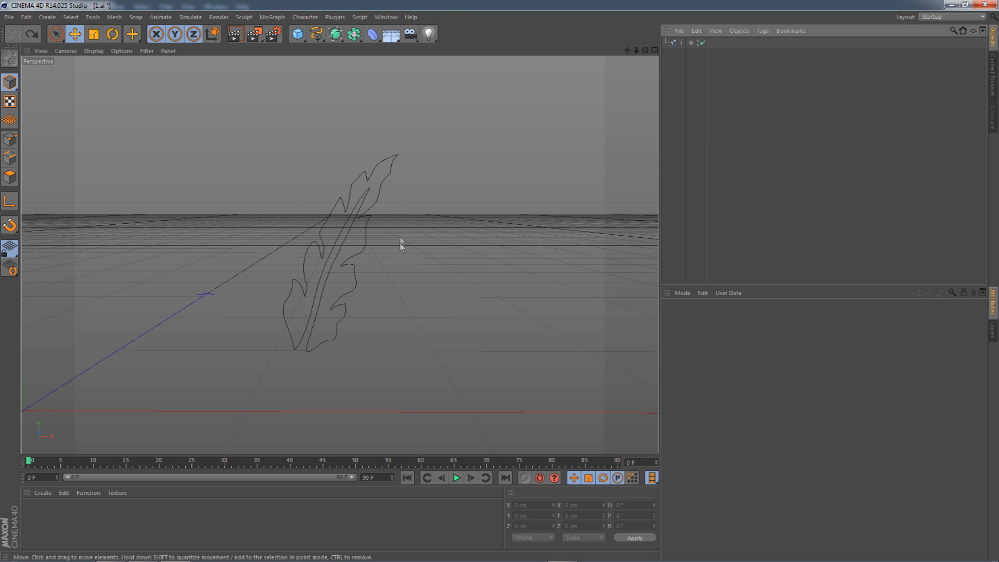
left_click(386, 17)
left_click(407, 254)
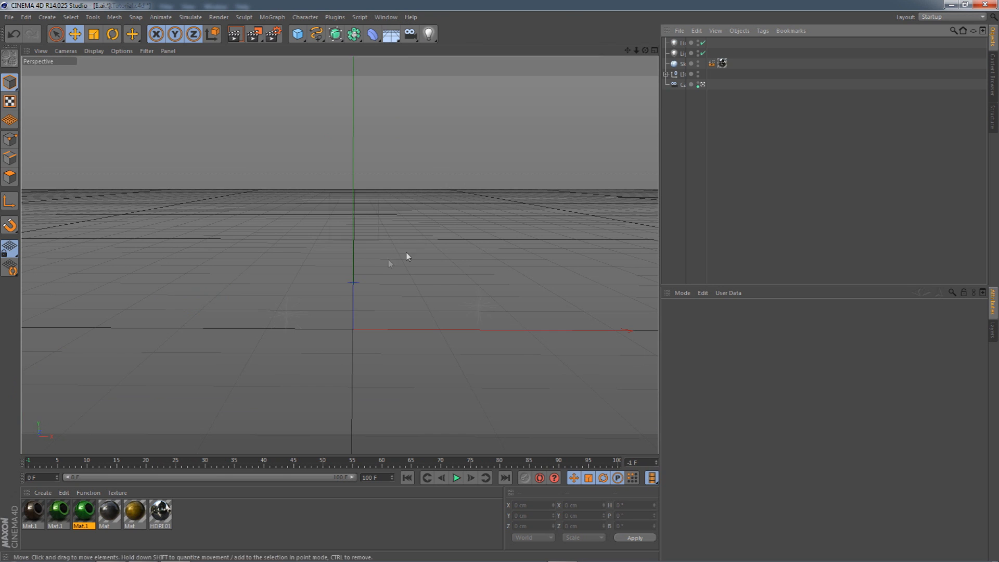
Step: Review the scene's materials and object names in ForestTutorial.c4d, ending with the HDRI 018 material selected
left_click_drag(209, 514, 43, 517)
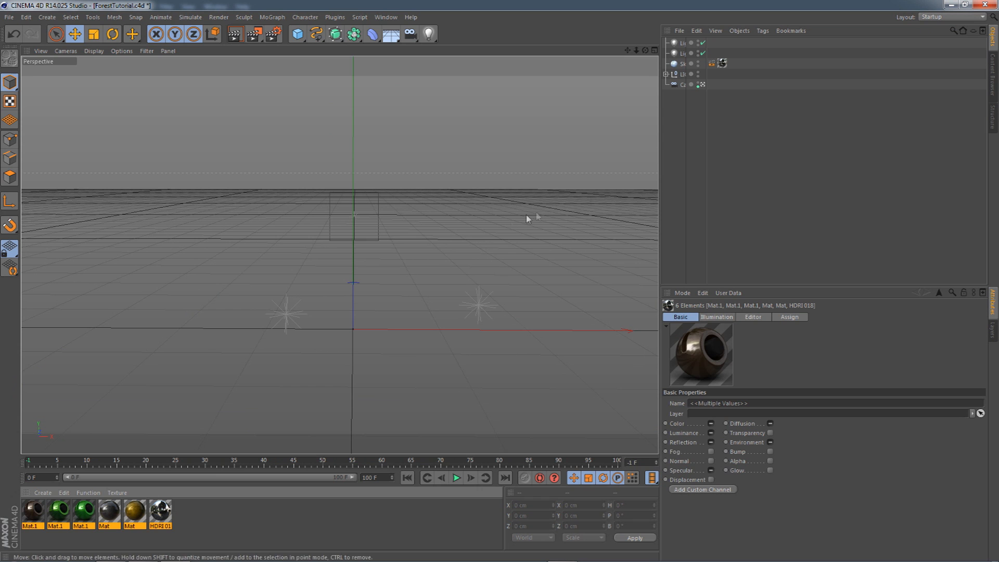
left_click_drag(706, 93, 754, 95)
left_click(160, 511)
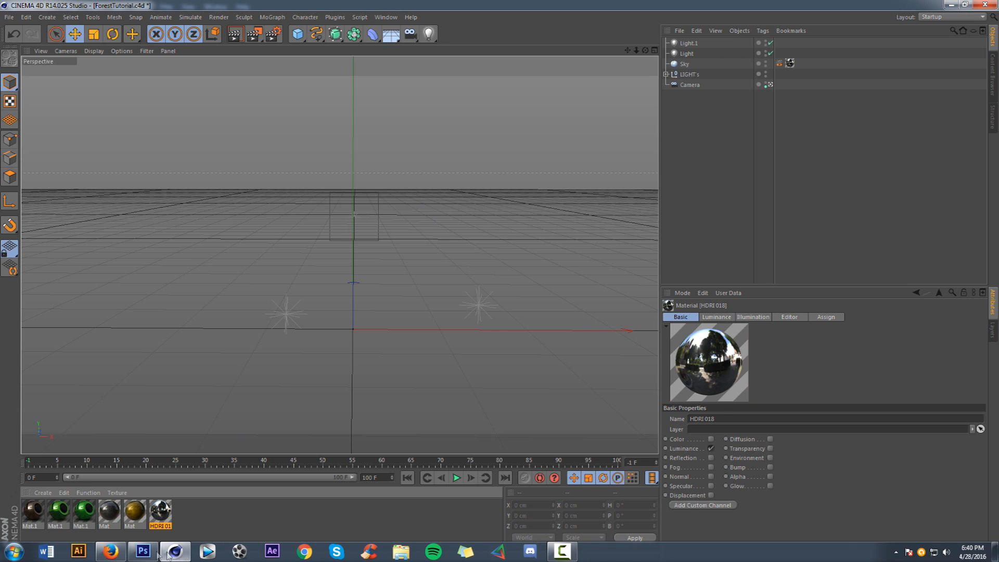
Step: Switch to Photoshop and compare forest.psd with the Forest group hidden and shown again
left_click(143, 557)
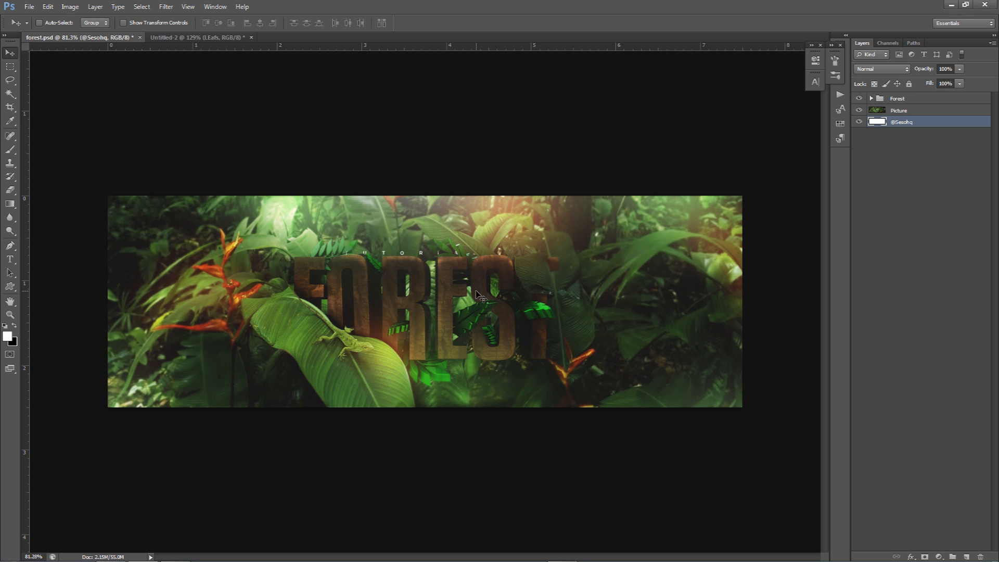
left_click(905, 99)
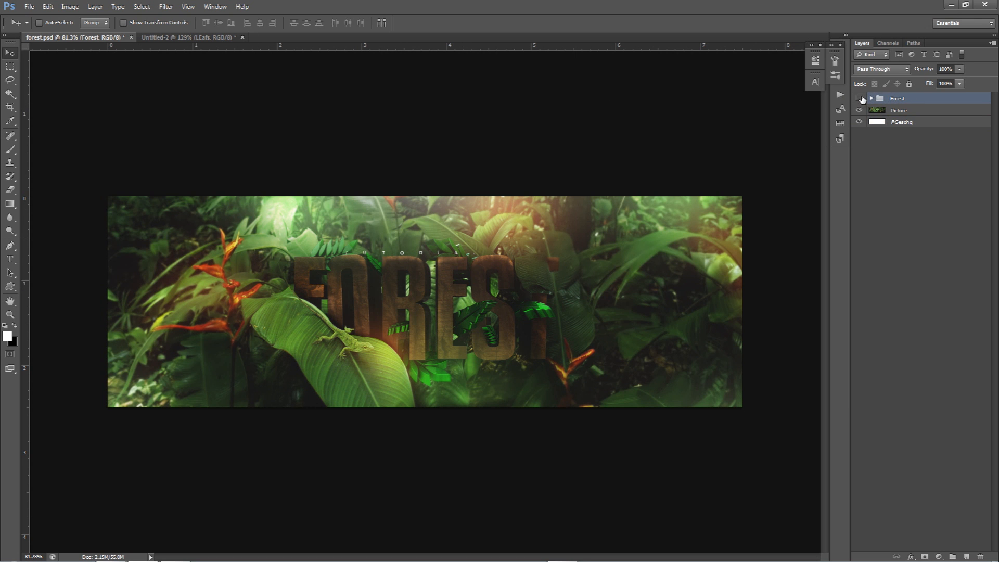
left_click(860, 98)
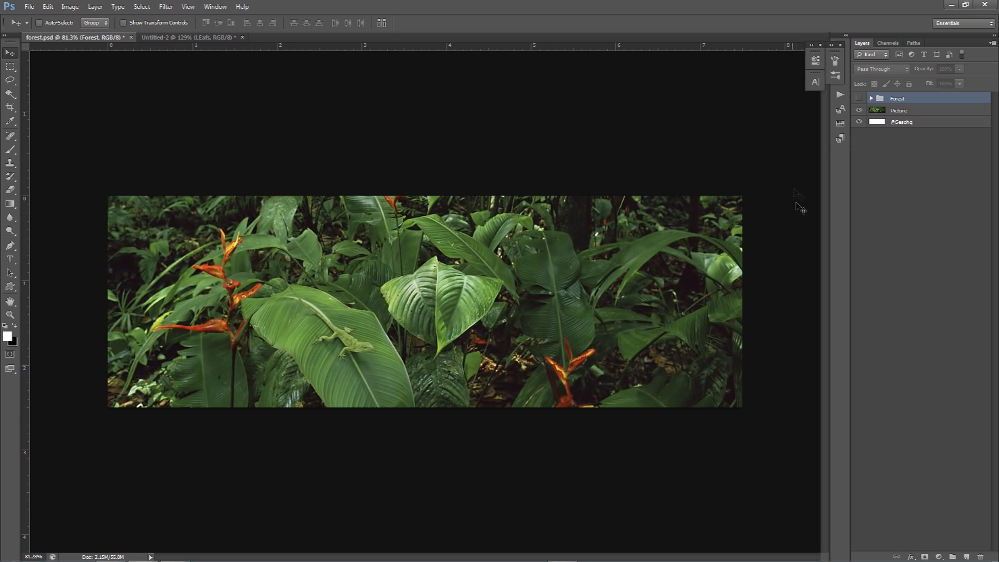
left_click(859, 98)
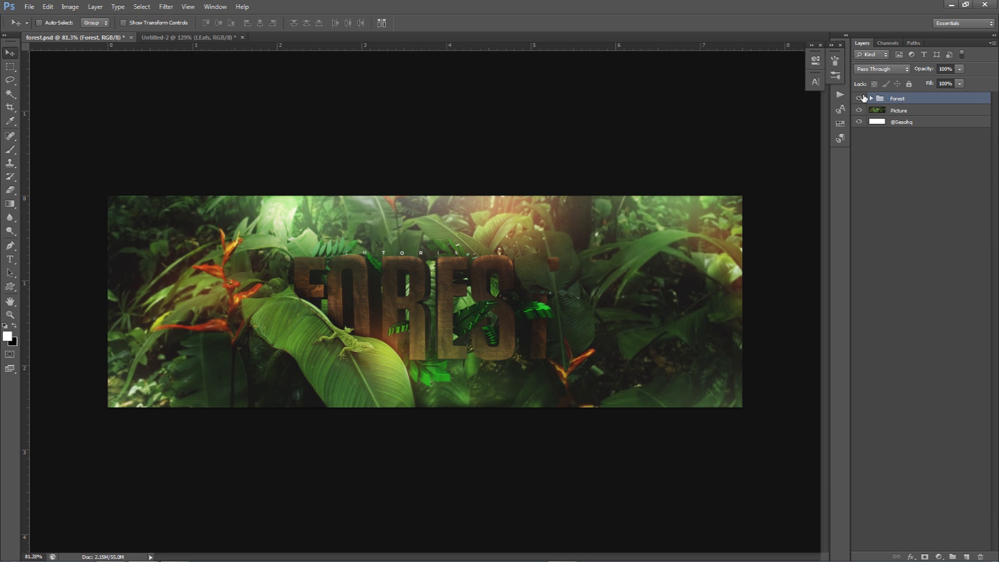
Step: Shift the LEafs layer slightly up and left in the Untitled-2 document and activate the Pen tool
left_click(208, 39)
scroll(693, 191, "down", 7, "alt")
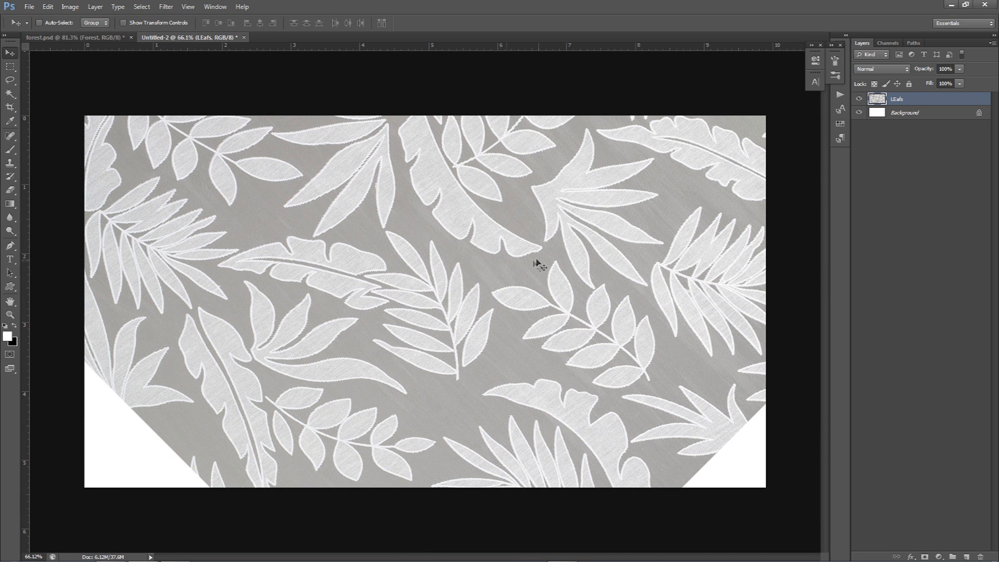
left_click_drag(580, 235, 547, 208)
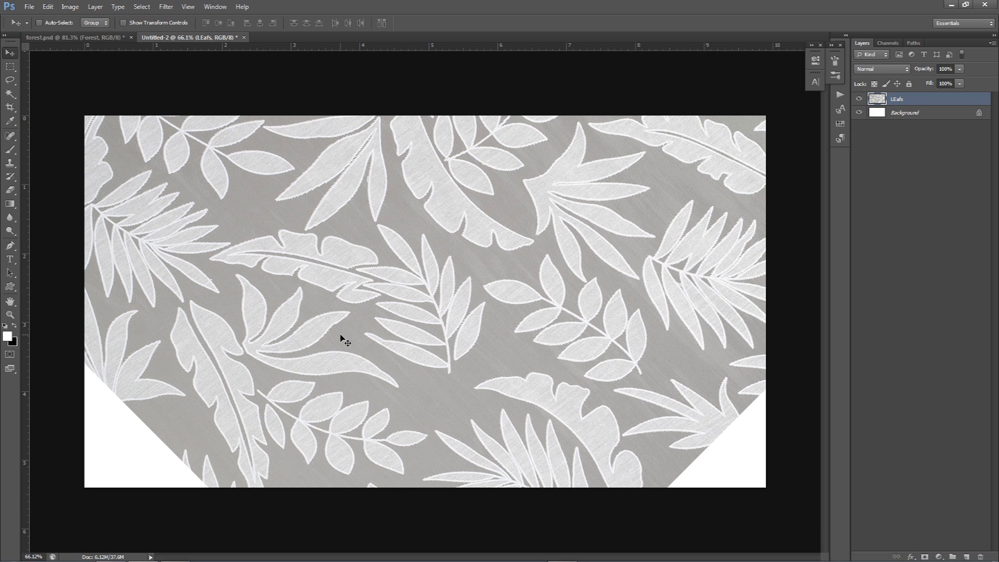
key("p")
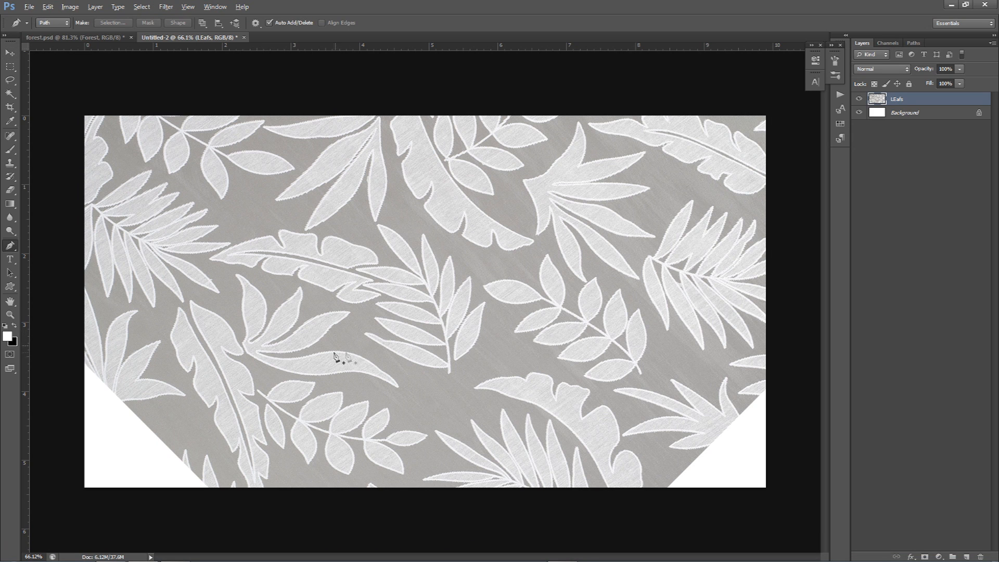
scroll(465, 368, "up", 2, "alt")
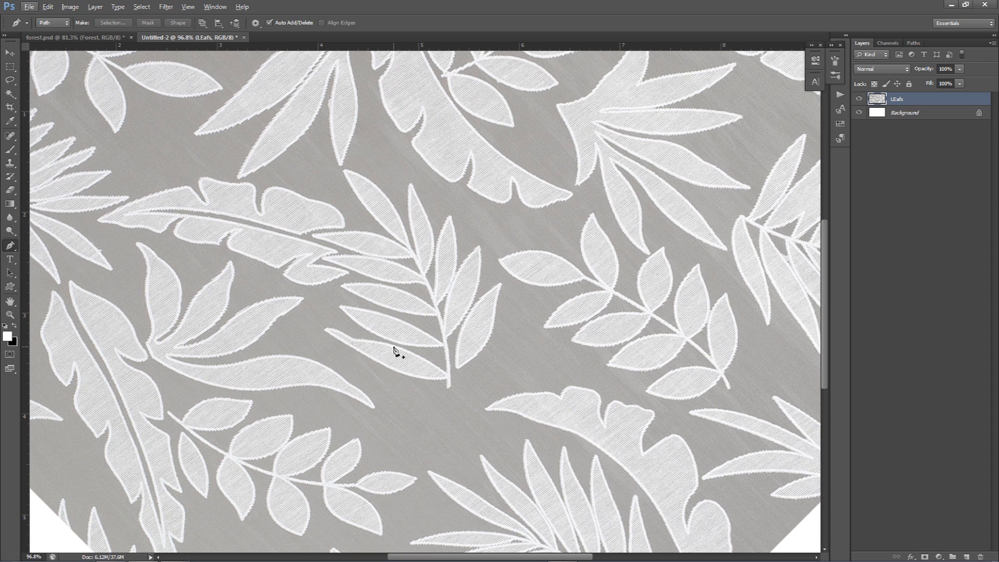
left_click(521, 225)
left_click_drag(448, 390, 637, 413)
left_click(522, 226)
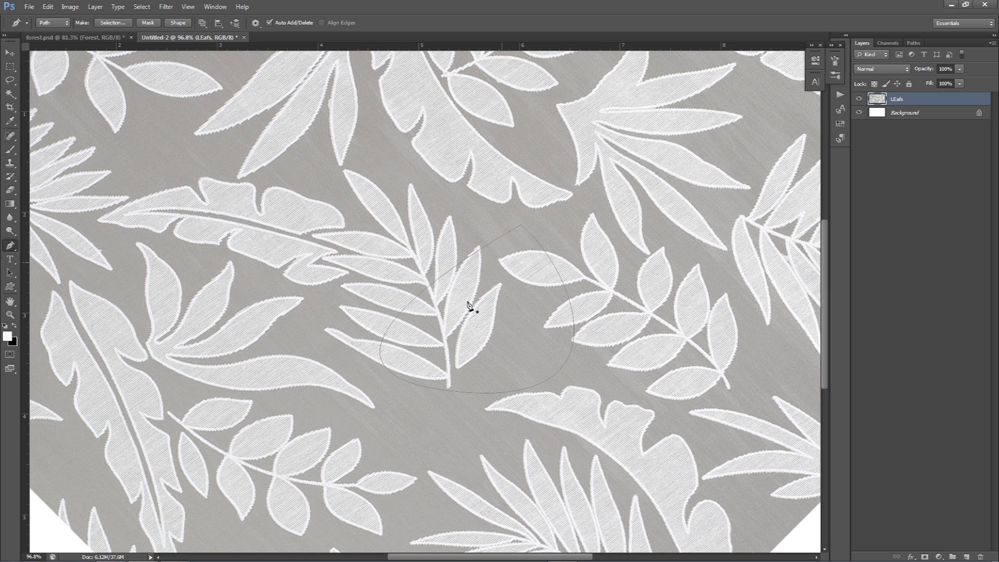
right_click(503, 241)
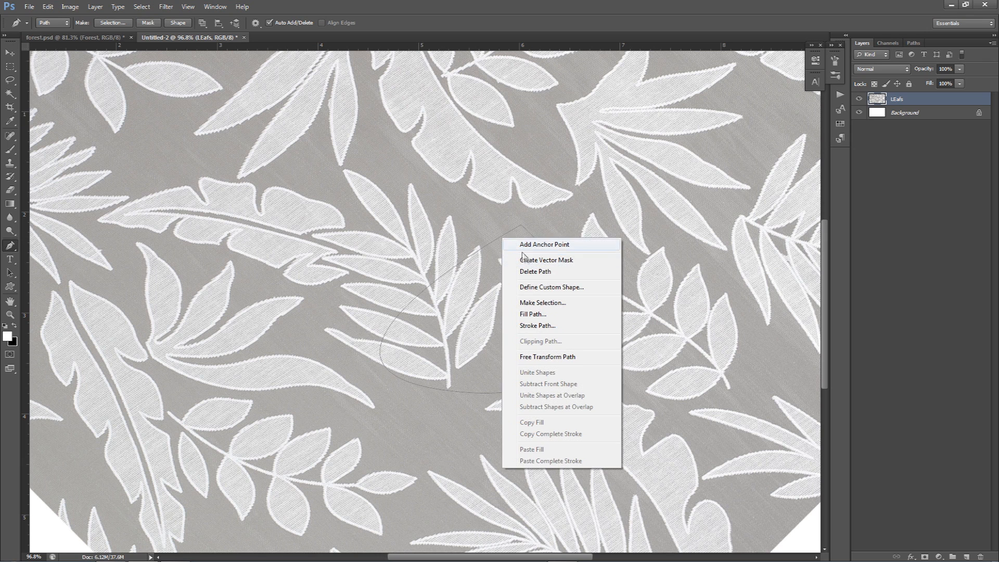
left_click(538, 274)
Step: Trace the outer lower edge of the central branch's lowest right-hand leaflet with a curved Pen path, adjusting the anchor's handle
left_click(9, 246)
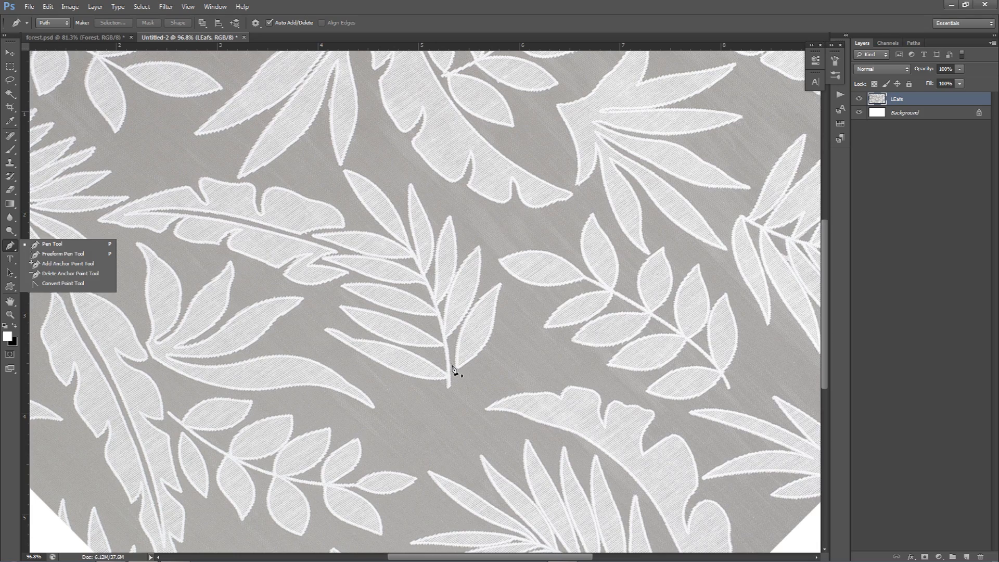
scroll(459, 370, "up", 5, "alt")
scroll(460, 371, "up", 1, "alt")
left_click(412, 446)
left_click_drag(531, 280, 524, 208)
left_click_drag(527, 197, 531, 196)
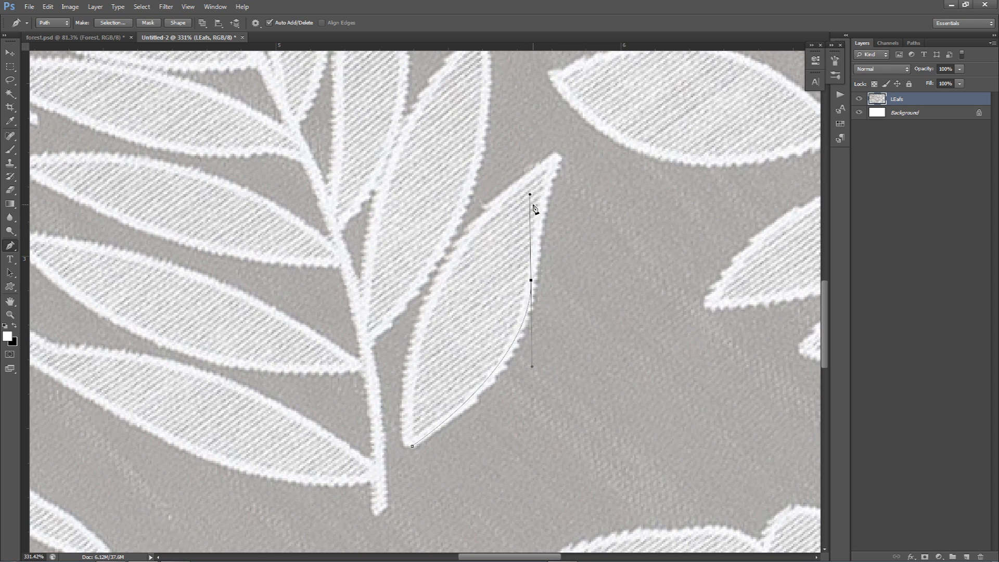
left_click_drag(531, 196, 532, 274)
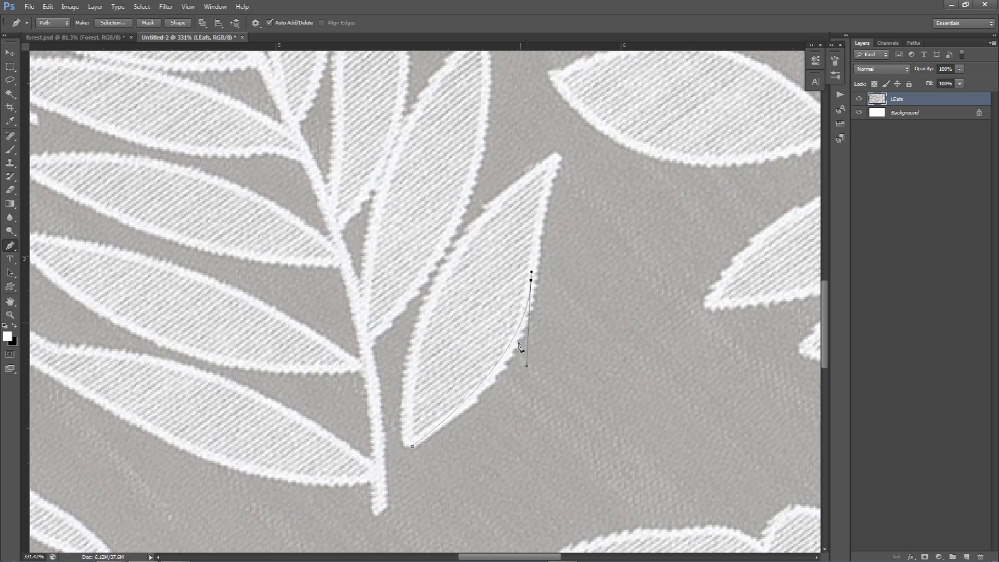
mouse_move(532, 276)
left_mouse_down()
mouse_move(532, 74)
mouse_move(532, 271)
left_mouse_up()
left_click(554, 162)
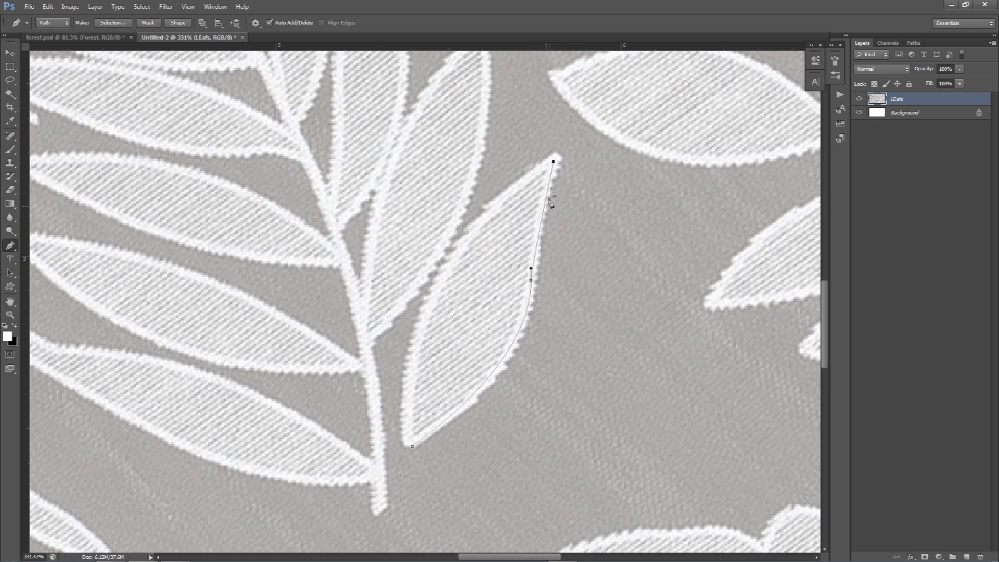
left_click_drag(531, 269, 531, 183, "ctrl")
key("ctrl+alt+z")
key("ctrl+alt+z")
left_click_drag(412, 386, 340, 374)
mouse_move(527, 265)
left_mouse_down()
mouse_move(500, 255)
mouse_move(538, 263)
mouse_move(528, 249)
left_mouse_up()
key("ctrl+alt+z")
key("ctrl+alt+z")
left_click_drag(401, 386, 310, 386)
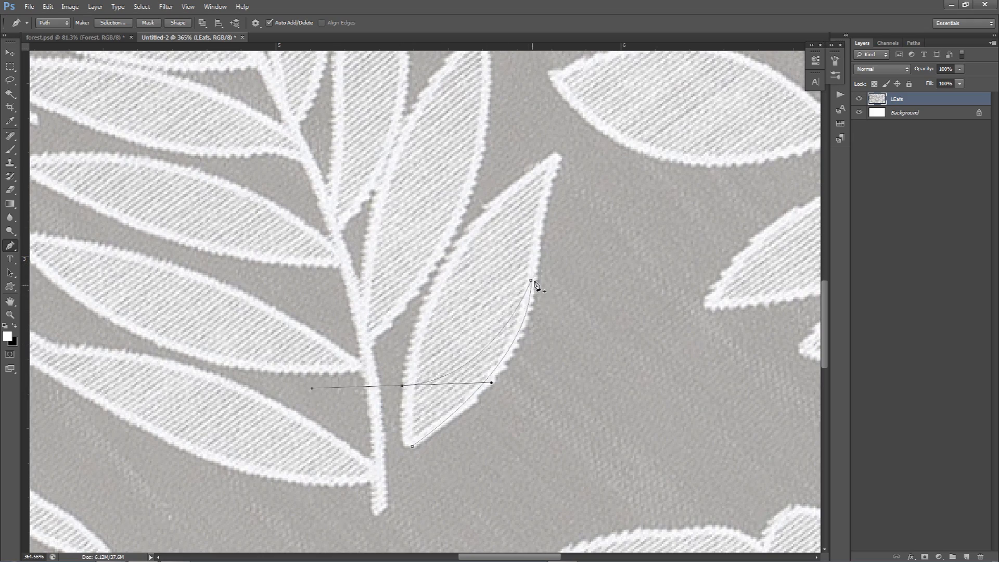
scroll(535, 284, "up", 5, "alt")
scroll(534, 284, "down", 3, "alt")
key("ctrl+alt+z")
key("ctrl+alt+z")
left_click_drag(564, 137, 575, 113)
key("ctrl+z")
Step: Continue the path to the leaflet's tip and down its inner edge, closing the outline at its base
left_click(564, 137)
left_click_drag(533, 268, 531, 215, "alt")
left_click_drag(421, 289, 396, 372)
left_click_drag(395, 472, 350, 509)
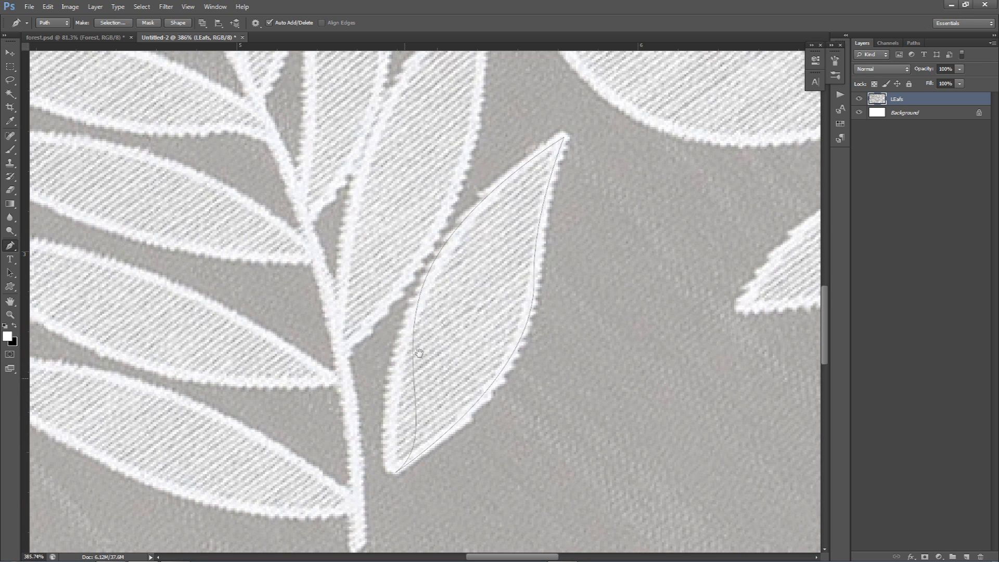
Step: Trace the branch's stem with the Pen tool as a closed curved path from its lower end to the upper leaflets
left_click_drag(401, 406, 478, 302)
left_click(440, 445)
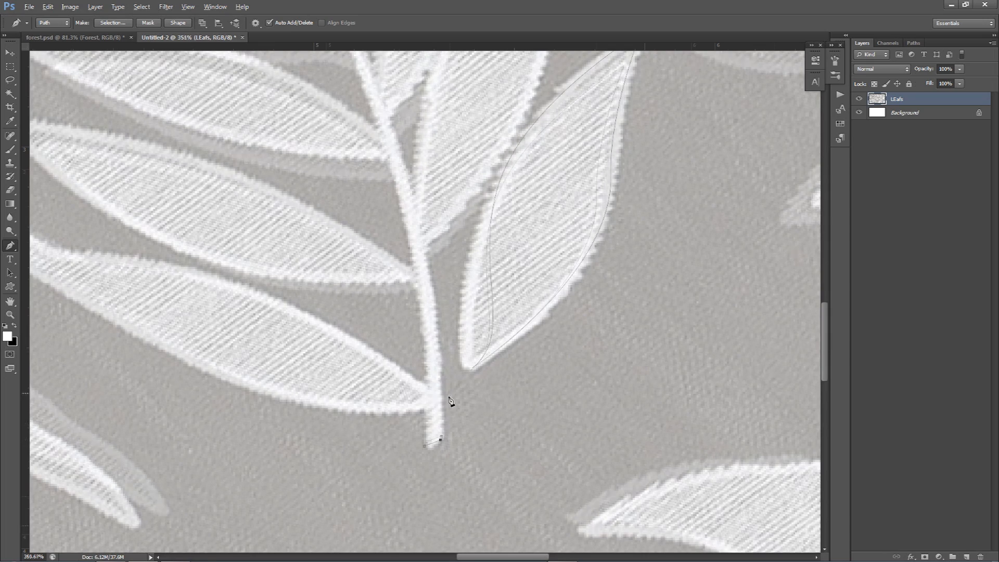
scroll(440, 445, "down", 5, "alt")
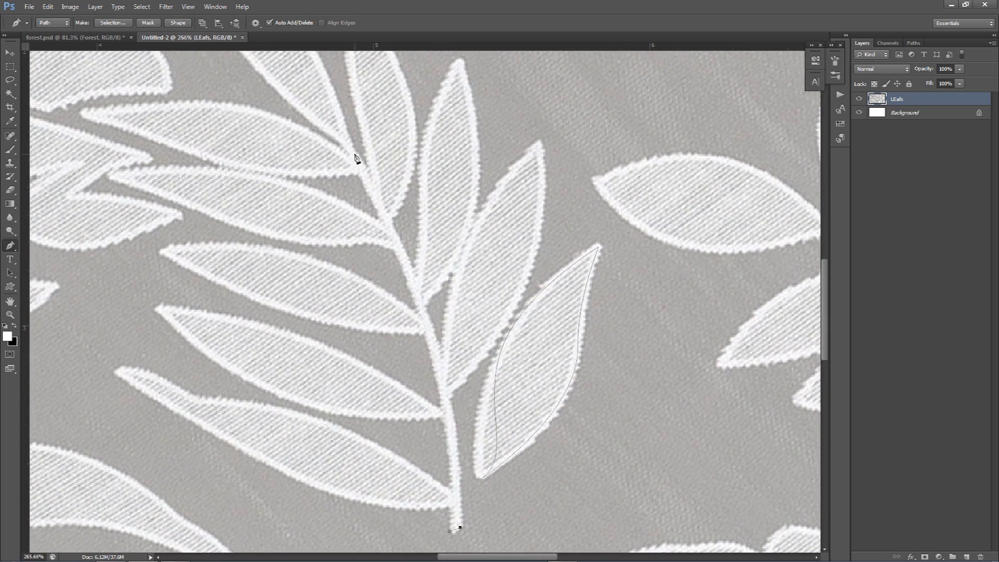
left_click_drag(354, 154, 470, 331)
left_click(451, 531)
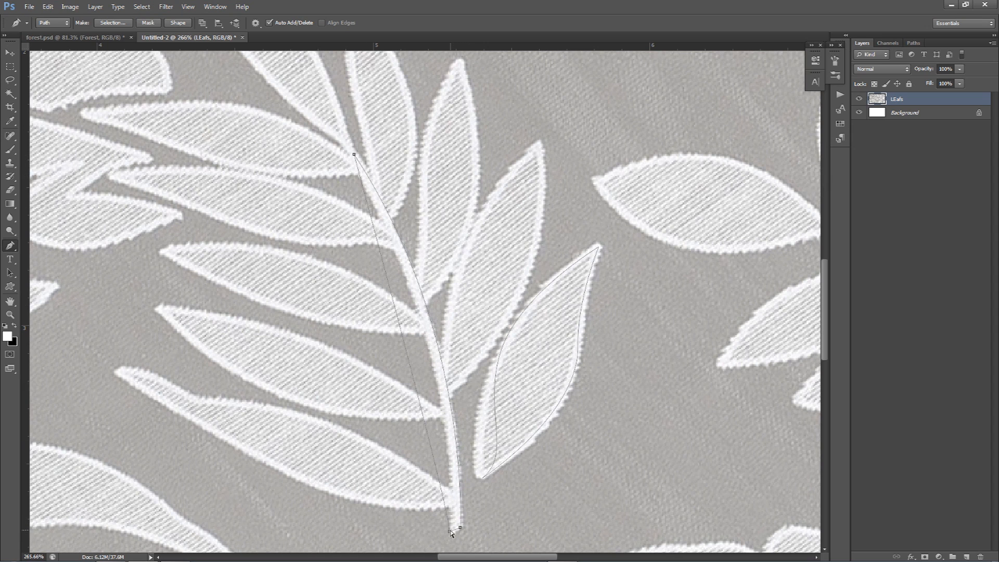
left_click_drag(452, 522, 457, 359)
scroll(511, 326, "down", 2, "alt")
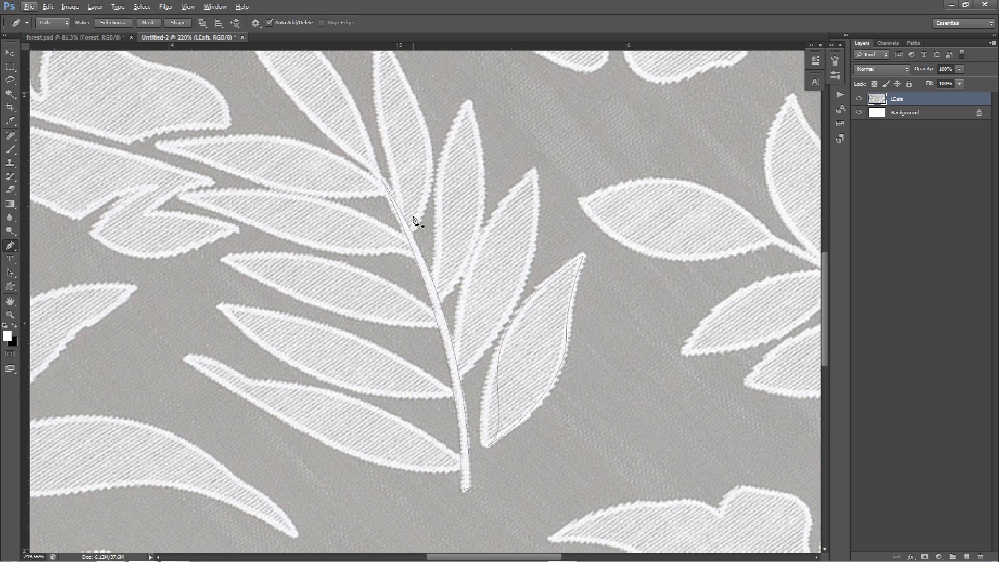
Step: Start exporting the Work Path to an Illustrator file in the Leaf folder, and cancel the save
left_click(29, 7)
mouse_move(58, 204)
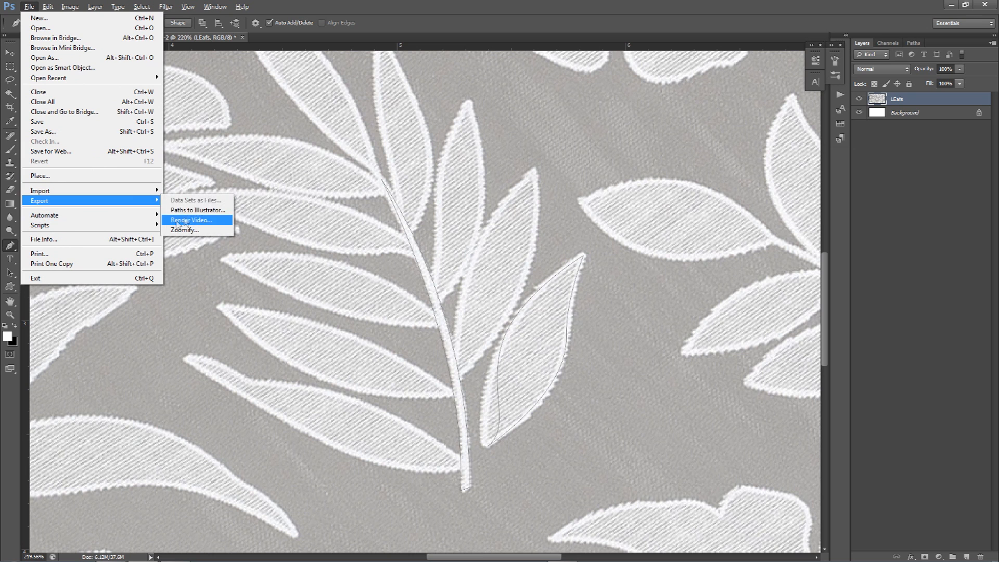
left_click(198, 210)
left_click(476, 193)
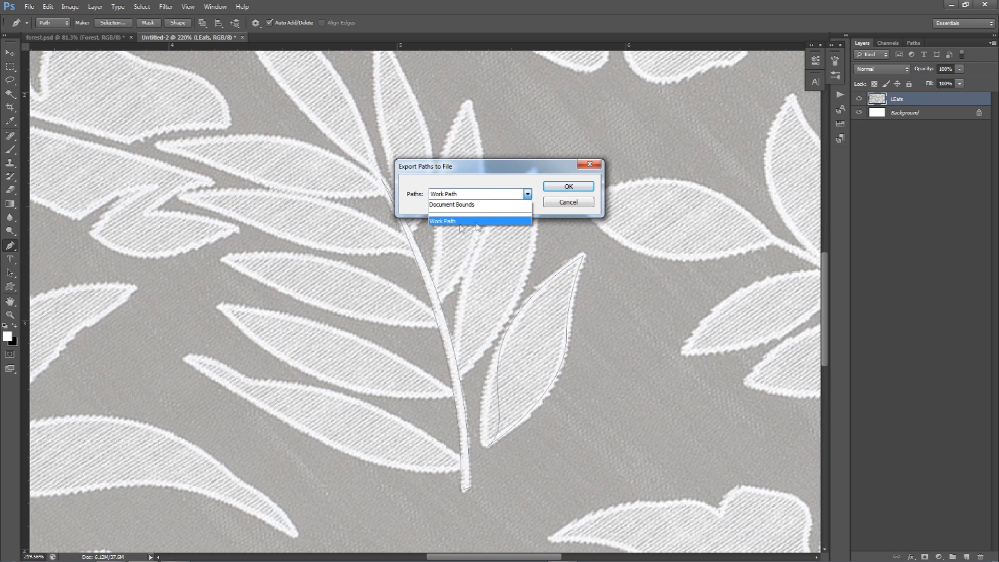
left_click(458, 221)
left_click(568, 187)
left_click(130, 86)
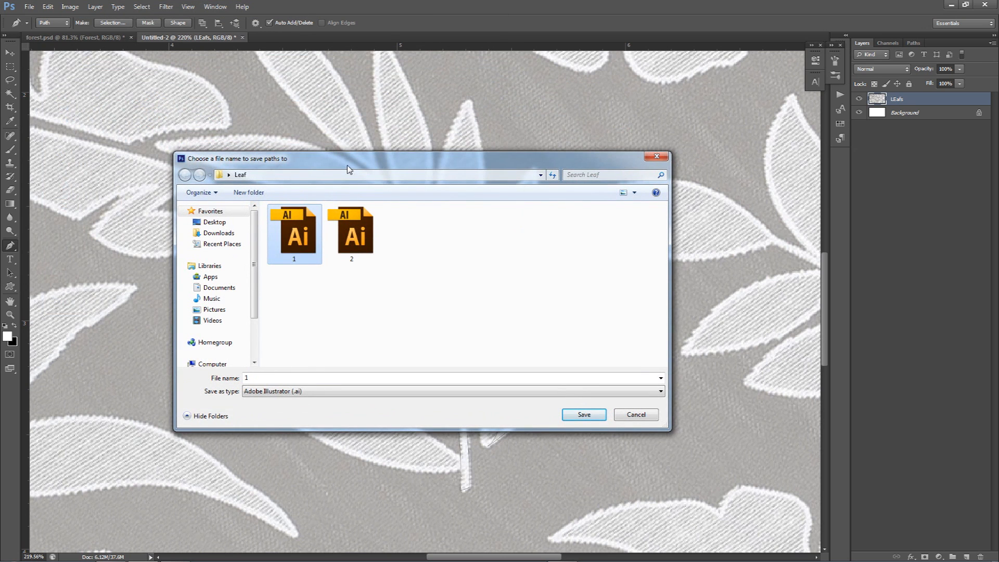
left_click(635, 414)
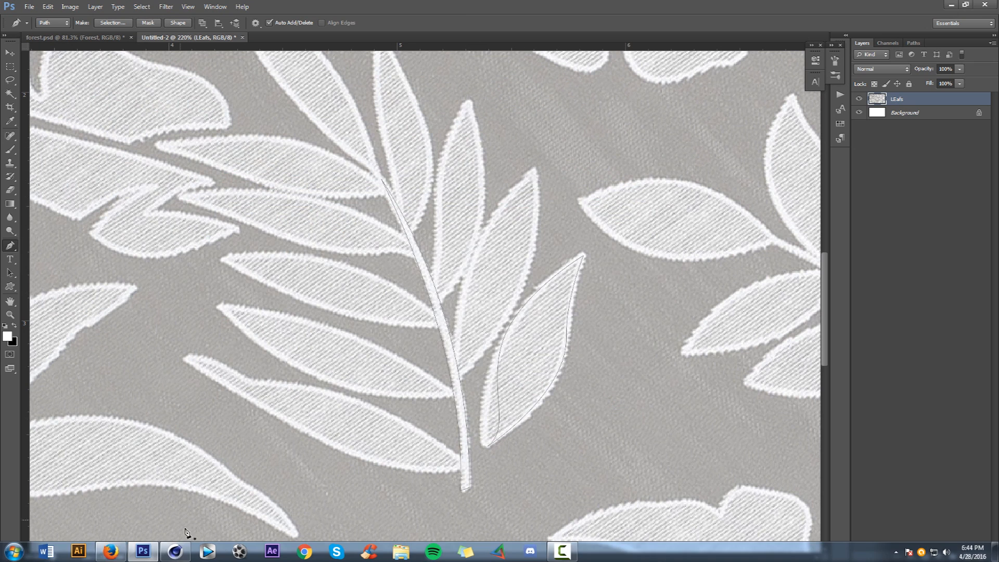
Step: Switch to Cinema 4D, look at the leaf splines in 2.c4d, and return to the ForestTutorial.c4d project
left_click(180, 553)
left_click(386, 17)
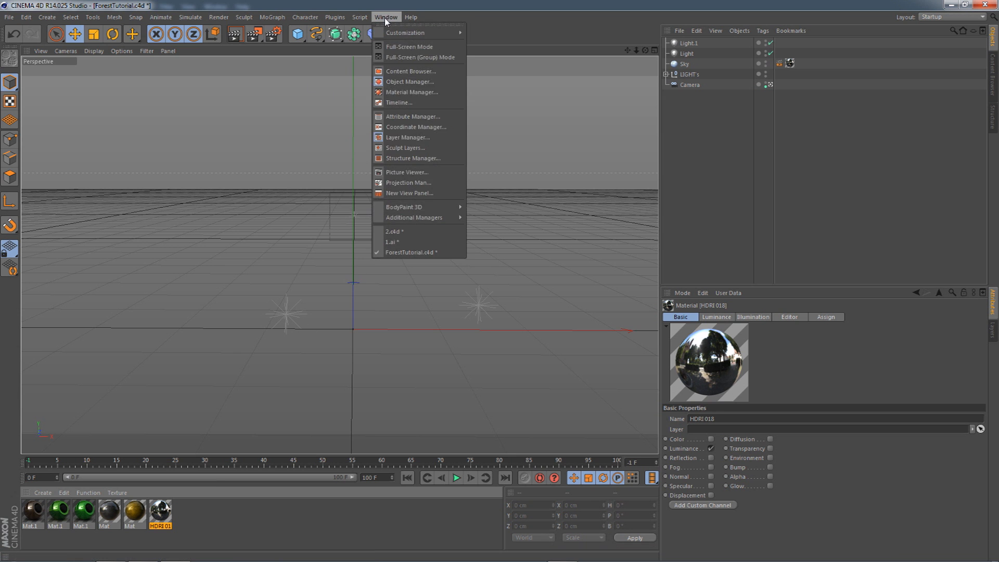
left_click(388, 225)
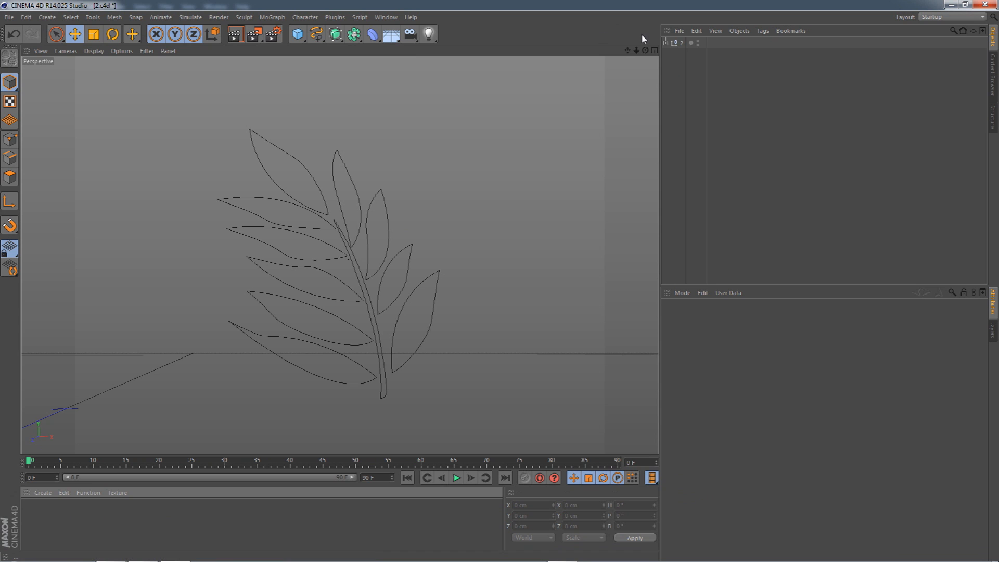
left_click(386, 18)
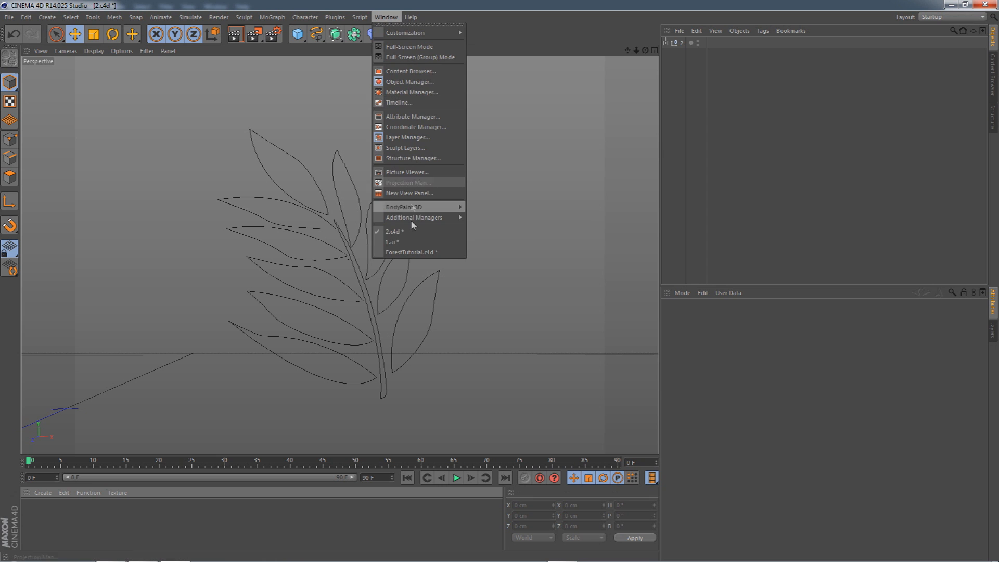
left_click(406, 252)
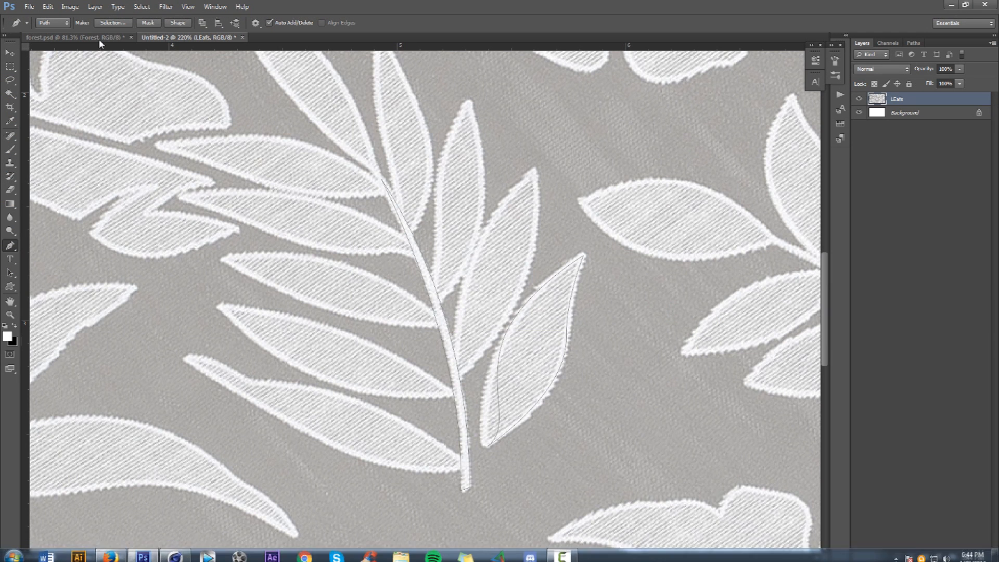
Step: View the FOREST header in forest.psd in Photoshop, and switch back to Cinema 4D
key("ctrl+Tab")
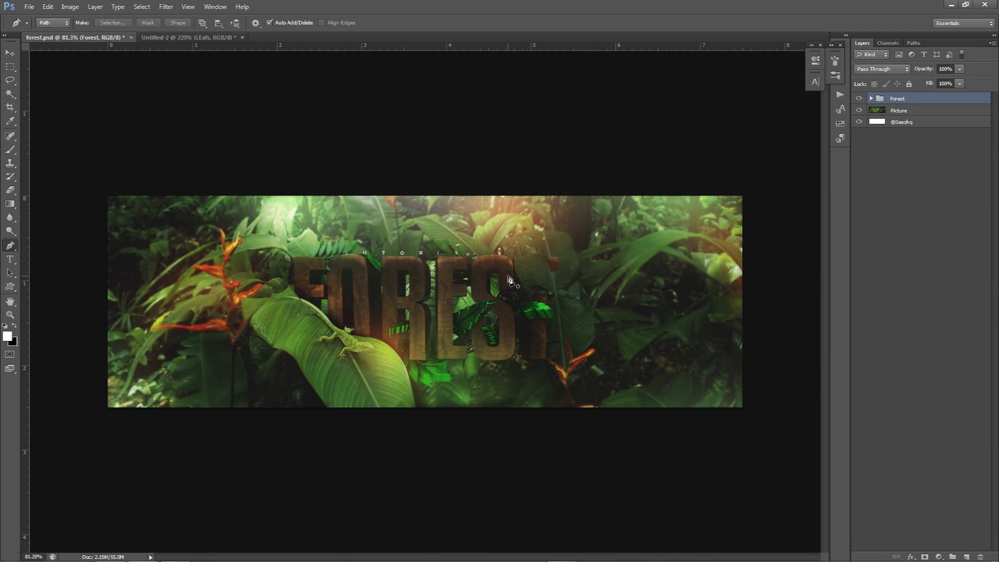
key("v")
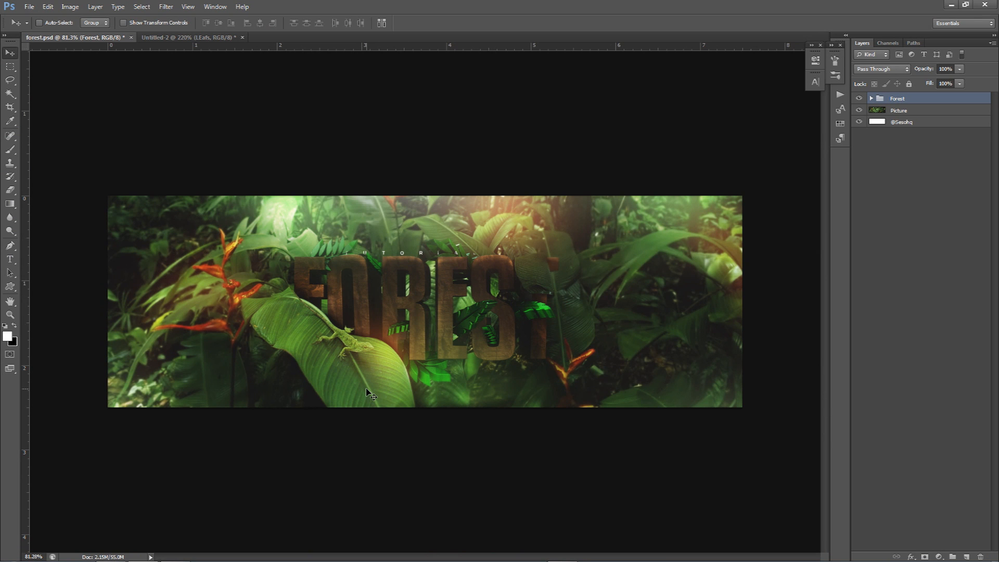
left_click(175, 555)
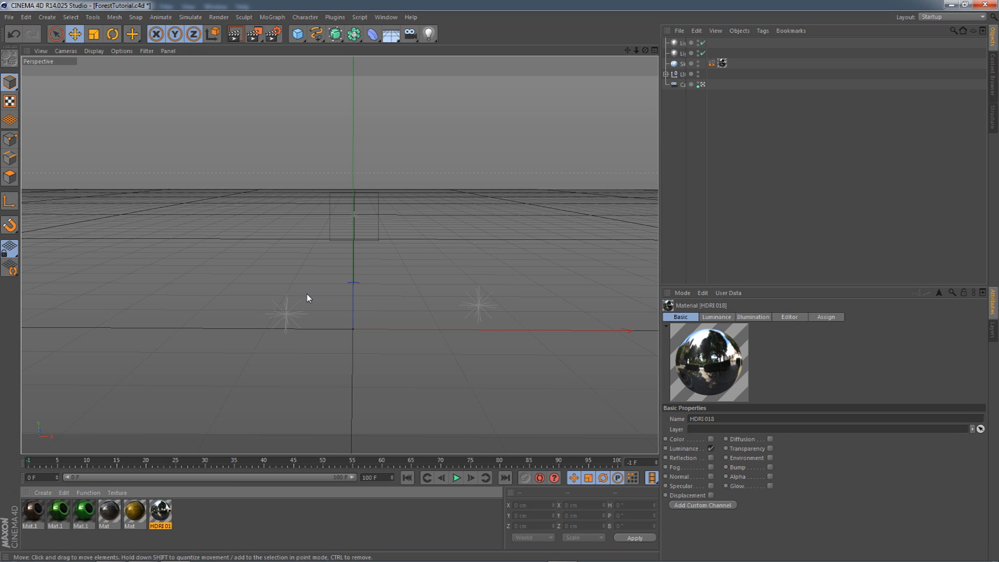
Step: Add a MoText object to the ForestTutorial.c4d scene and set its alignment to Middle
left_click(272, 16)
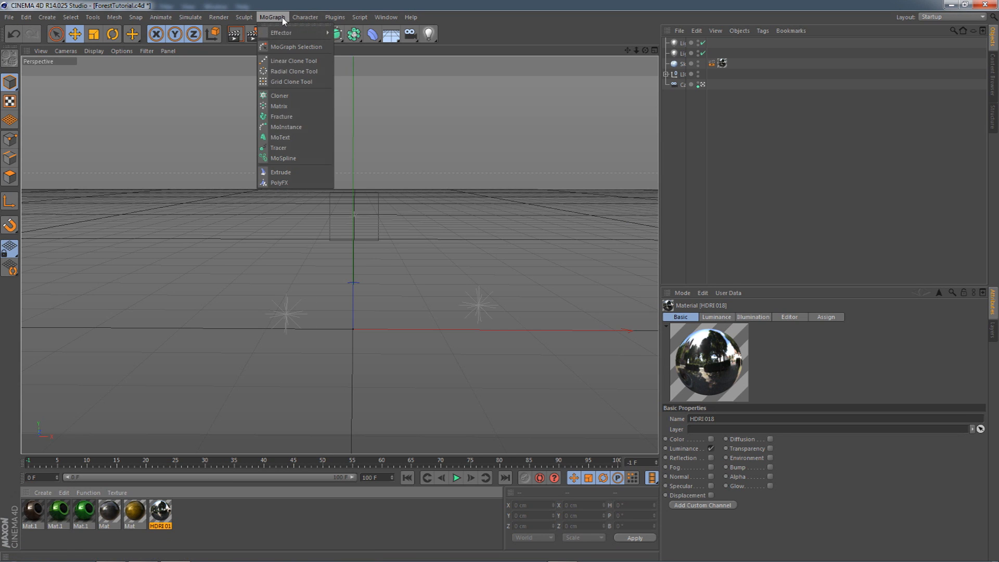
left_click(284, 137)
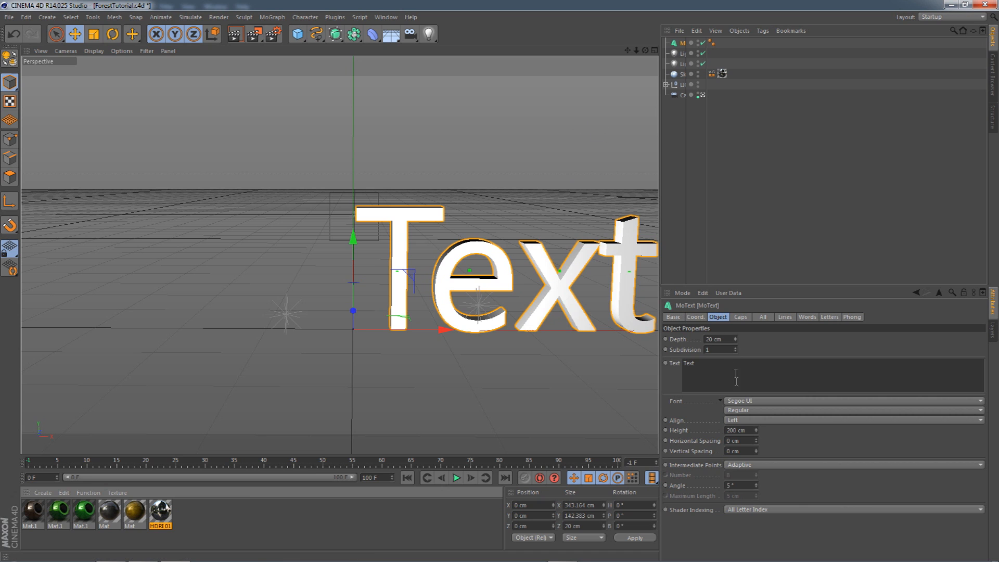
left_click(731, 420)
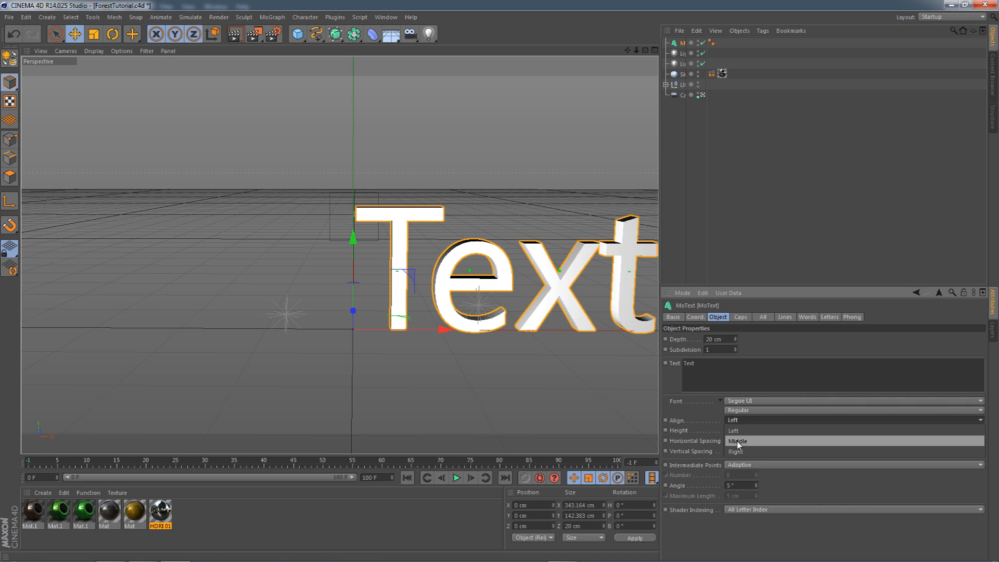
left_click(753, 441)
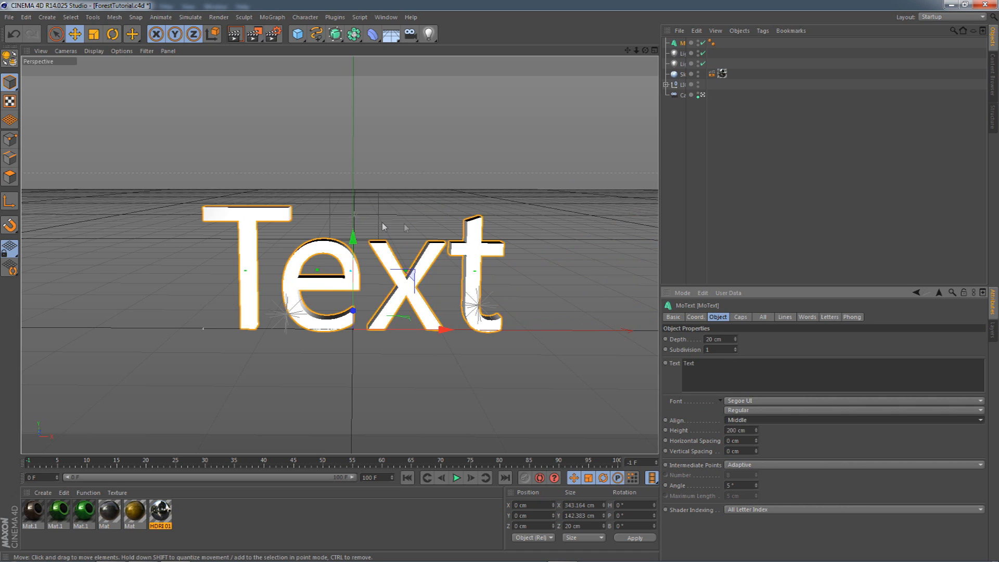
mouse_move(415, 266)
left_mouse_down("alt")
mouse_move(172, 258)
mouse_move(241, 232)
mouse_move(430, 265)
mouse_move(428, 275)
left_mouse_up("alt")
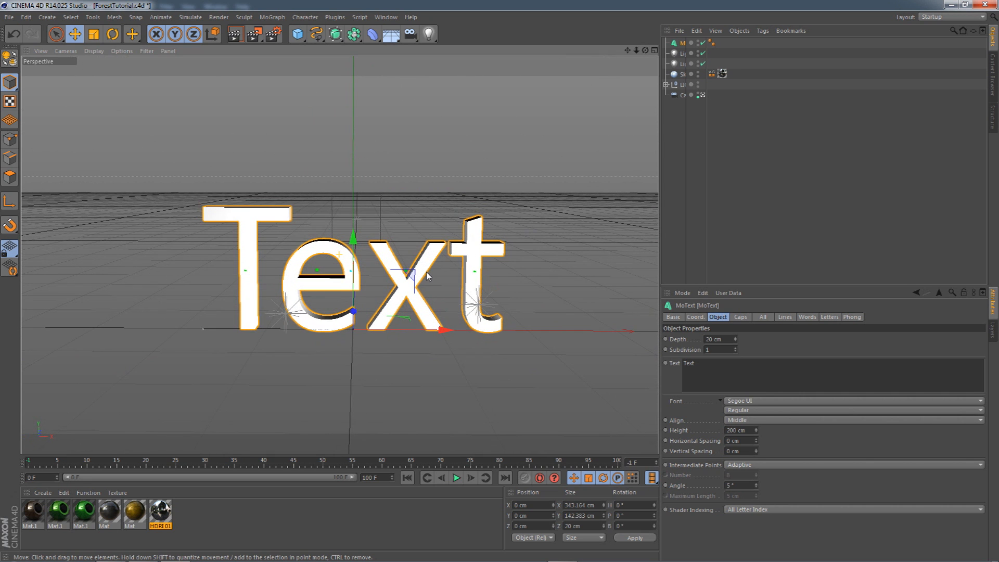
Step: Widen the name column of the object list and delete the gray and gold materials named Mat
left_click(714, 122)
left_click_drag(707, 117, 770, 117)
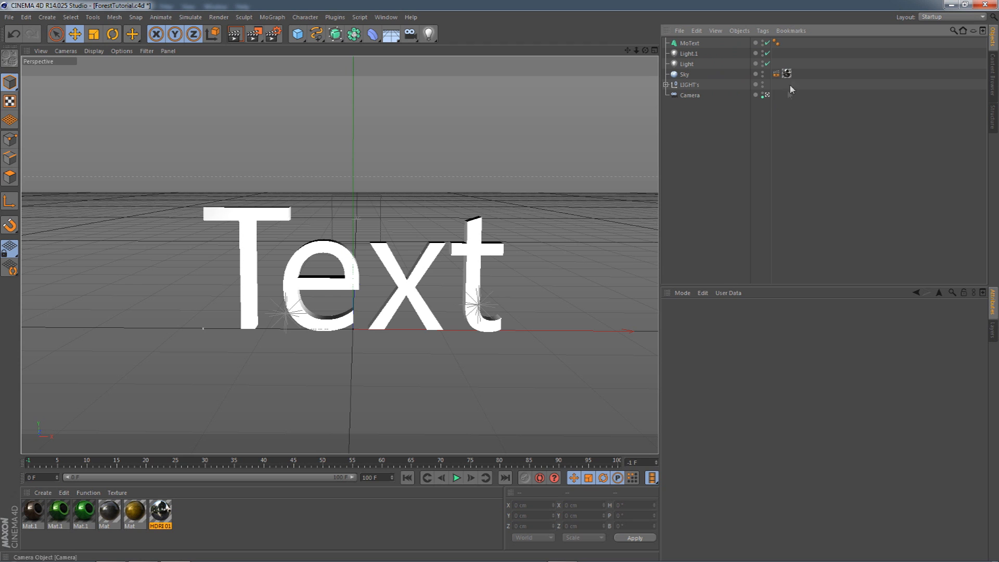
left_click(782, 76)
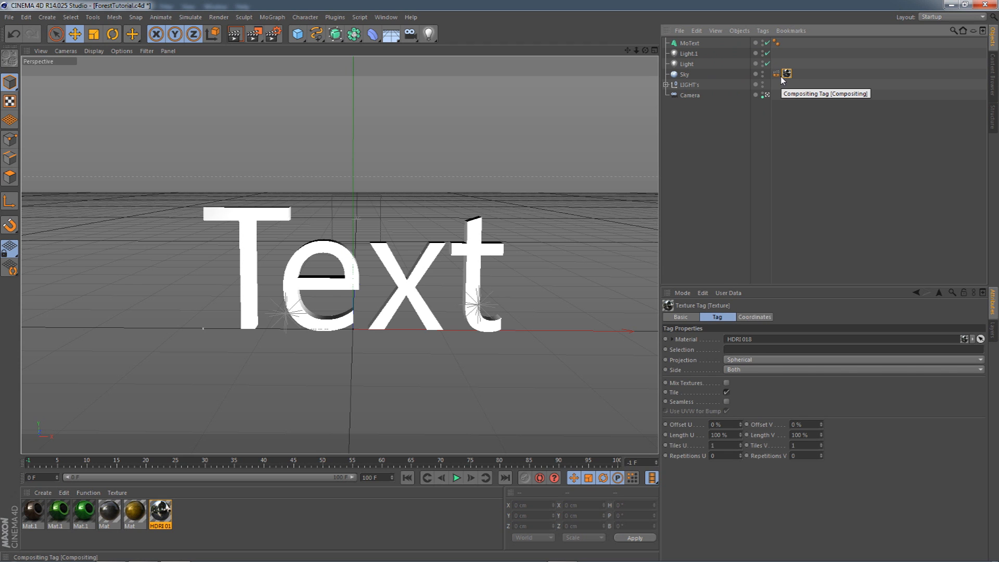
left_click(113, 515)
left_click(131, 515)
left_click(112, 515, "shift")
key("Delete")
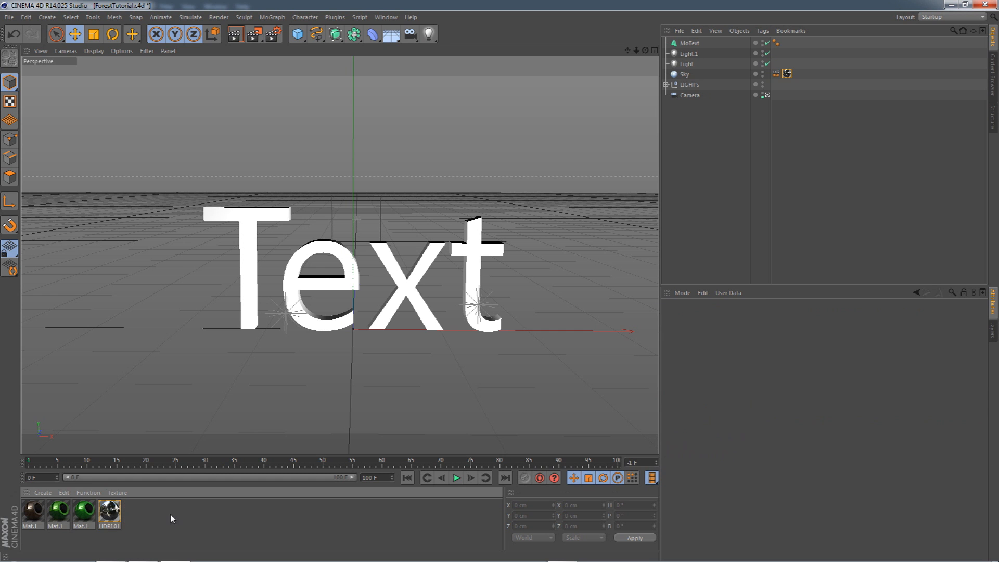
Step: Set the MoText object's font to Kenyan Coffee Rg
left_click(688, 43)
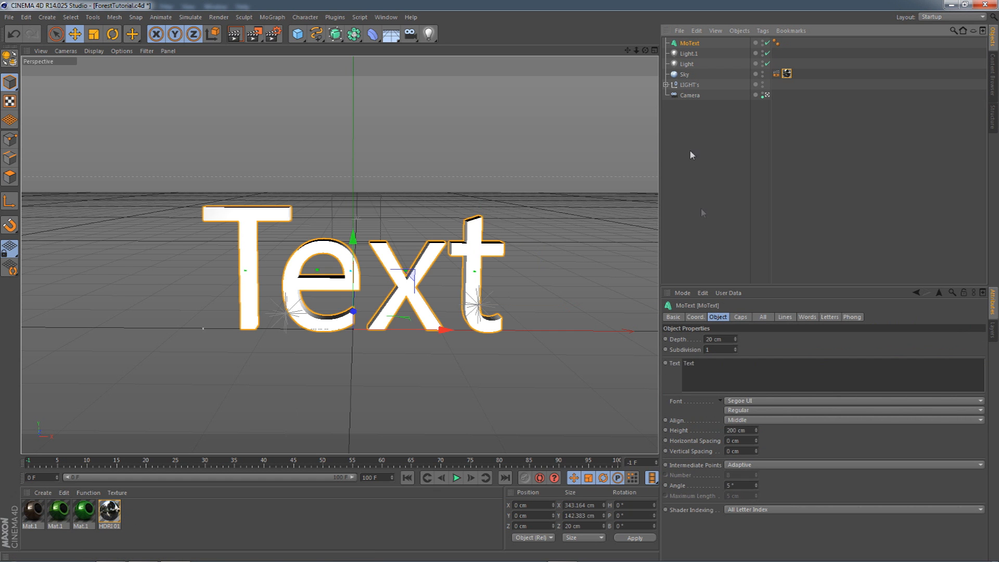
left_click(731, 401)
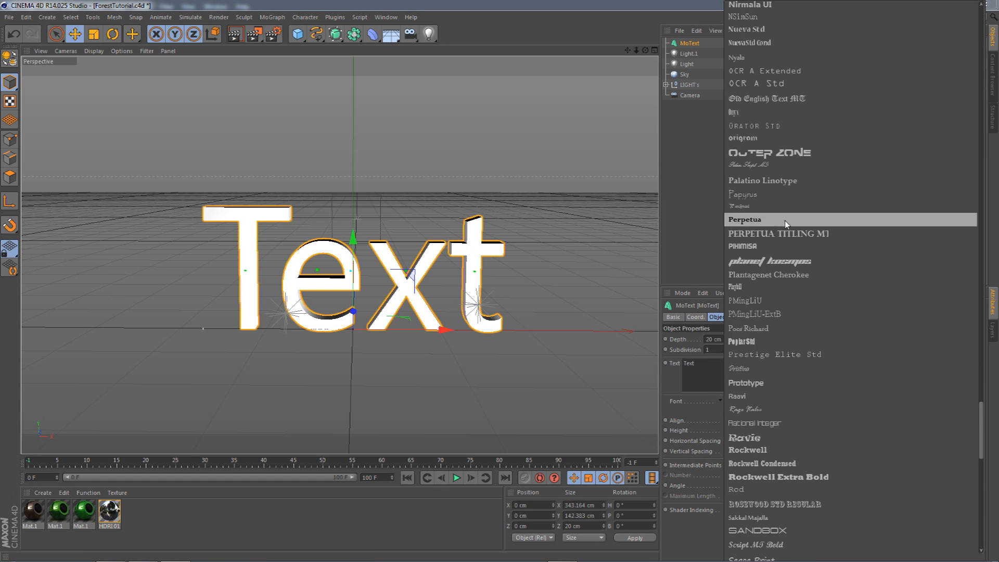
scroll(771, 224, "up", 8)
scroll(760, 234, "down", 1)
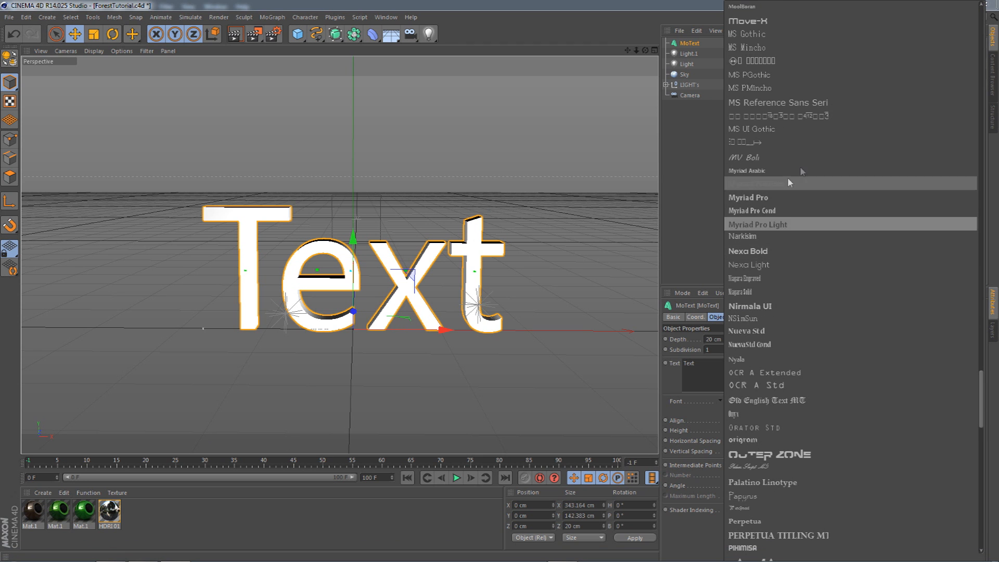
scroll(770, 239, "up", 12)
scroll(769, 262, "up", 8)
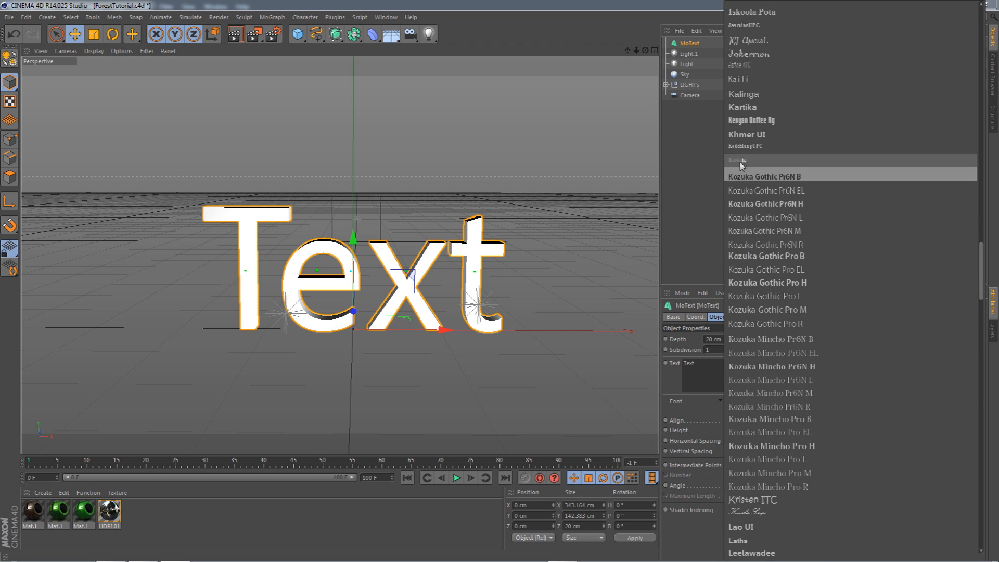
left_click(752, 120)
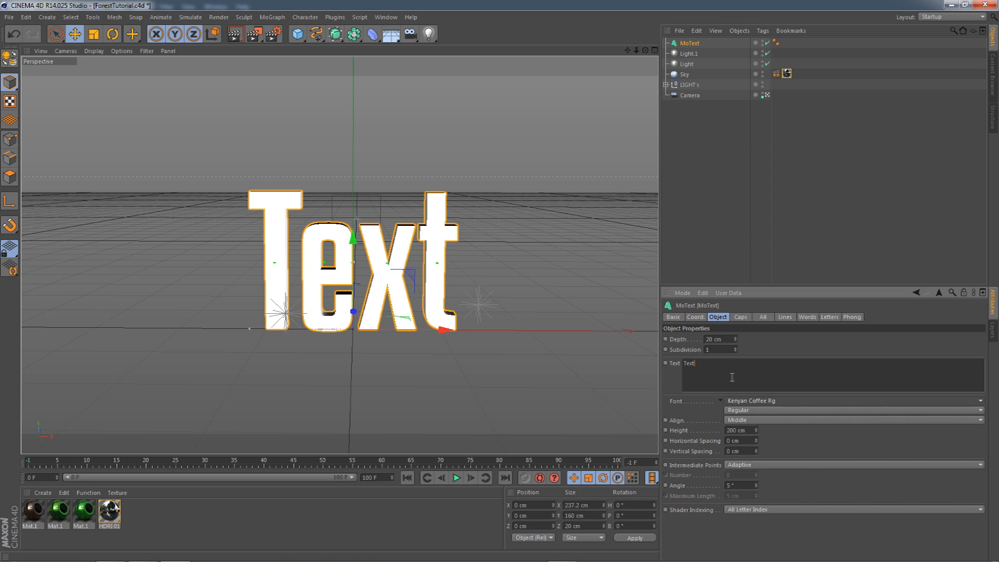
Step: Replace the MoText object's placeholder text with FOREST
double_click(689, 363)
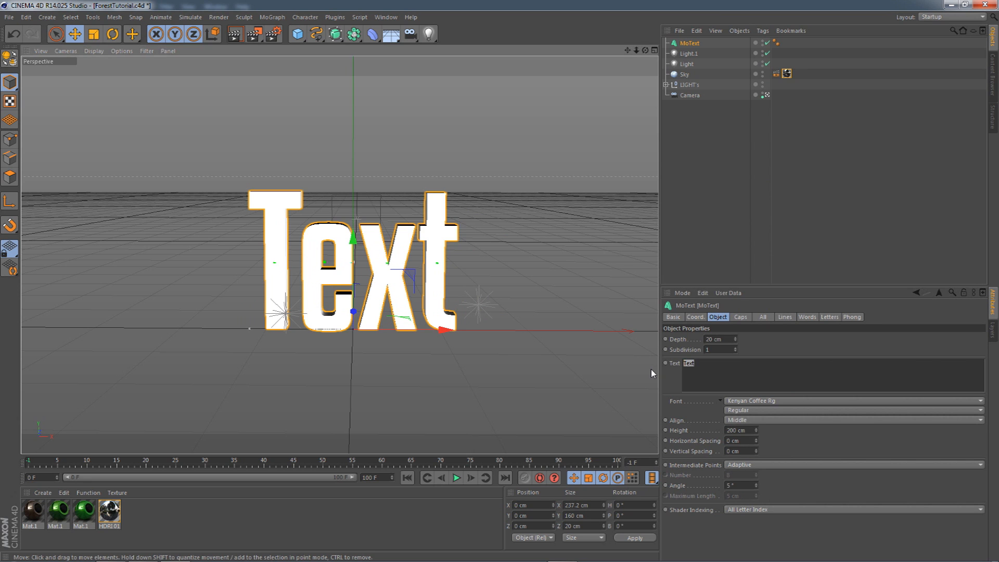
left_click(700, 368)
type("FOREST")
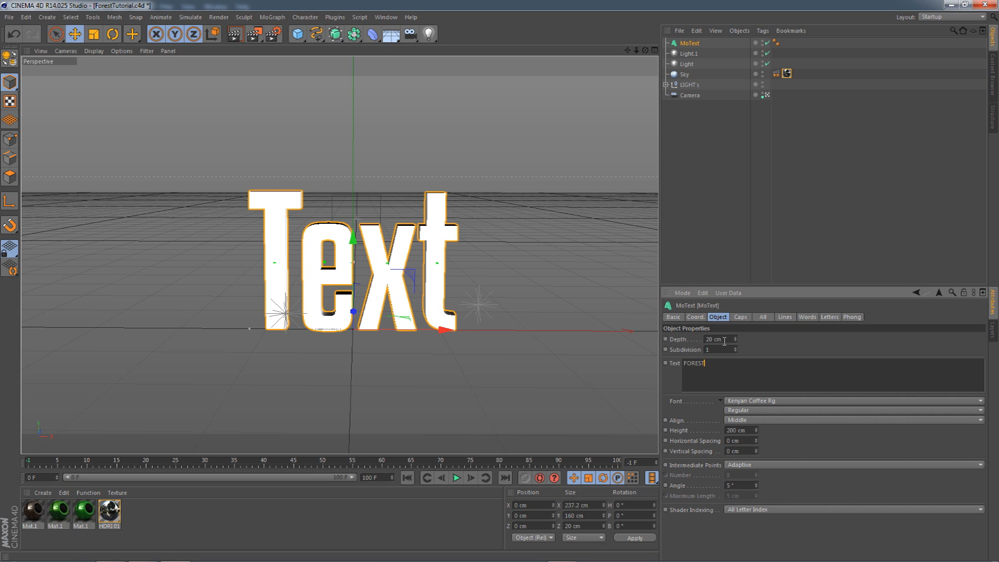
Step: Leave the scene camera's view and set the FOREST text's depth to 80 cm
left_click(764, 96)
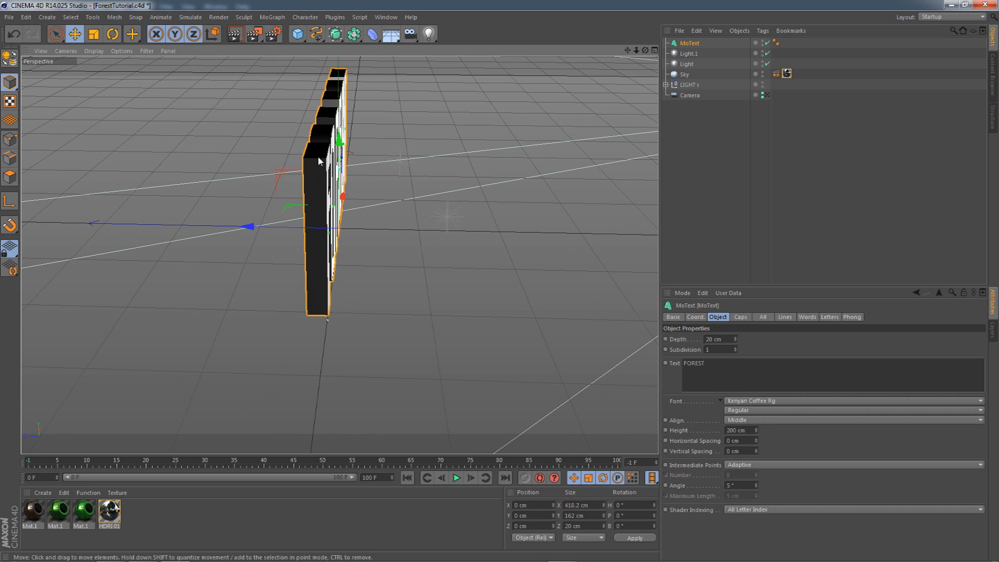
left_click(721, 339)
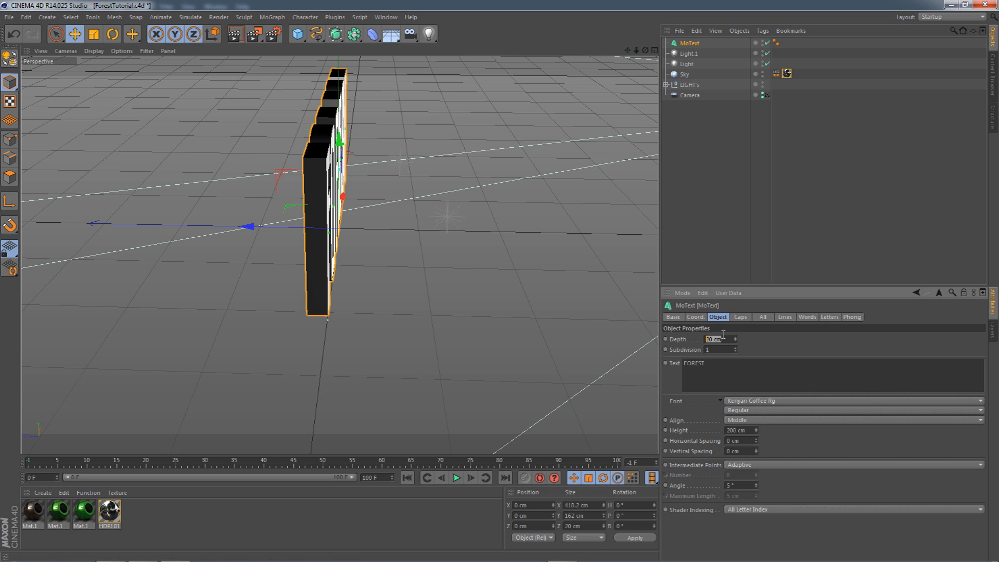
key("Return")
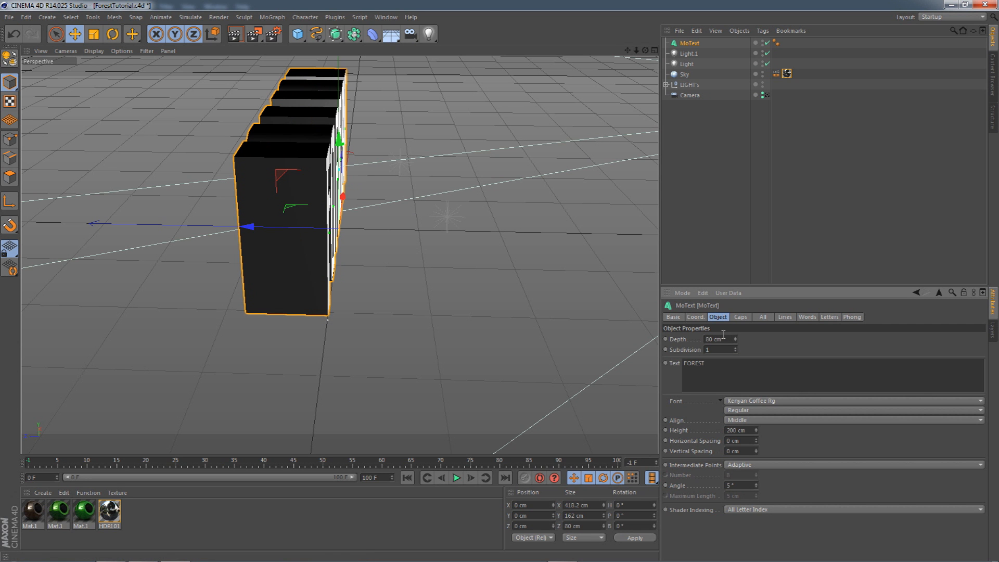
left_click_drag(645, 50, 564, 52)
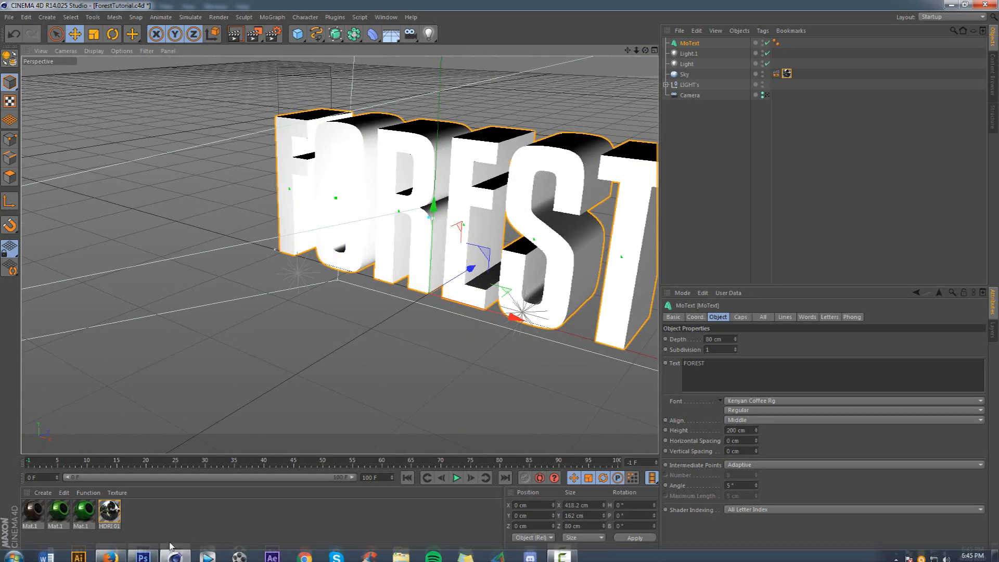
Step: Check the forest.psd header in Photoshop, and return to Cinema 4D with the 3D text viewed from the front
left_click(143, 551)
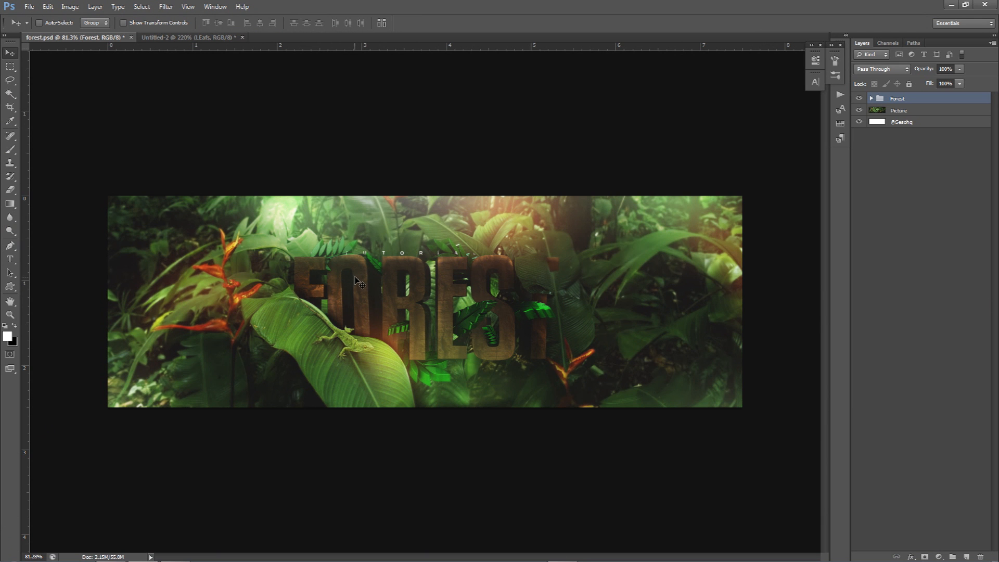
left_click(175, 547)
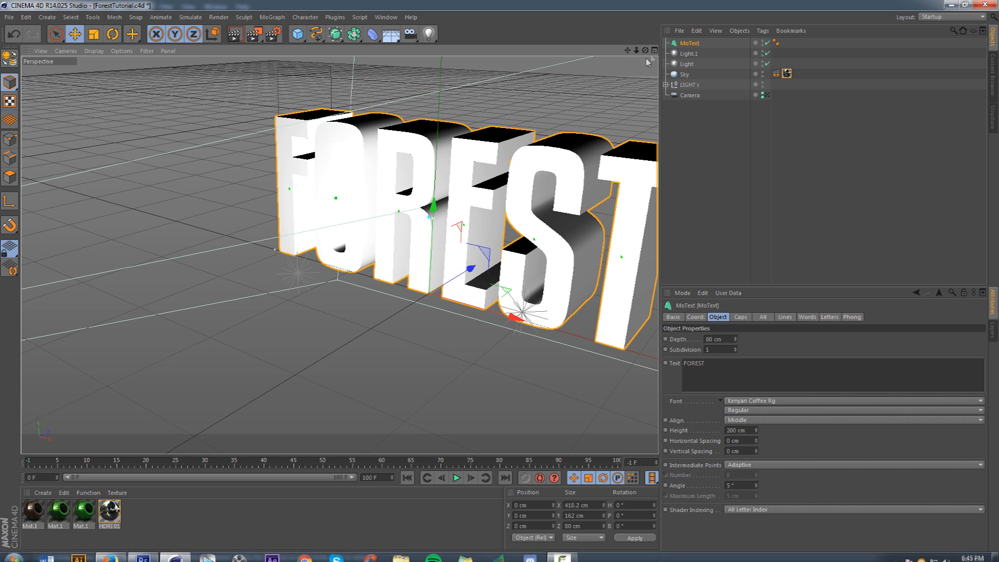
left_click_drag(645, 50, 692, 40)
left_click_drag(627, 50, 655, 47)
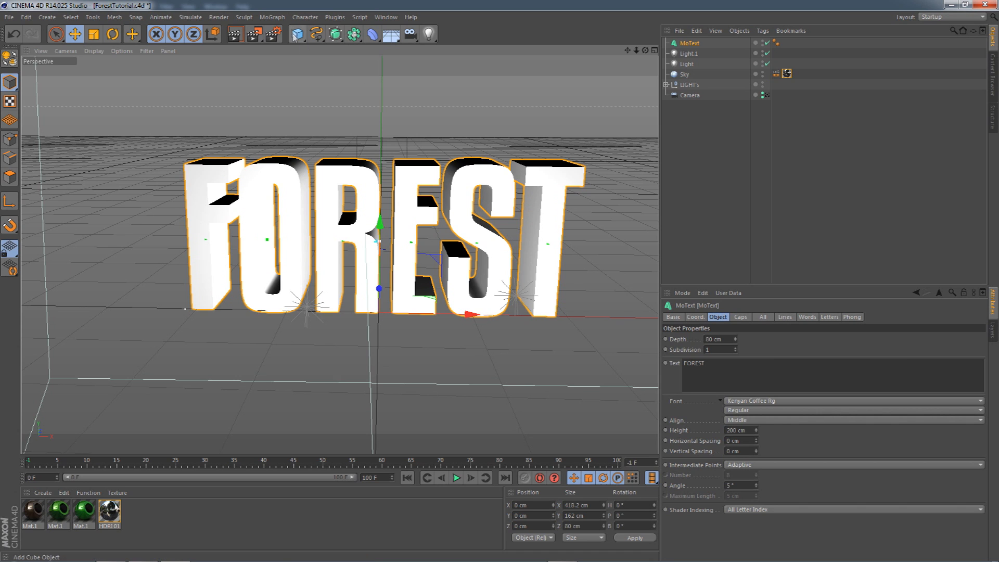
Step: Convert the MoText object into an editable object
left_click(272, 17)
left_click(689, 45)
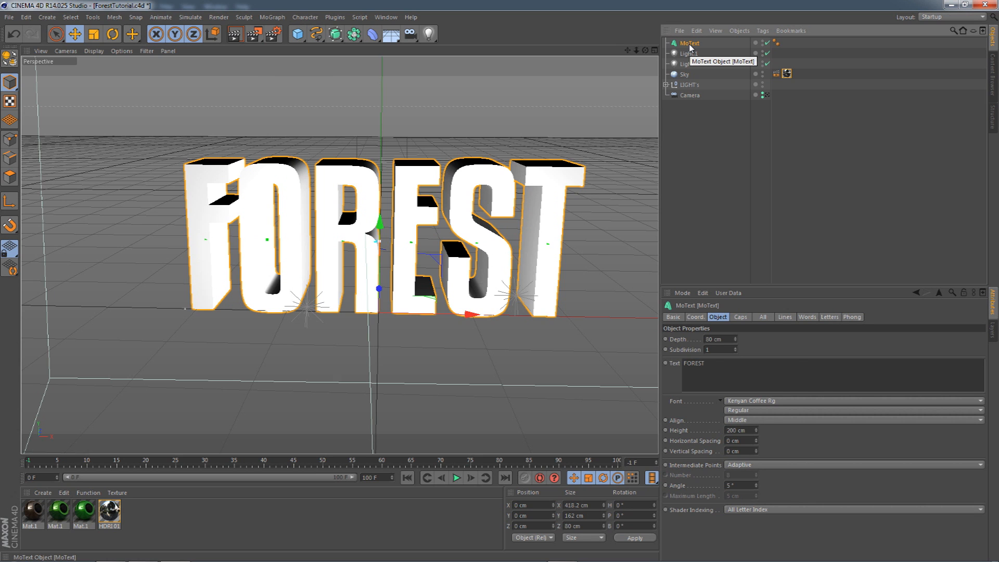
right_click(690, 47)
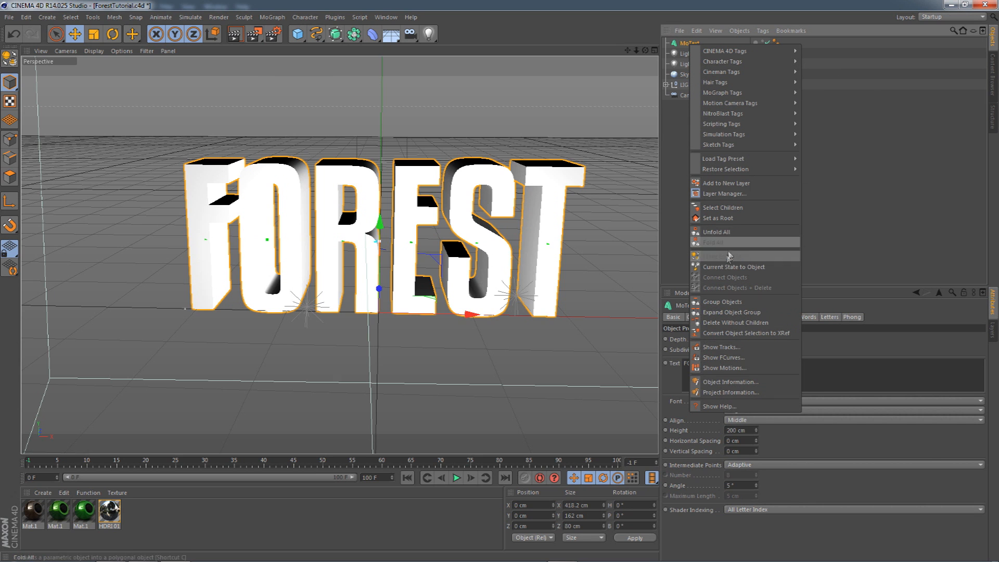
left_click(748, 258)
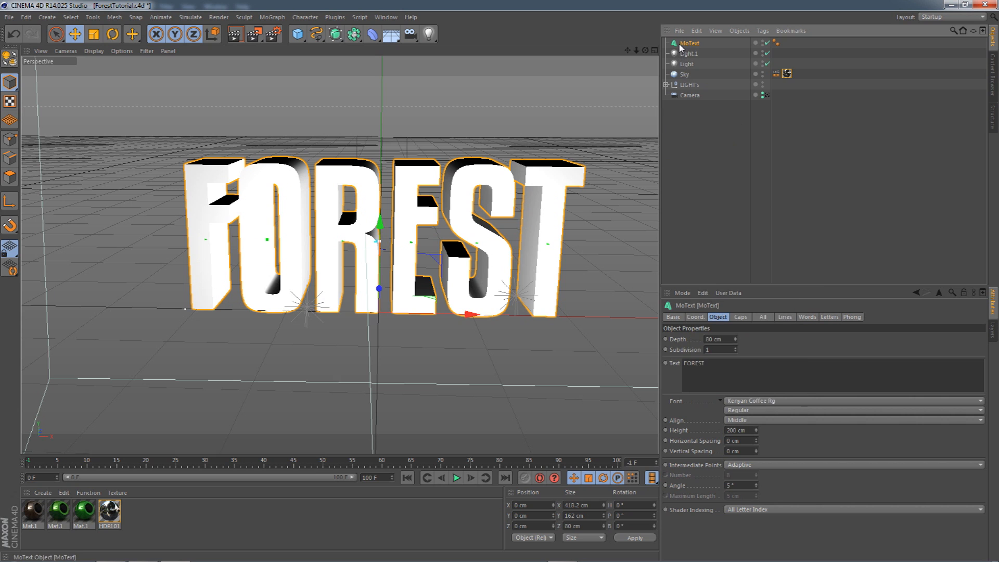
Step: Expand the MoText hierarchy down to the individual letter objects inside the FOREST null
left_click(665, 42)
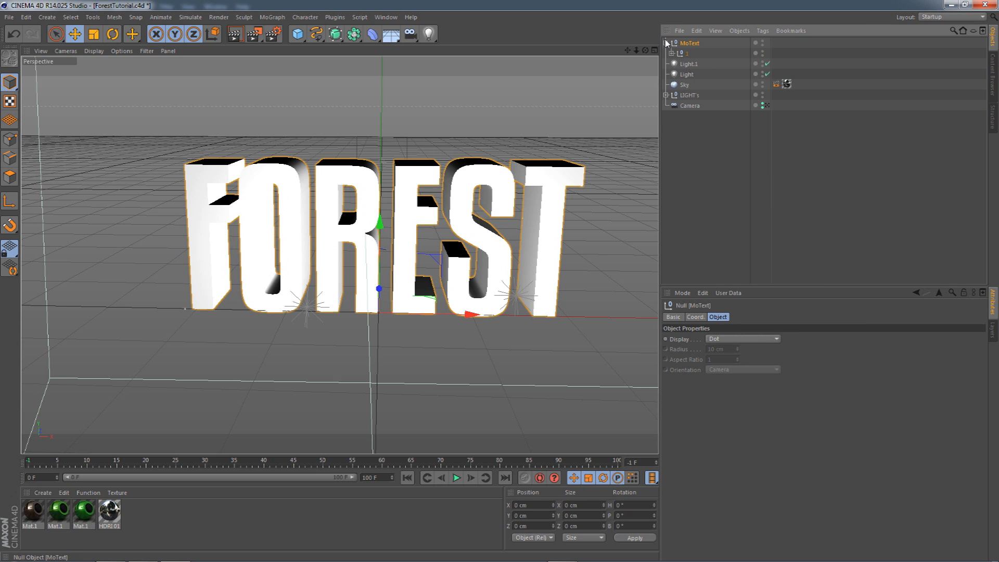
left_click(672, 53)
left_click(706, 64)
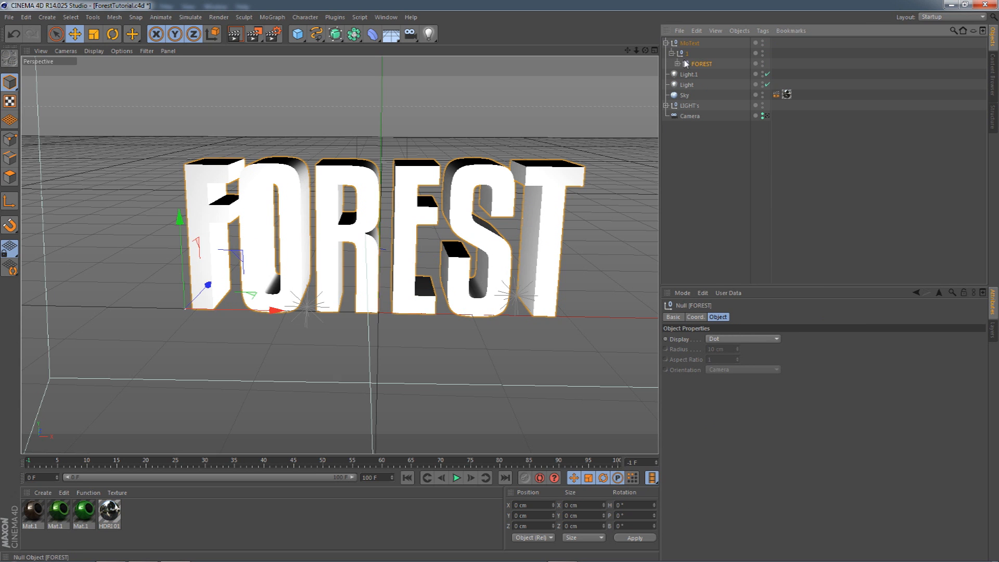
left_click(678, 64)
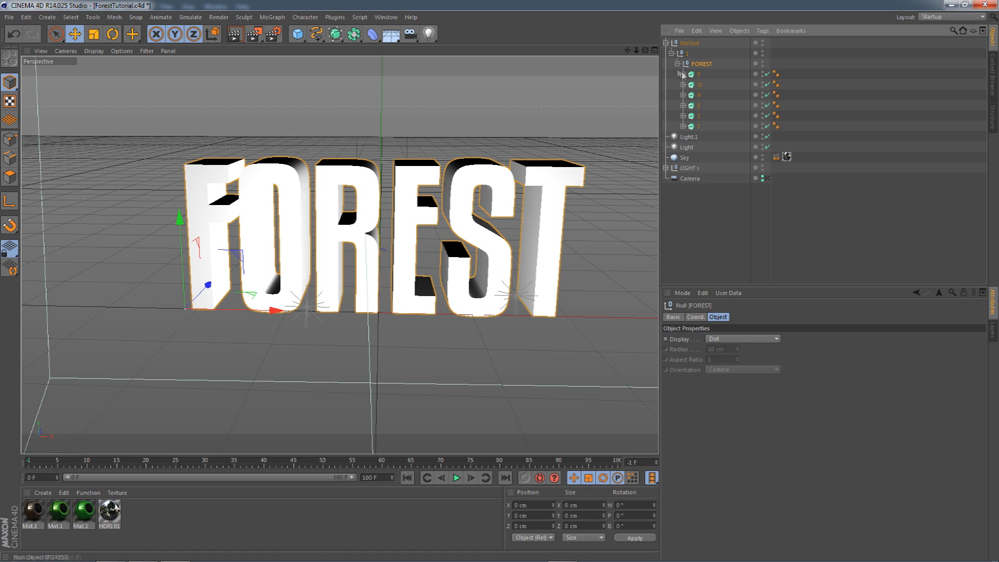
Step: Check the individual FOREST letter objects from F to T by selecting them one after another
left_click(692, 74)
left_click(698, 84)
left_click(698, 95)
left_click(698, 105)
left_click(698, 116)
left_click(697, 127)
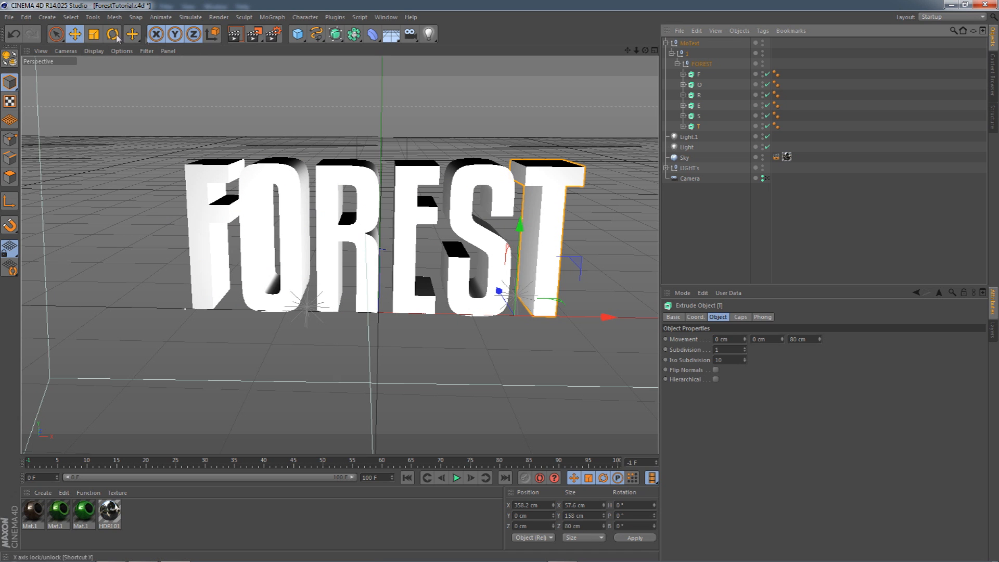
Step: Rotate the letter F to a heading of about 13° and the letter O to about -6°
left_click(208, 178)
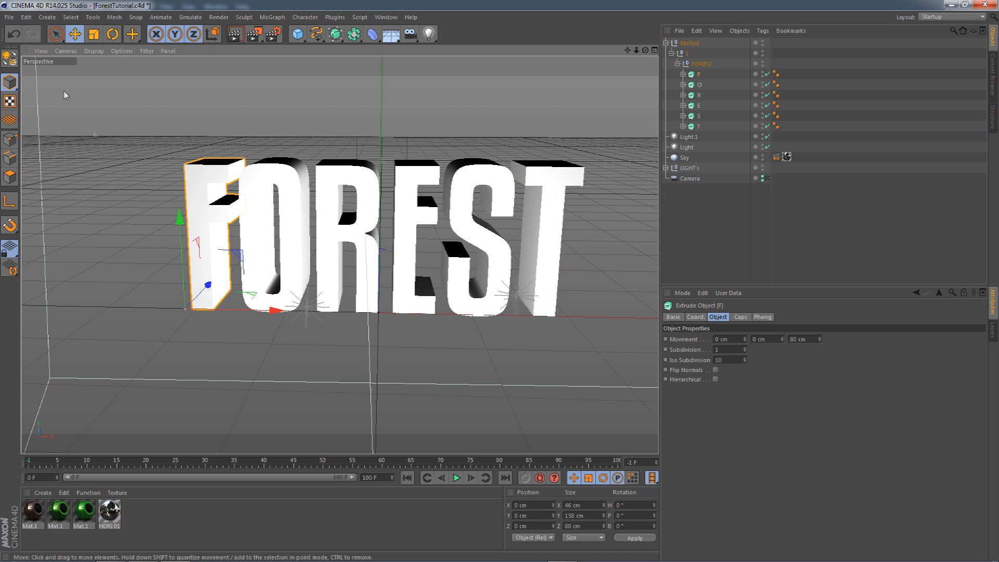
left_click(117, 36)
left_click_drag(182, 325, 247, 238)
left_click(247, 238)
left_click_drag(247, 326, 238, 286)
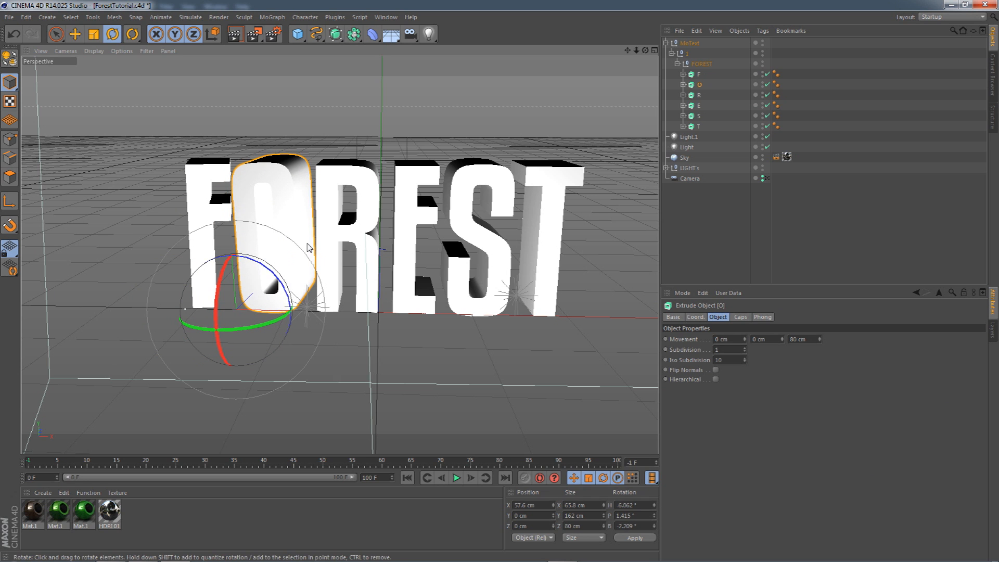
Step: Rotate the letter R to a heading of about -7° and the letter E to about 6°
left_click(324, 260)
left_click_drag(325, 331, 328, 333)
left_click(423, 184)
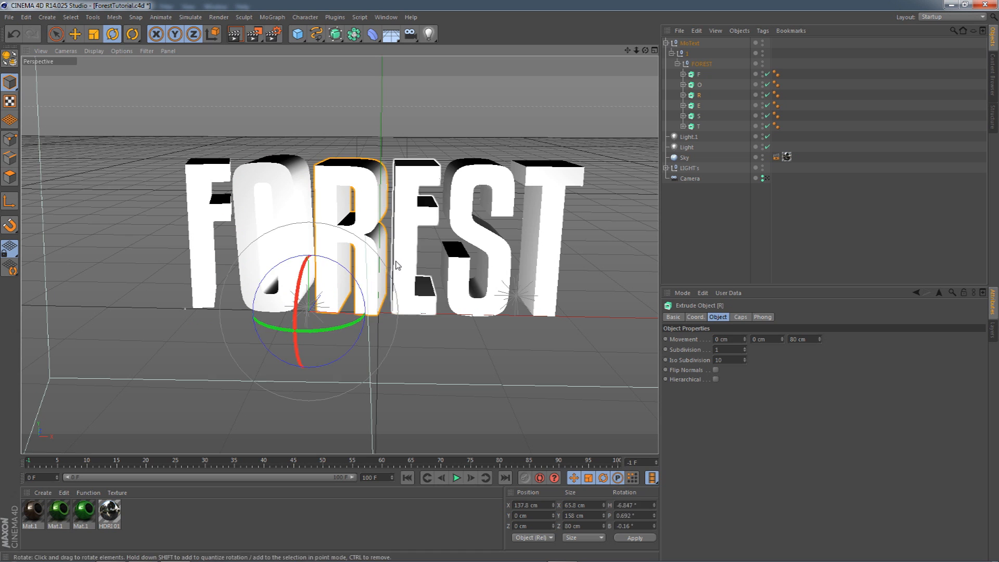
left_click_drag(405, 327, 416, 327)
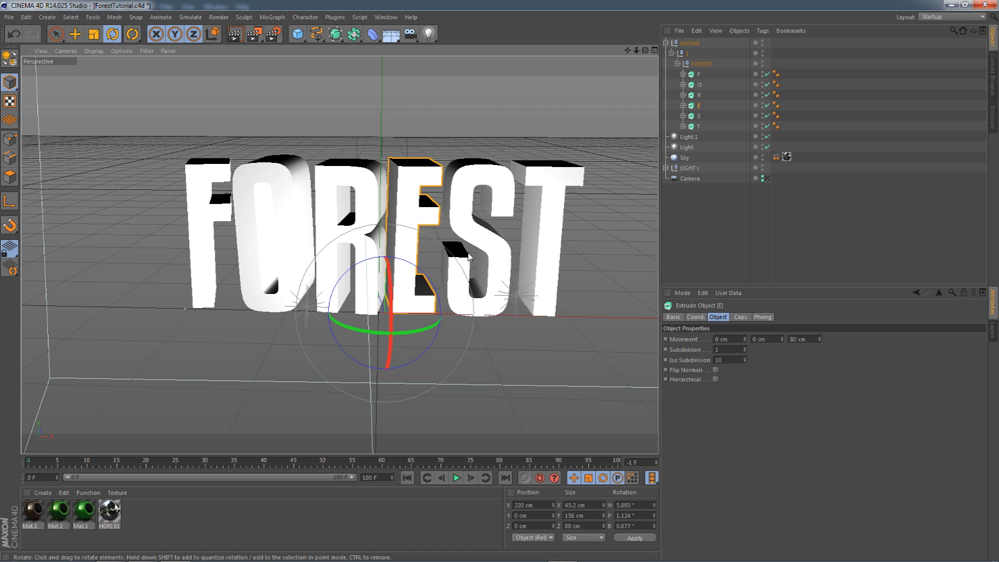
Step: Rotate the letters S and T slightly so each faces its own direction
left_click(479, 242)
left_click(477, 242)
left_click_drag(478, 242, 535, 253)
left_click(535, 254)
left_click_drag(513, 333, 530, 309)
Step: Select the letters F, O and R together and shift them along the depth axis to about Z 0.7 cm
left_click_drag(637, 52, 651, 86)
left_click(698, 96)
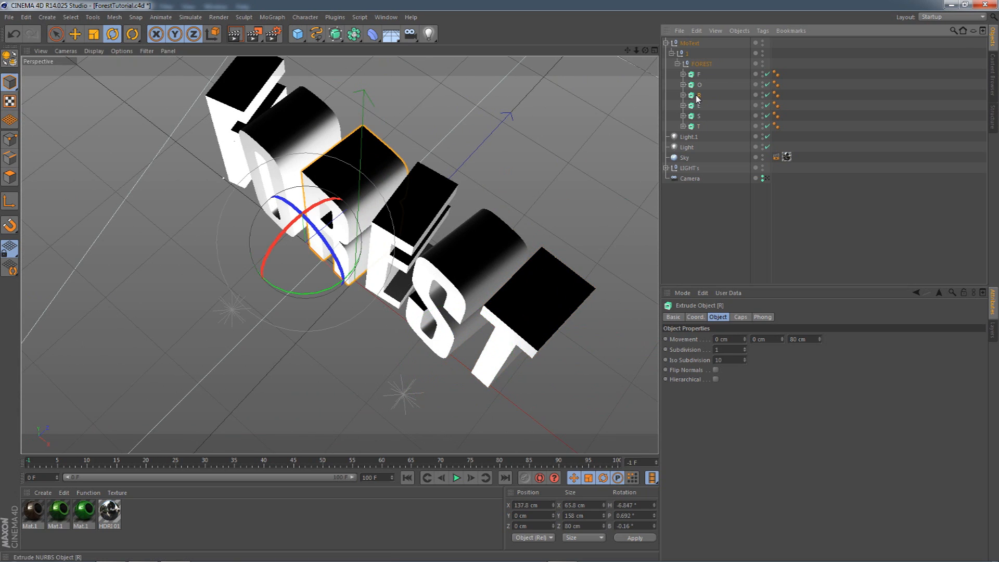
left_click(698, 84, "ctrl")
left_click(699, 74, "ctrl")
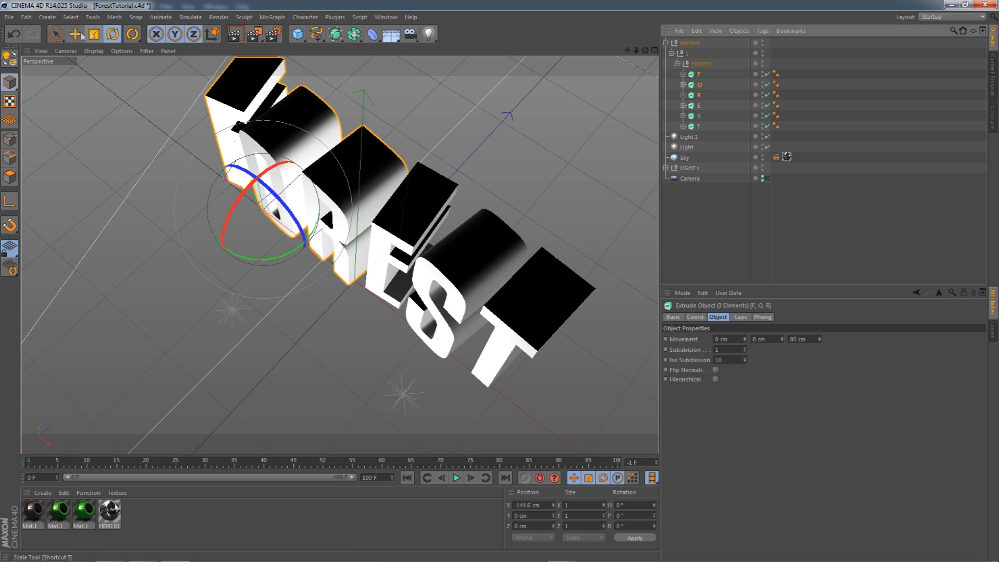
key("e")
left_click_drag(316, 159, 319, 156)
left_click_drag(447, 222, 534, 106, "alt")
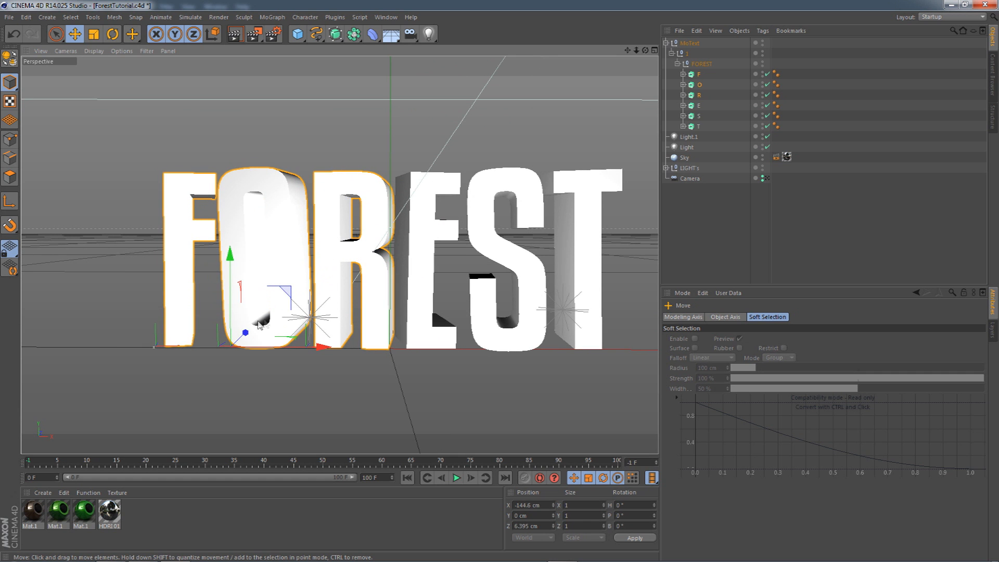
left_click_drag(246, 337, 234, 344)
mouse_move(627, 51)
left_mouse_down()
mouse_move(588, 43)
mouse_move(628, 49)
mouse_move(635, 40)
mouse_move(630, 55)
left_mouse_up()
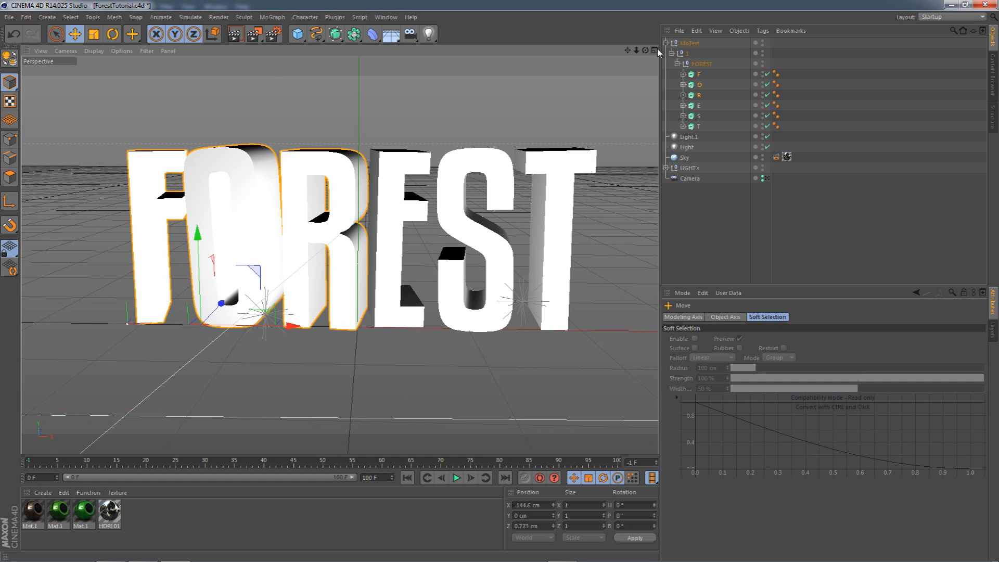
Step: Set both the start and end caps of all six letters to Fillet Cap
left_click(697, 75)
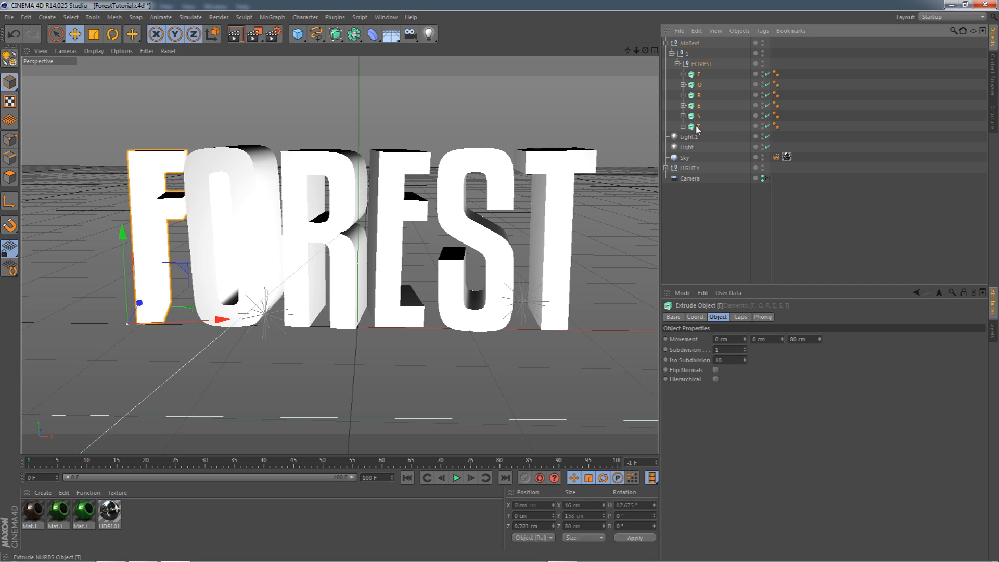
left_click(698, 126, "shift")
left_click(741, 318)
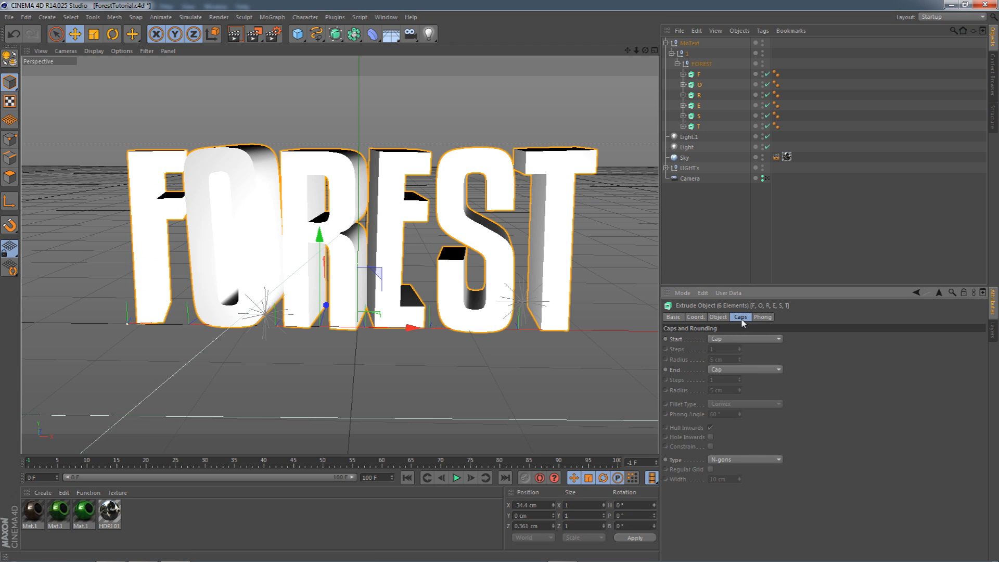
left_click(743, 370)
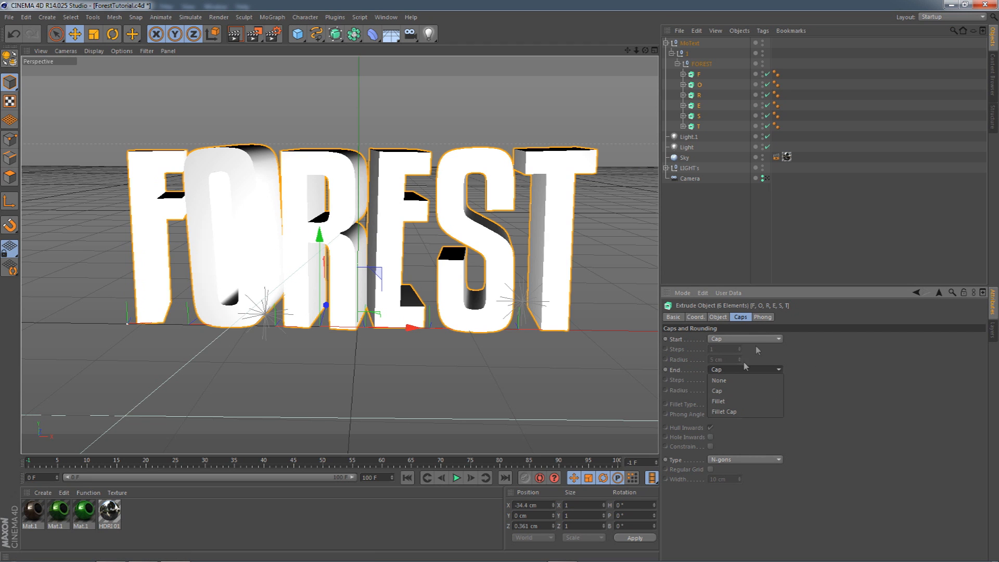
left_click(729, 336)
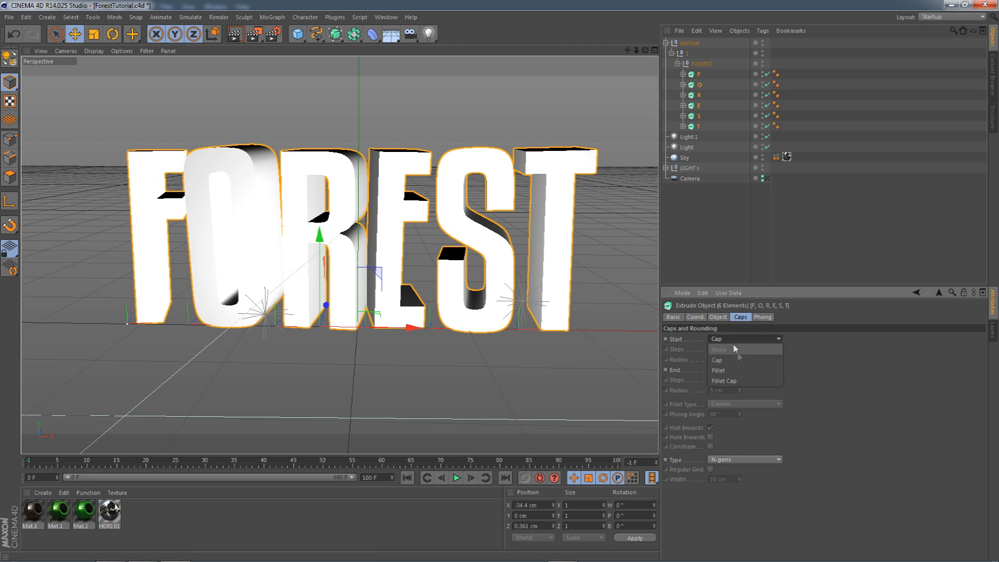
left_click(724, 380)
left_click(724, 412)
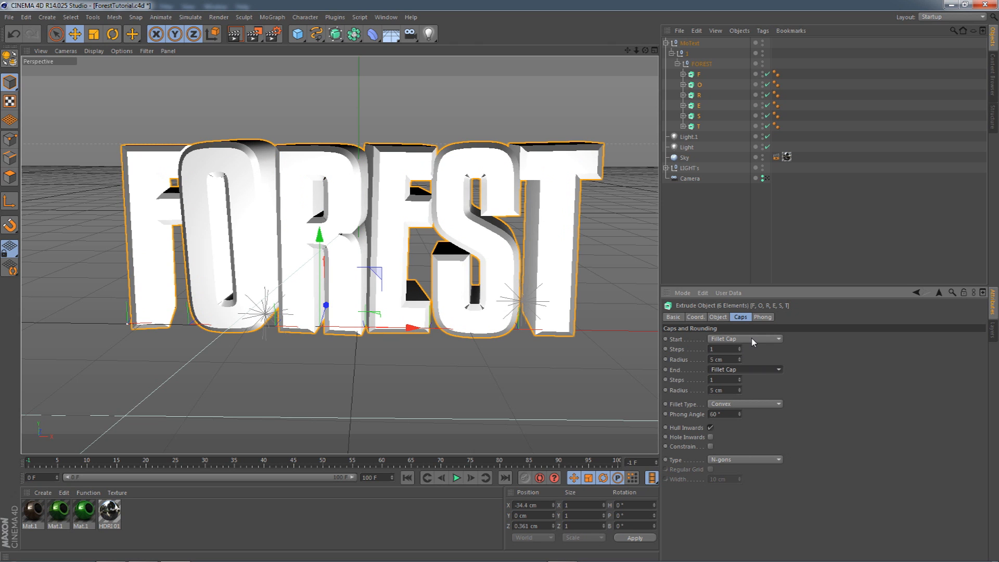
Step: Set the start and end fillet radius of all six letters to 0.7 cm
left_click(727, 349)
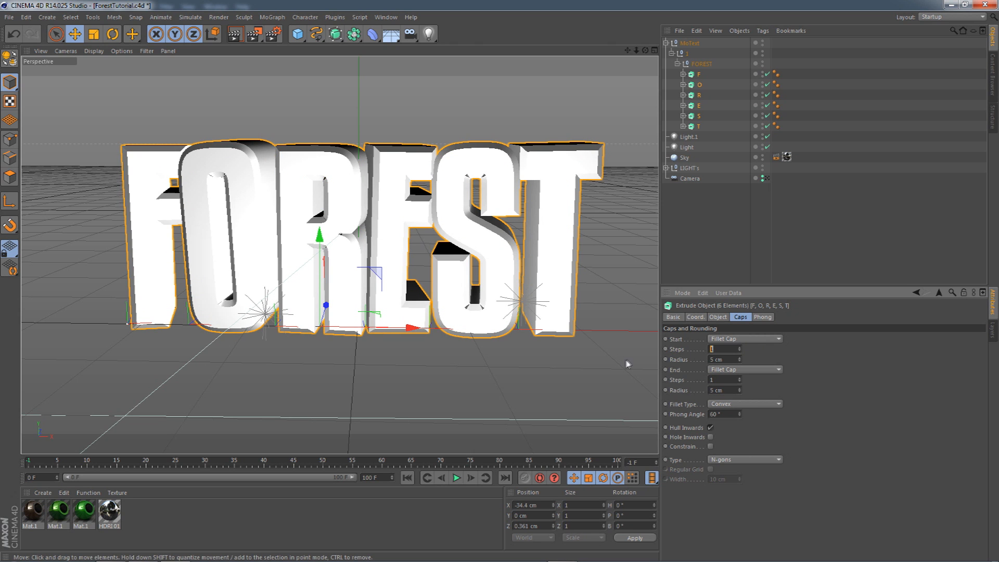
key("Tab")
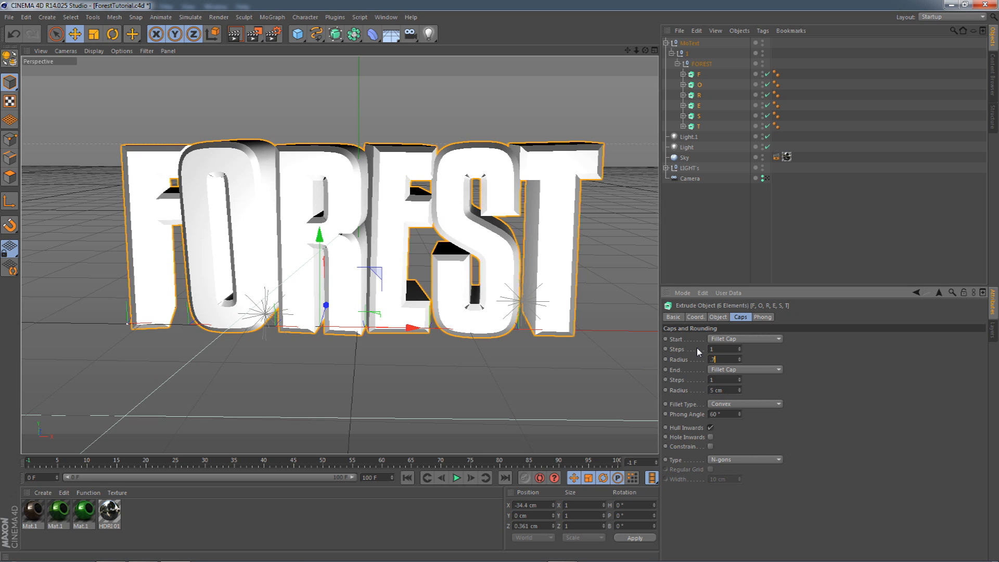
key("Return")
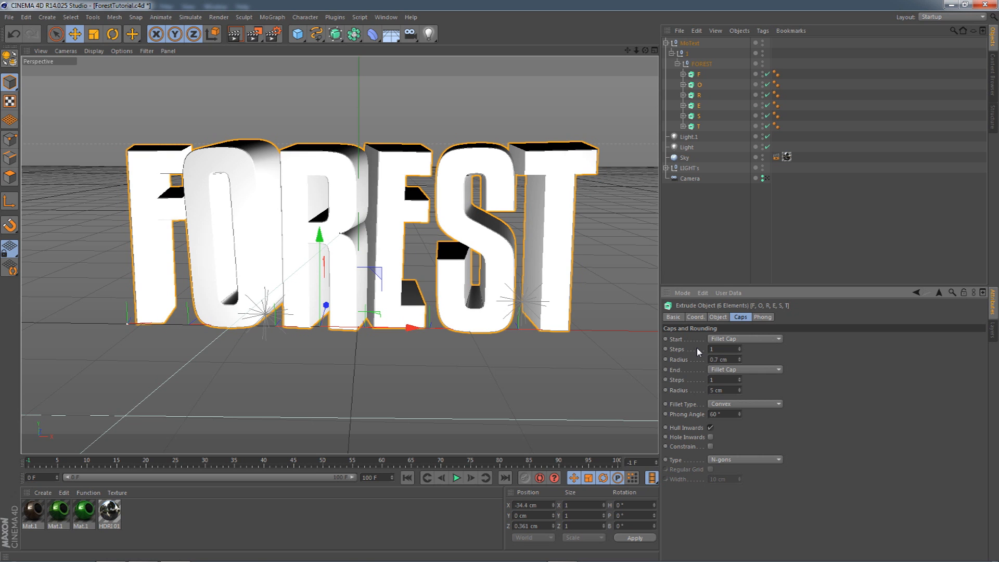
left_click_drag(733, 388, 688, 390)
type(".7")
key("Return")
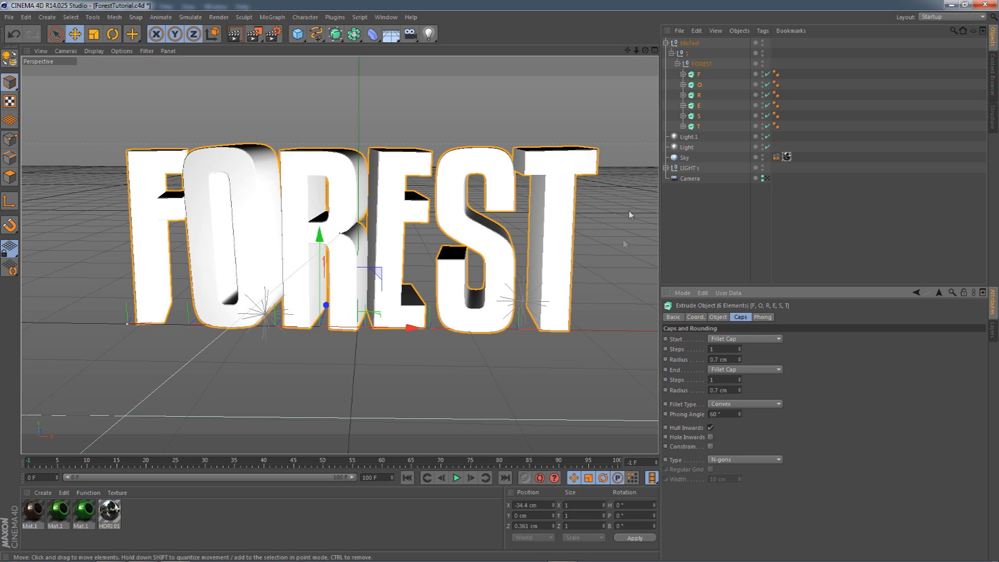
Step: Look through the scene camera, frame the FOREST text from the front, and deselect the letters
left_click(767, 178)
left_click_drag(637, 51, 648, 49)
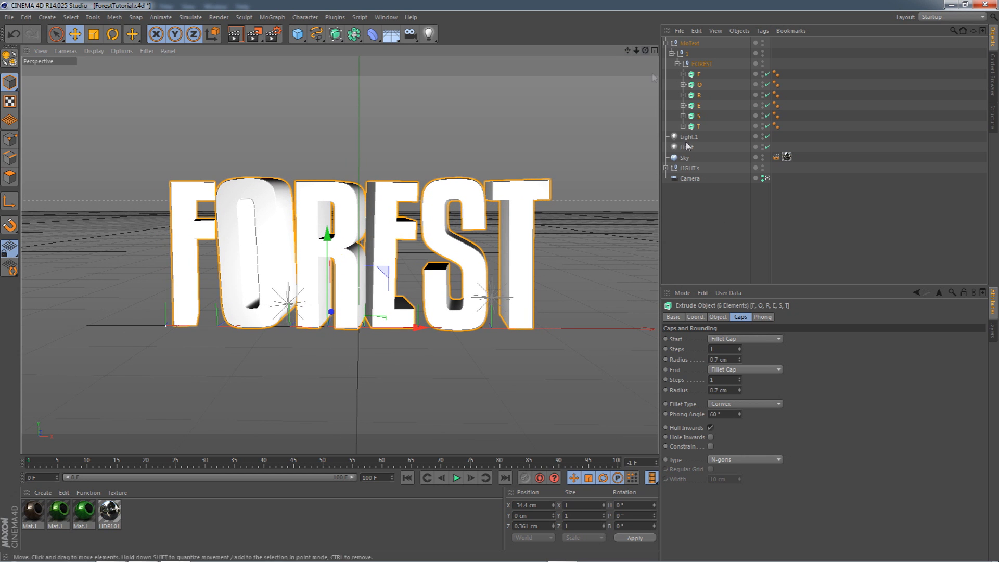
left_click(716, 349)
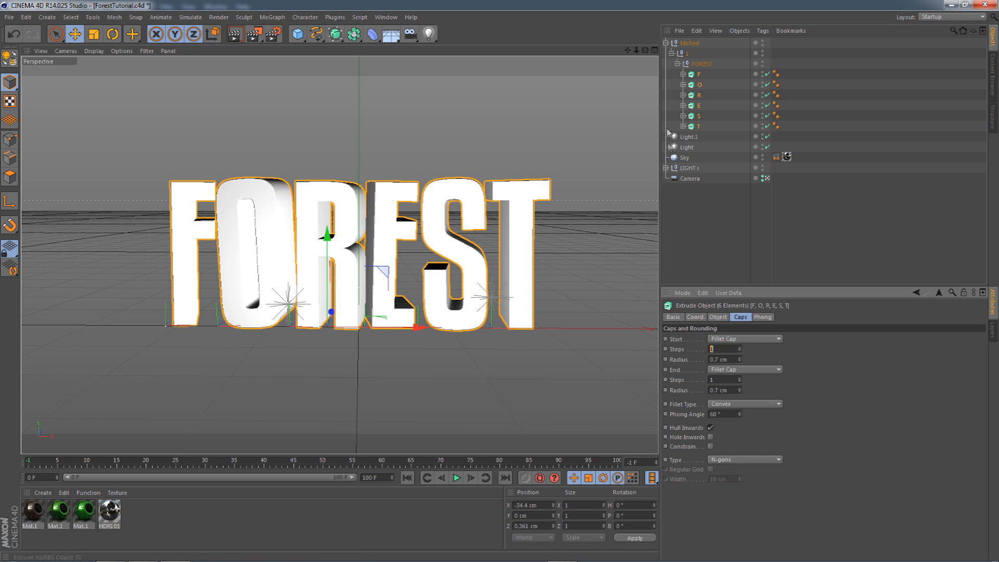
left_click(704, 210)
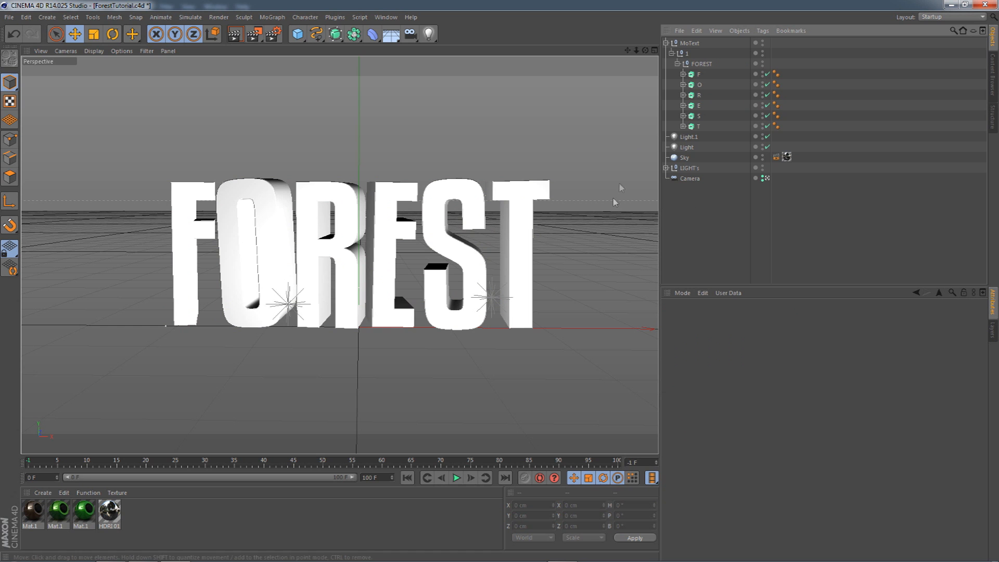
Step: Collapse the MoText hierarchy and apply the dark brown Mat.1 material to the MoText object
left_click(666, 42)
left_click(678, 42)
left_click_drag(39, 527, 688, 46)
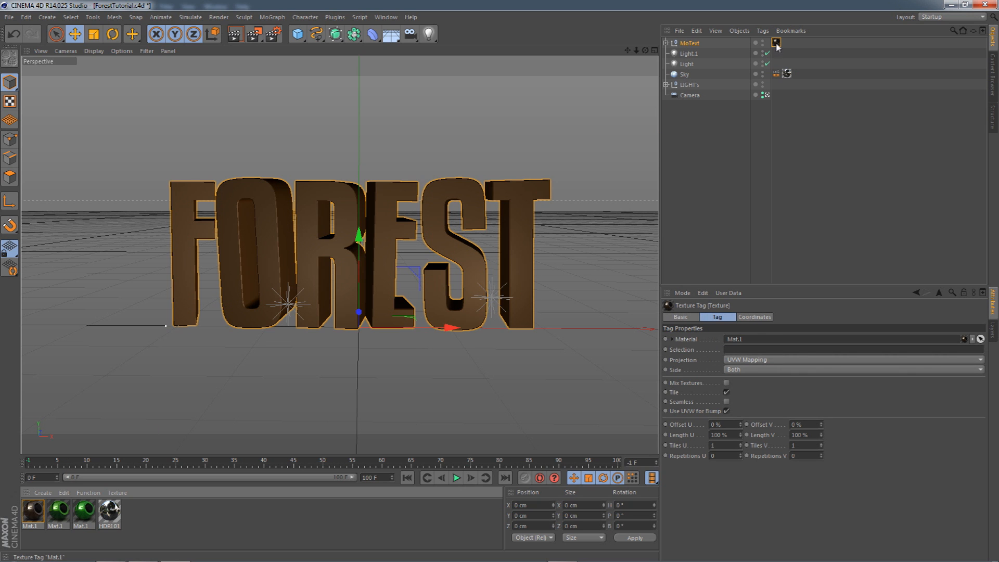
Step: Set the projection of MoText's Mat.1 texture tag to Cubic
left_click(739, 360)
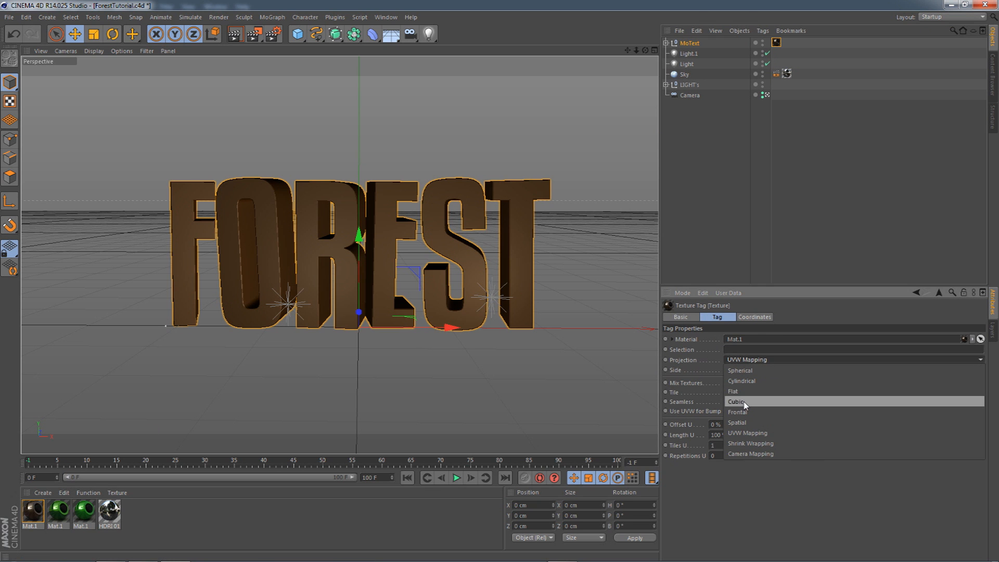
left_click(741, 411)
left_click(739, 360)
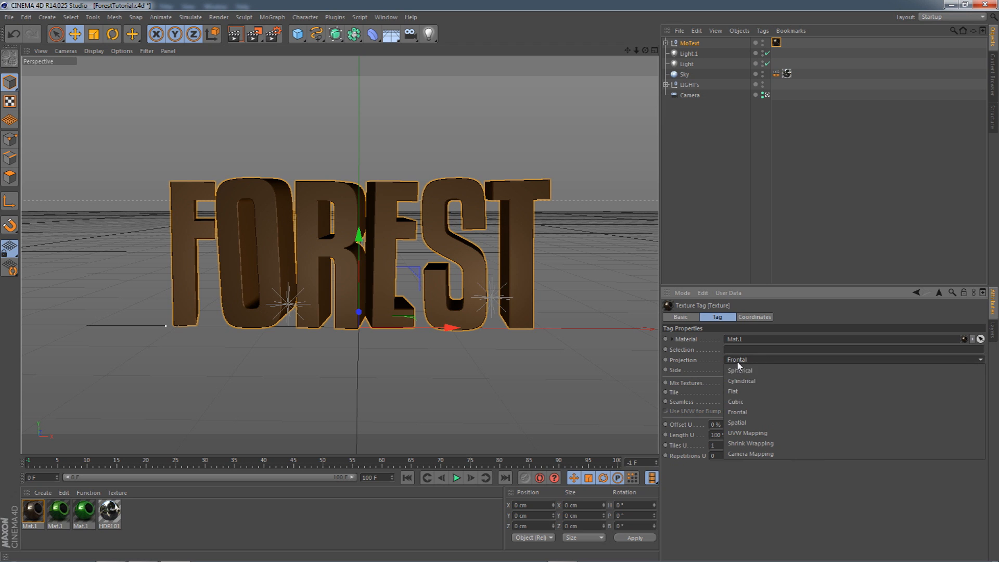
left_click(730, 401)
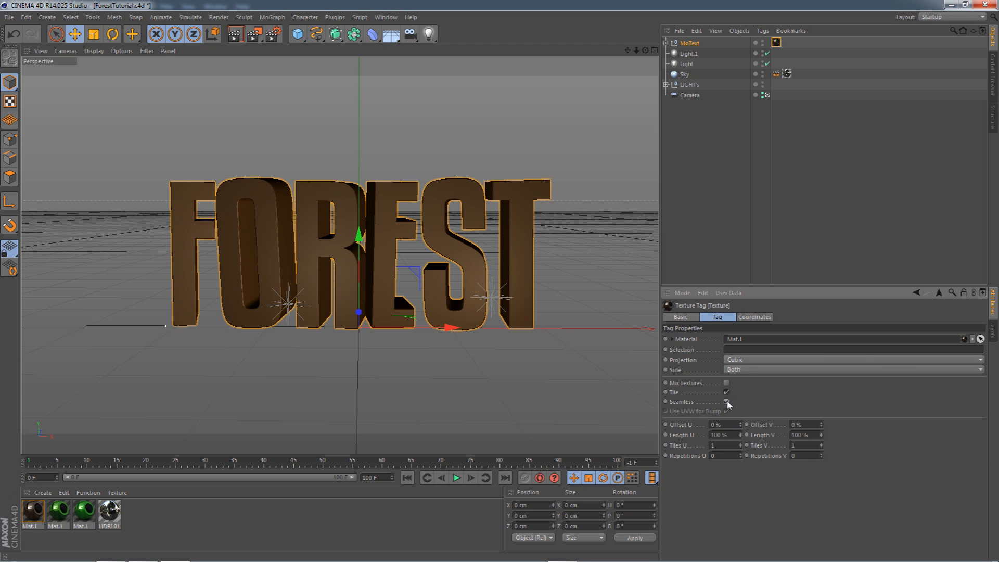
Step: Open the brown Mat.1 for editing and review its Color channel and the Reflection channel's texture options
double_click(33, 511)
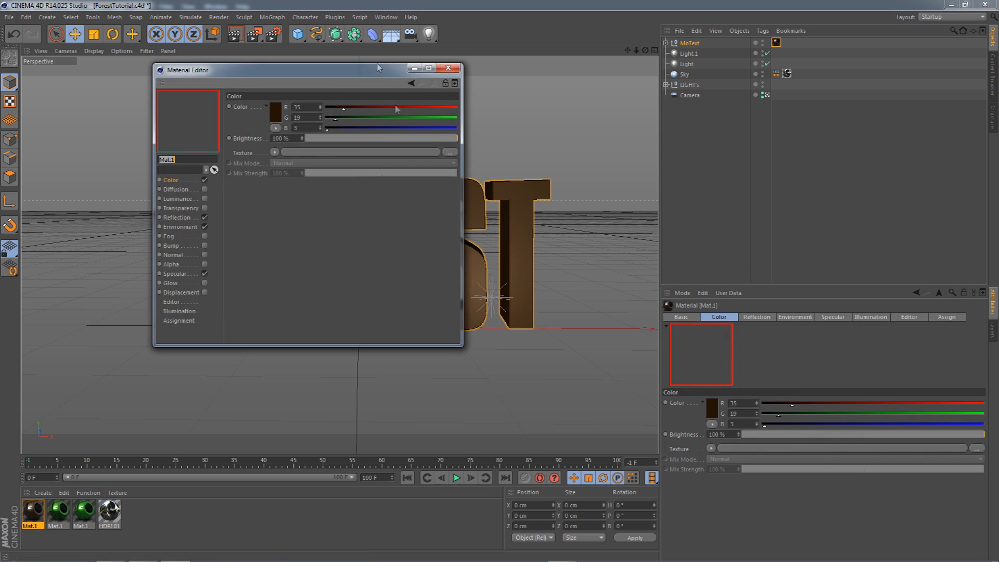
left_click_drag(321, 77, 418, 121)
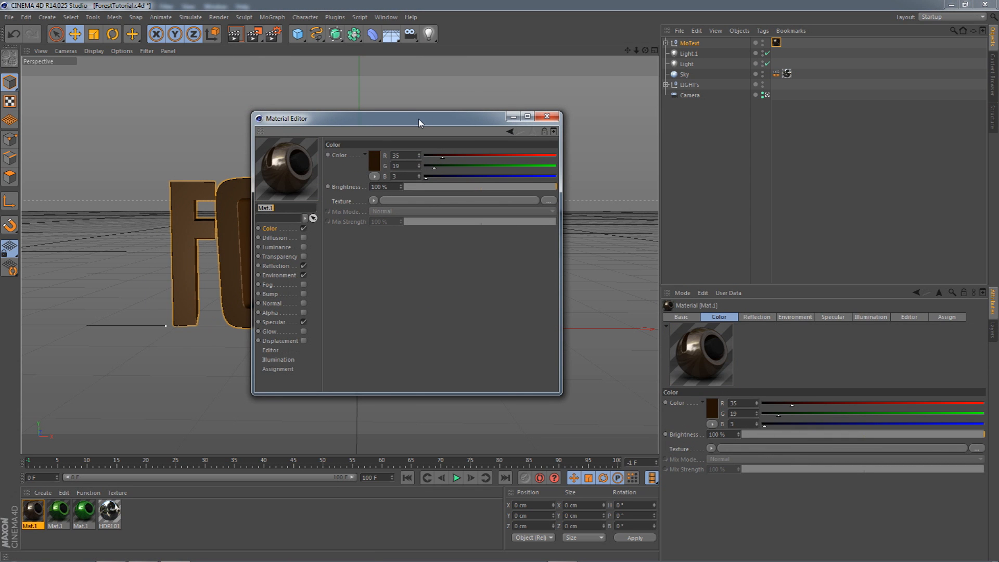
left_click(278, 231)
left_click(277, 266)
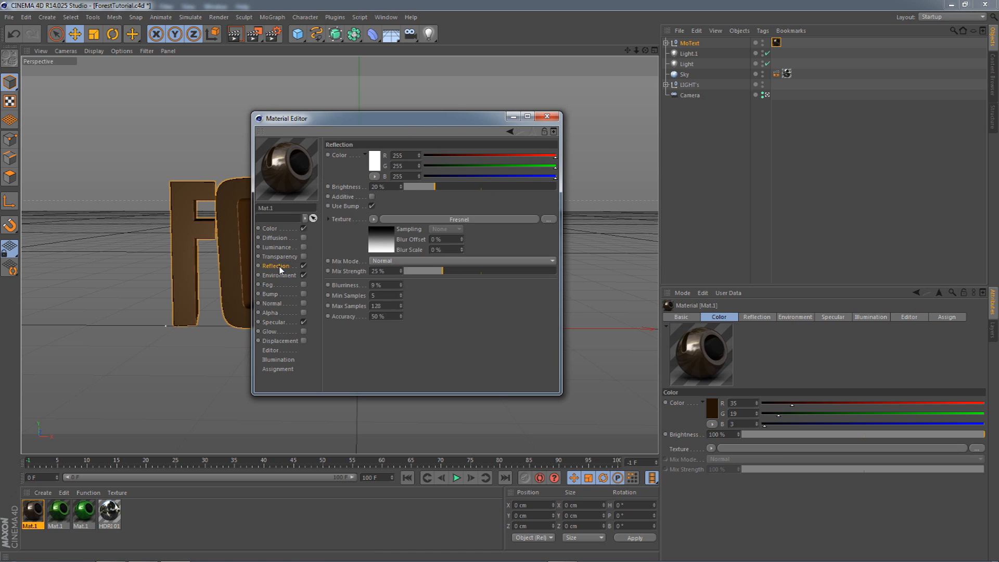
left_click(374, 219)
left_click(465, 219)
left_click(374, 219)
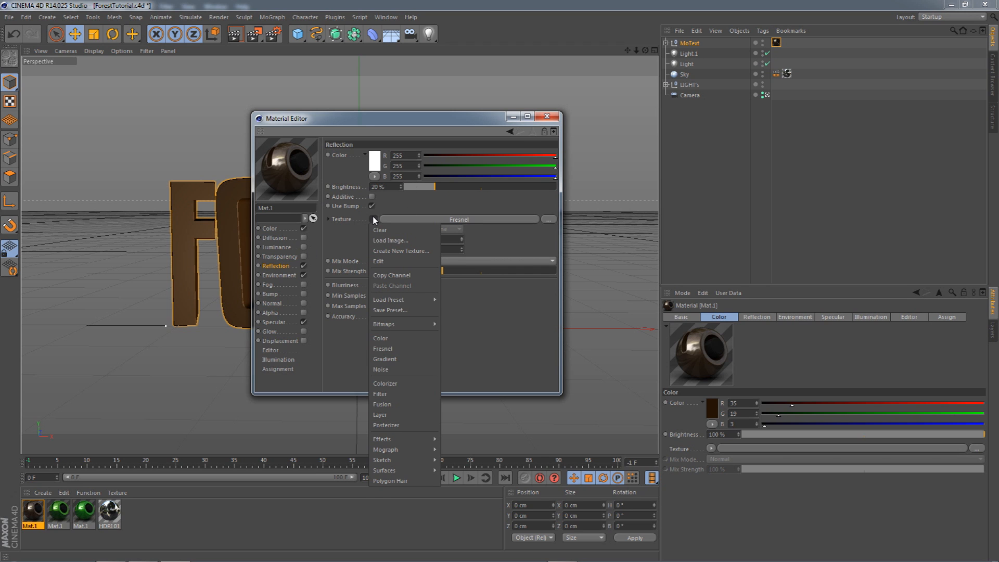
left_click(500, 315)
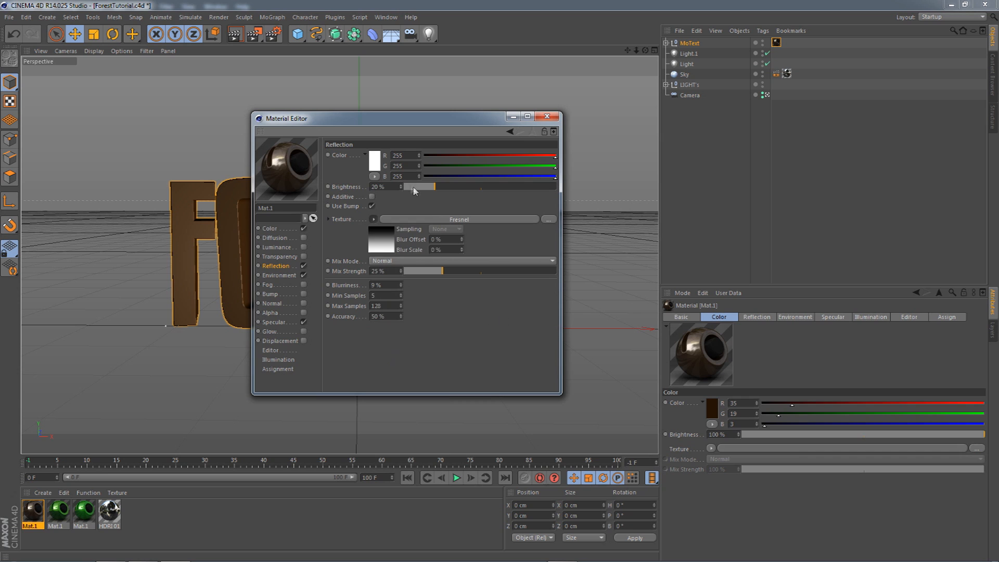
Step: Examine the brightness and mix strength values in Mat.1's Reflection channel
left_click_drag(394, 187, 354, 195)
left_click_drag(389, 271, 332, 267)
left_click_drag(389, 187, 319, 189)
left_click_drag(376, 271, 329, 269)
Step: Try a reflection blurriness of 0% on Mat.1, and undo the change
left_click_drag(379, 285, 348, 282)
type("0")
key("Return")
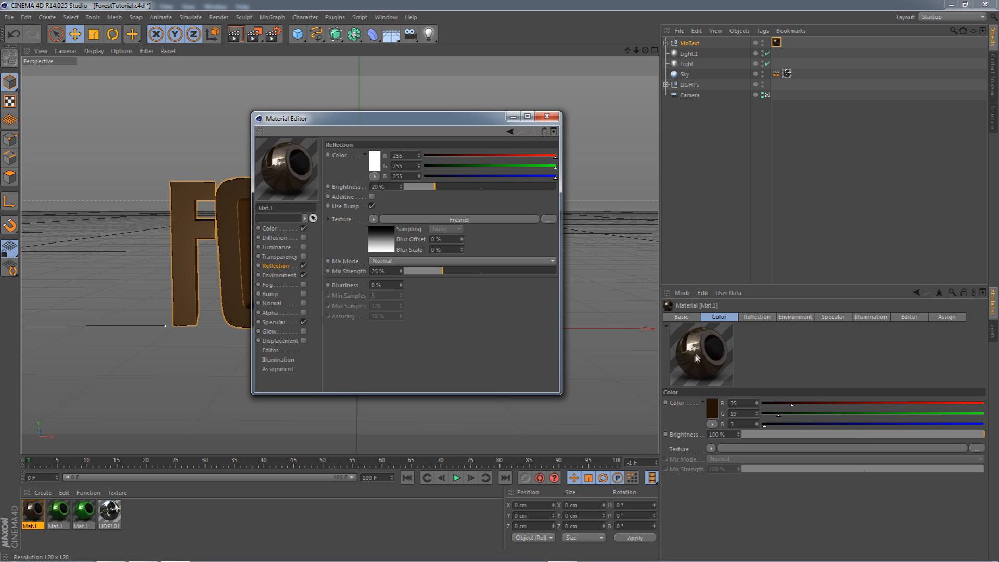
key("ctrl+z")
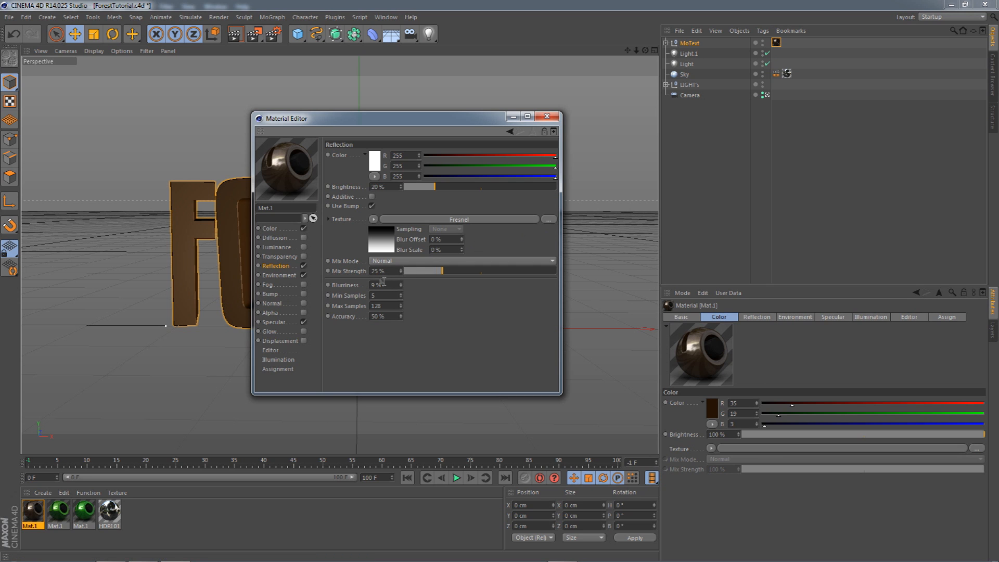
left_click_drag(390, 285, 362, 284)
Step: Review the bark texture settings in Mat.1's Environment channel, and close the Material Editor
left_click(279, 276)
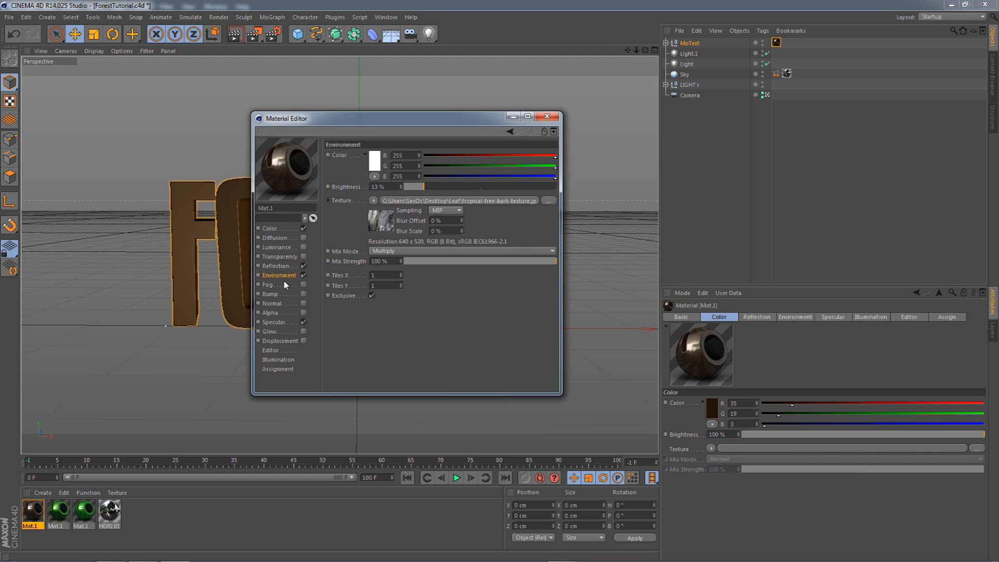
left_click_drag(334, 119, 400, 151)
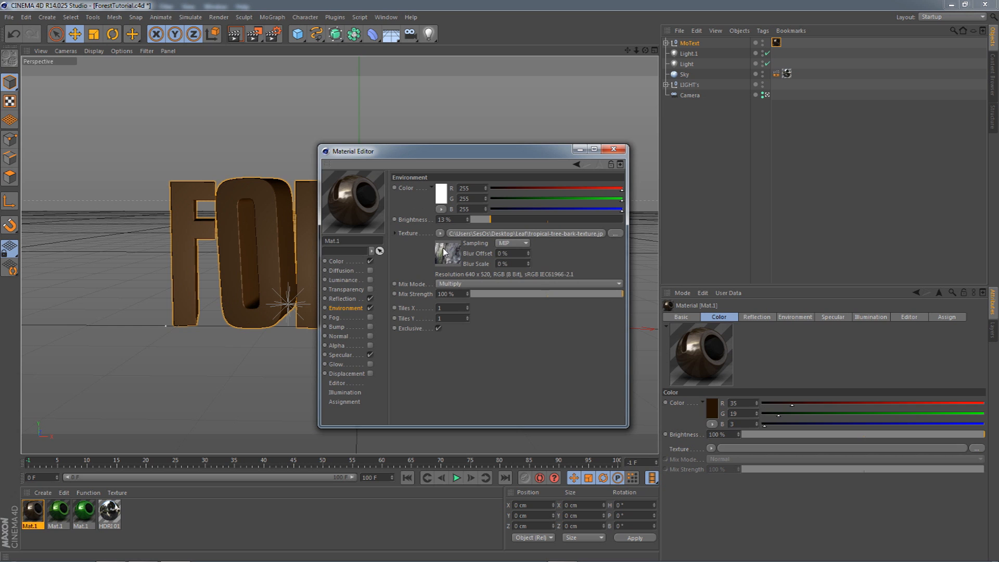
left_click(614, 149)
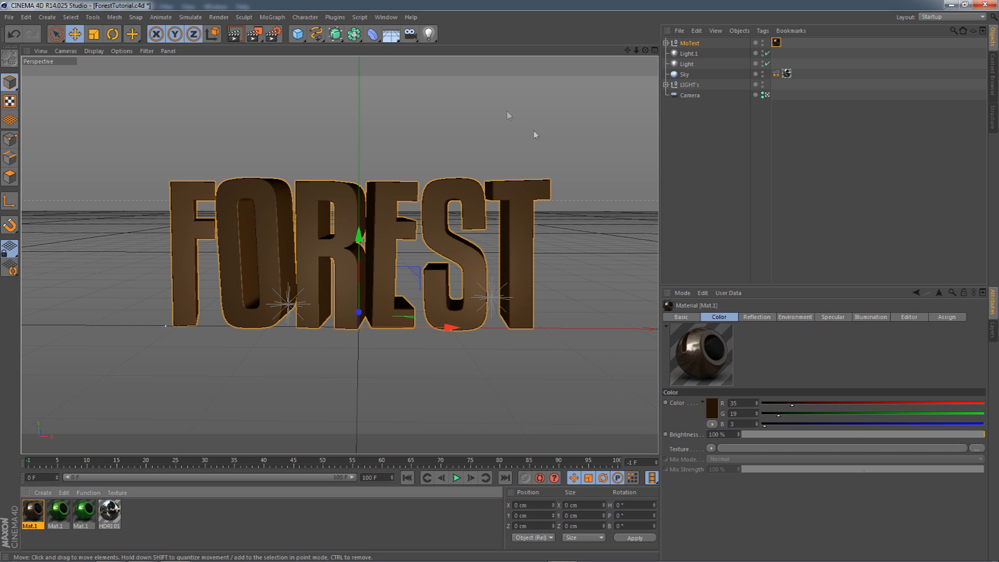
Step: Switch to the 2.c4d document, and rotate and shift the topmost leaf spline, Path 2.2, slightly relative to the stem
left_click(387, 18)
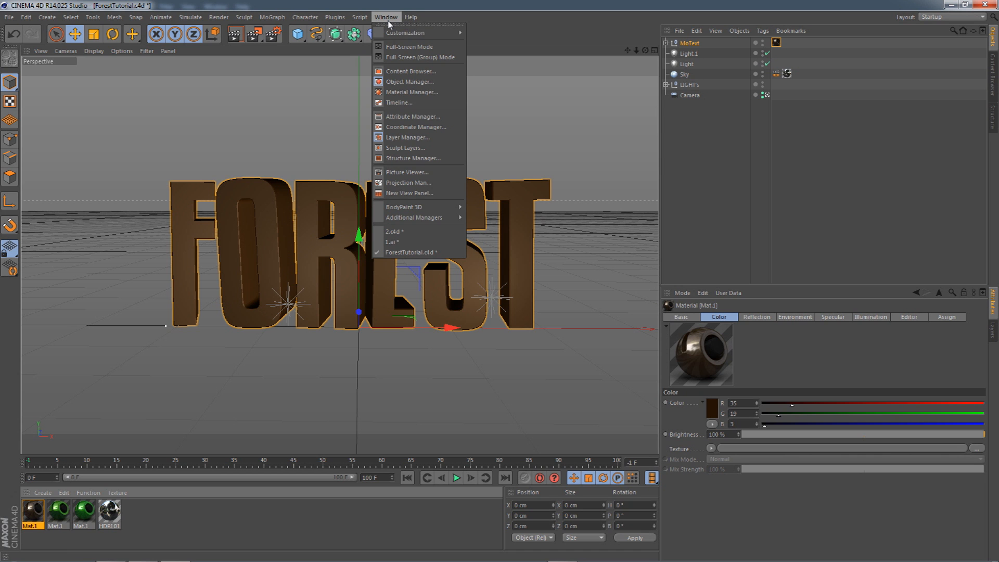
left_click(400, 231)
left_click_drag(628, 50, 632, 51)
left_click(290, 139)
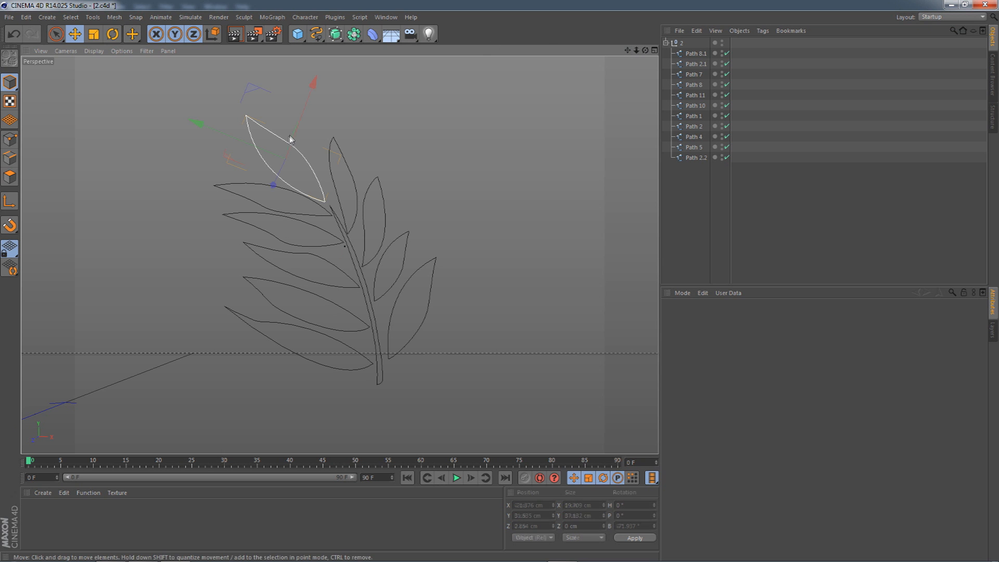
left_click(112, 35)
left_click_drag(222, 136, 231, 146)
key("e")
left_click_drag(157, 89, 159, 81)
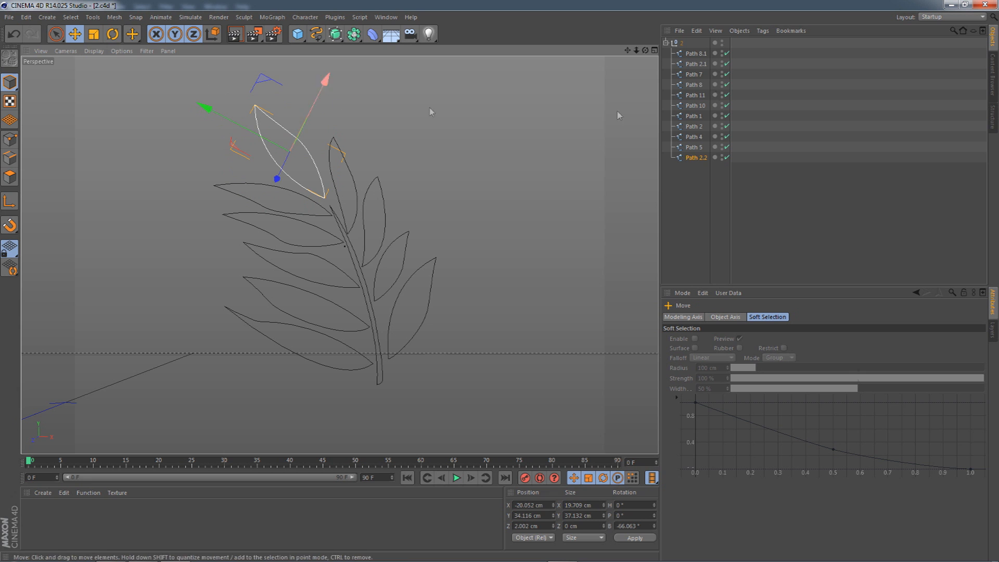
Step: Switch to Photoshop and examine the leaf reference and traced stem path in Untitled-2, comparing them with the Path 8.1 spline in Cinema 4D
left_click(695, 54)
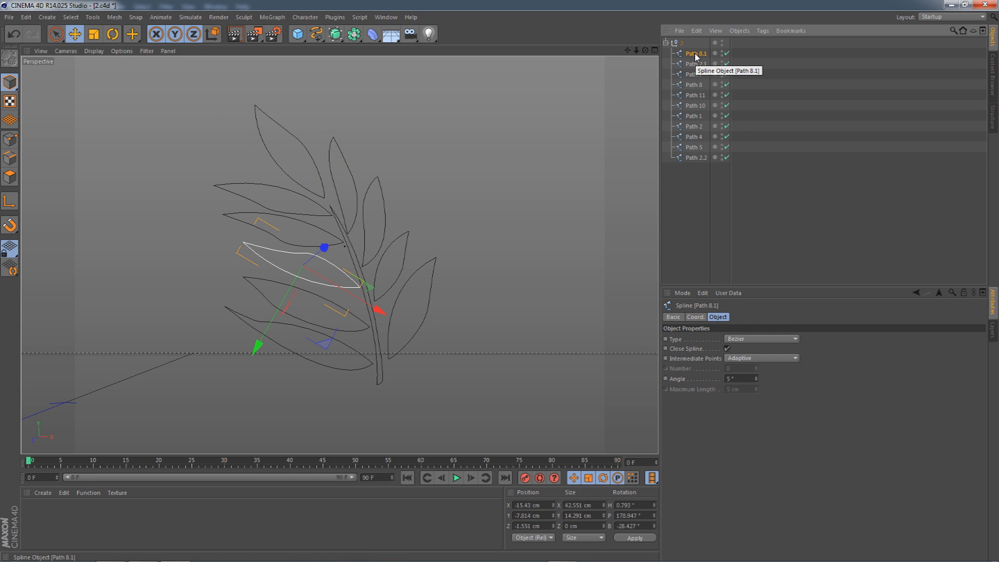
left_click(144, 552)
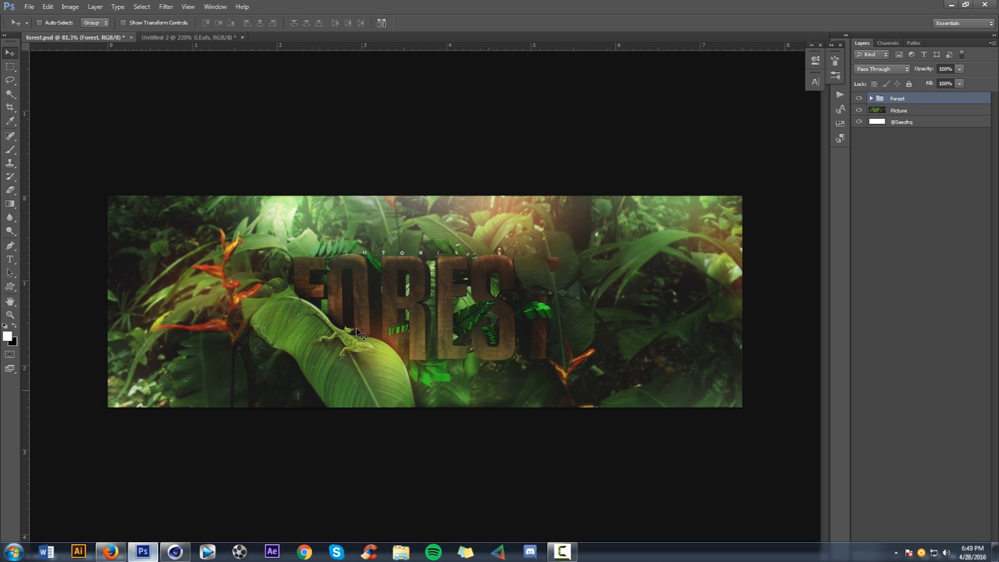
left_click(187, 37)
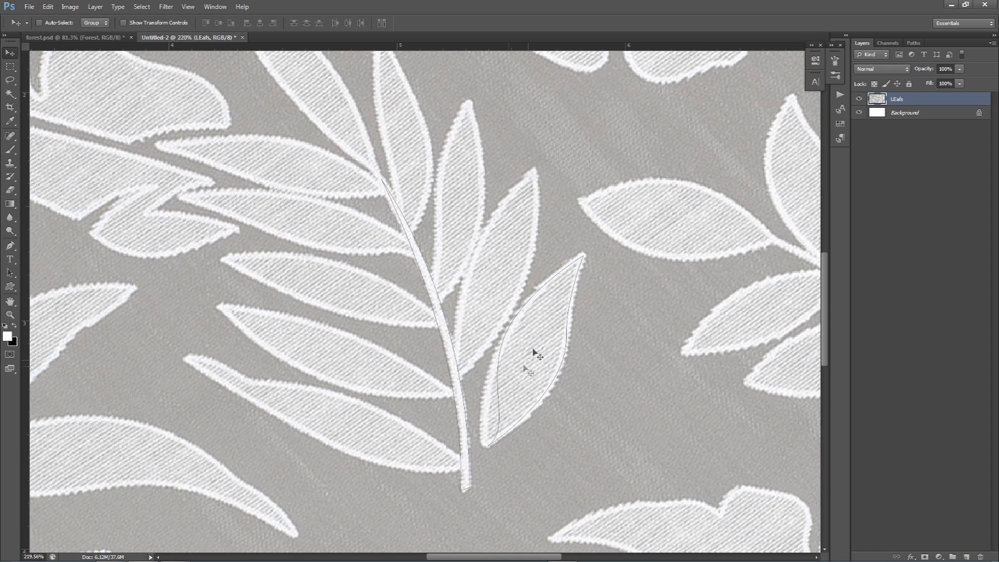
key("p")
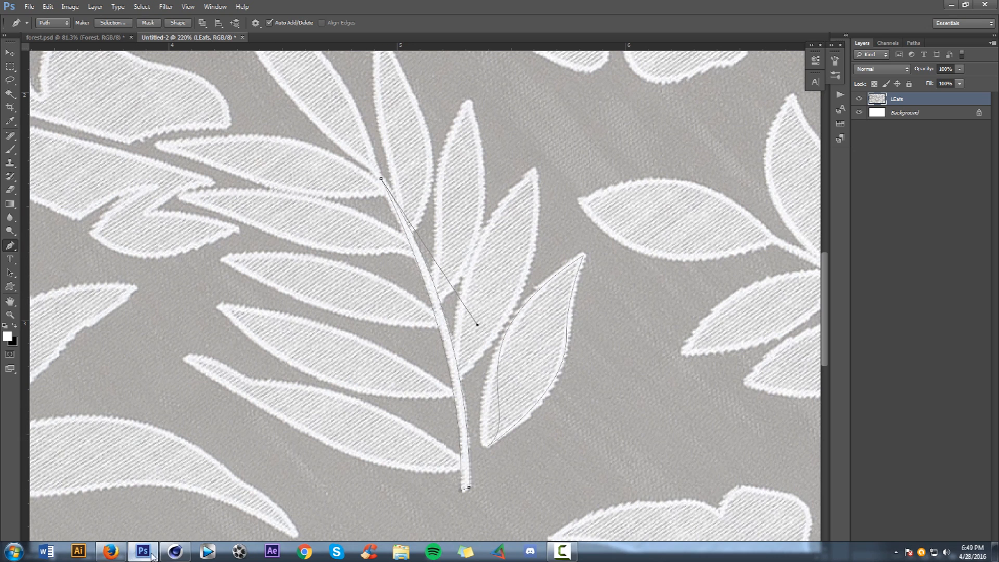
left_click(182, 551)
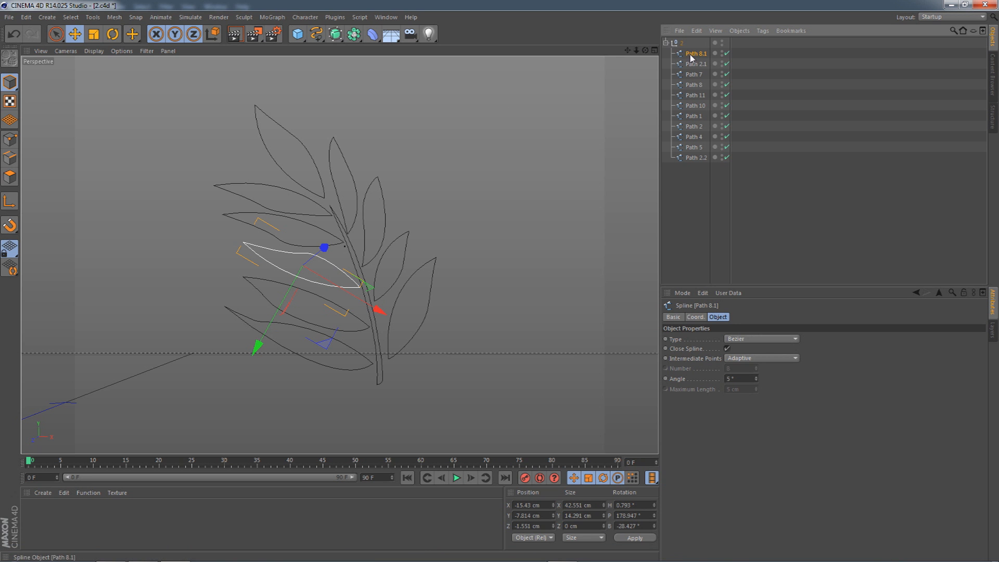
left_click(144, 552)
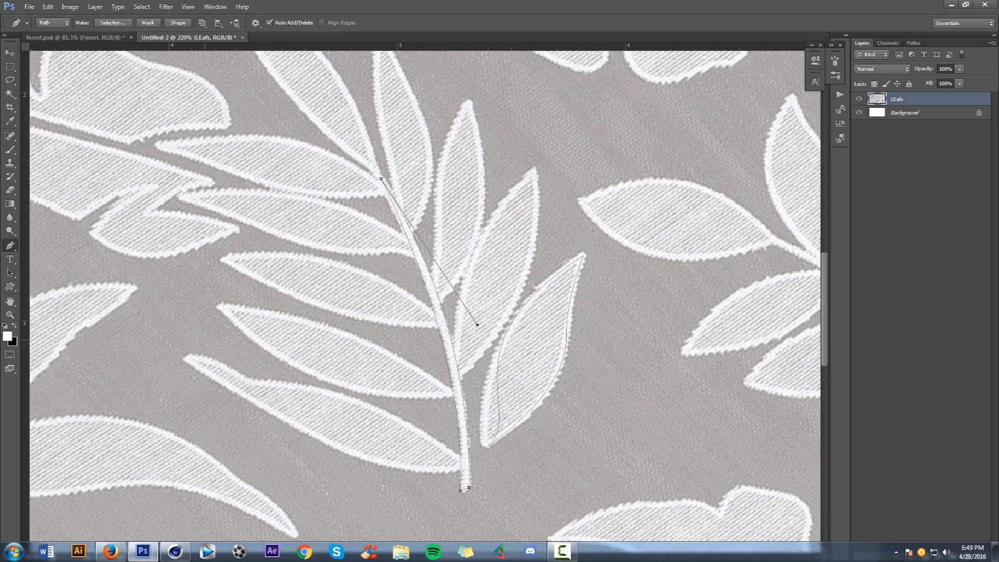
scroll(239, 372, "down", 5, "alt")
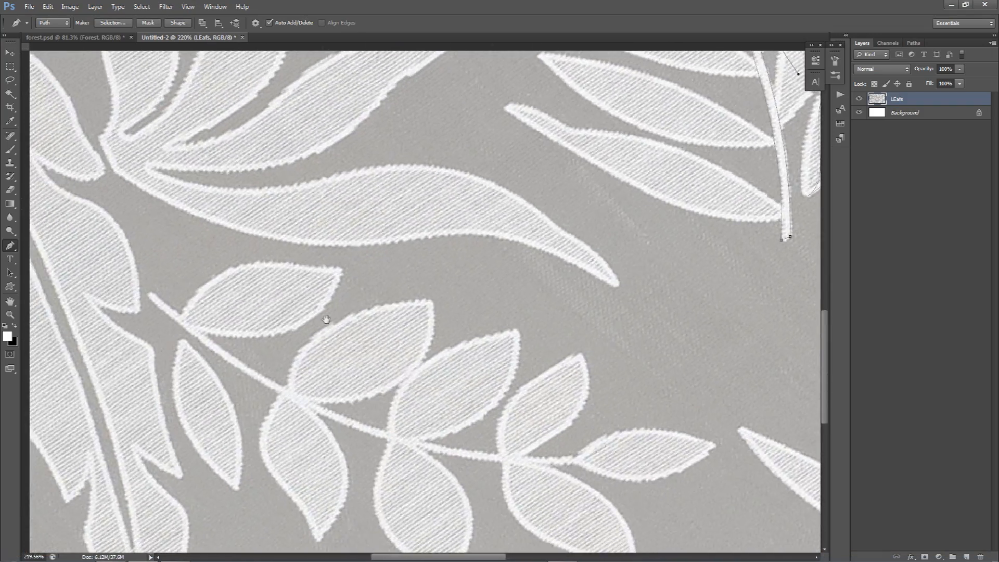
scroll(293, 317, "left", 3, "ctrl")
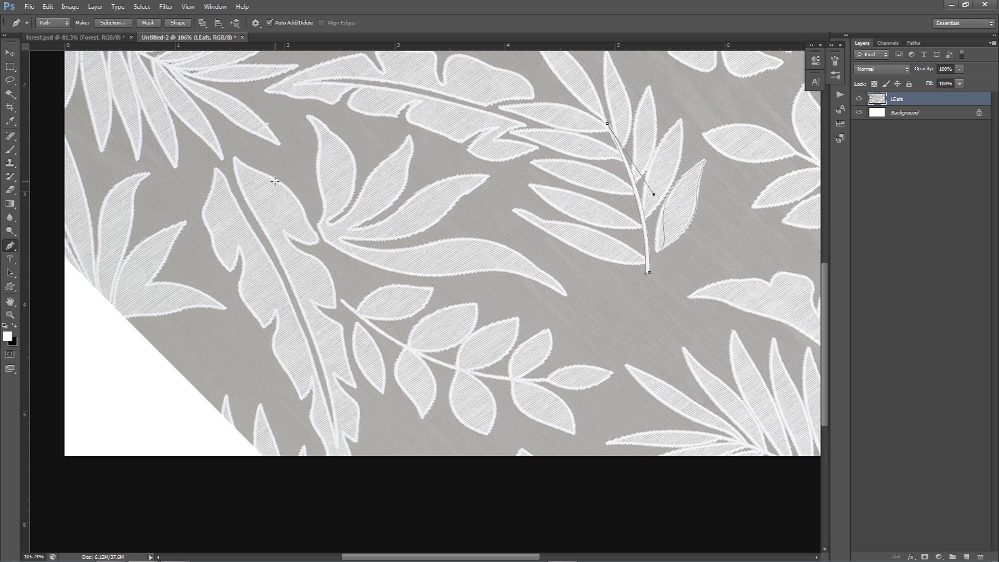
Step: Switch to Cinema 4D, view the single leaf spline in 1.ai, and return to the 2.c4d document
left_click(175, 552)
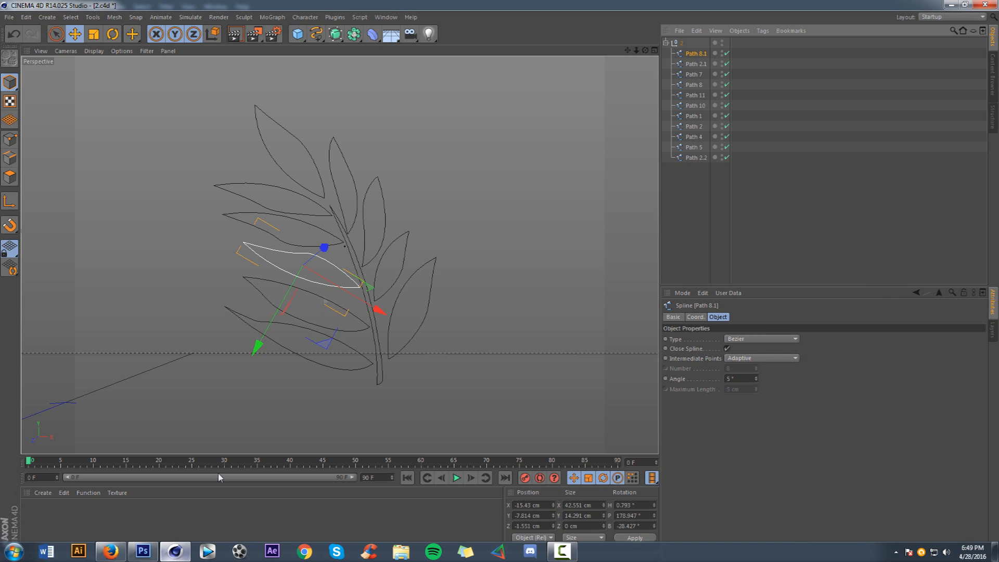
left_click(385, 17)
left_click(396, 242)
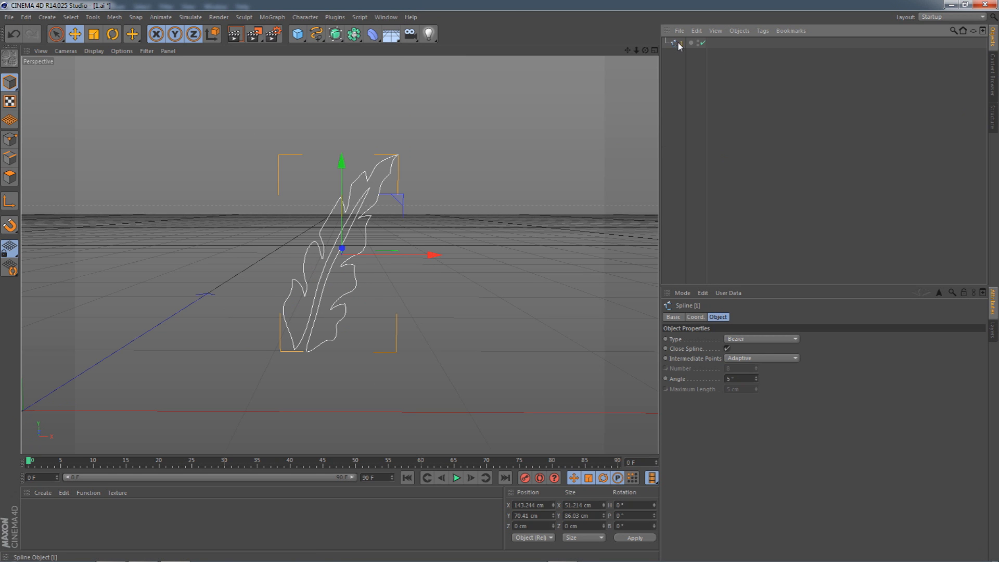
left_click(386, 17)
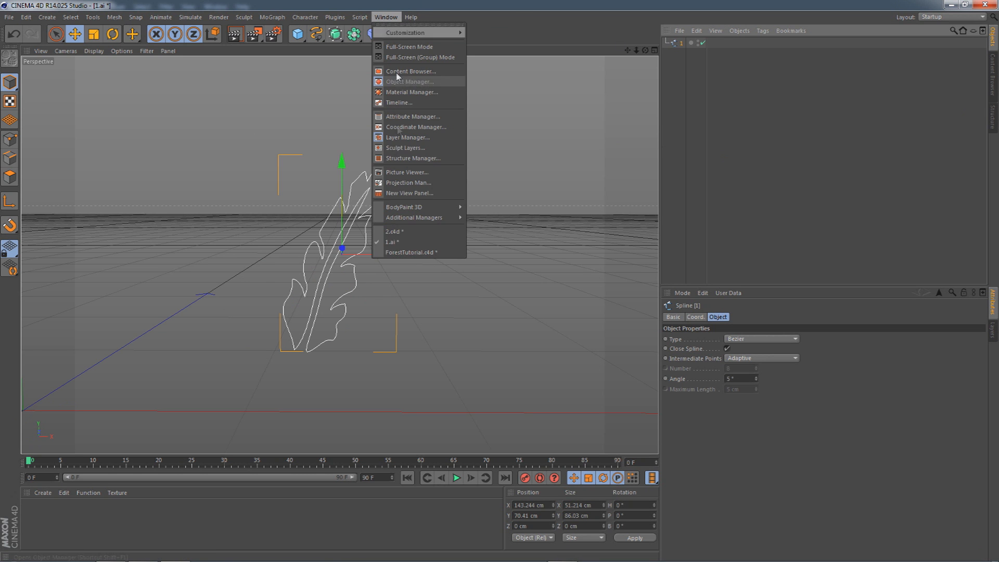
left_click(404, 233)
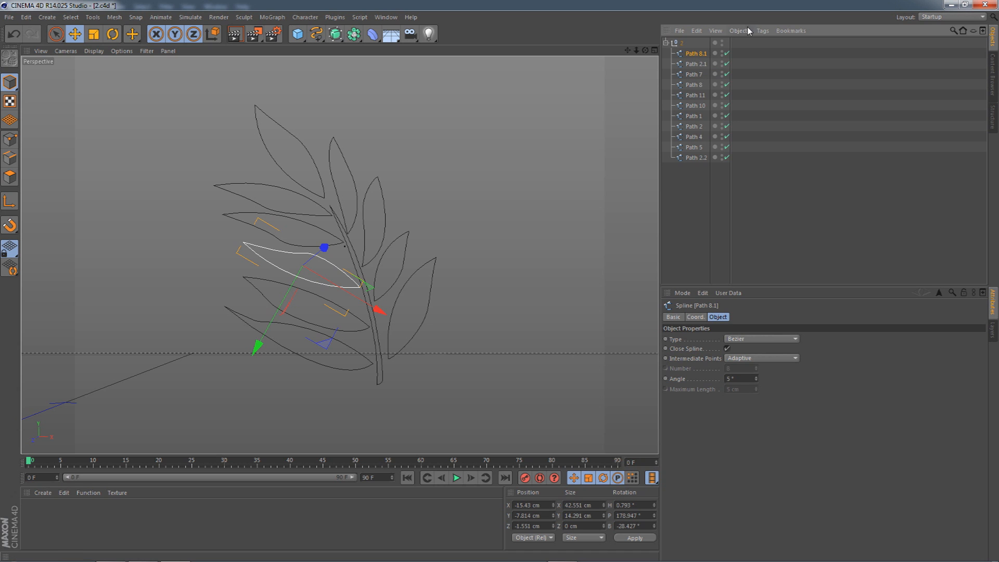
Step: Try adding a separate Extrude NURBS for the Path 8.1 spline, and undo the changes
left_click(335, 35)
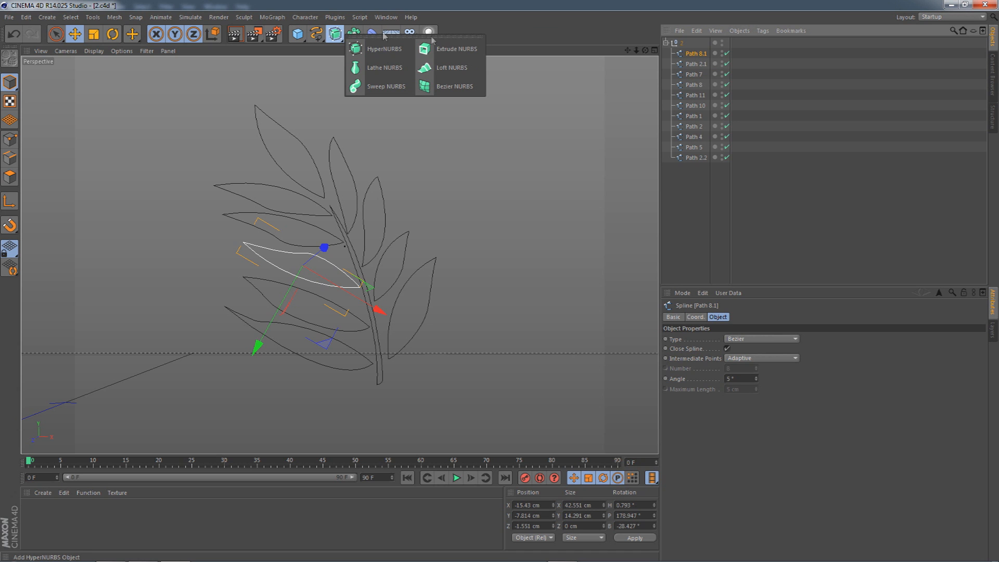
left_click(451, 49)
left_click(695, 64)
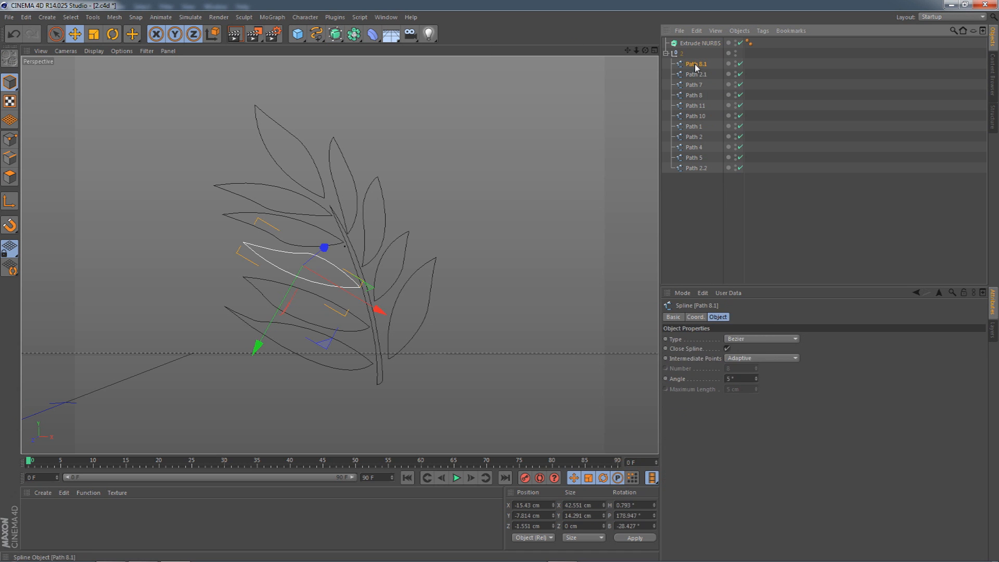
left_click_drag(703, 42, 707, 40)
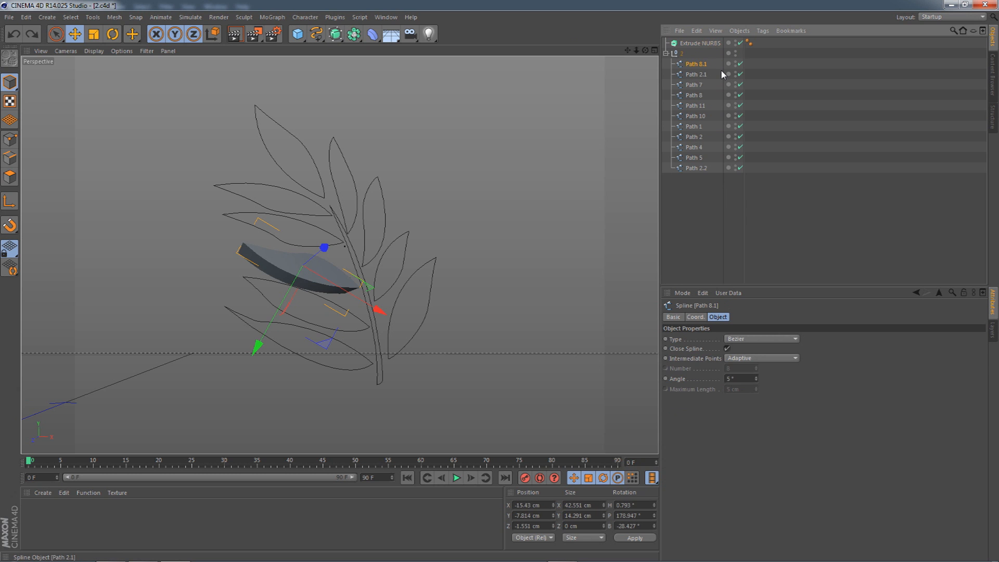
key("ctrl+z")
key("ctrl+z")
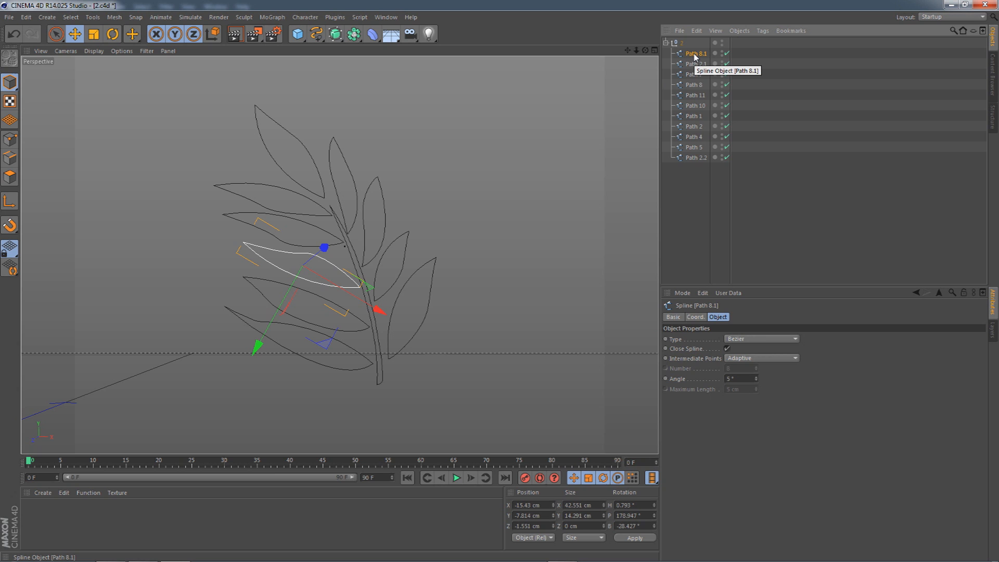
Step: Wrap the Path 8.1 and Path 2.1 leaf splines each in its own parent Extrude NURBS
left_click(336, 34)
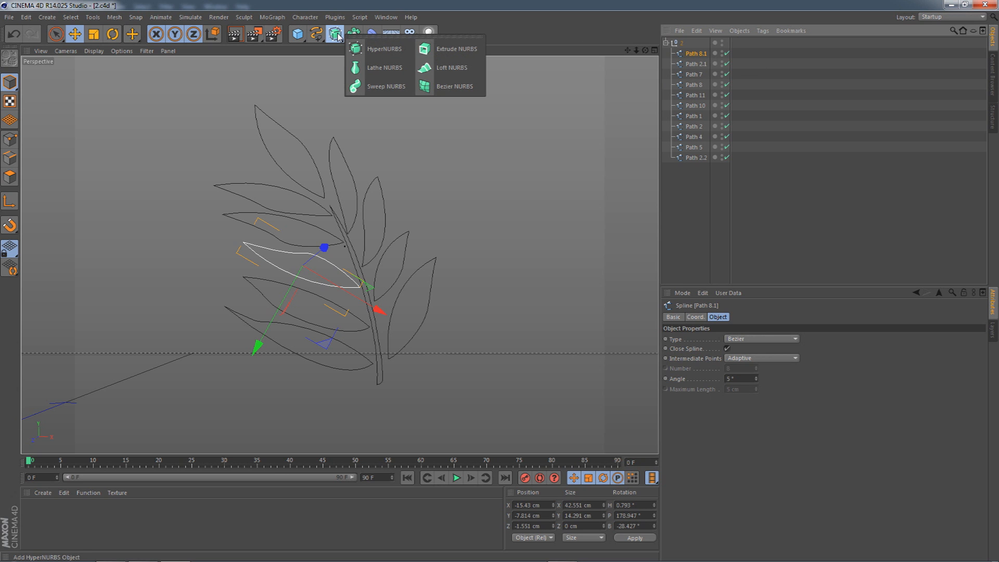
left_click(447, 49, "alt")
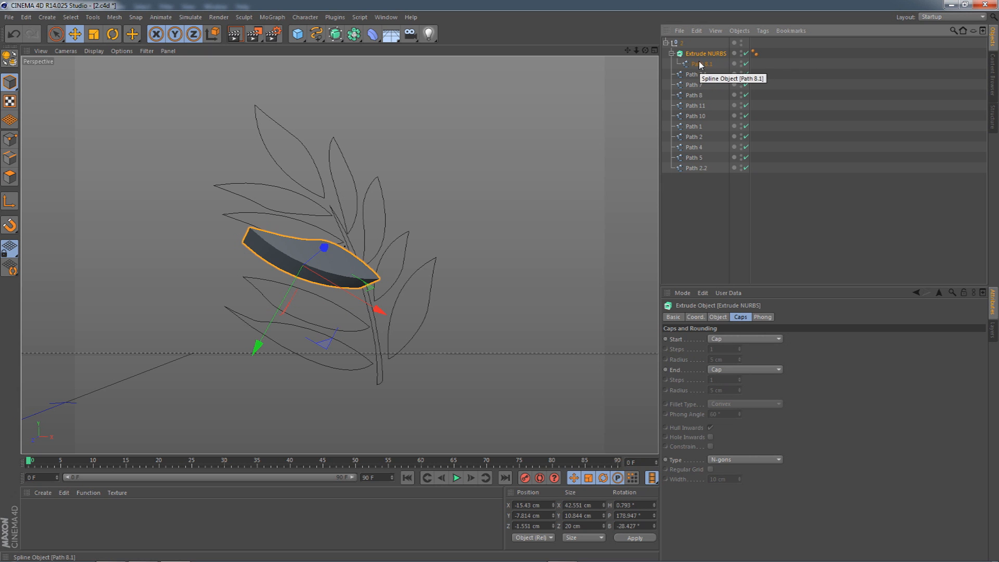
left_click(693, 75)
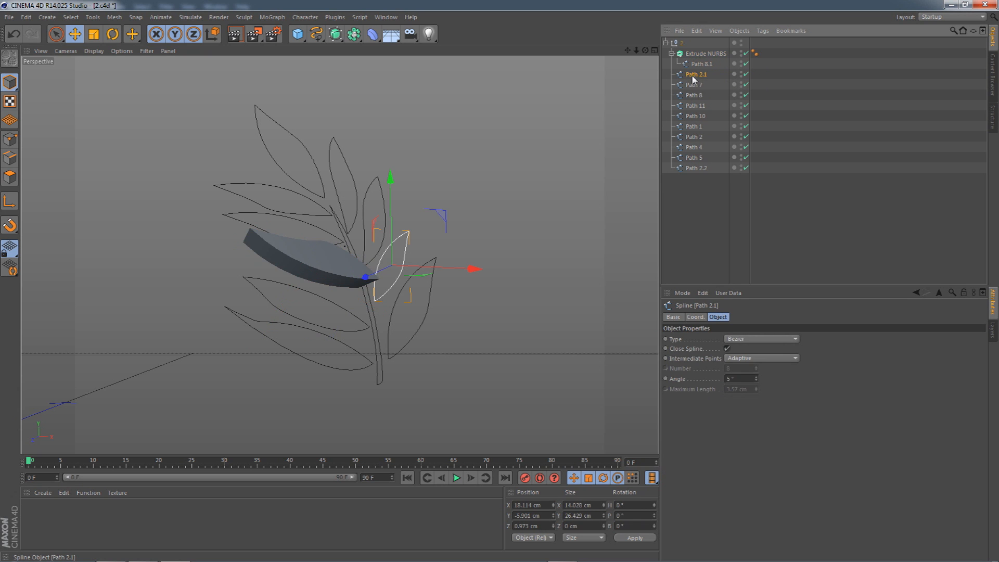
left_click(372, 37)
left_click(416, 49, "alt")
Step: Extrude the Path 7 and Path 8 leaf splines, each under its own parent Extrude NURBS
left_click(694, 96)
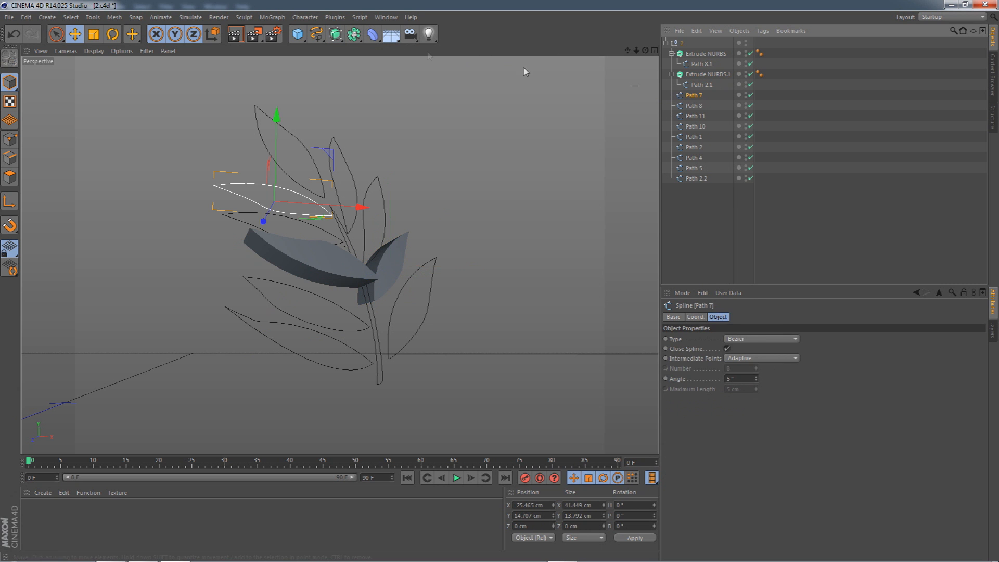
left_click(336, 34)
left_click(383, 50, "alt")
left_click(693, 116)
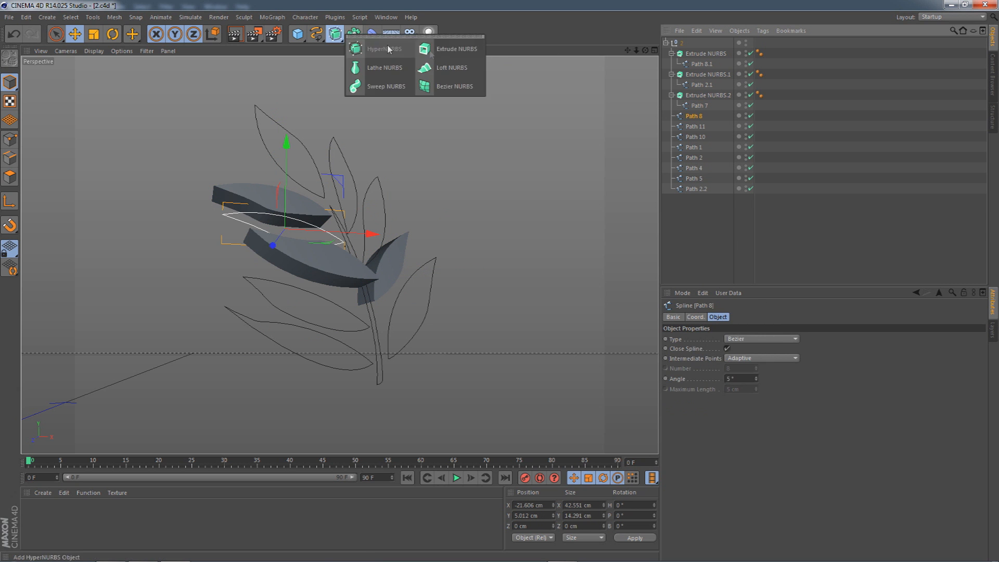
left_click(335, 34)
left_click(383, 50, "alt")
Step: Extrude the Path 11 and Path 10 leaf splines, each under its own parent Extrude NURBS
left_click(695, 136)
left_click(335, 34)
left_click(383, 50, "alt")
left_click(692, 159)
left_click(335, 34)
left_click(453, 48, "alt")
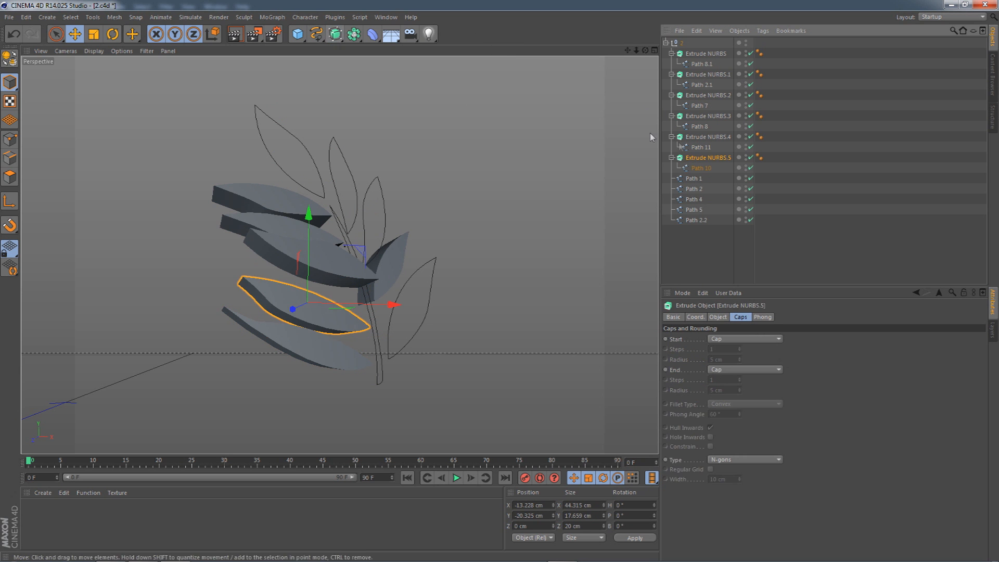
Step: Extrude the Path 1 stem and the Path 2 leaf, each under its own parent Extrude NURBS
left_click(694, 178)
left_click(335, 33)
left_click(452, 50, "alt")
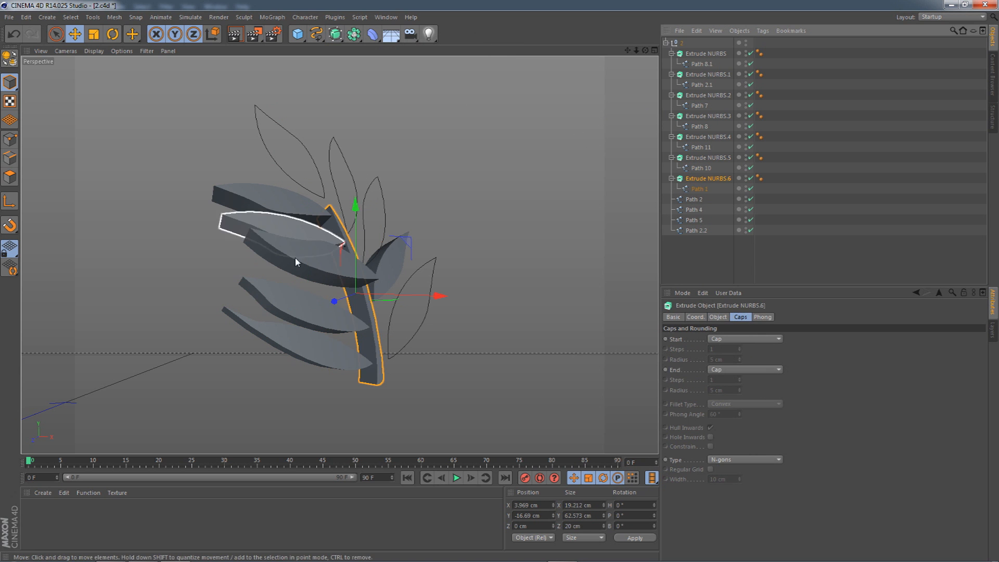
left_click(694, 199)
left_click(337, 40)
left_click(453, 49, "alt")
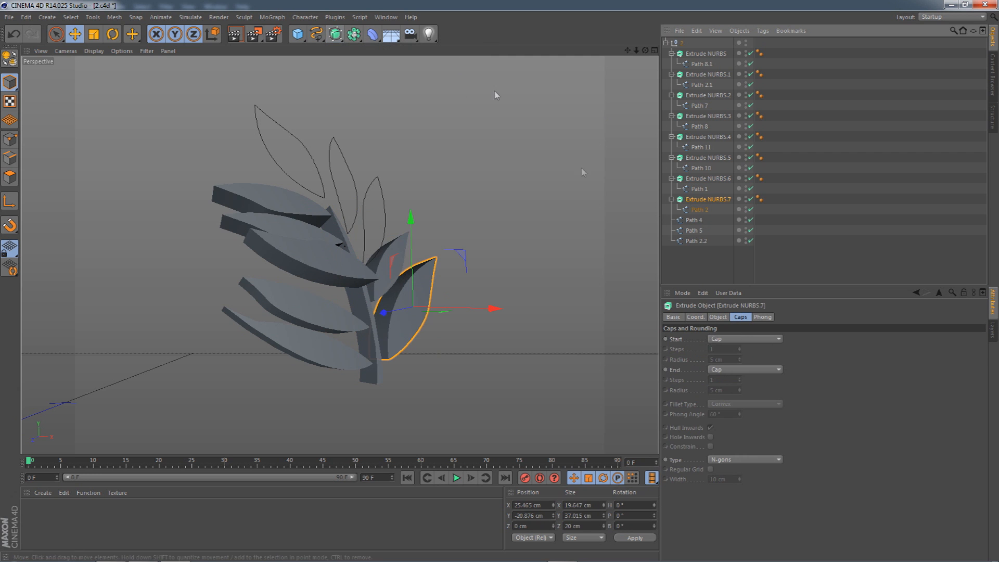
Step: Extrude the remaining leaf splines Path 4, Path 5 and Path 2.2, each under its own parent Extrude NURBS
left_click(693, 220)
left_click(335, 33)
left_click(432, 48, "alt")
left_click(694, 241)
left_click(335, 34)
left_click(453, 49, "alt")
left_click(697, 262)
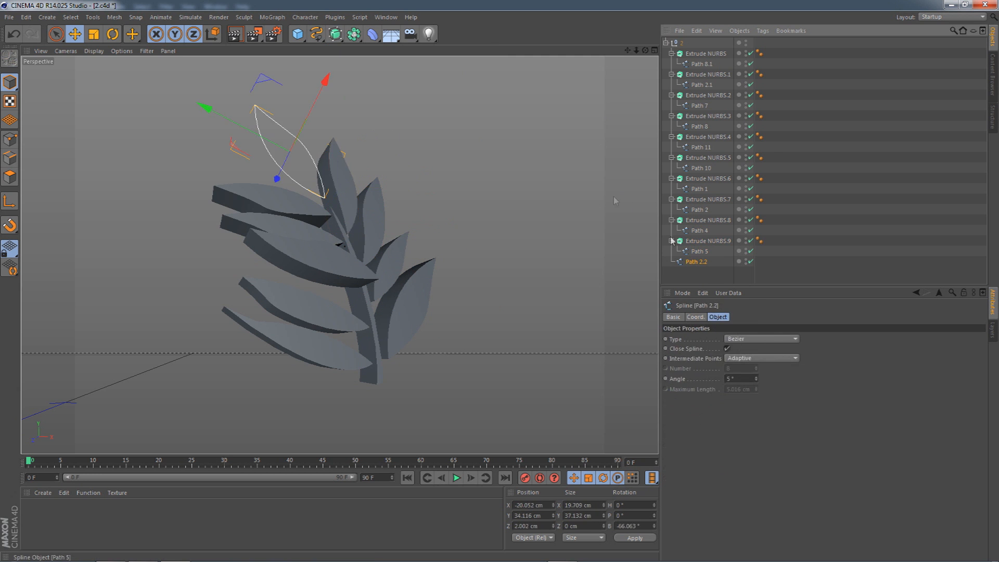
left_click(344, 33)
left_click(452, 49, "alt")
Step: Collapse all eleven Extrude NURBS objects in the object hierarchy so their path splines are hidden
left_click(672, 54)
left_click(671, 64)
left_click(671, 74)
left_click(671, 85)
left_click(671, 95)
left_click(671, 105)
left_click(672, 116)
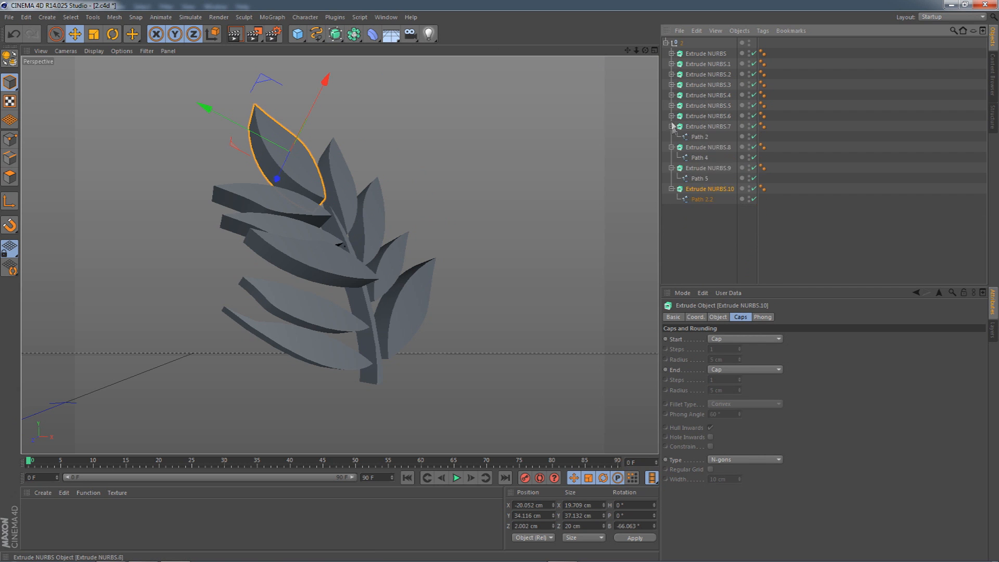
left_click(672, 126)
left_click(672, 137)
left_click(671, 147)
left_click(666, 158)
left_click(671, 157)
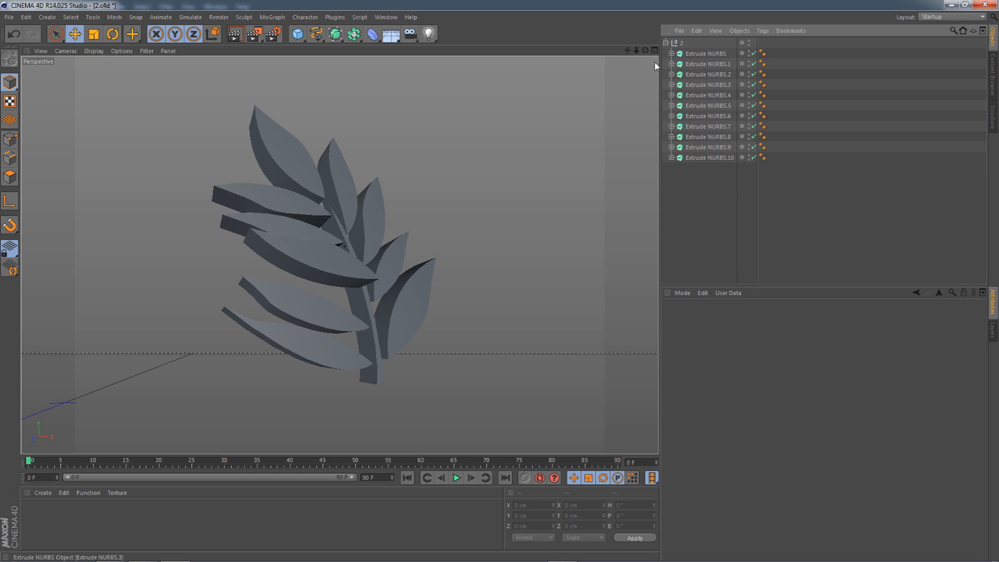
Step: Move the protruding Path 8.1 leaf extrusion along its Z axis to about 19 cm, in line with the other leaves
left_click_drag(645, 51, 458, 55)
left_click(316, 233)
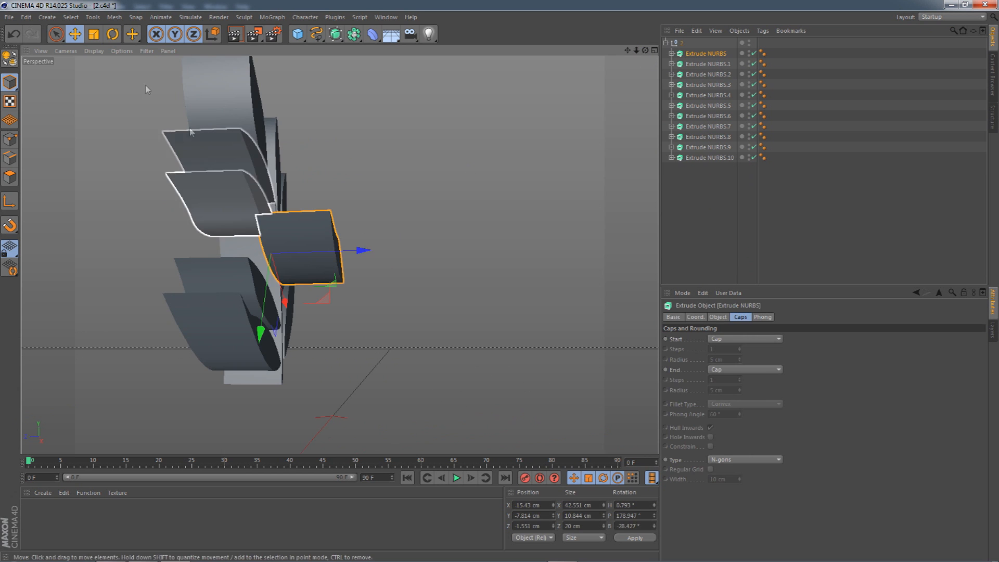
left_click_drag(365, 251, 187, 263)
left_click_drag(318, 194, 339, 255, "alt")
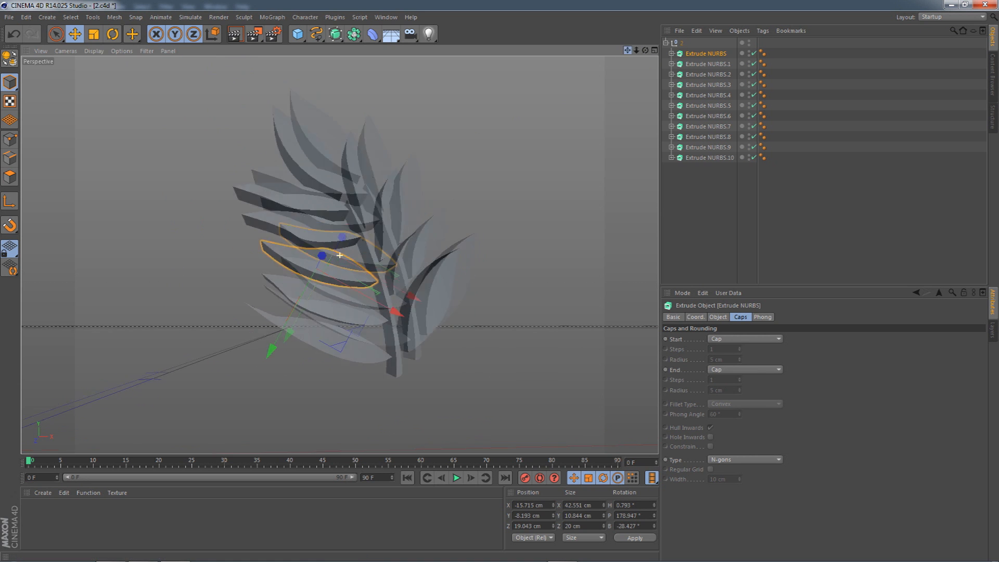
Step: Set both the start and end caps of all eleven Extrude NURBS objects to Fillet Cap
left_click_drag(627, 51, 599, 62)
left_click(698, 154, "shift")
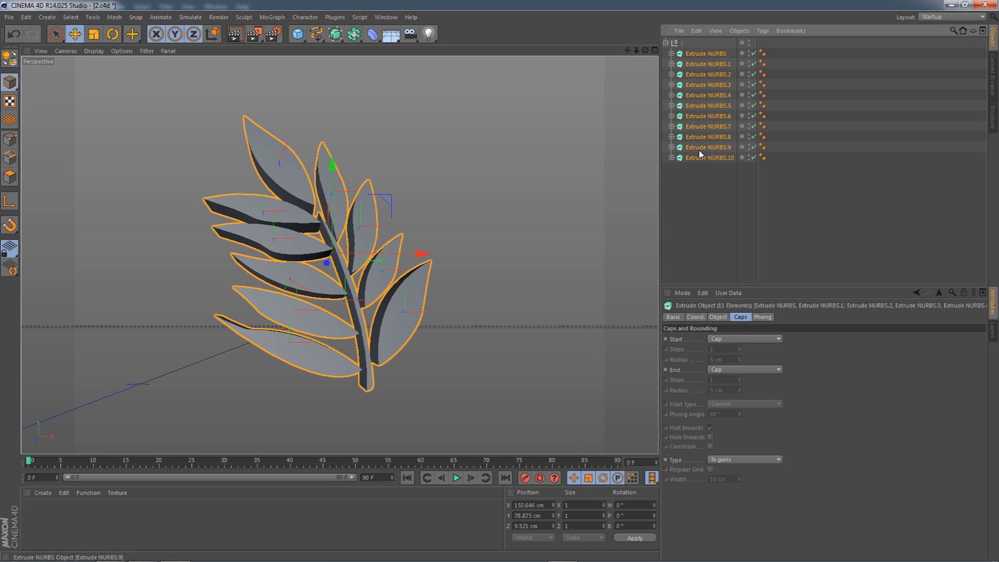
left_click(740, 319)
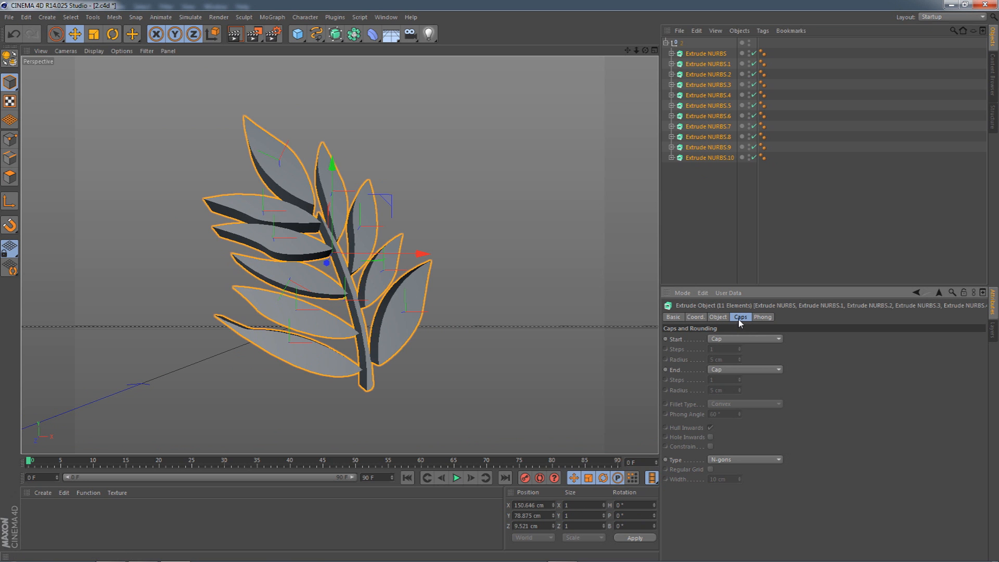
left_click(744, 338)
left_click(728, 385)
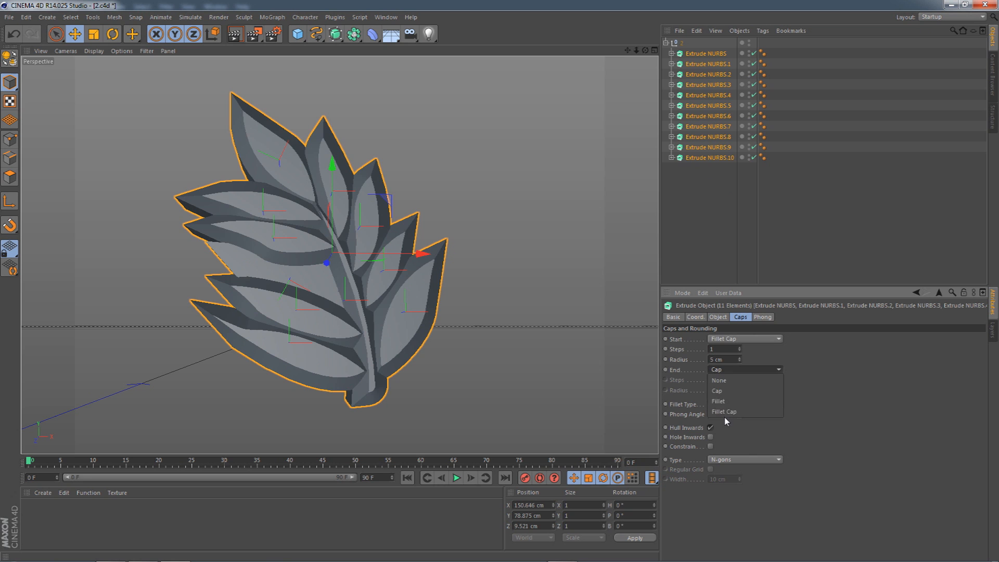
left_click(729, 370)
left_click(723, 388)
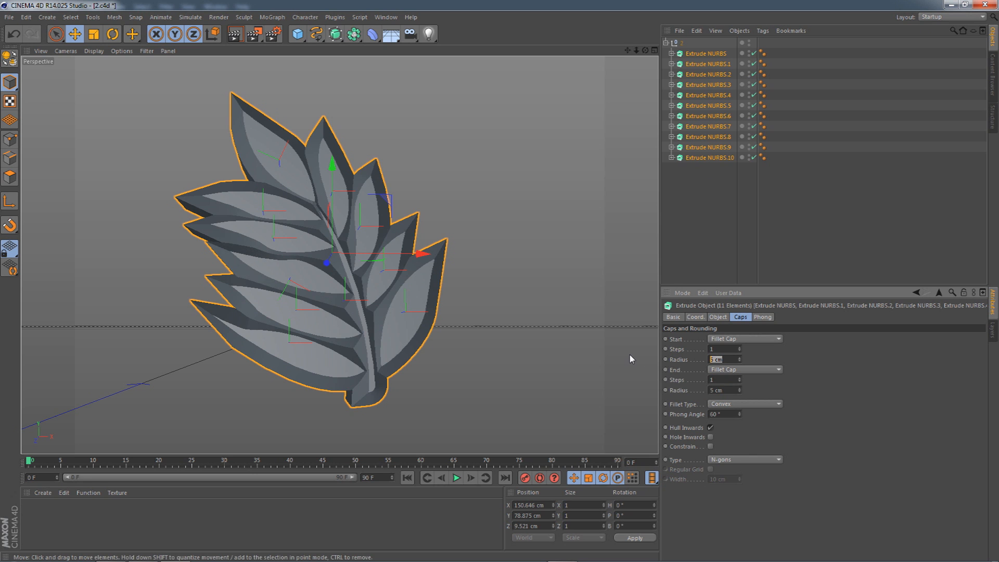
Step: Set the start and end fillet radius of all the leaf extrusions to 0.7 cm
type(".7")
key("Tab")
key("Tab")
key("Tab")
type(".7")
key("Return")
Step: Scale the Extrude NURBS.2 leaf, second from the top on the left side, to about 85% and rotate it to vary its angle
left_click_drag(645, 51, 599, 68)
left_click(241, 213)
key("t")
left_click_drag(163, 122, 87, 123)
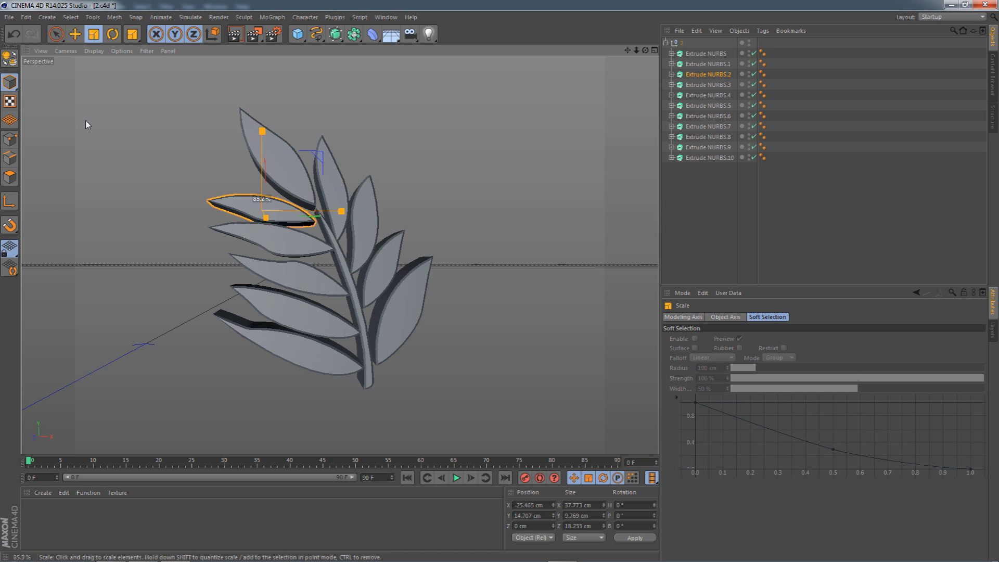
left_click(112, 34)
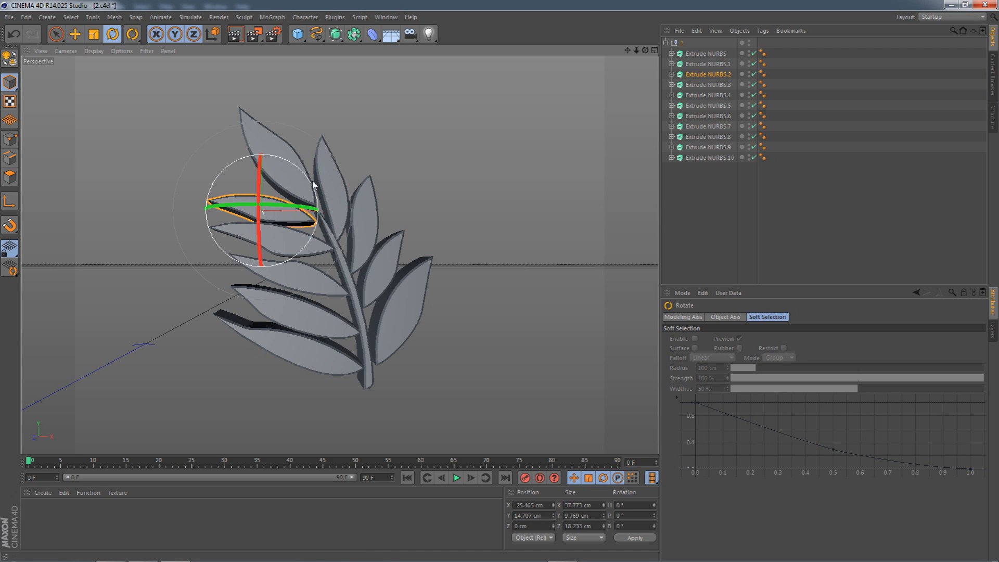
left_click_drag(308, 179, 272, 155)
left_click(75, 35)
left_click(109, 36)
left_click_drag(288, 208, 319, 204)
Step: Move the narrow top leaf, Extrude NURBS.9, up to about Y 27.6 cm and scale it down slightly
left_click(326, 180)
left_click(75, 35)
left_click_drag(333, 152, 333, 139)
left_click_drag(335, 191, 378, 181)
left_click(340, 204)
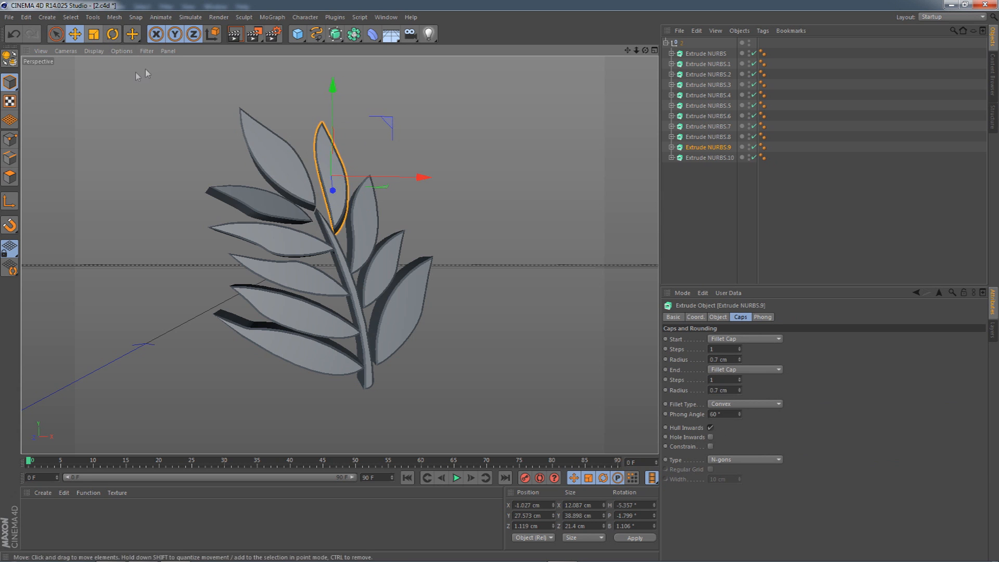
left_click(93, 35)
left_click_drag(201, 78, 156, 86)
Step: Scale down the second-lowest leaf on the left side of the stem and rotate it slightly
left_click(371, 216)
left_click(302, 306)
left_click_drag(179, 251, 51, 249)
key("r")
left_click_drag(292, 322, 408, 290)
key("e")
Step: Rotate the lowest right leaf, Extrude NURBS.7, to about H -8°, P -12°, B 4°
left_click(408, 291)
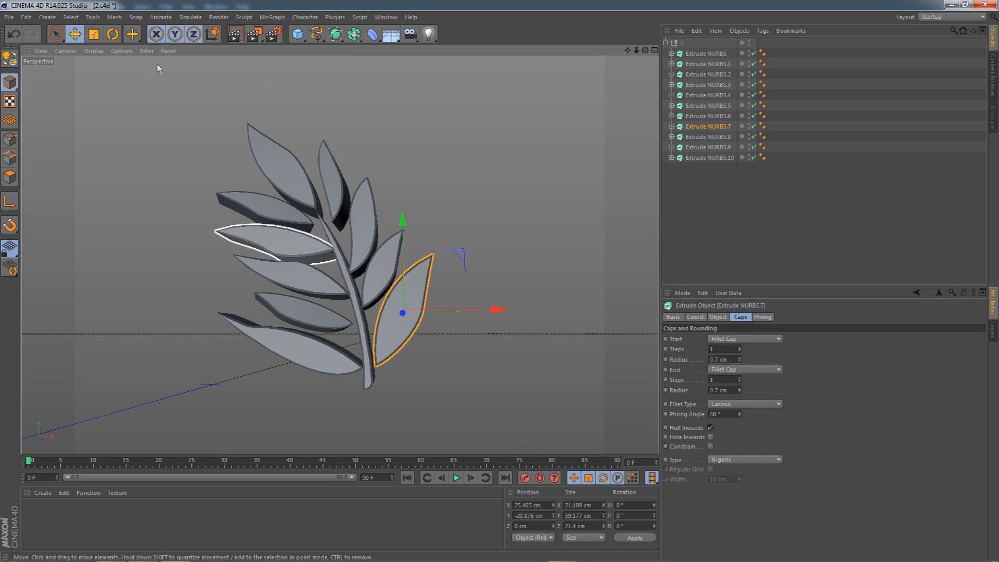
key("r")
left_click_drag(397, 333, 418, 325)
left_click(74, 34)
left_click_drag(645, 51, 644, 59)
left_click_drag(577, 247, 500, 270, "alt")
left_click_drag(645, 50, 776, 37)
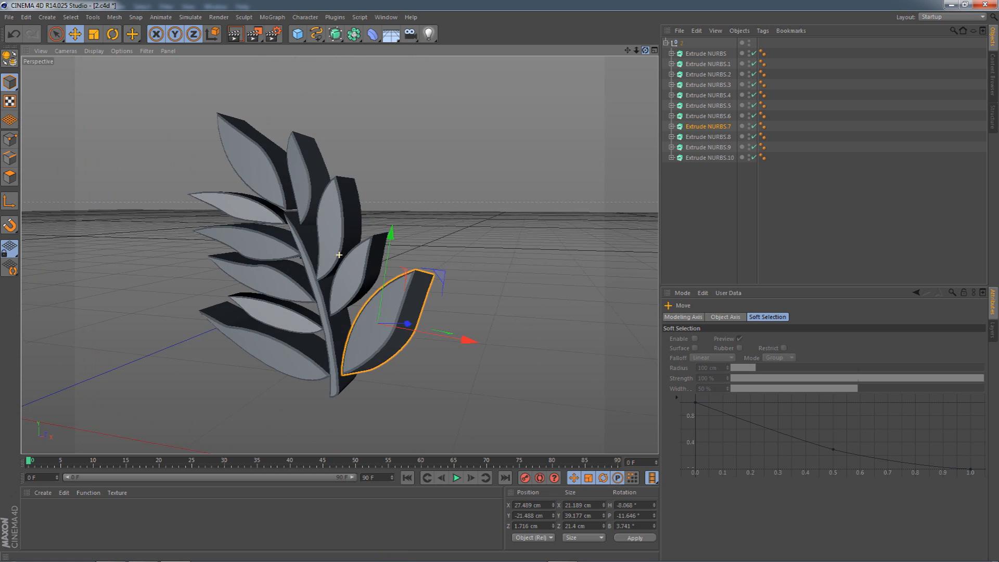
Step: Add a Twist deformer to the scene for the leaf group null 2
left_click(372, 34)
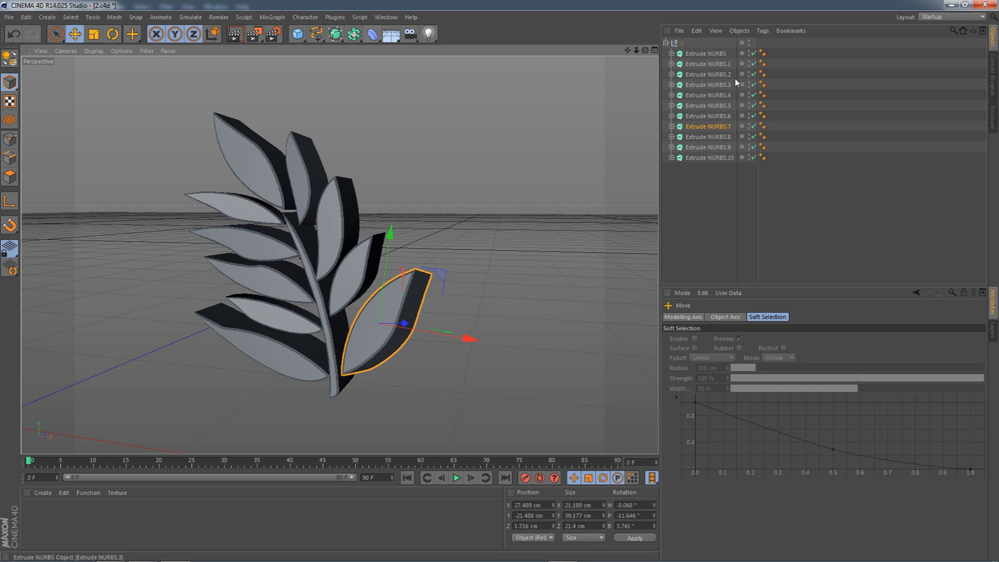
left_click(670, 43)
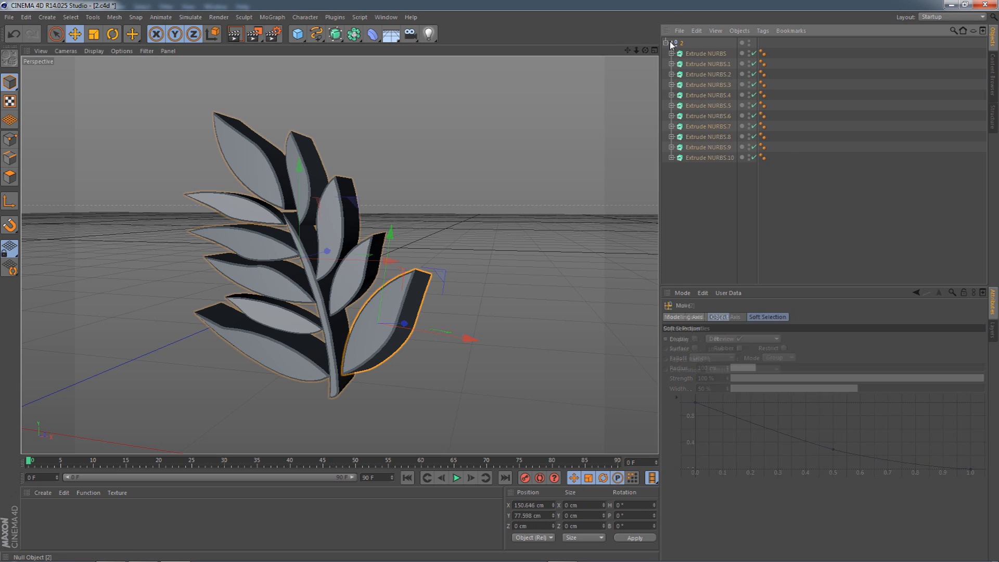
left_click(667, 42)
left_click(667, 43)
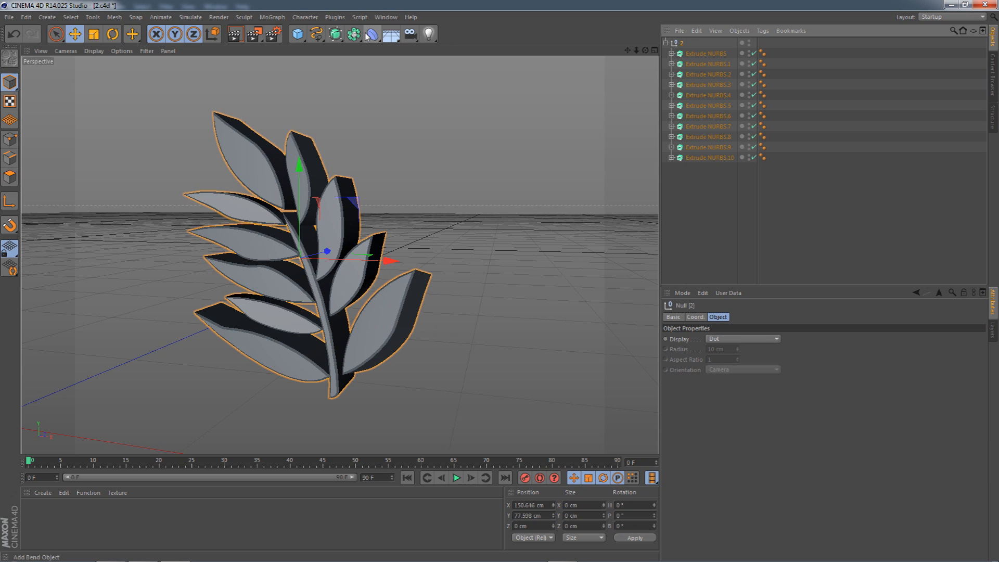
left_click(369, 35)
left_click(435, 63)
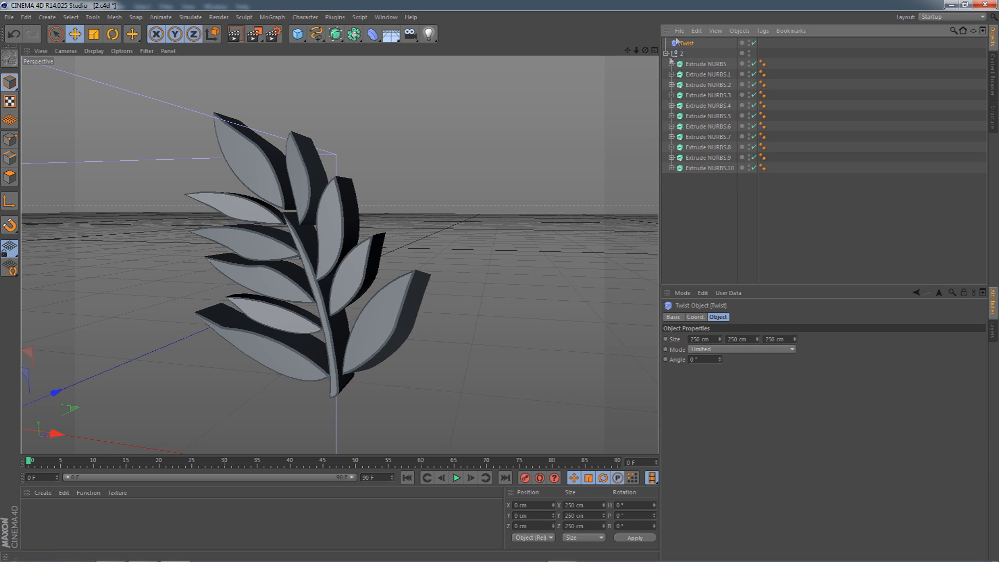
Step: Position the Twist deformer around the leaf as a child of null 2 and set its angle to 102°
mouse_move(641, 51)
left_mouse_down()
mouse_move(632, 51)
mouse_move(648, 51)
left_mouse_up()
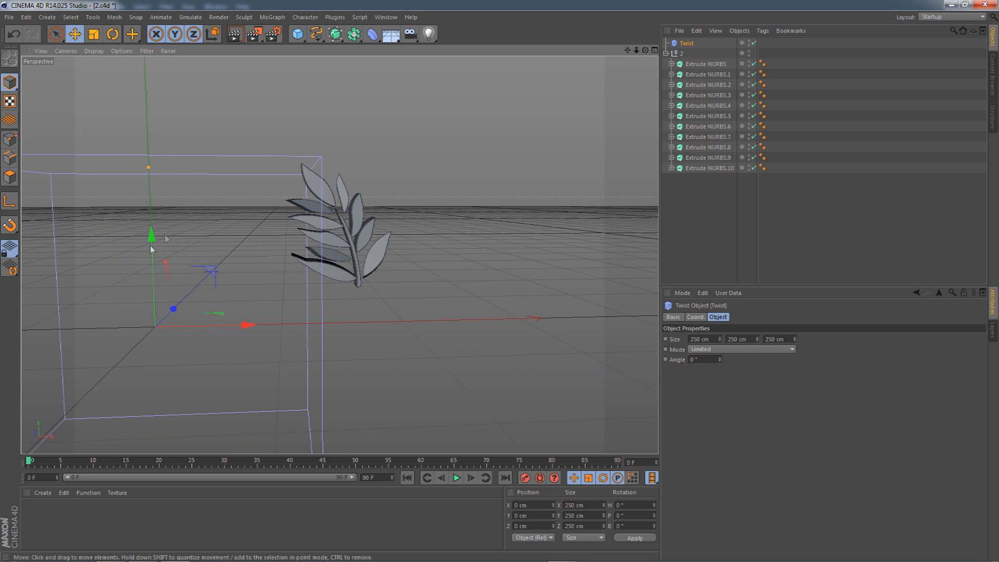
left_click_drag(152, 237, 152, 169)
left_click_drag(224, 258, 396, 251)
left_click_drag(466, 233, 360, 242, "alt")
scroll(360, 246, "up", 6)
left_click_drag(628, 51, 646, 56)
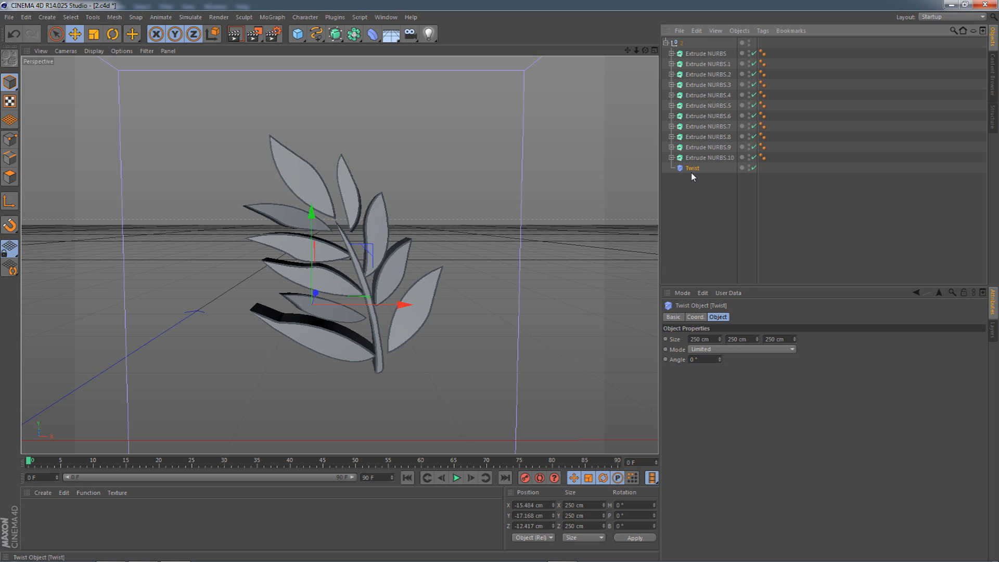
mouse_move(720, 357)
left_mouse_down()
mouse_move(729, 354)
mouse_move(722, 360)
left_mouse_up()
mouse_move(645, 50)
left_mouse_down()
mouse_move(588, 78)
mouse_move(510, 96)
mouse_move(551, 99)
mouse_move(515, 97)
mouse_move(653, 46)
left_mouse_up()
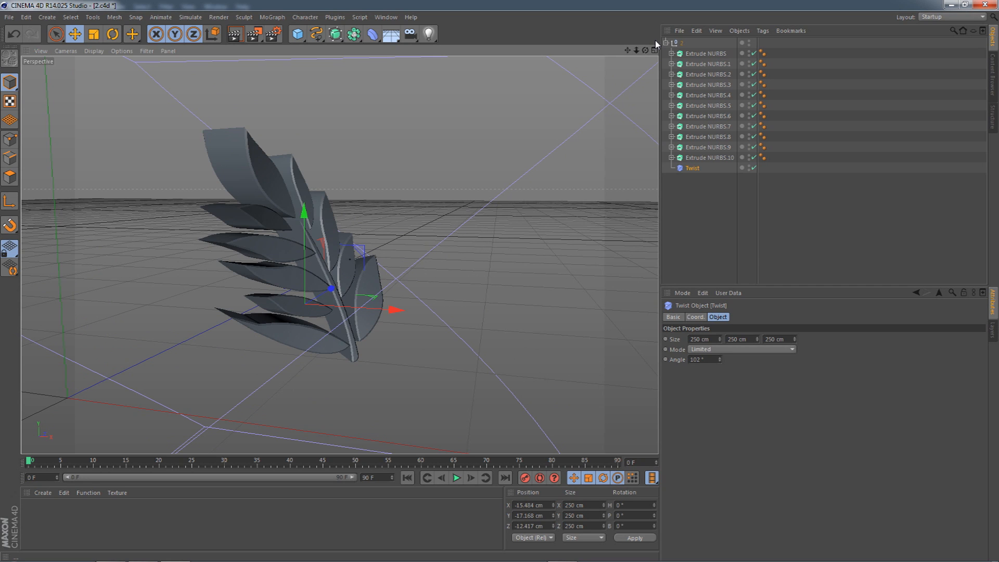
Step: Copy the collapsed leaf group null 2 into the ForestTutorial.c4d scene
left_click(666, 42)
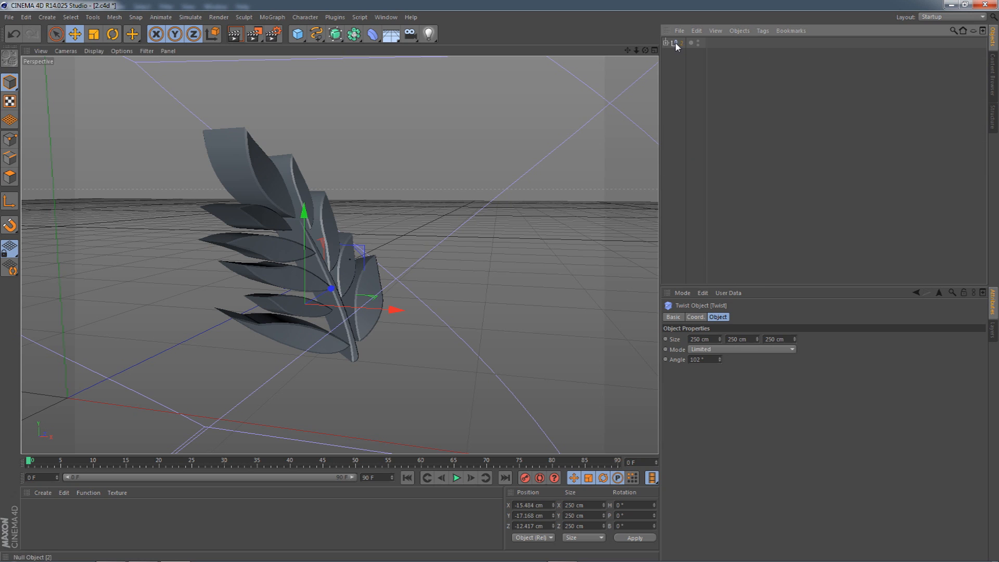
left_click(676, 44)
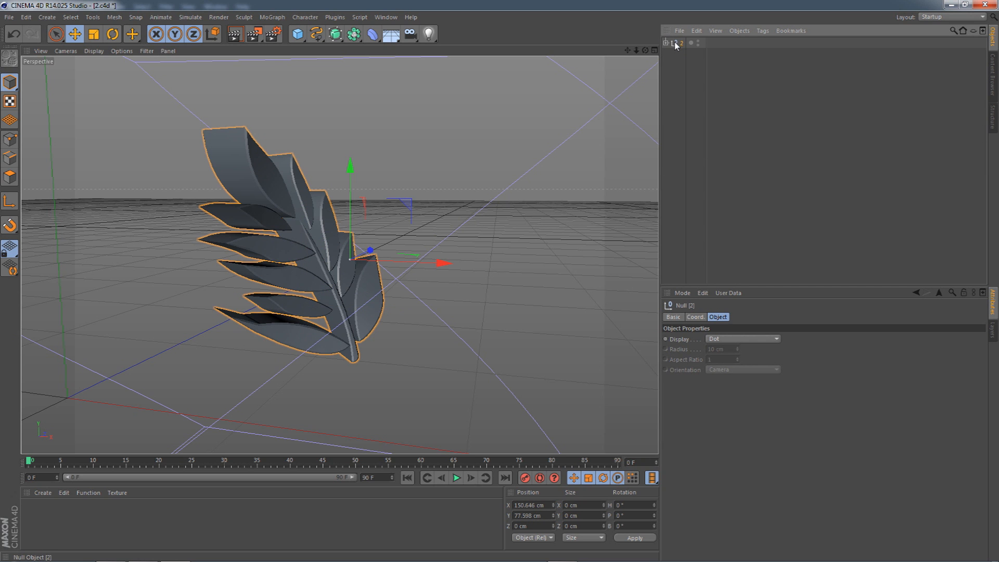
key("Delete")
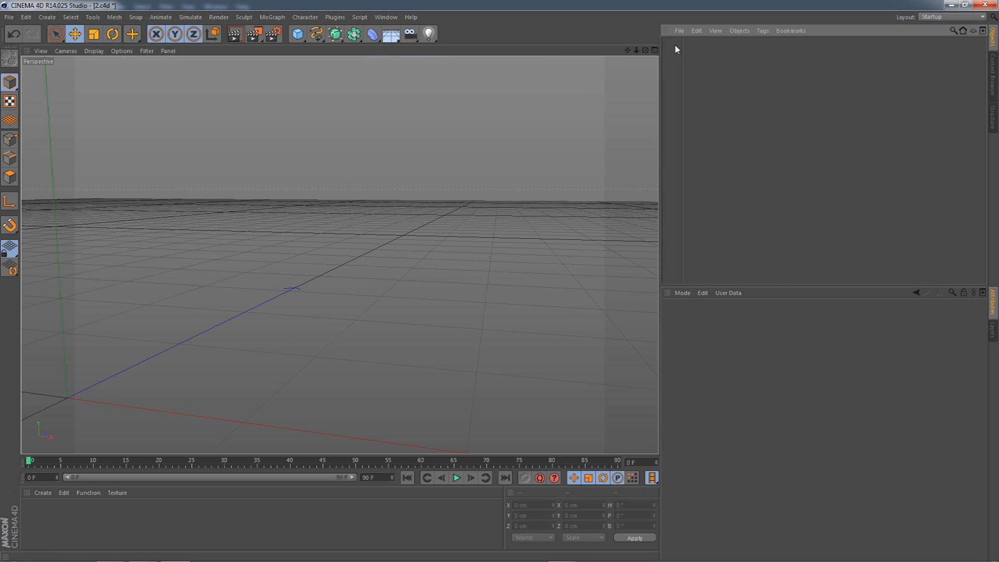
key("ctrl+z")
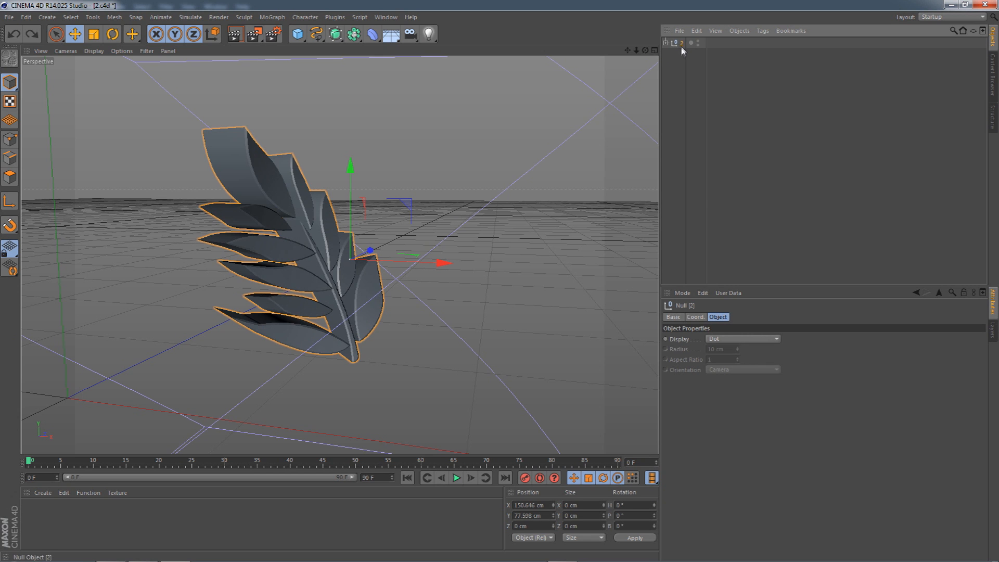
left_click(388, 17)
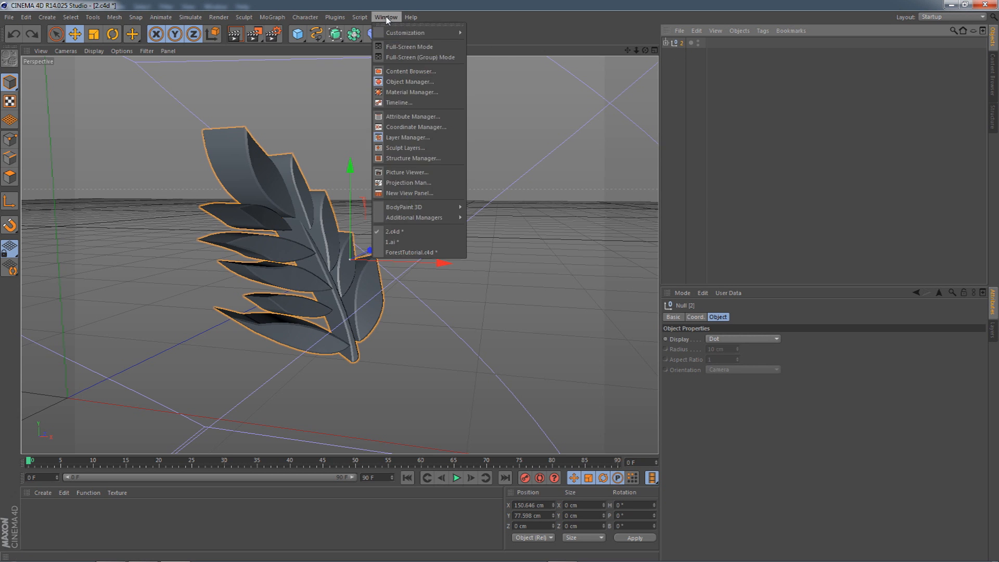
left_click(417, 253)
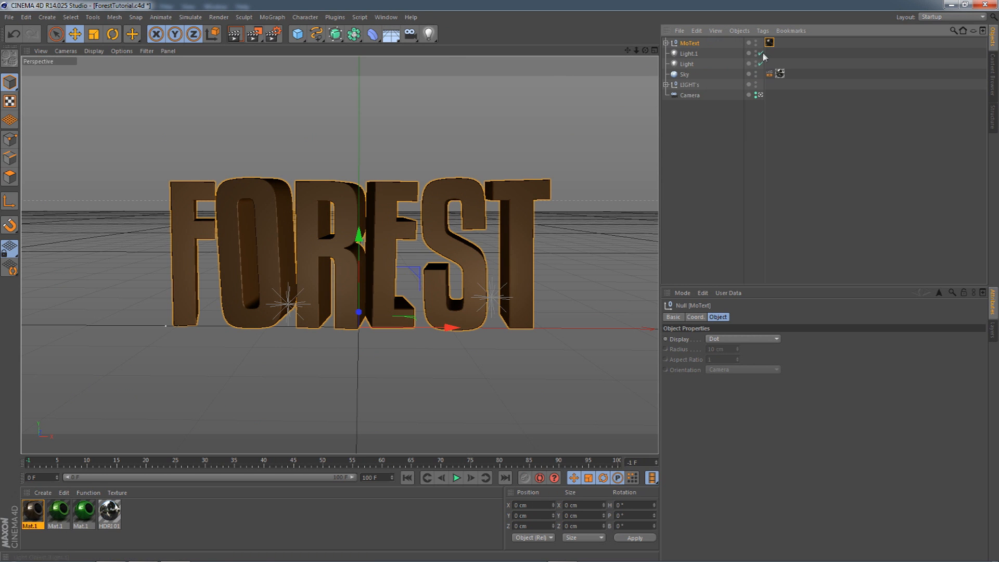
key("ctrl+v")
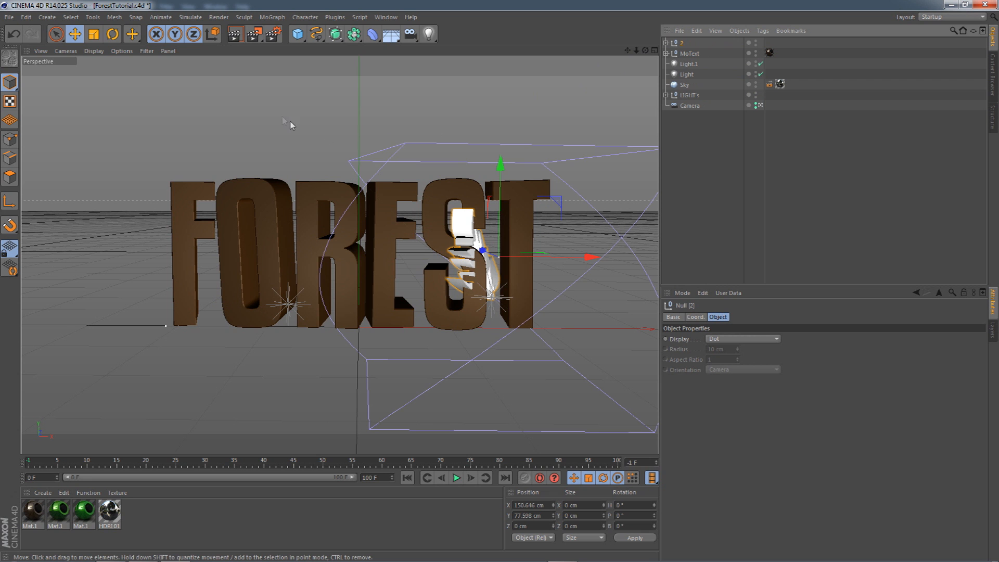
Step: Rotate the pasted leaf group sideways and move it beside the letter T, at about X 206, Y 106, Z 23 cm
left_click(112, 34)
mouse_move(471, 250)
left_mouse_down()
mouse_move(502, 237)
mouse_move(531, 253)
mouse_move(501, 223)
mouse_move(486, 339)
mouse_move(512, 271)
mouse_move(489, 250)
left_mouse_up()
left_click_drag(419, 281, 554, 266)
Step: Reposition the Camera to about X -3, Y 104, Z -722 cm so it frames the whole FOREST text and leaf
left_click(761, 107)
left_click(761, 106)
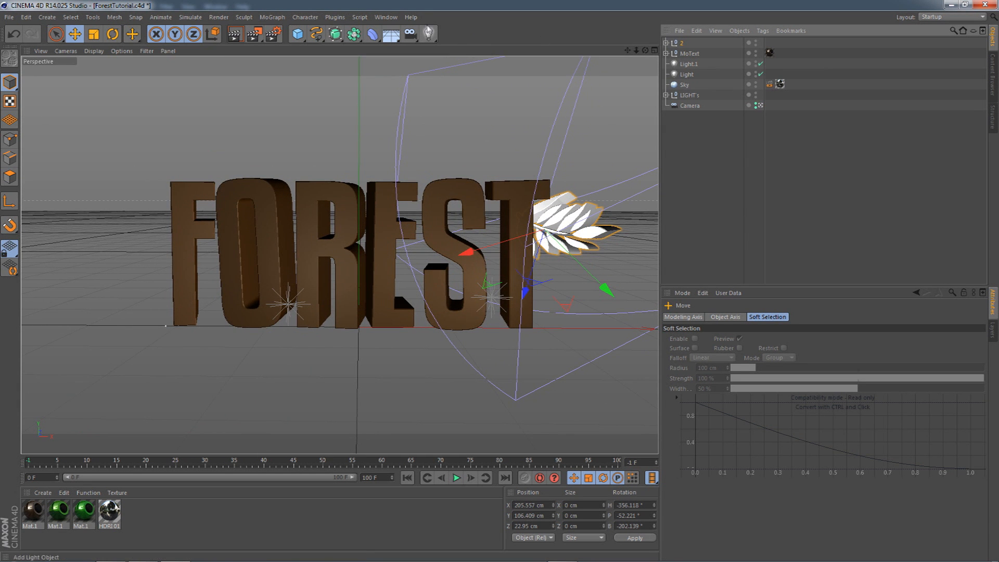
left_click_drag(410, 34, 454, 58)
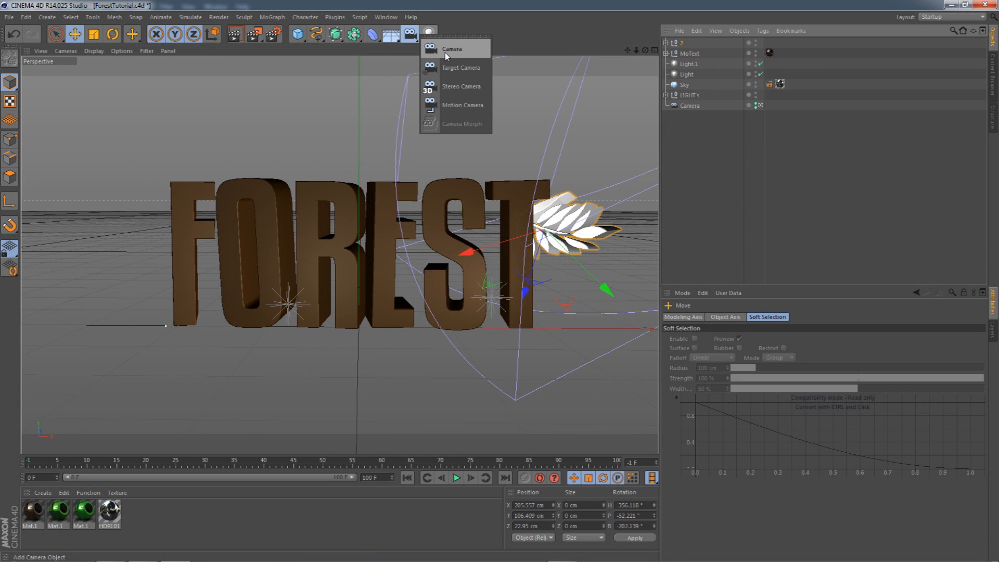
left_click(691, 106)
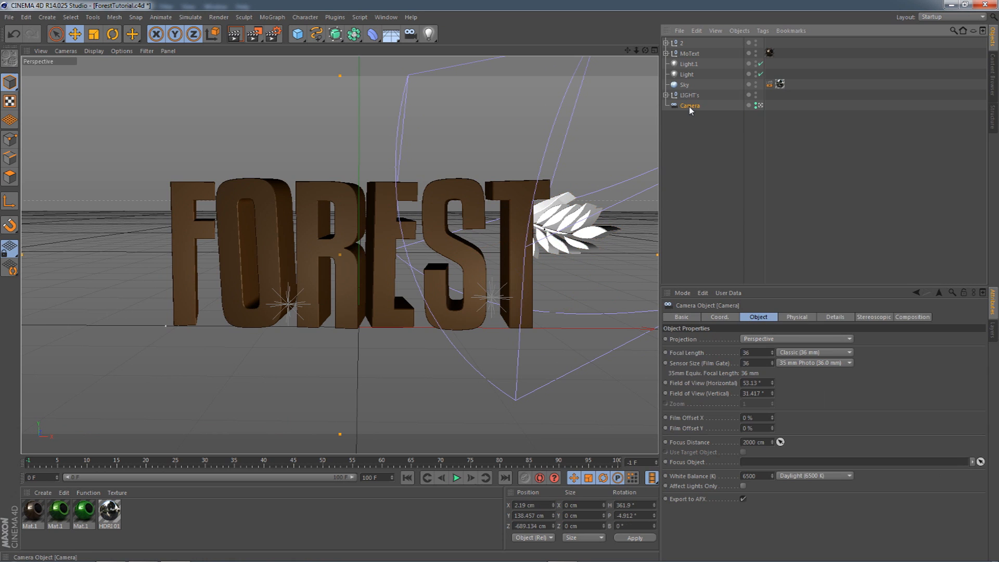
left_click_drag(630, 54, 719, 96)
mouse_move(638, 52)
left_mouse_down()
mouse_move(625, 53)
mouse_move(645, 50)
left_mouse_up()
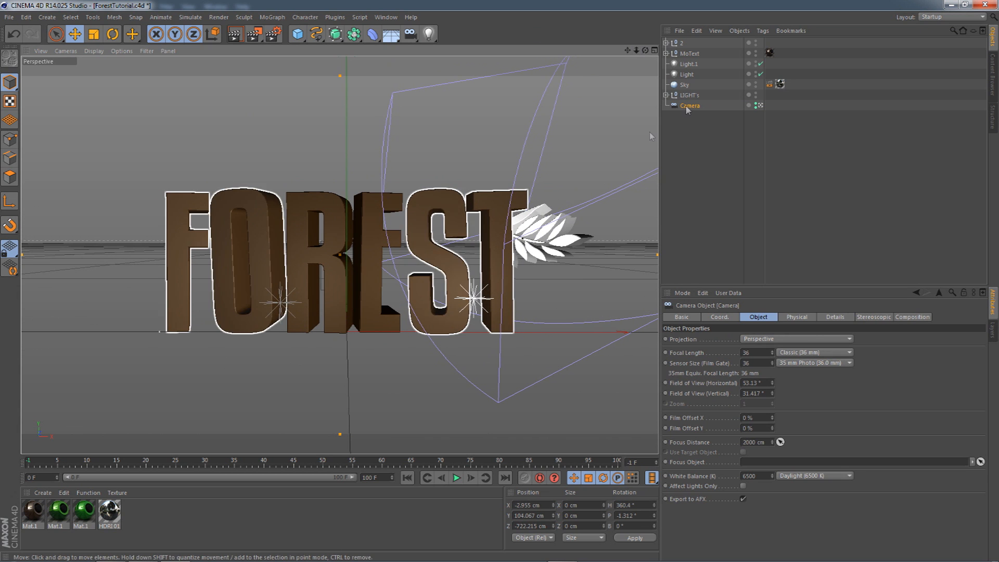
Step: Outside the camera view, move leaf group 2 to about X 213, Y 115, Z 18 cm and tilt it against the T
left_click(761, 106)
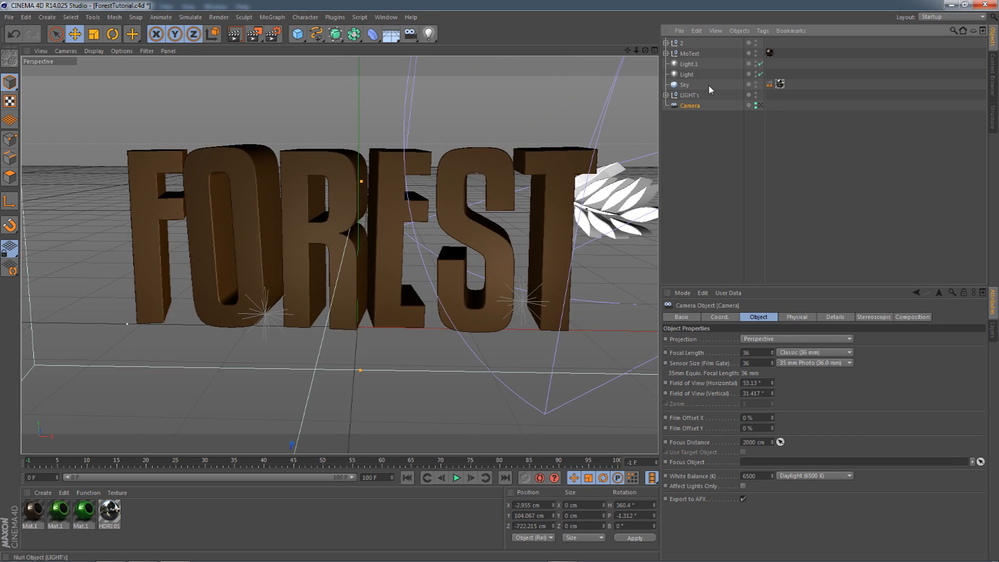
left_click_drag(628, 51, 580, 96)
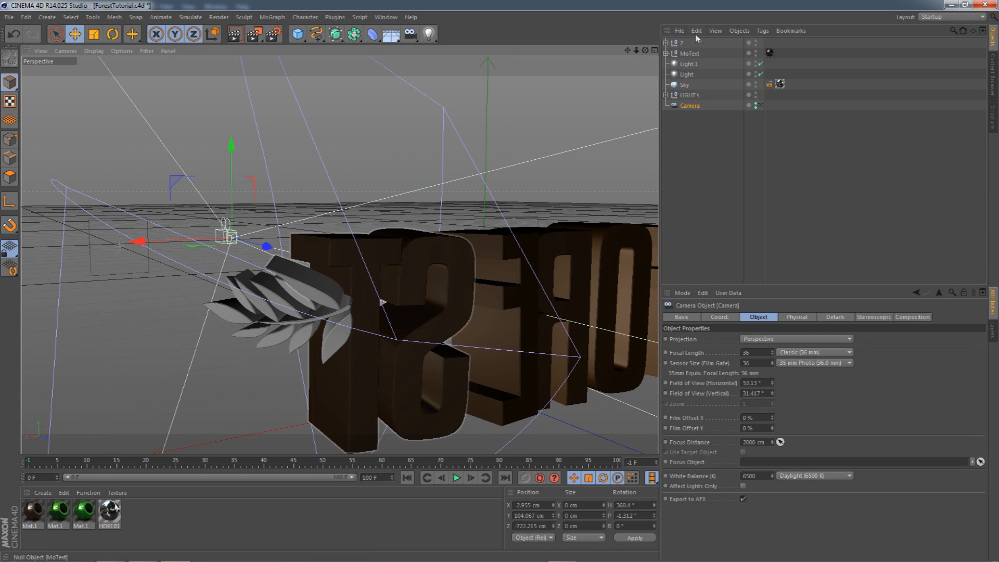
left_click(678, 45)
left_click_drag(295, 308, 306, 280)
left_click(112, 34)
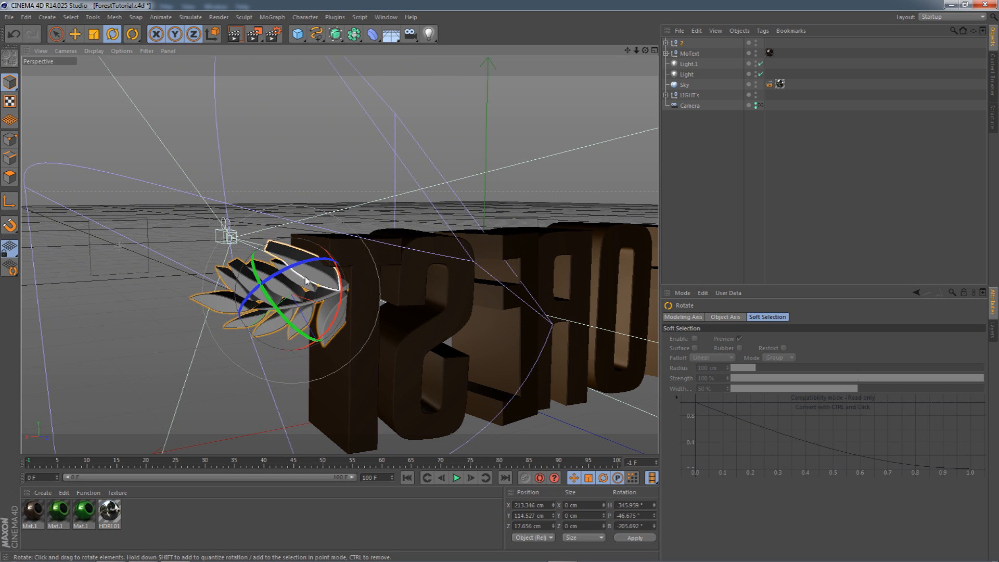
left_click(760, 106)
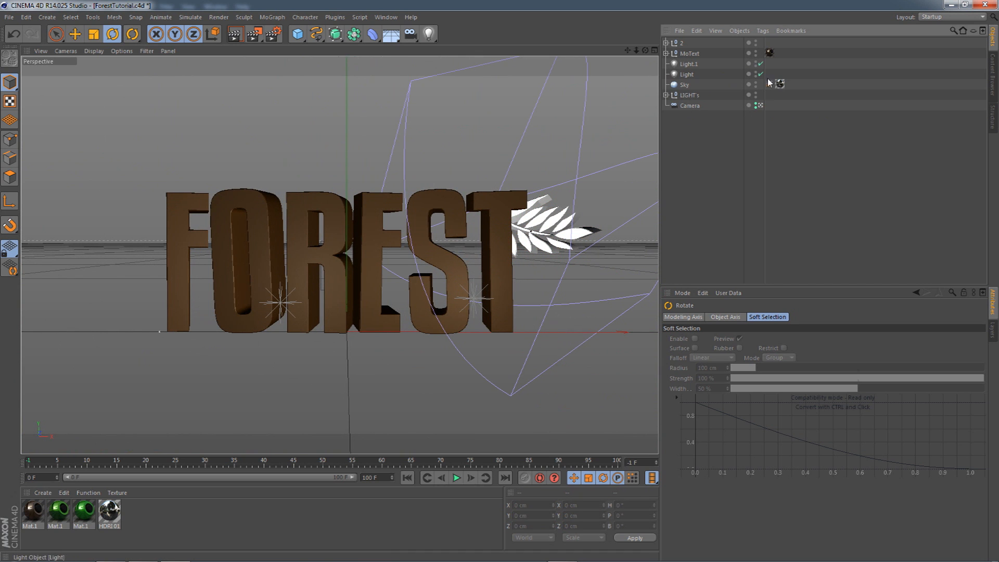
Step: Duplicate leaf group 2 in the object hierarchy
left_click(681, 43)
key("ctrl+c")
key("ctrl+v")
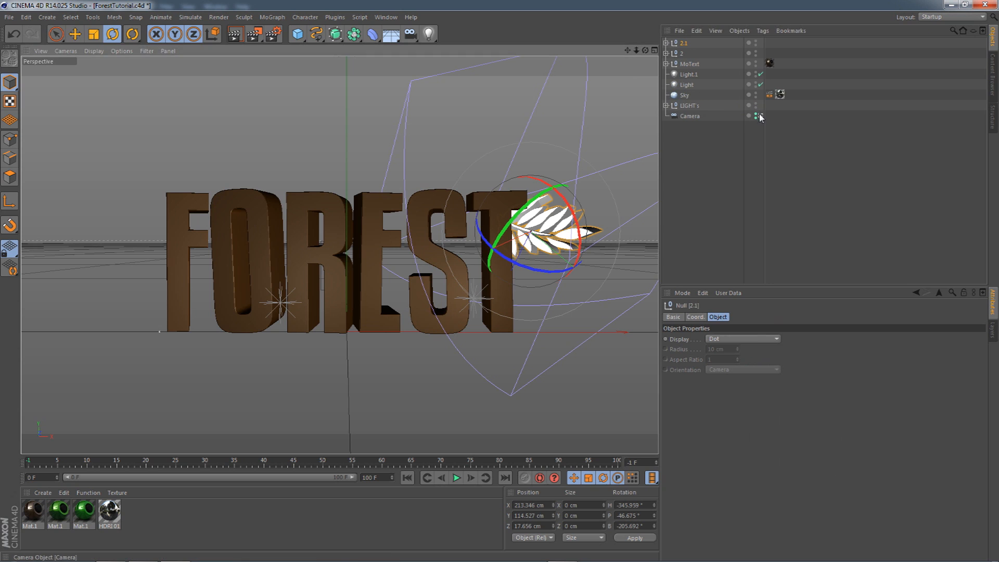
Step: Outside the camera view, rotate the duplicated leaf group beside the T to about H -763°, P 2°, B -115°
left_click(760, 116)
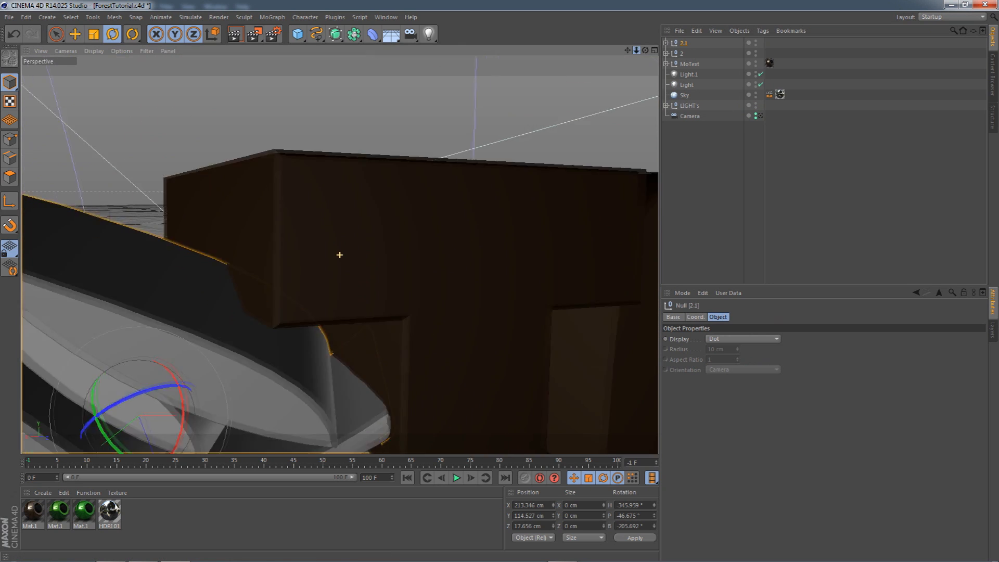
left_click_drag(636, 51, 932, 0)
left_click_drag(565, 275, 505, 234)
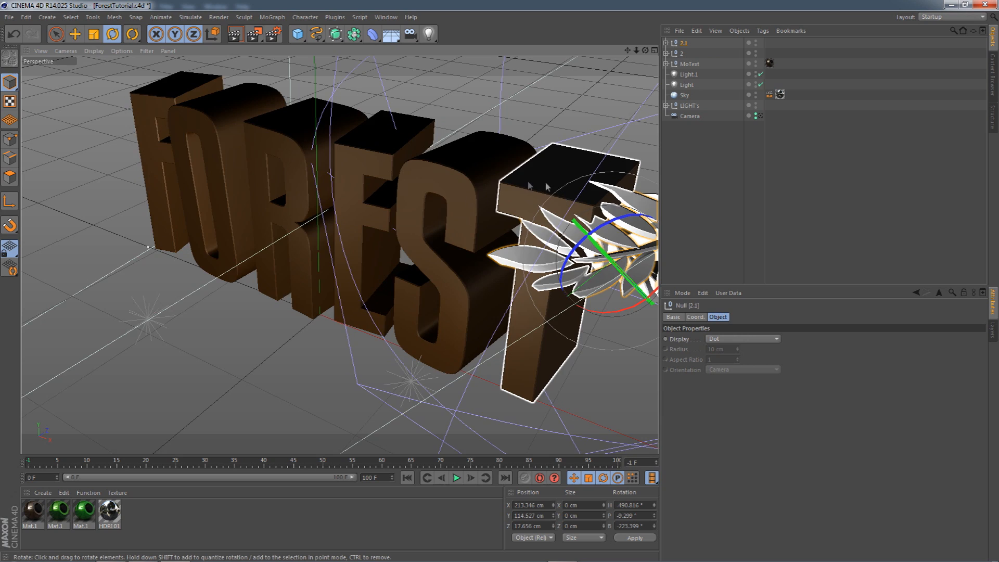
scroll(547, 186, "down", 2)
left_click_drag(645, 51, 729, 23)
left_click_drag(577, 123, 586, 183)
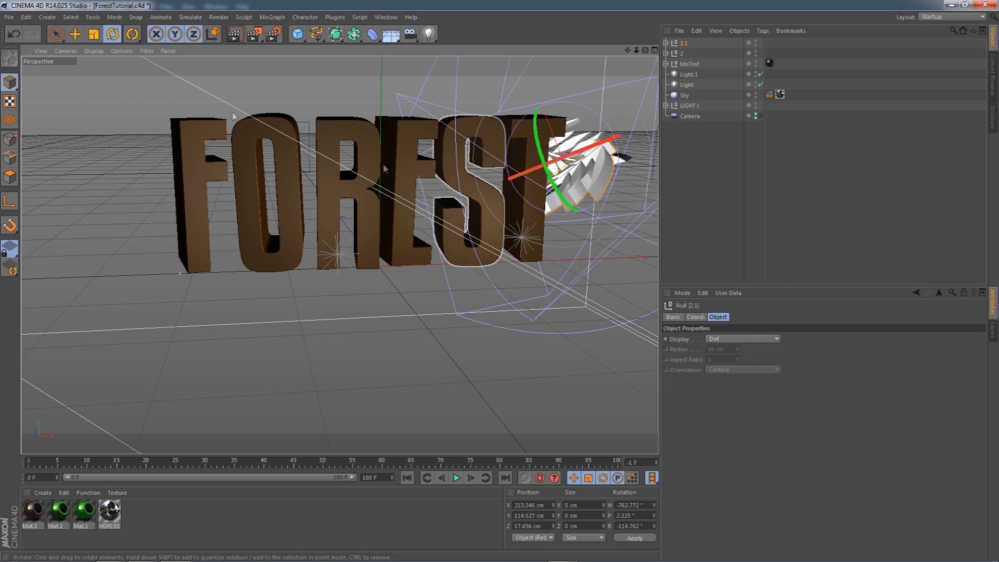
Step: Scale the duplicated leaf group 2.1 down to a small sprig and bring it away from the T
left_click(93, 35)
left_click_drag(512, 180, 306, 135)
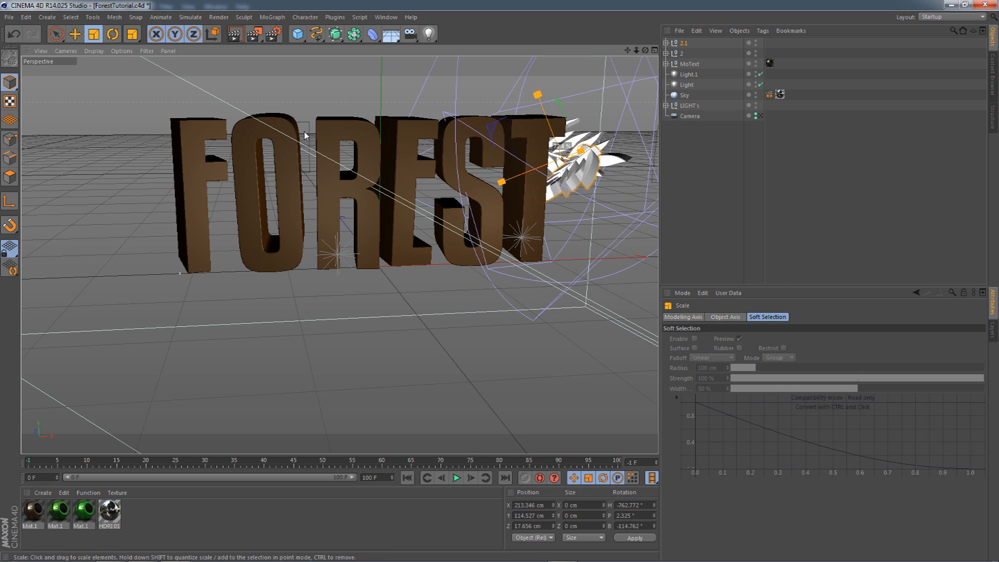
left_click_drag(541, 202, 257, 206)
left_click_drag(257, 205, 371, 225, "alt")
left_click_drag(147, 212, 230, 172)
left_click_drag(383, 172, 284, 69, "alt")
scroll(218, 161, "up", 3)
Step: Move leaf group 2.1 in front of the O and R to about X -50, Y 67, Z -36 cm, rotated to about H -704°, P 33°, B -21°
left_click(75, 34)
left_click_drag(300, 114, 141, 156, "alt")
left_click_drag(359, 108, 390, 190)
left_click_drag(339, 125, 259, 196)
left_click_drag(348, 200, 333, 202)
left_click_drag(290, 141, 290, 154)
left_click_drag(243, 212, 386, 166)
left_click(113, 34)
left_click_drag(281, 224, 263, 195)
left_click_drag(206, 117, 60, 143)
scroll(177, 210, "up", 8)
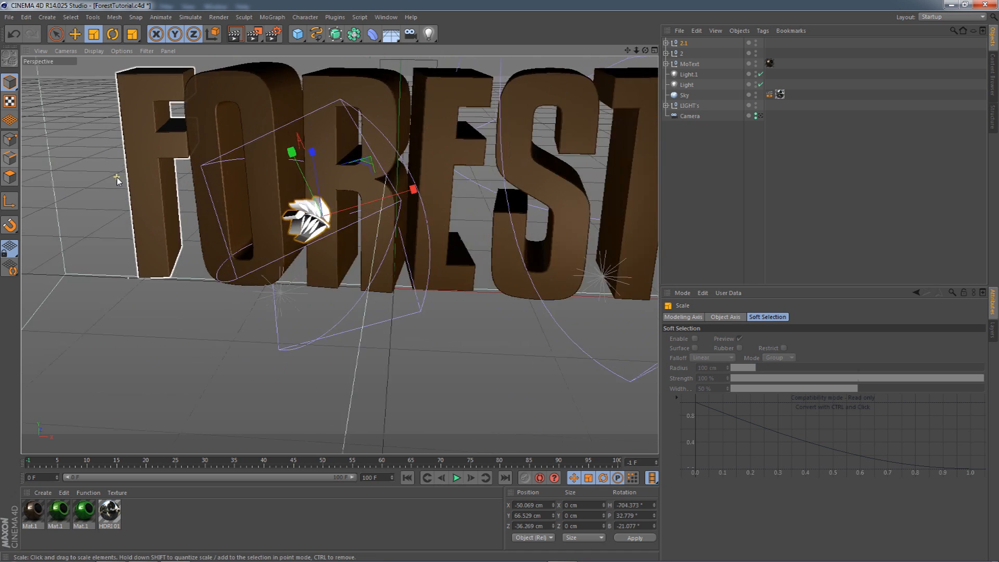
Step: Tuck leaf group 2.1 between the O and R at about X -67, Y 81, Z -11 cm, rotated to about H -716°, P 24°
left_click(80, 35)
left_click_drag(468, 197, 407, 155)
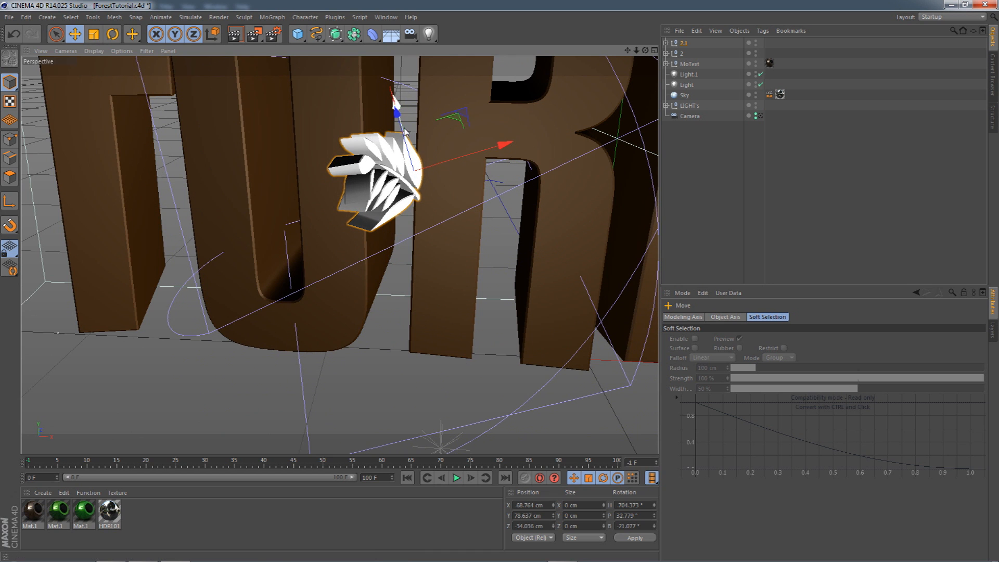
left_click_drag(401, 134, 422, 179)
left_click(113, 34)
scroll(423, 180, "up", 4)
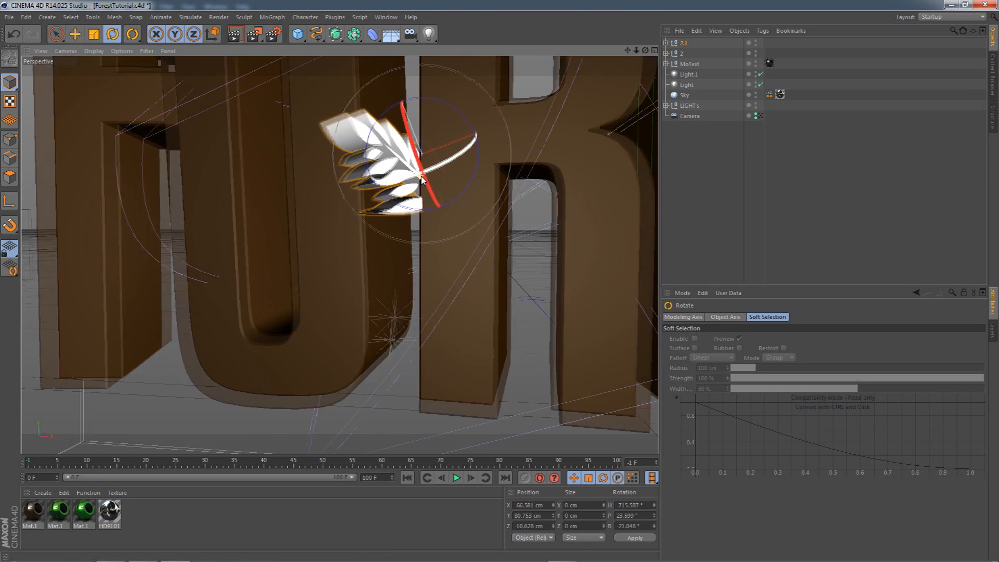
scroll(422, 180, "up", 1)
Step: Nudge leaf group 2.1 to about X -68, Y 85, Z -13 cm and rotate its bank to about -10°
left_click(76, 35)
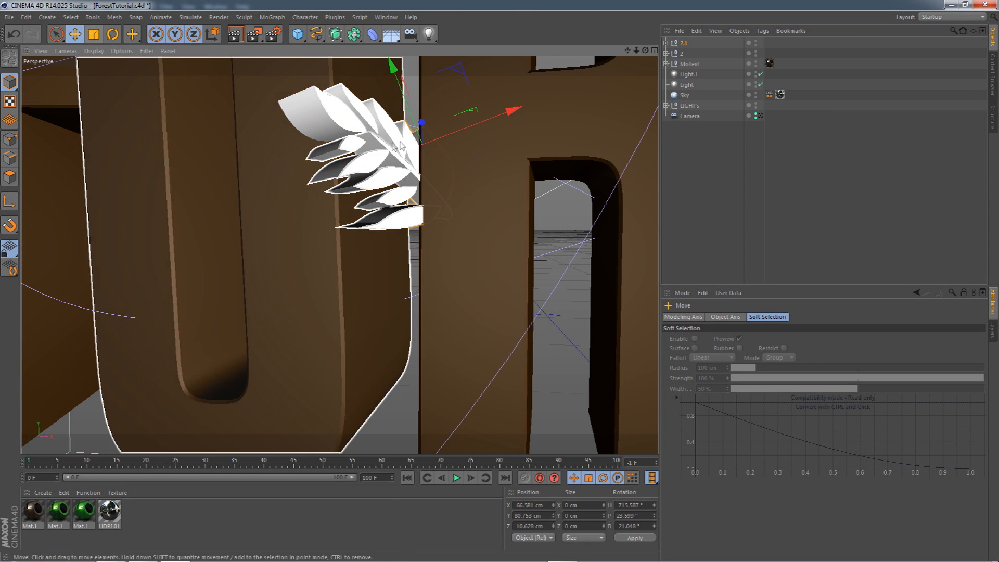
left_click_drag(406, 104, 291, 80)
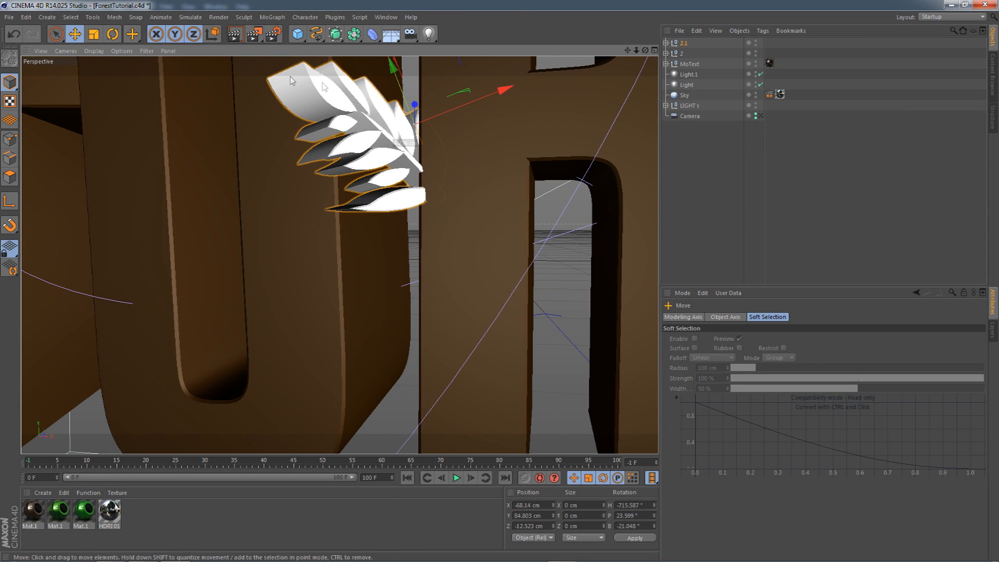
scroll(422, 188, "up", 6)
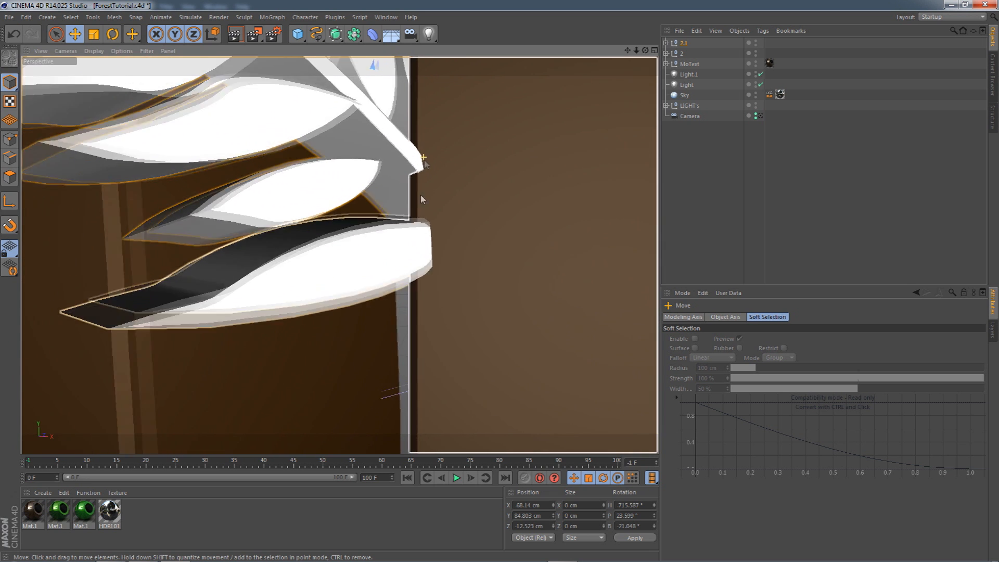
scroll(425, 227, "down", 8)
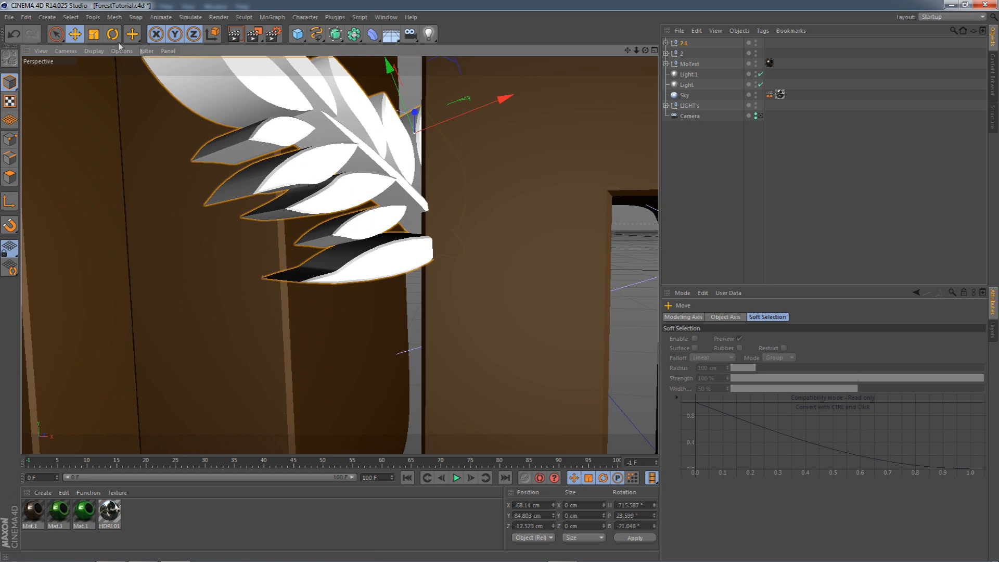
left_click_drag(449, 179, 446, 172)
left_click_drag(446, 172, 446, 172)
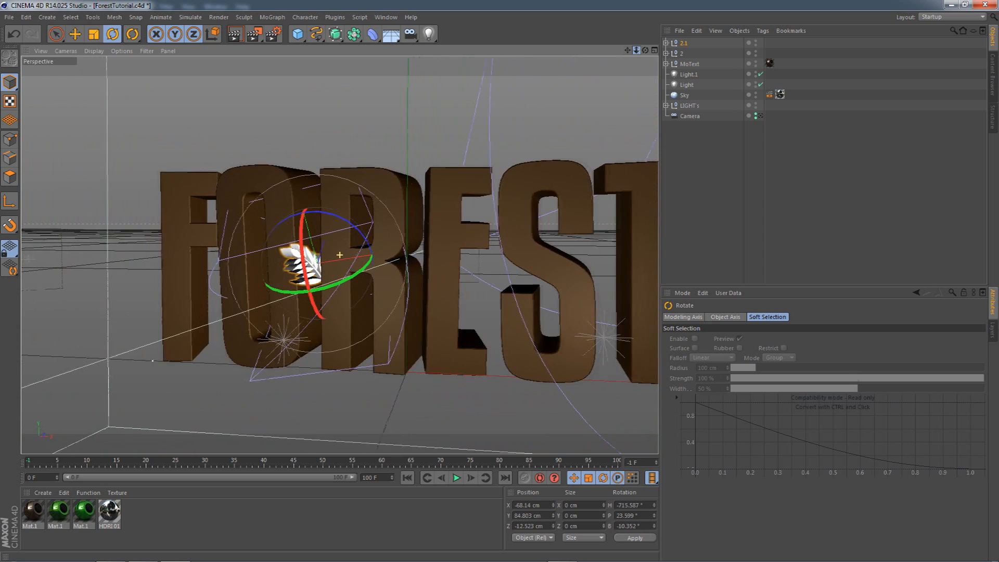
left_click(79, 36)
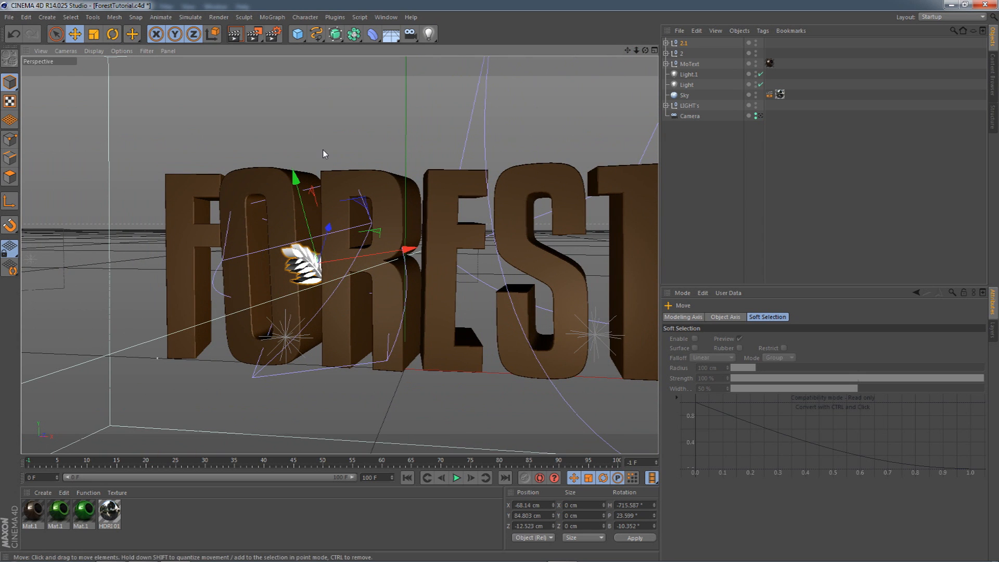
left_click_drag(629, 50, 631, 50)
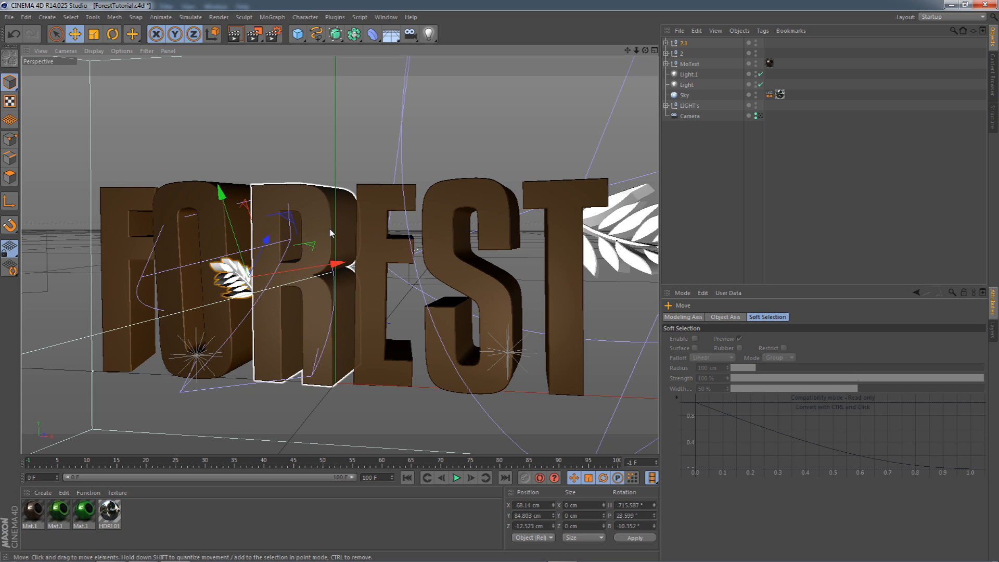
left_click_drag(338, 237, 442, 138)
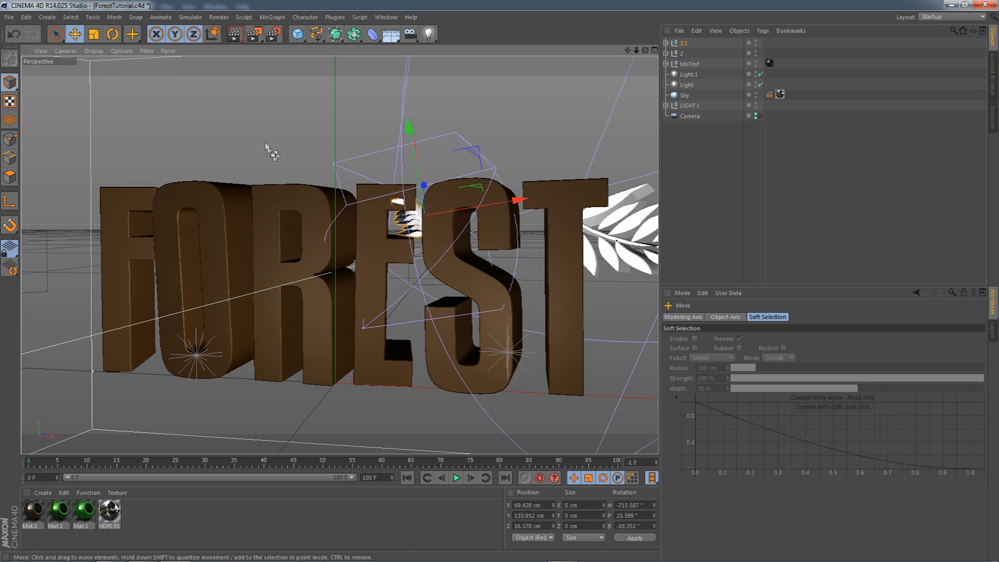
key("ctrl+z")
left_click_drag(272, 243, 443, 209)
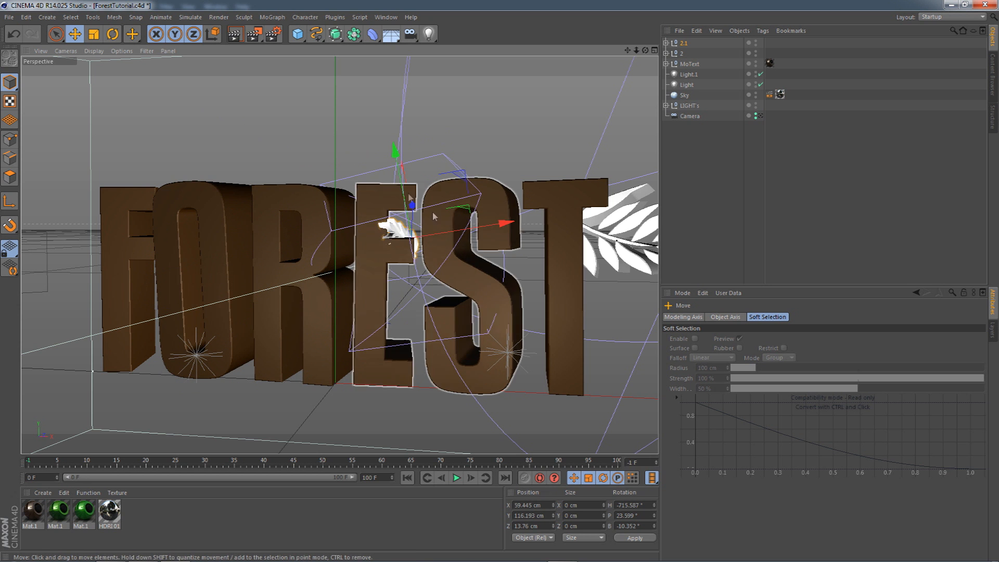
key("ctrl+z")
Step: Duplicate leaf group 2.1 and place the copy between the E and S at about X 62, Y 130, Z -16 cm
left_click_drag(380, 233, 393, 251, "alt")
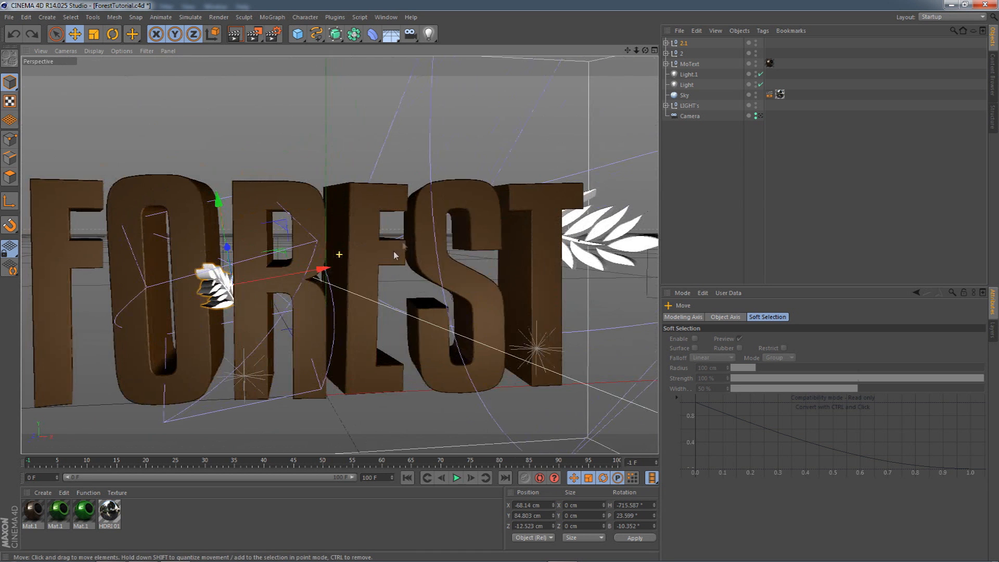
left_click(683, 43)
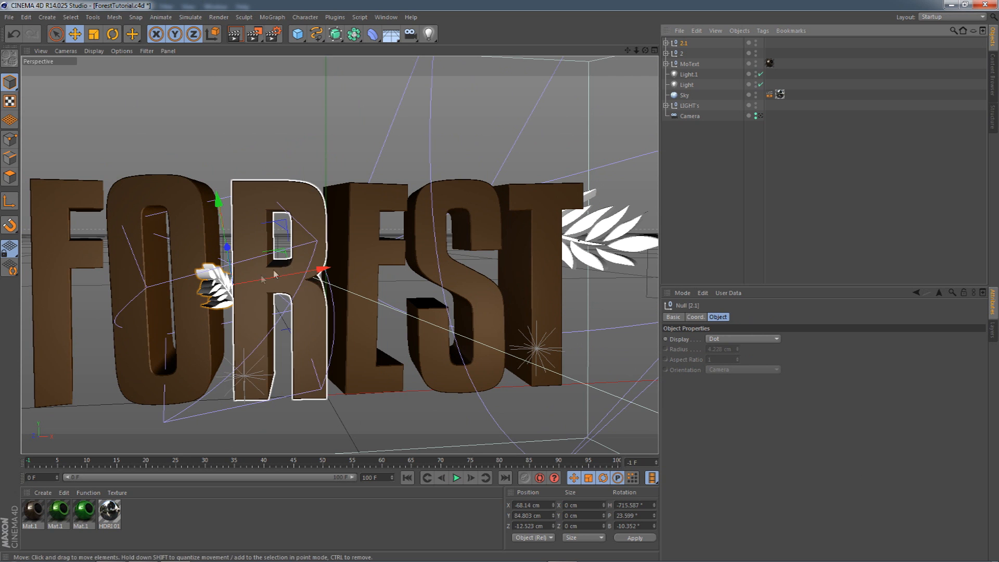
left_click_drag(242, 283, 432, 200, "ctrl")
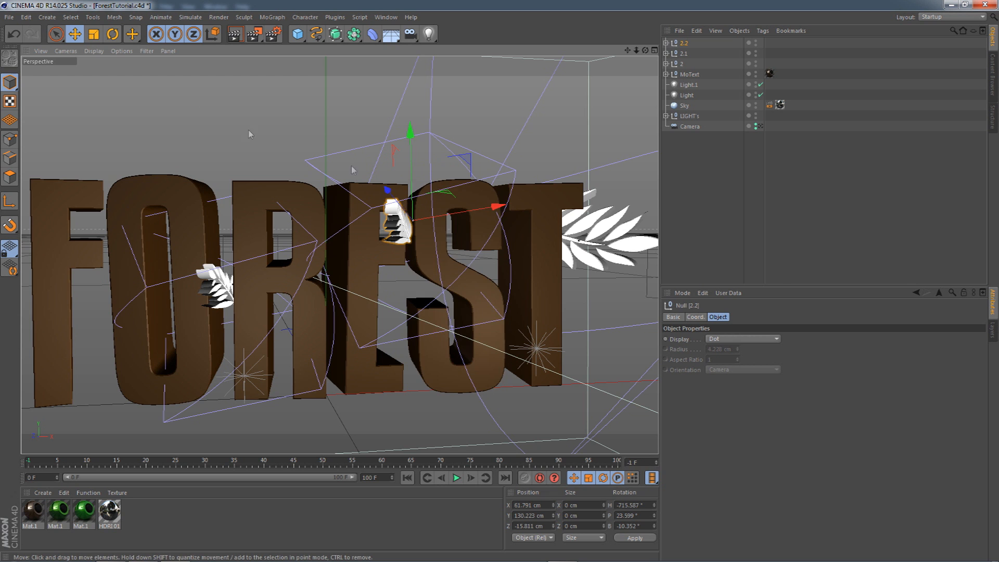
scroll(249, 134, "up", 4)
Step: Enlarge leaf group 2.2 in front of the E and rotate it to about H -753°, P -2°, B -13°
key("t")
left_click_drag(222, 155, 455, 175)
scroll(411, 284, "down", 8)
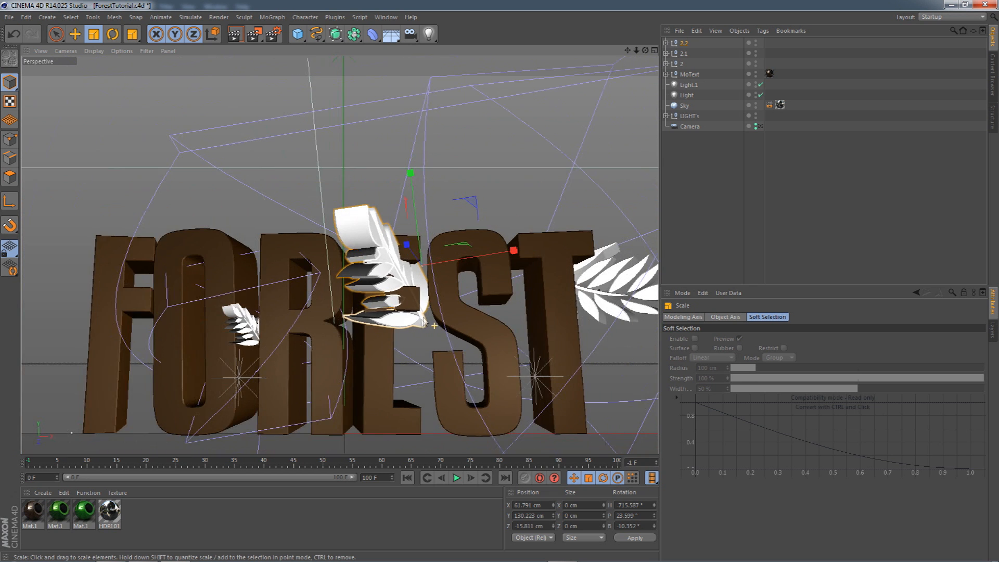
scroll(435, 326, "down", 2)
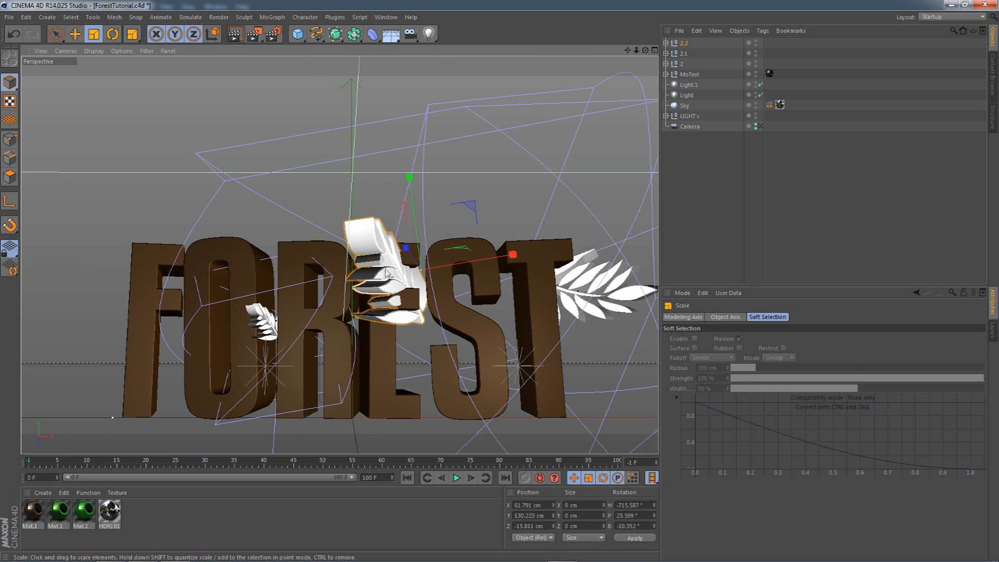
left_click_drag(366, 211, 371, 294)
left_click_drag(397, 267, 500, 234)
left_click_drag(560, 213, 458, 270, "alt")
Step: Move leaf group 2.2 behind the E and S to about X 110, Y 153, Z 57 cm, rotated to about H -773°, P -31°, B -7°
left_click(75, 34)
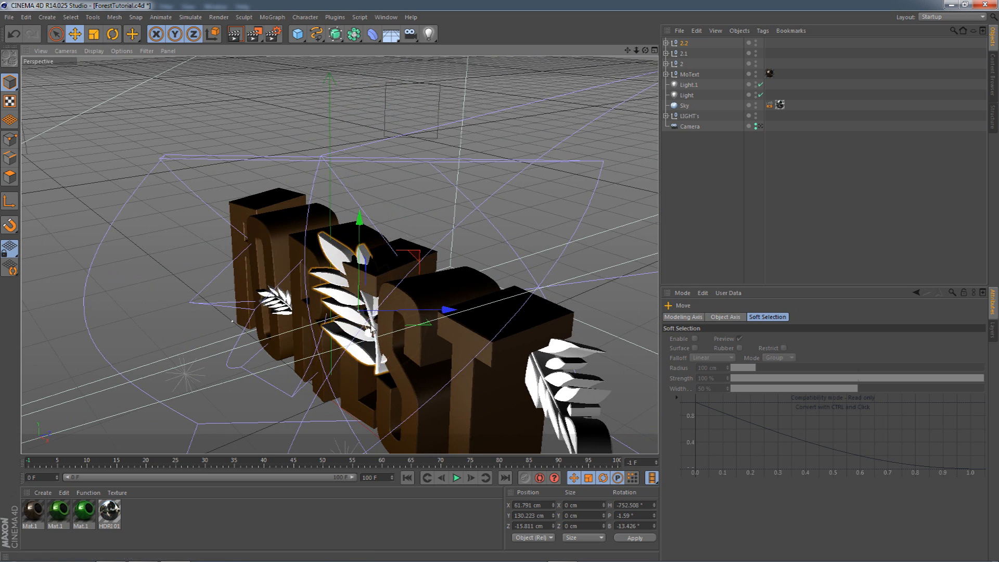
left_click_drag(372, 315, 495, 245)
key("r")
key("e")
left_click_drag(431, 297, 555, 268, "alt")
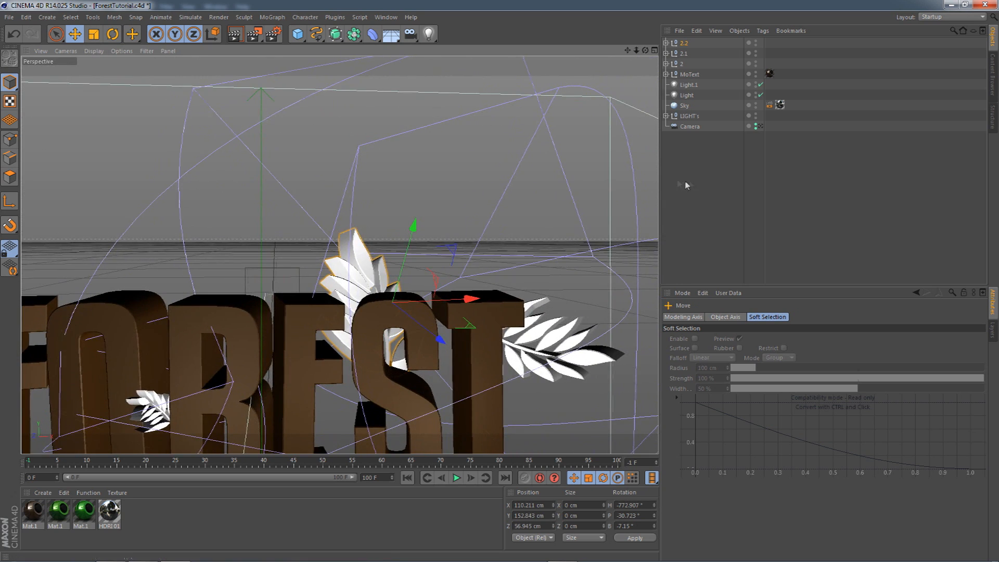
Step: Through the camera view, duplicate leaf group 2.2 and place an enlarged, rotated copy behind the F at about X -181, Y 106, Z 54 cm
left_click(760, 126)
left_click(742, 176)
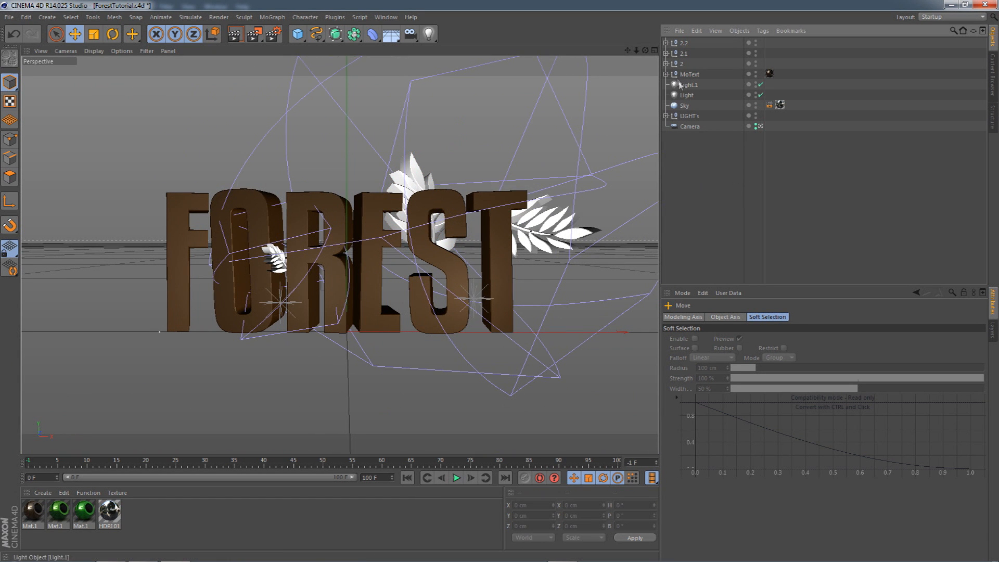
left_click(684, 46)
left_click_drag(502, 176, 417, 113, "ctrl")
left_click(87, 35)
left_click(112, 36)
left_click_drag(193, 315, 224, 293)
left_click(250, 150)
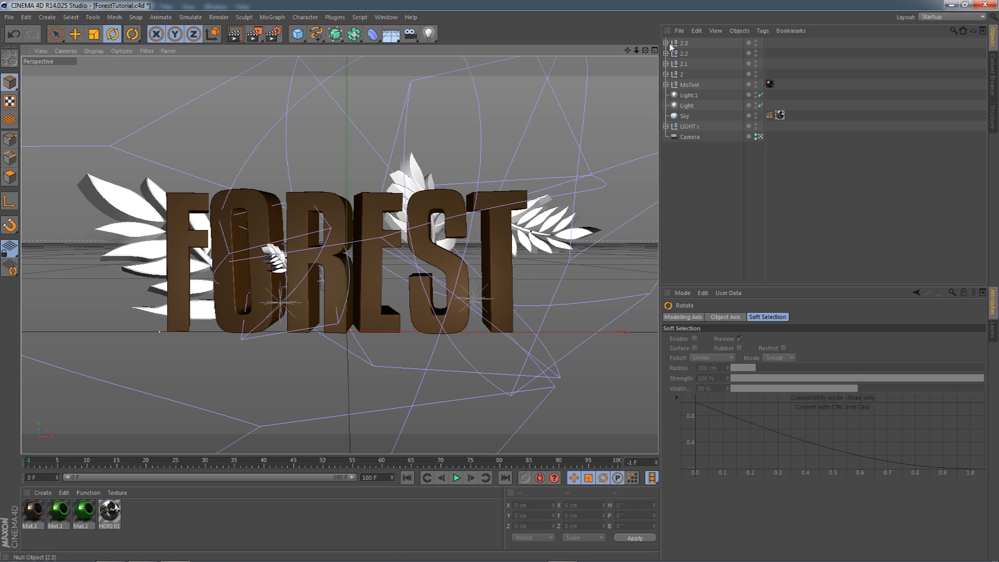
Step: Duplicate the large leaf group behind the F and place a scaled-down copy above the R at about X -18, Y 175, Z 57 cm
left_click(156, 218)
left_click_drag(241, 243, 232, 228, "ctrl")
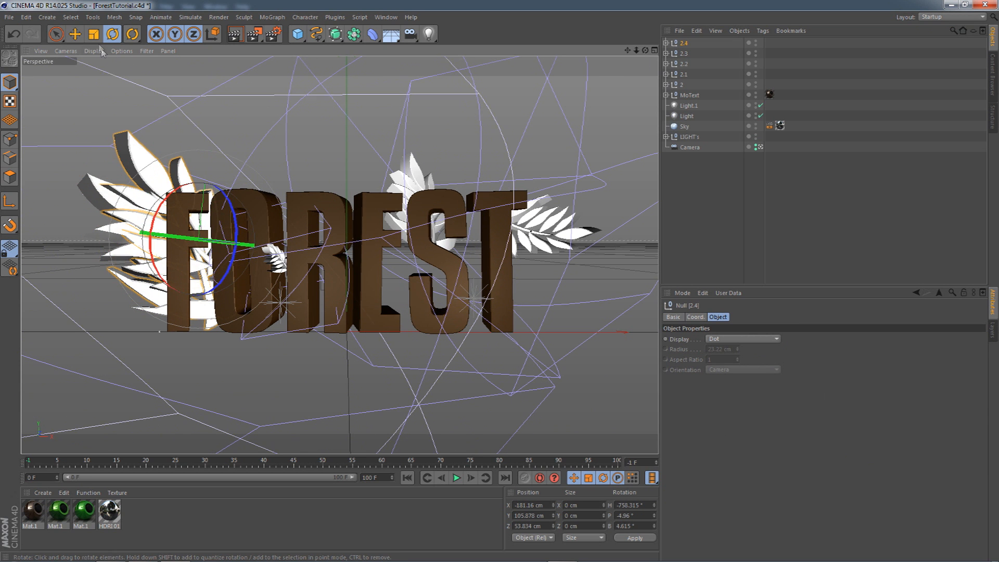
left_click(75, 34)
left_click_drag(111, 100, 245, 41)
left_click(94, 35)
left_click_drag(146, 114, 60, 124)
left_click_drag(331, 170, 356, 204)
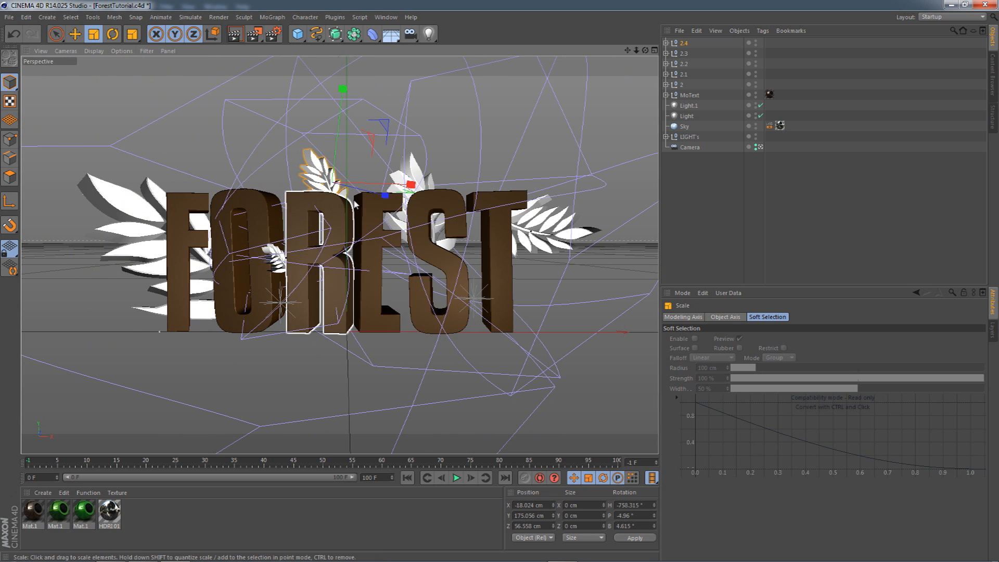
Step: Outside the camera view, move leaf group 2.4 forward onto the top edge between the R and E
scroll(355, 204, "up", 4)
scroll(355, 205, "down", 5)
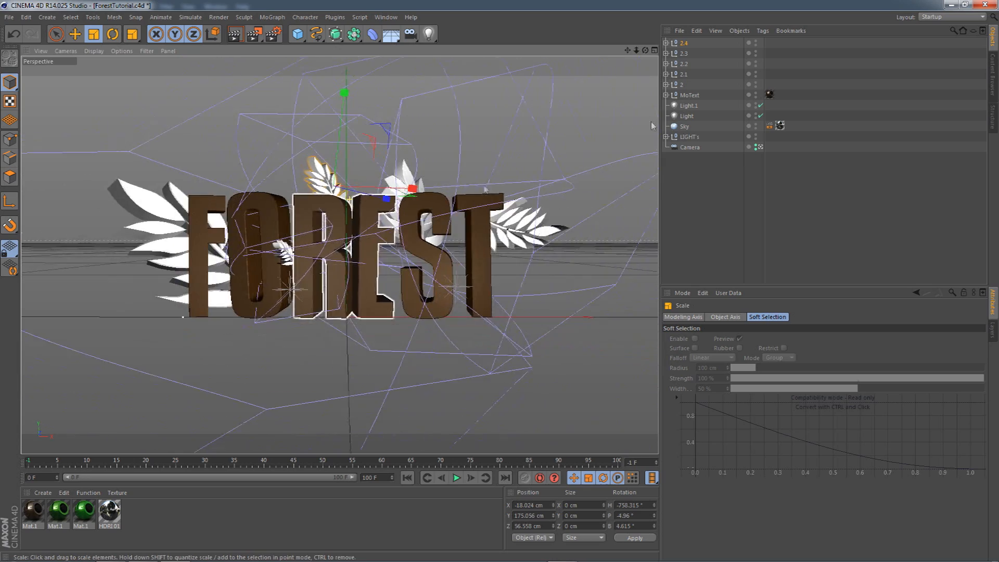
left_click_drag(636, 51, 596, 74)
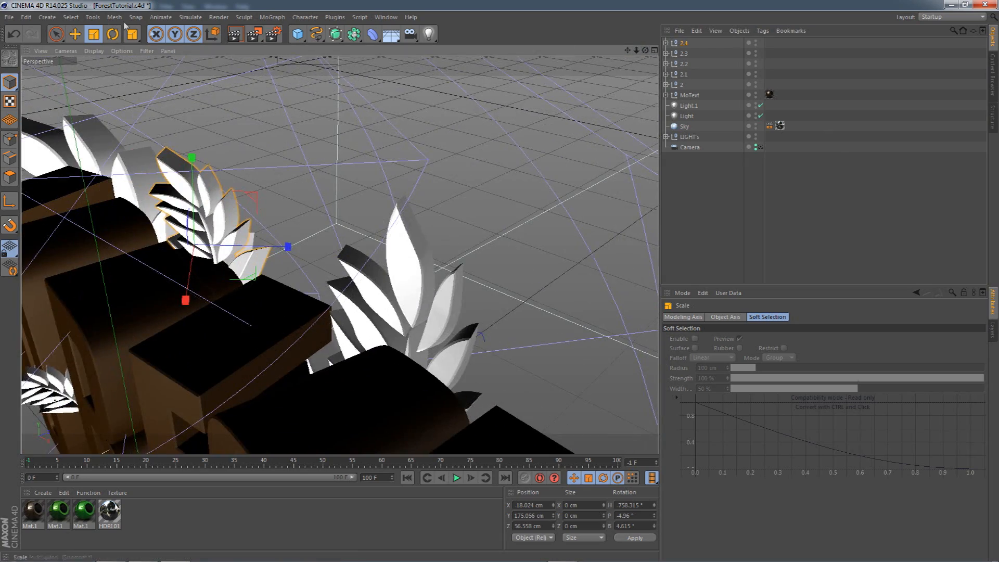
left_click_drag(263, 250, 335, 240)
middle_click_drag(335, 241, 342, 255, "alt")
left_click_drag(341, 254, 354, 276, "alt")
left_click_drag(418, 122, 418, 96)
left_click_drag(474, 129, 431, 127)
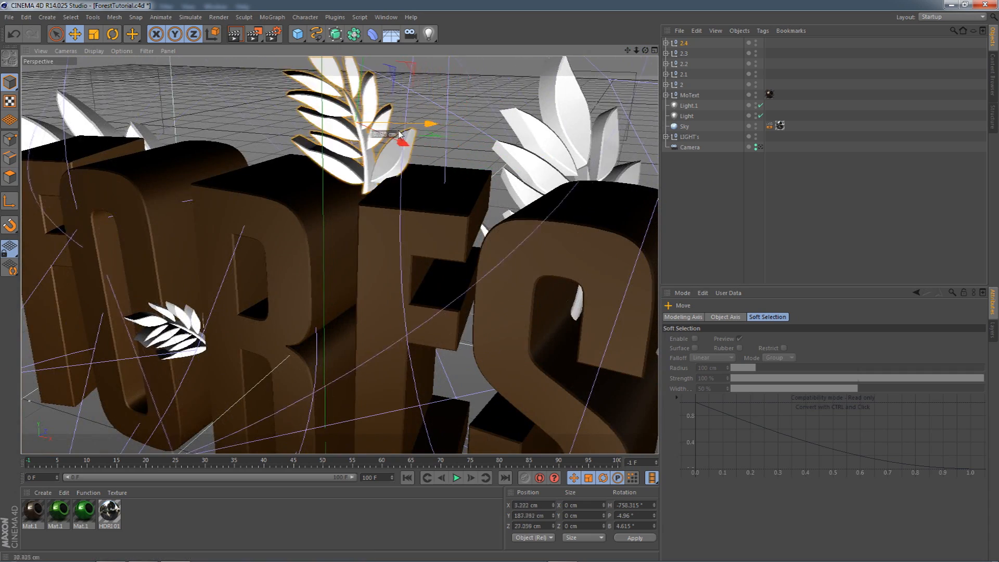
Step: Rotate leaf group 2.4 above the R and E and scale it down
left_click_drag(385, 172, 412, 140, "alt")
key("r")
left_click_drag(318, 109, 333, 151)
key("t")
left_click_drag(250, 125, 195, 126)
Step: Fine-tune the position and tilt of leaf group 2.4 against the top of the R and E
left_click(75, 34)
left_click_drag(215, 129, 203, 158)
left_click(113, 35)
mouse_move(333, 167)
left_mouse_down()
mouse_move(359, 135)
mouse_move(327, 156)
left_mouse_up()
left_click(75, 34)
left_click_drag(130, 74, 147, 72)
left_click(113, 34)
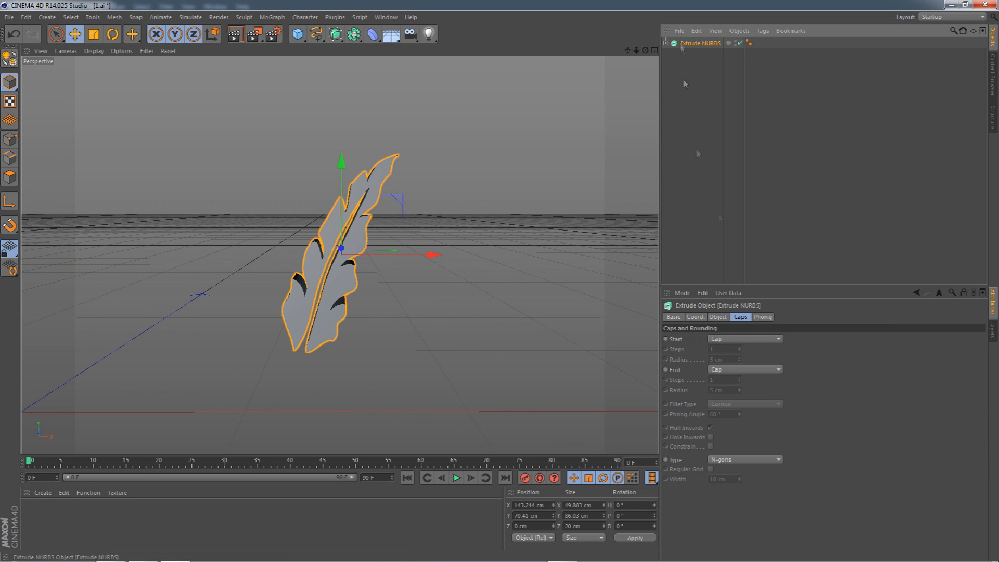
Step: In the 1.ai document, give the extruded leaf Fillet Caps at start and end with a 0.7 cm radius
left_click(744, 369)
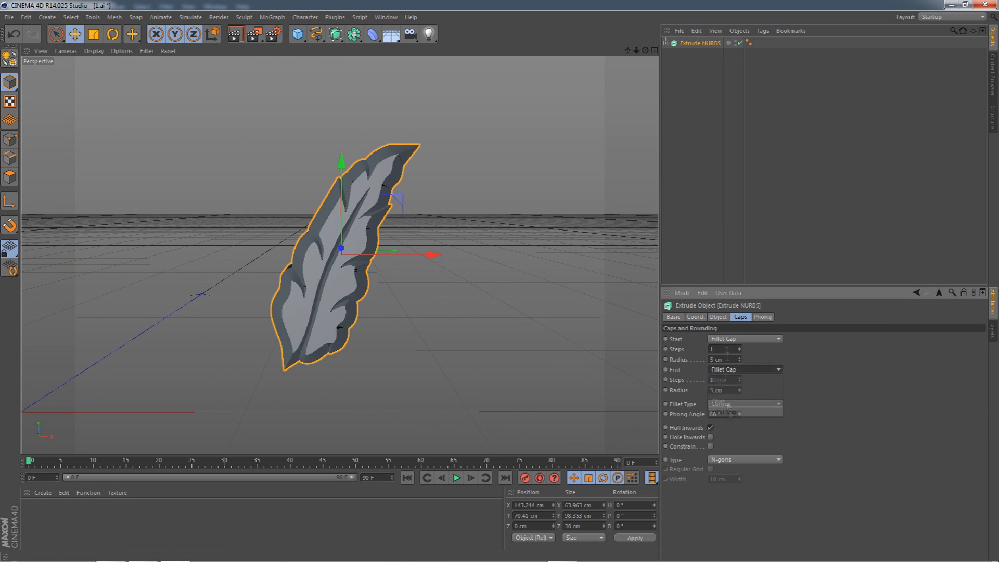
type("70")
key("Return")
left_click_drag(724, 360, 614, 368)
type("0.7")
key("Return")
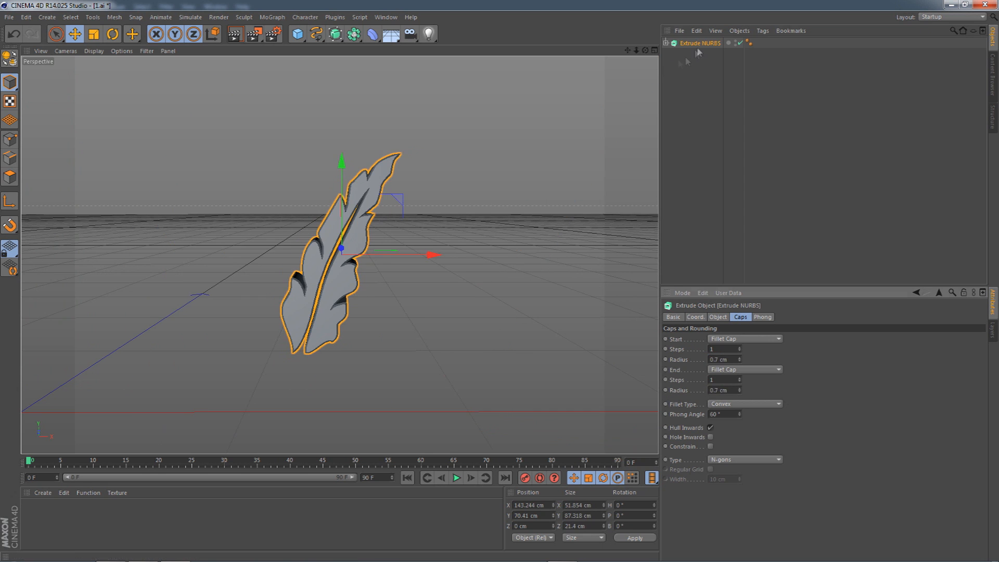
key("ctrl+c")
left_click(386, 18)
left_click(406, 252)
key("ctrl+v")
left_click(94, 34)
key("ctrl+z")
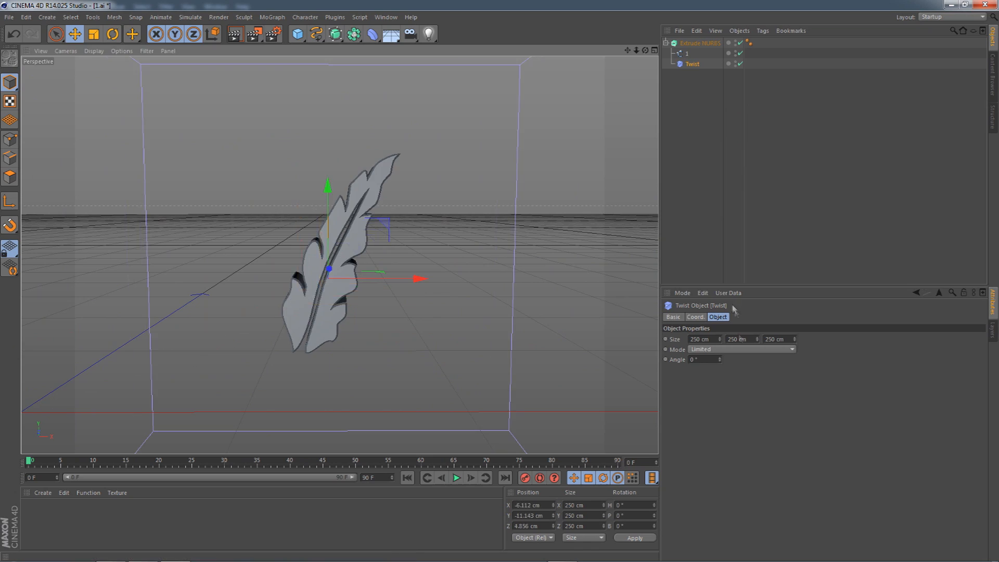
Step: Set a twist angle on the 1.ai leaf's Twist deformer and copy the Extrude NURBS leaf into the ForestTutorial document
left_click_drag(720, 360, 723, 340)
left_click(666, 43)
left_click(700, 43)
key("ctrl+c")
left_click(385, 17)
left_click(406, 251)
key("ctrl+v")
Step: Move the pasted leaf above the S and T to about X 158, Y 162, Z 84 cm, rotated to about H -215°, P 40°, B -30°
left_click(75, 33)
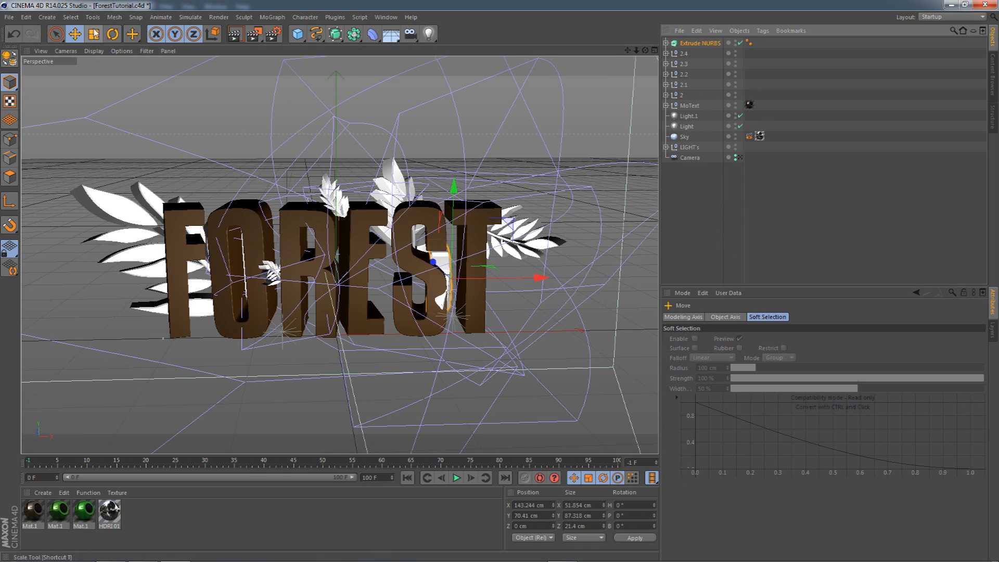
left_click(113, 34)
left_click(75, 34)
left_click_drag(252, 179, 370, 251, "alt")
left_click_drag(633, 299, 583, 229)
left_click_drag(370, 252, 489, 176, "alt")
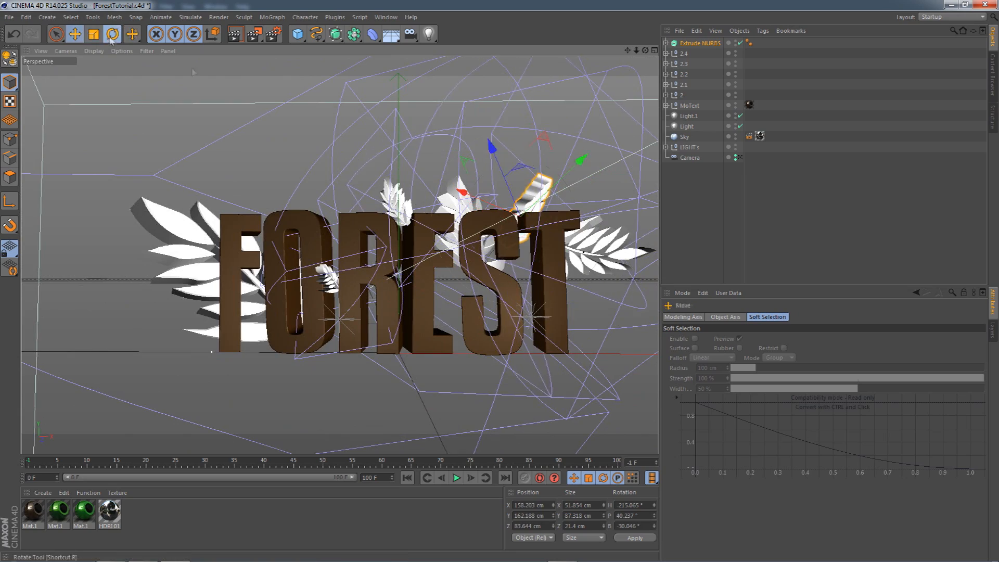
Step: Scale the pasted leaf down to about 35 × 59 × 14 cm and adjust its position and tilt behind the S
left_click(75, 34)
left_click_drag(551, 188, 365, 239)
scroll(513, 161, "up", 5)
left_click_drag(553, 235, 544, 227)
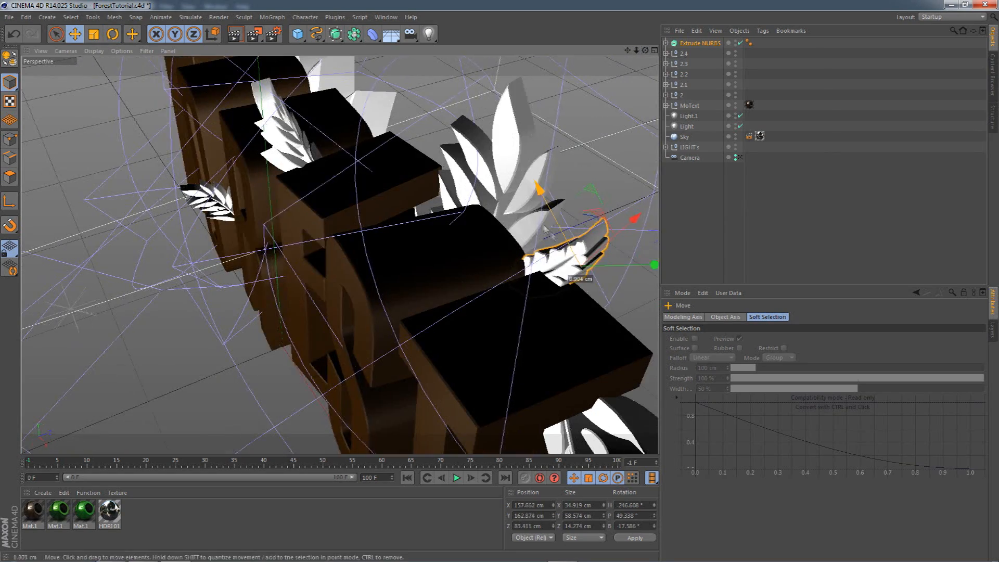
left_click_drag(339, 252, 372, 195, "alt")
left_click(75, 34)
left_click_drag(650, 118, 631, 125)
Step: Duplicate the twisted Extrude NURBS leaf and move the copy into the gap between the E and S
scroll(631, 125, "down", 5)
left_click_drag(364, 169, 104, 229, "ctrl")
left_click(56, 34)
left_click(75, 34)
left_click_drag(339, 254, 448, 228, "alt")
left_click_drag(362, 234, 396, 229)
scroll(560, 231, "up", 5)
Step: Rotate the copied leaf between the E and S to about H -180°, P -65°, B 113°
left_click_drag(576, 232, 559, 257, "alt")
key("r")
left_click_drag(550, 263, 528, 233)
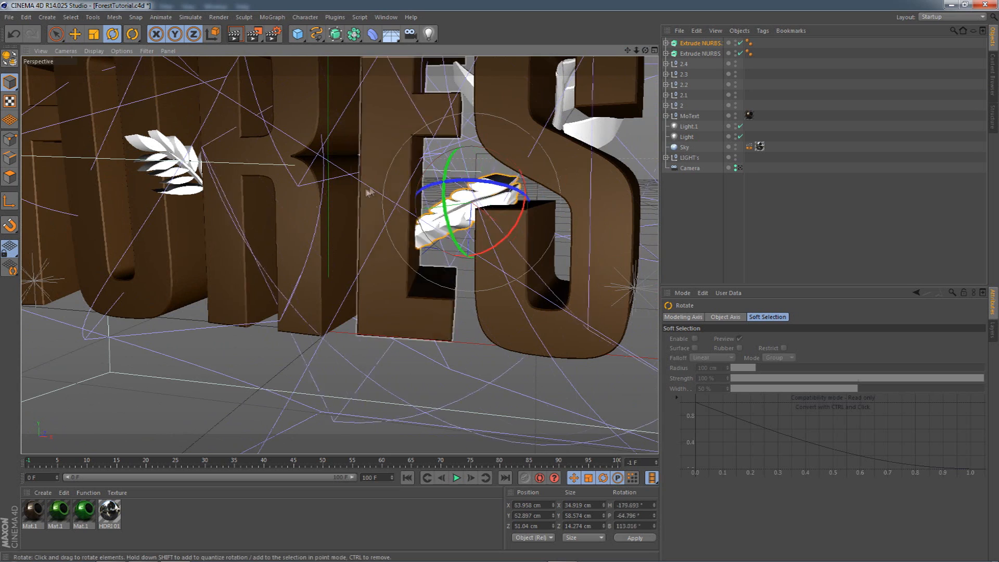
scroll(377, 120, "down", 2)
Step: Through the camera view, move the twisted leaf from behind the S to above the O at about X -79, Y 159, Z 17 cm
left_click(740, 168)
left_click(729, 214)
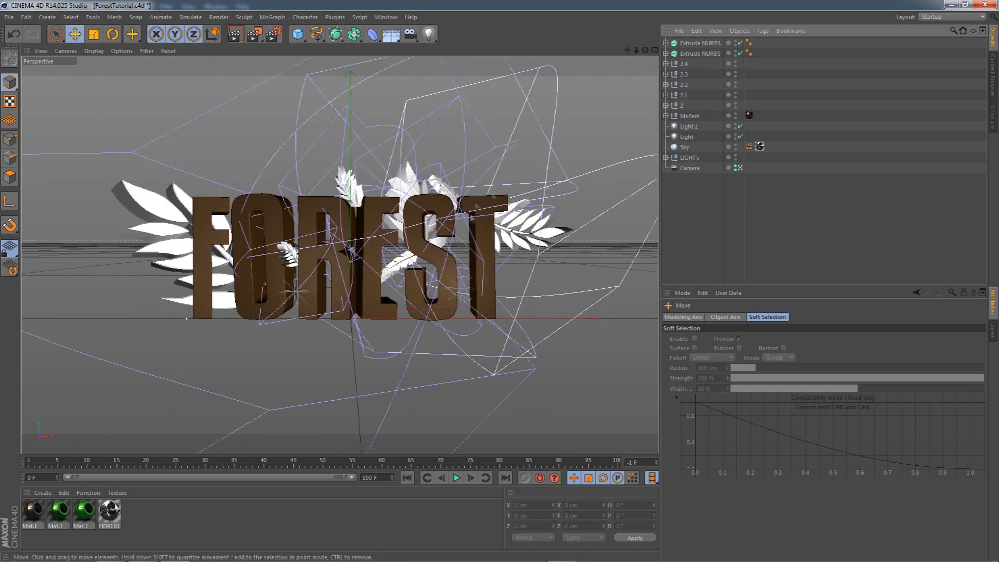
left_click(281, 184)
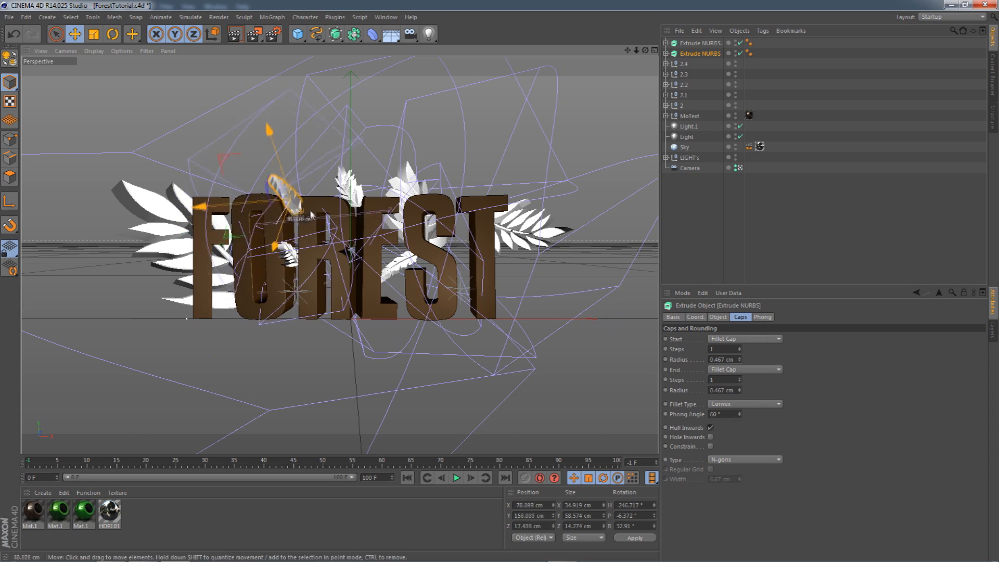
left_click(758, 222)
Step: Duplicate the leaf between the E and S toward the base of the O and rotate the copy outside the camera view
left_click(405, 264)
left_click_drag(405, 264, 273, 330, "ctrl")
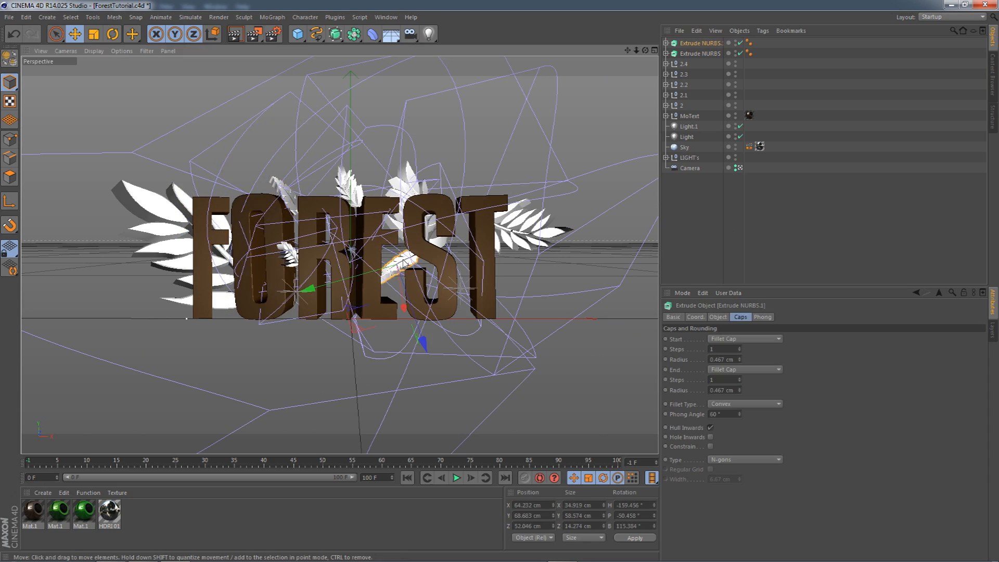
left_click(740, 178)
left_click_drag(645, 50, 458, 55)
left_click(112, 35)
left_click_drag(333, 218, 479, 229, "alt")
left_click_drag(342, 339, 333, 401)
Step: Enlarge the new leaf to about 53 × 88 × 21 cm and move it to the base of the F at about X -160, Y 13, Z -14 cm
left_click(75, 34)
left_click_drag(313, 360, 364, 436)
left_click(113, 34)
left_click(75, 34)
left_click_drag(344, 363, 258, 307)
left_click_drag(272, 388, 204, 257)
Step: Rotate the leaf at the base of the F to about H -60°, P -56°, B 90°
left_click(112, 35)
left_click_drag(244, 334, 213, 336)
left_click_drag(358, 337, 316, 353, "alt")
left_click_drag(208, 306, 198, 302)
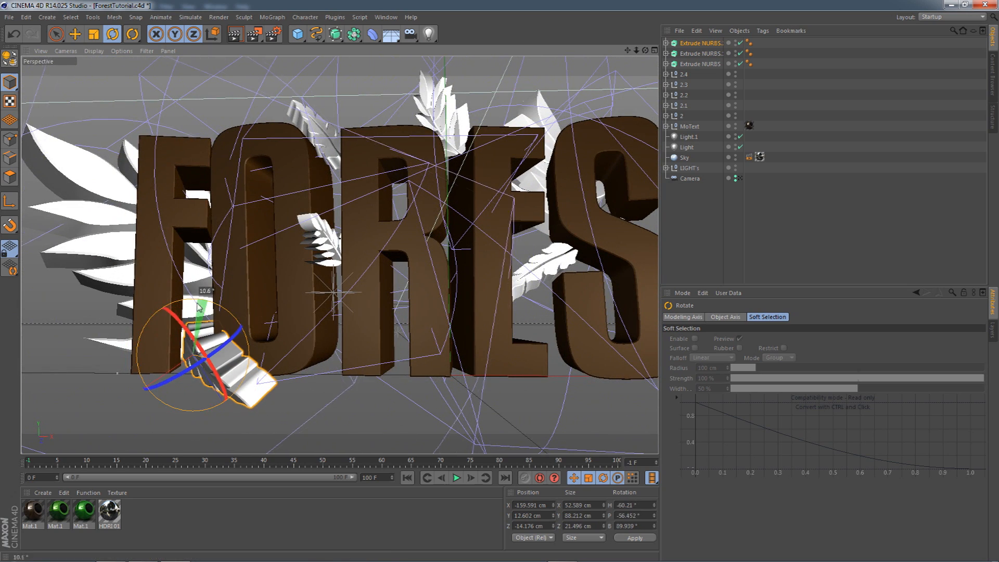
Step: Move the selected leaf about 10 cm lower and outward at the base of the F, and look through the scene Camera
left_click(74, 34)
left_click_drag(235, 282, 225, 290)
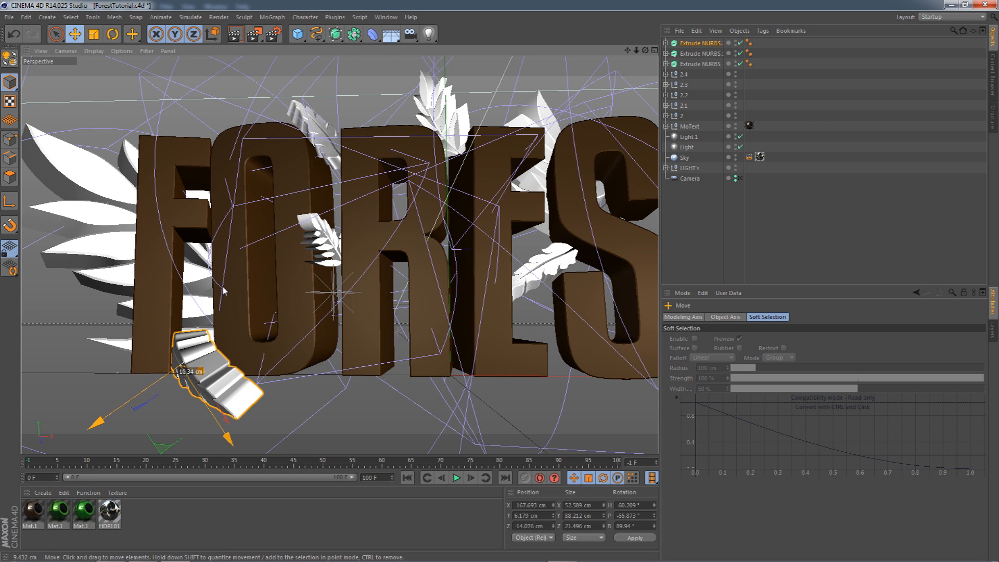
left_click(739, 178)
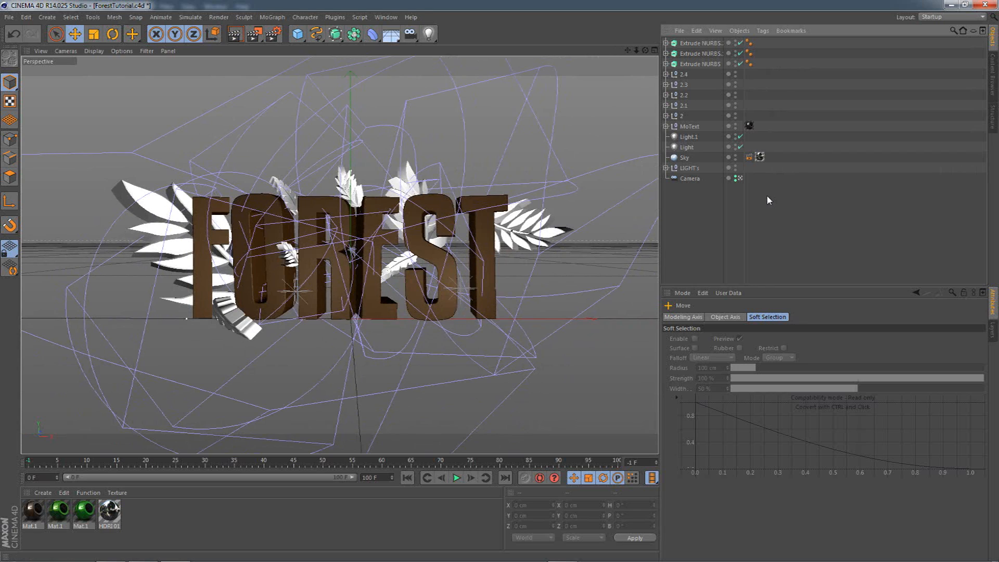
Step: Rotate the leaf at the F's base to about -62° pitch and 71° bank, and shift it about 5 cm along X toward the O
left_click(239, 327)
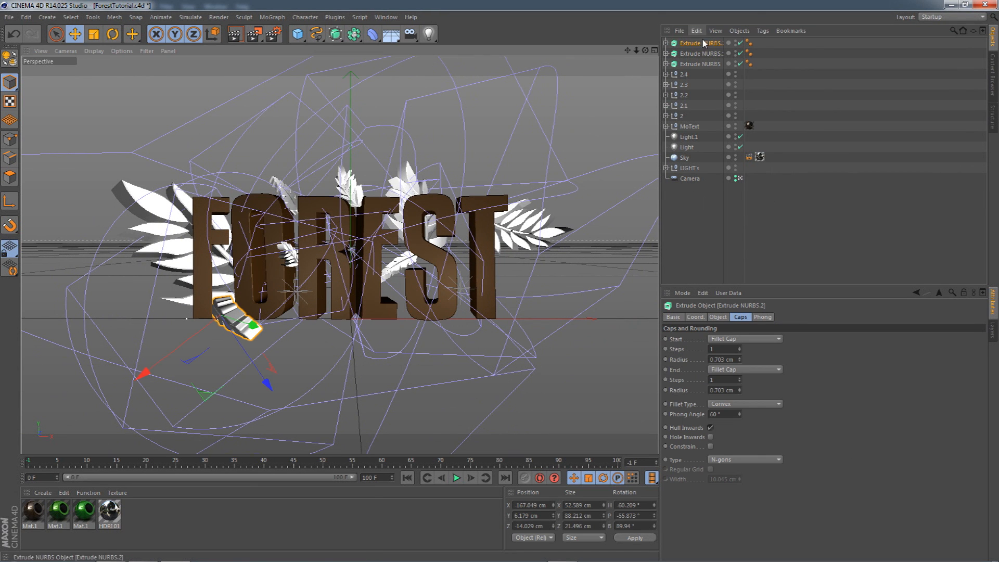
key("r")
left_click_drag(175, 289, 176, 279)
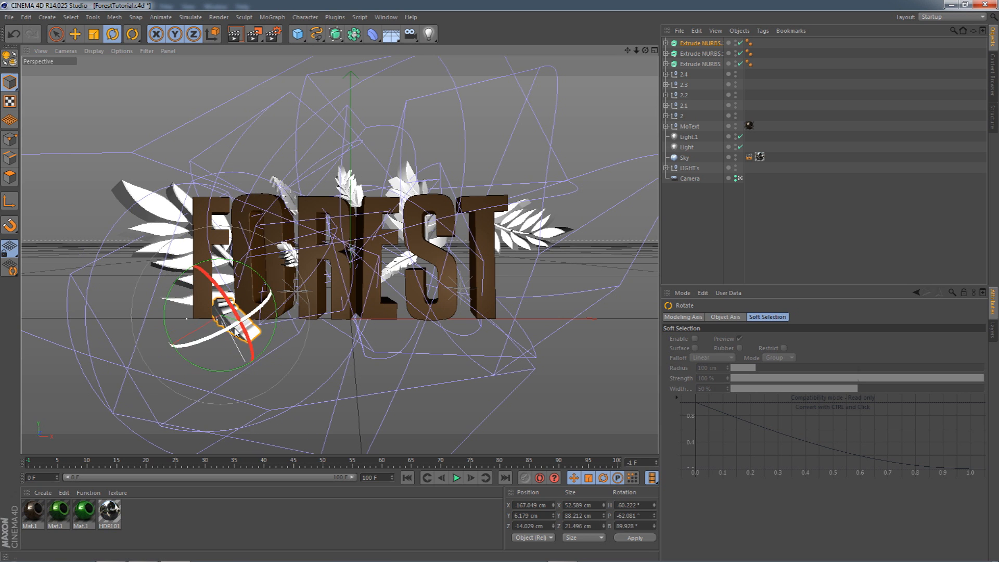
left_click_drag(230, 313, 246, 323)
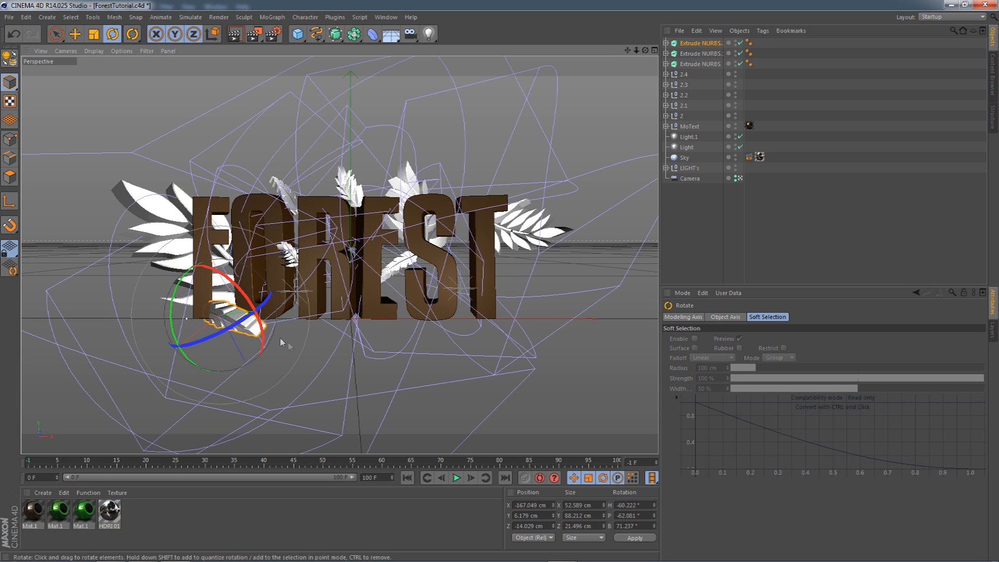
key("e")
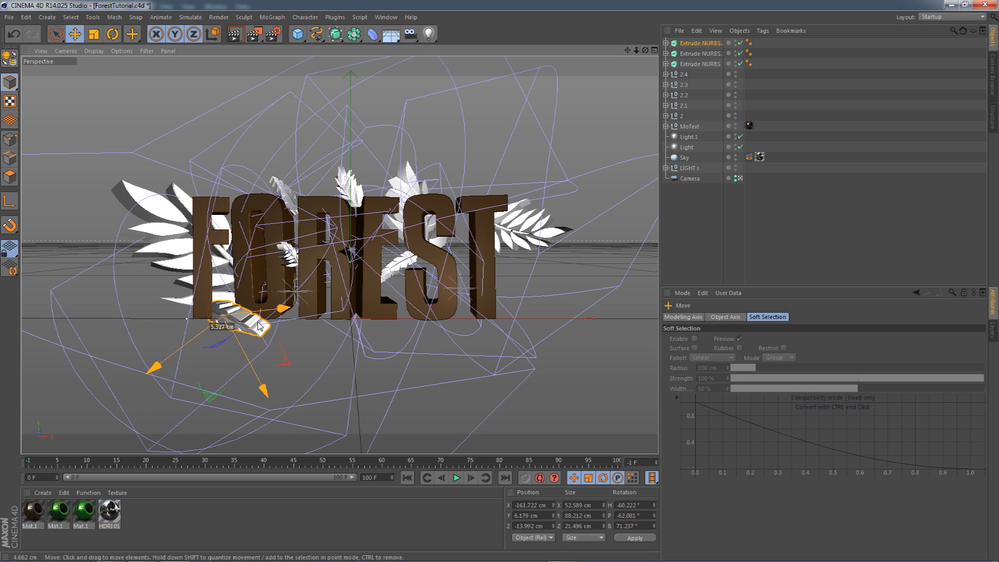
left_click(354, 344)
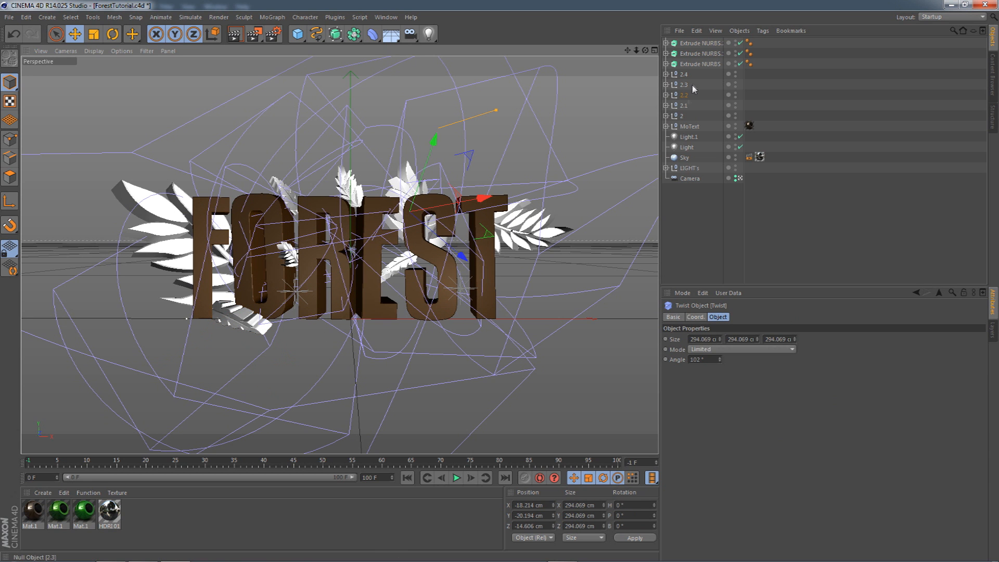
Step: Duplicate the small leaf between the O and R, place the copy below the S, and enlarge it
left_click(287, 250)
left_click_drag(302, 219, 433, 287, "ctrl")
left_click(96, 37)
left_click_drag(521, 156, 619, 143)
Step: Rotate the copied leaf to about H -839°, P -47°, B 146° and position it in front of the S's base
left_click(114, 38)
left_click_drag(458, 229, 383, 372)
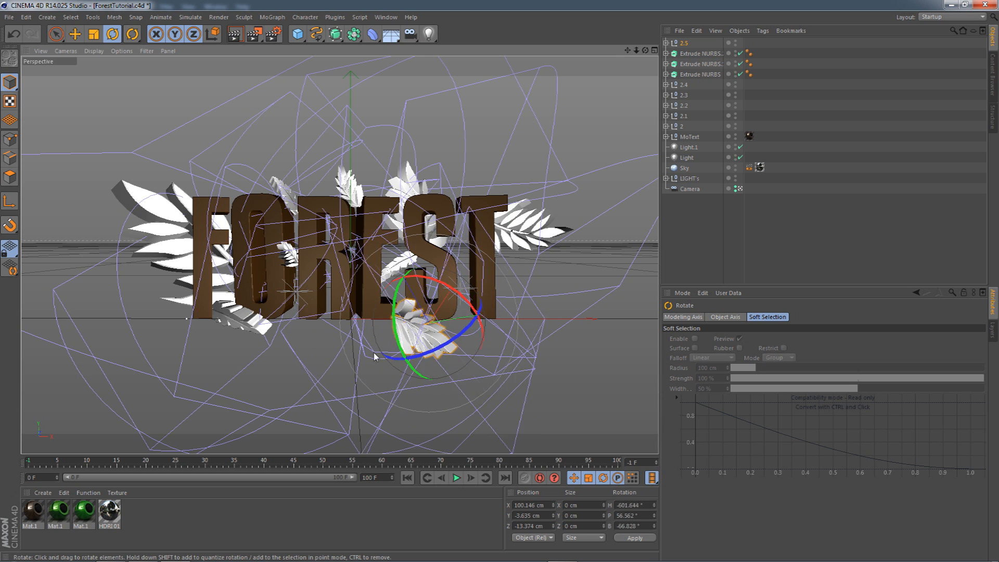
left_click_drag(465, 321, 422, 332)
left_click_drag(364, 269, 357, 297)
left_click_drag(196, 122, 207, 112)
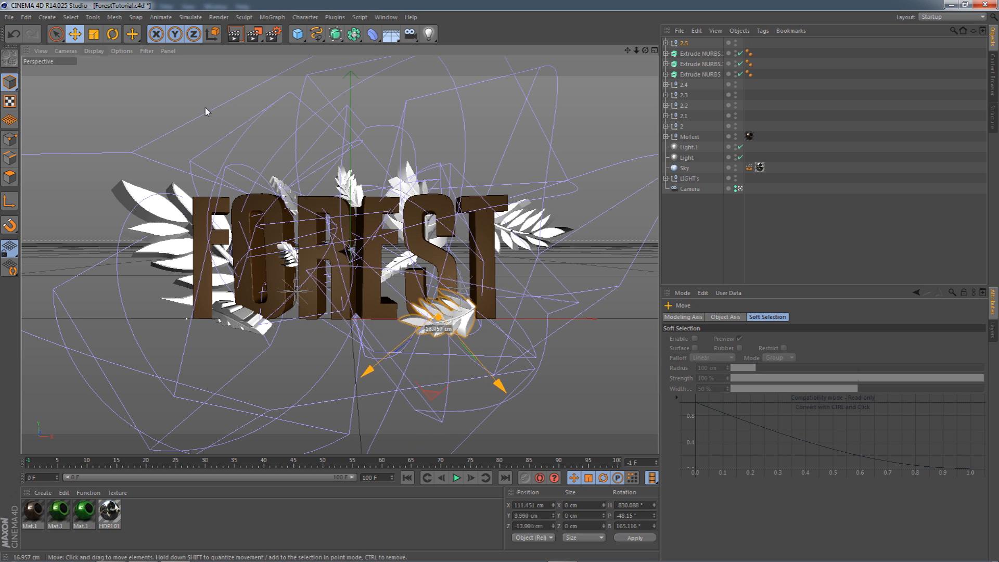
left_click(110, 33)
left_click_drag(438, 284, 442, 255)
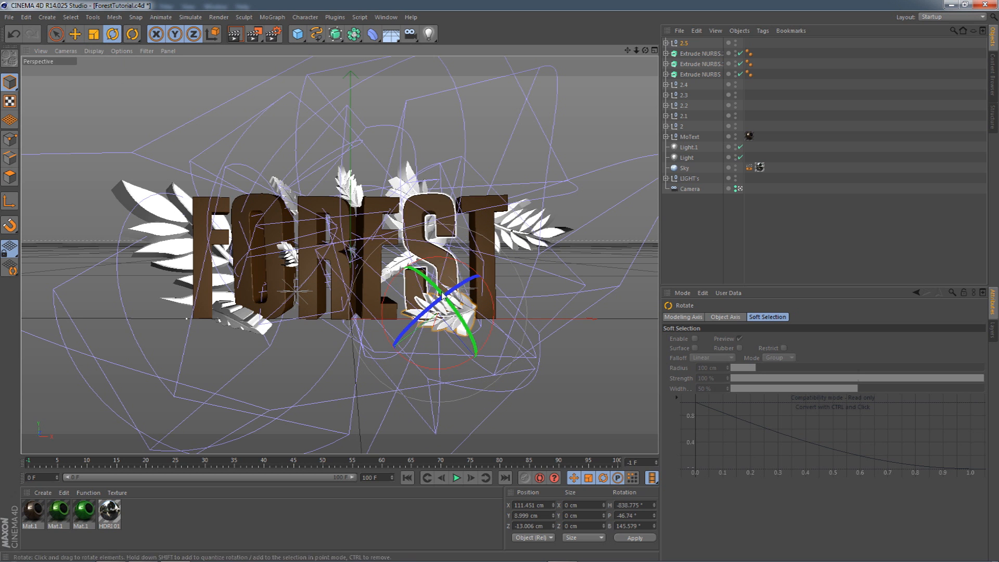
left_click(718, 255)
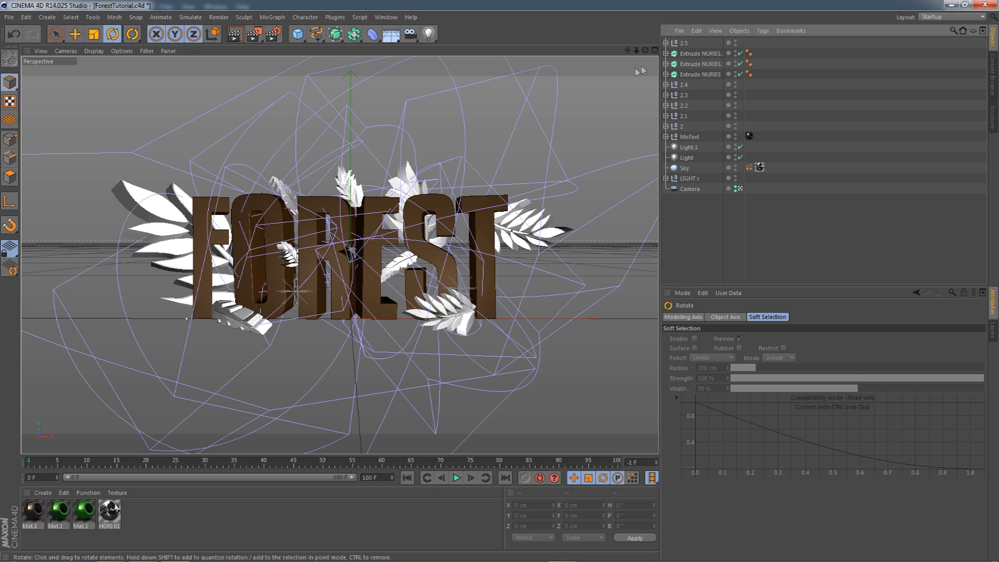
Step: Apply the lighter green Mat.1 to leaf 2.5 with Cubic projection and copy its tag to 2.4, 2.2, 2 and the middle Extrude NURBS
mouse_move(629, 51)
left_mouse_down()
mouse_move(676, 51)
mouse_move(623, 45)
left_mouse_up()
left_click(84, 513)
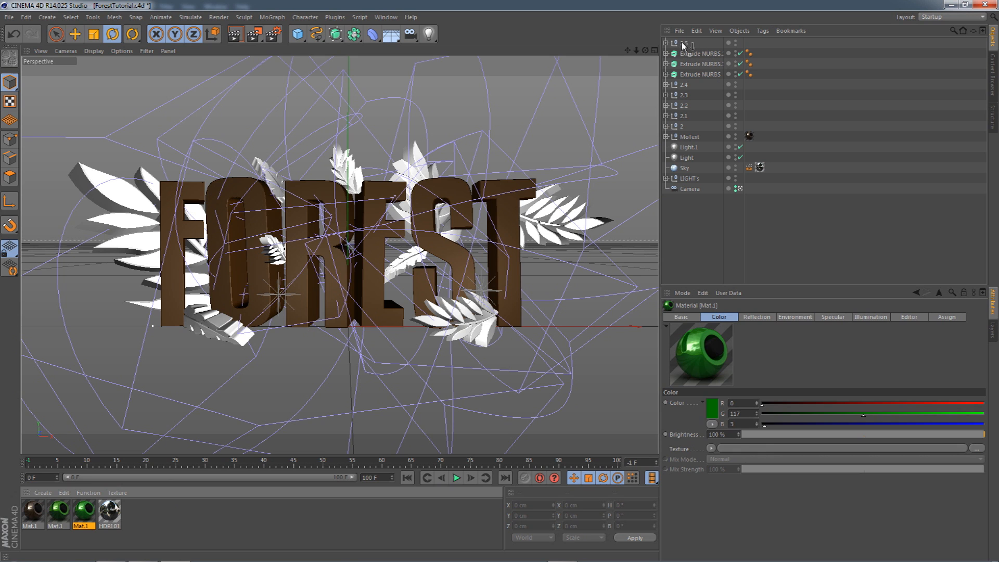
left_click_drag(683, 45, 683, 43)
left_click(736, 360)
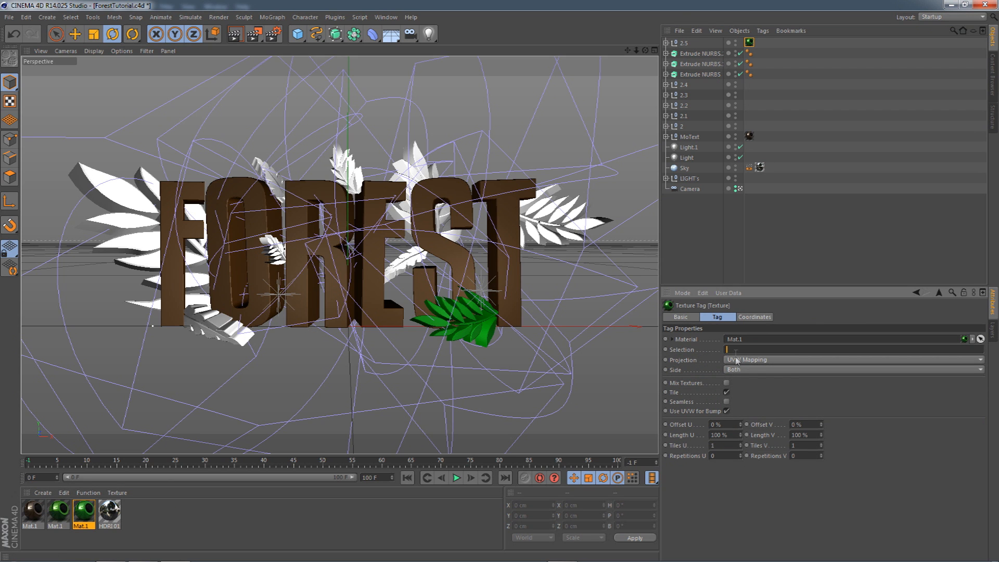
left_click(738, 403)
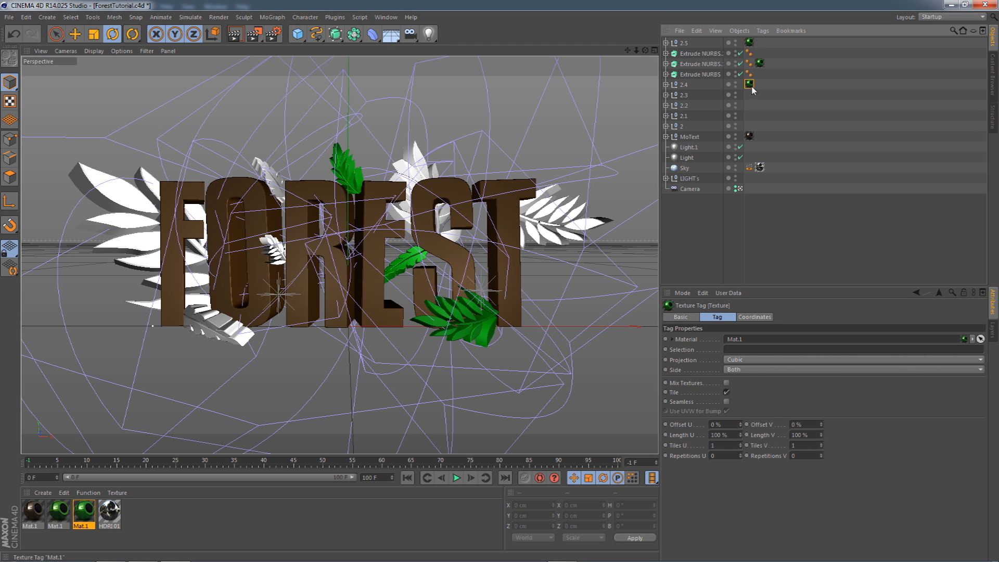
left_click_drag(751, 128, 750, 127, "ctrl")
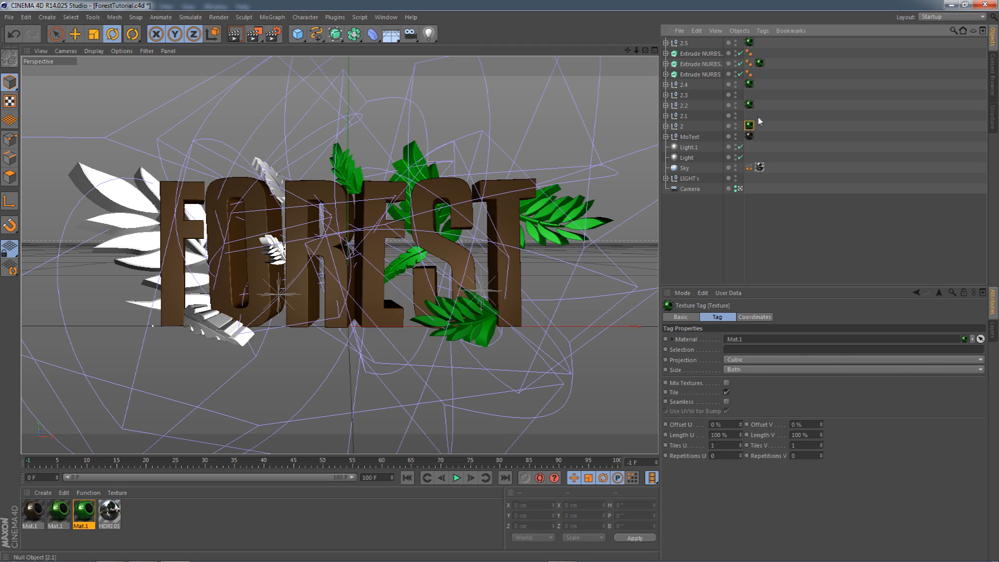
Step: Apply the darker green Mat.1 to leaf 2.1 with Cubic projection and Seamless enabled
left_click_drag(62, 510, 258, 380)
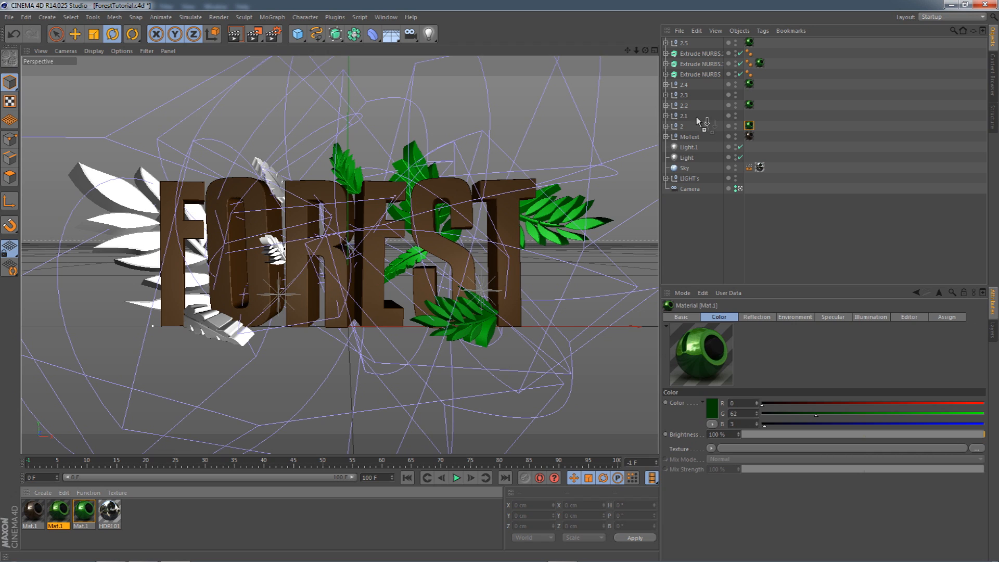
left_click_drag(697, 118, 686, 116)
left_click(748, 360)
left_click(738, 408)
left_click(747, 359)
left_click(740, 401)
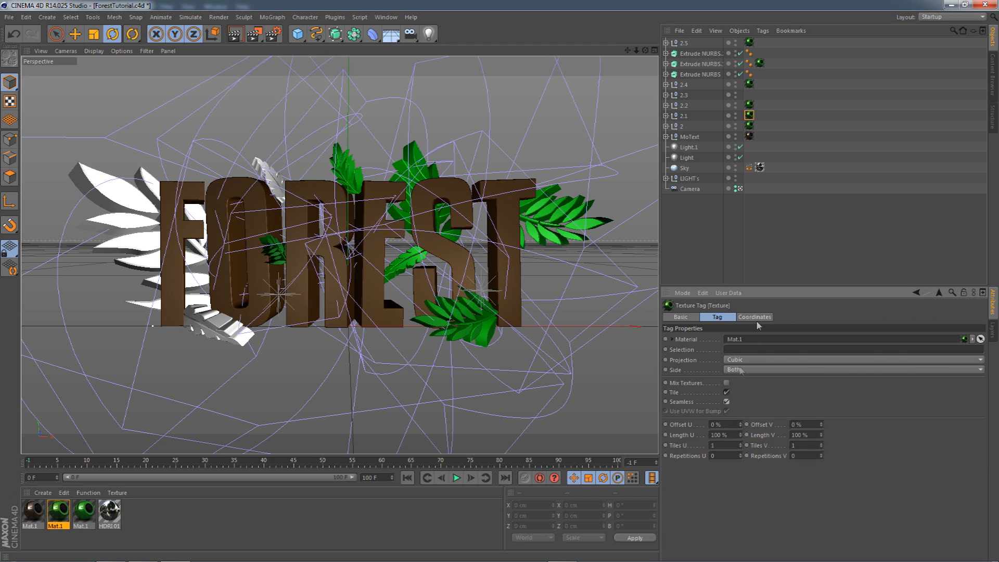
Step: Copy the darker green texture tag from leaf 2.1 to leaf 2.3 and the two untextured Extrude NURBS leaves
left_click(752, 118)
left_click_drag(753, 93, 751, 95, "ctrl")
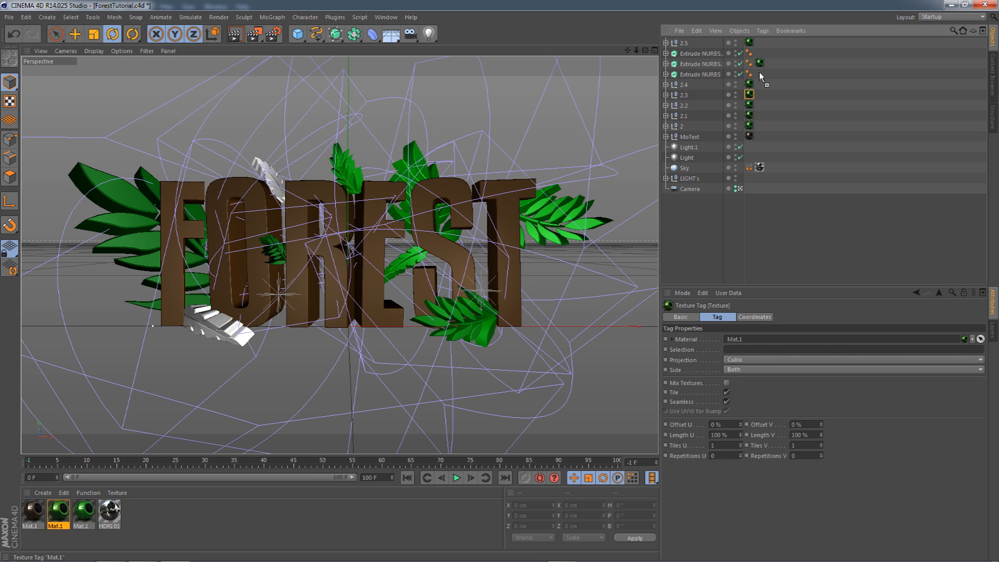
left_click(779, 244)
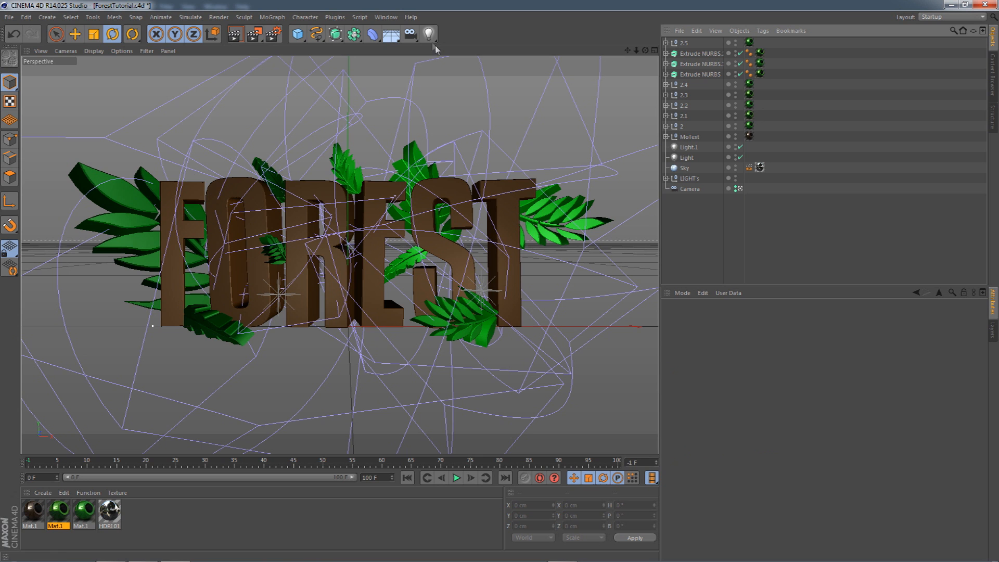
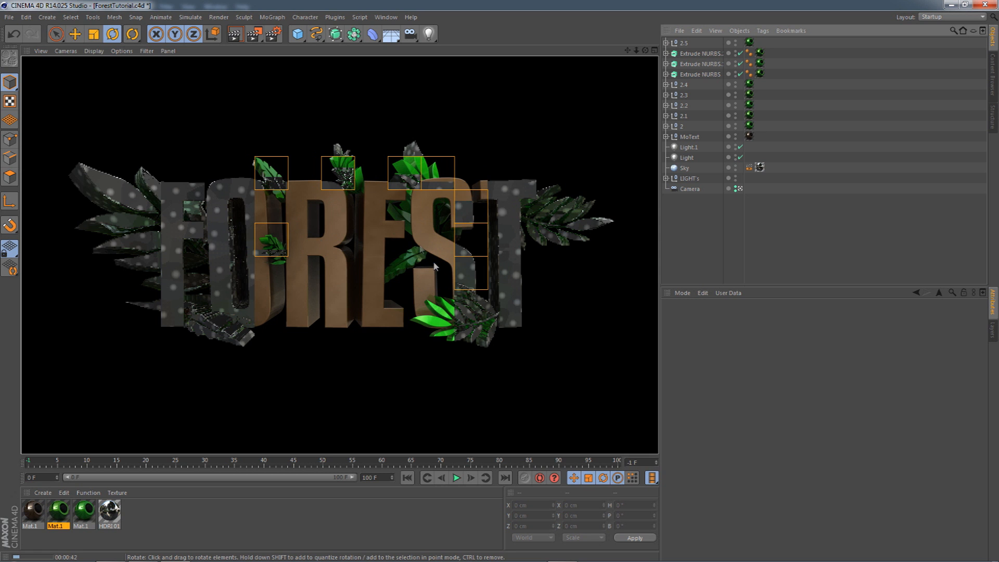
Step: Stop the viewport preview render and review the output width and height in the render settings
left_click(331, 57)
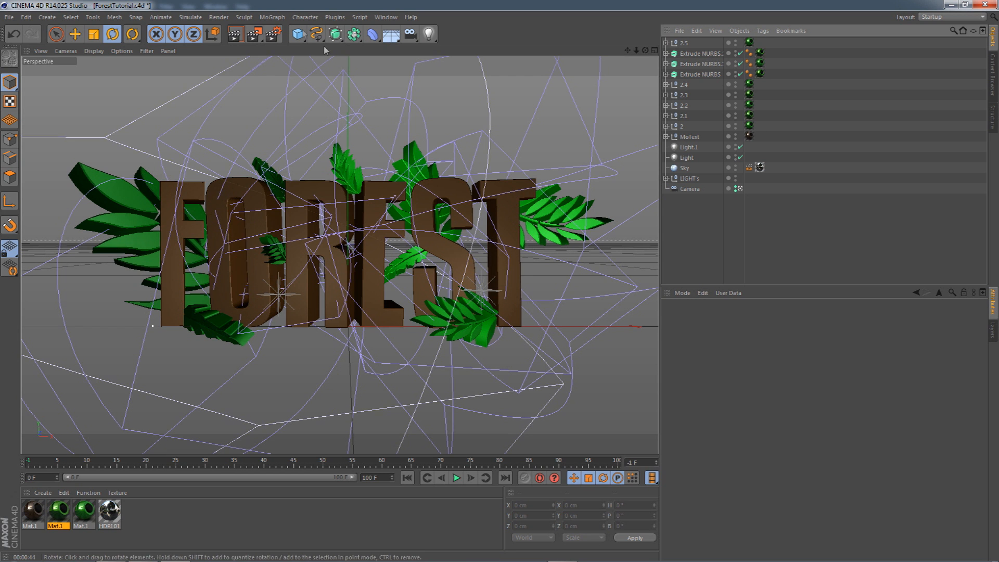
left_click(273, 33)
left_click_drag(238, 13, 390, 104)
left_click(234, 136)
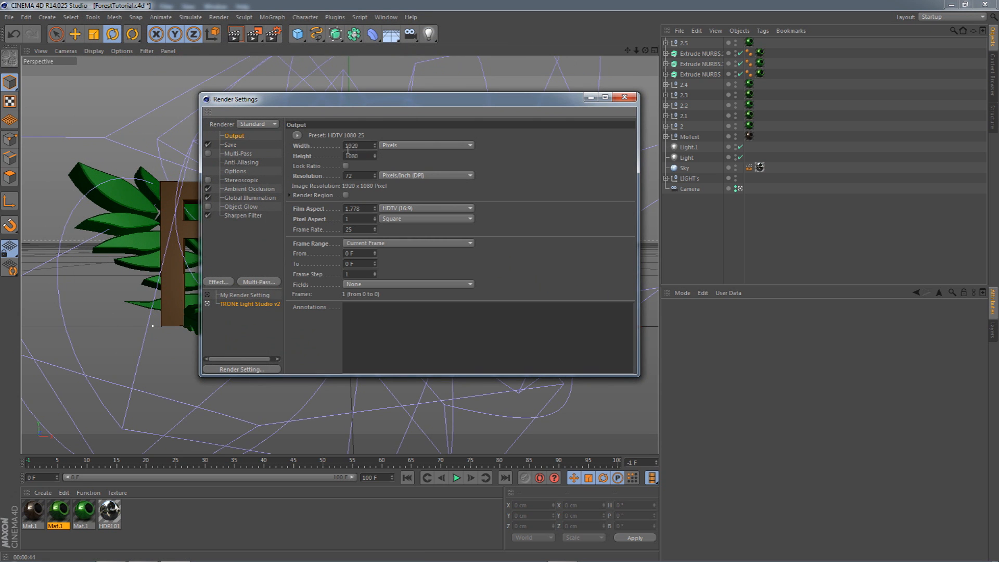
double_click(371, 146)
key("Tab")
key("Tab")
Step: Set the render's save file to Tutorial on the Desktop
left_click(233, 146)
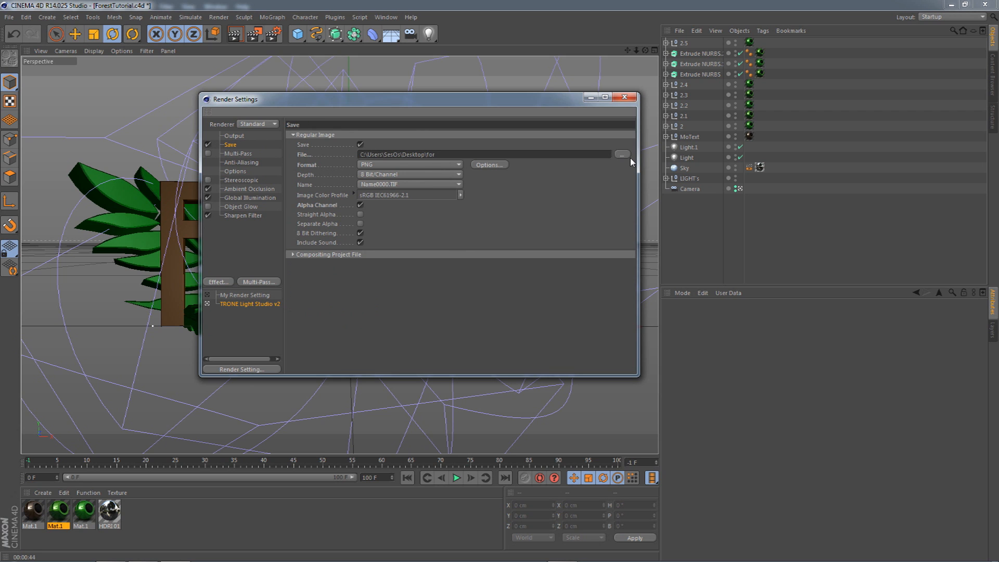
left_click(476, 152)
type("\\tUTO")
key("BackSpace")
key("BackSpace")
key("BackSpace")
type("utorial")
Step: Review the Ambient Occlusion ray length, dispersion, accuracy, sample and contrast settings
left_click(245, 189)
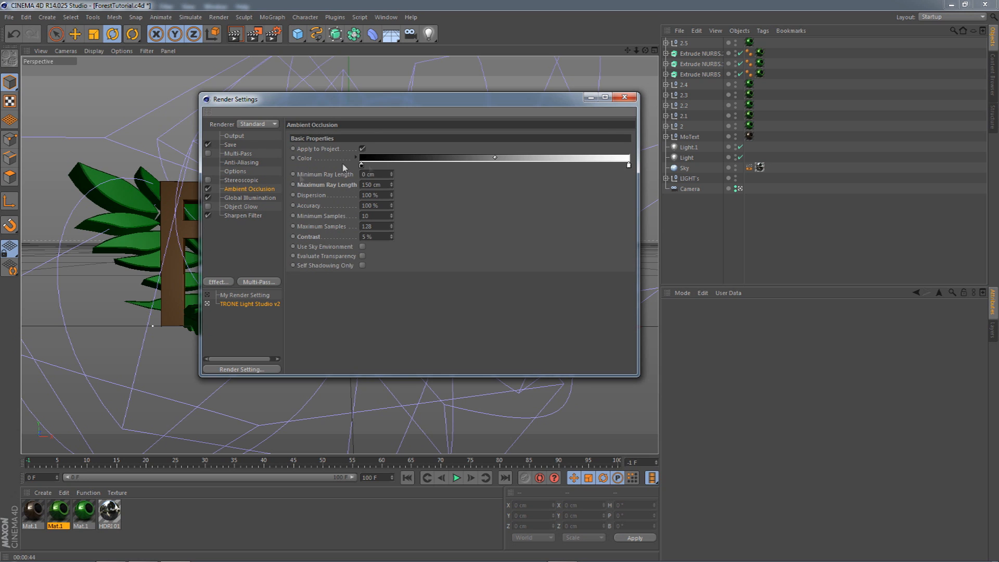
double_click(368, 174)
key("Tab")
key("Tab")
key("Tab")
key("Tab")
key("Tab")
key("Tab")
Step: Review the Global Illumination settings and the Sharpen Filter strength, and close the render settings
left_click(241, 199)
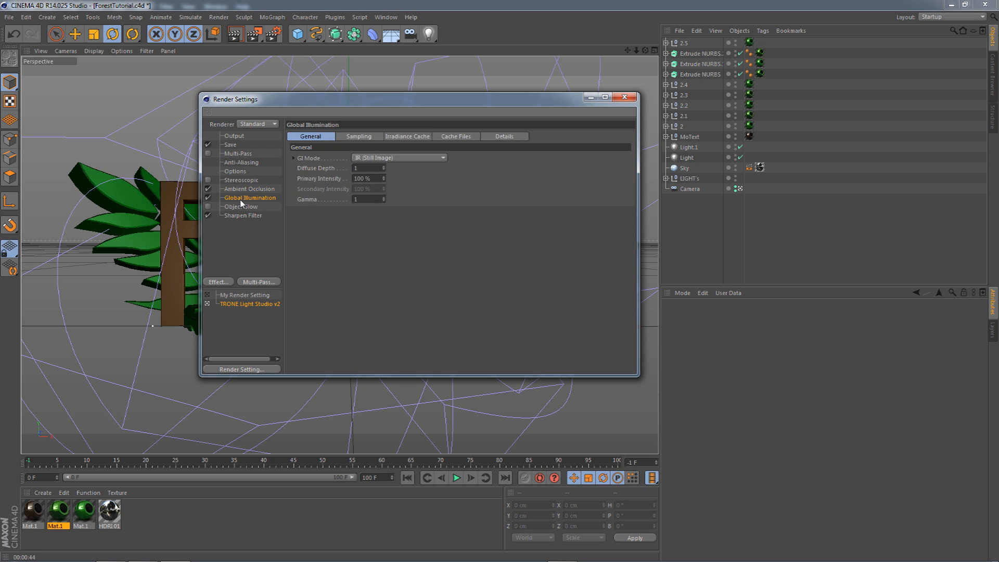
key("Tab")
key("Tab")
left_click(251, 216)
key("Tab")
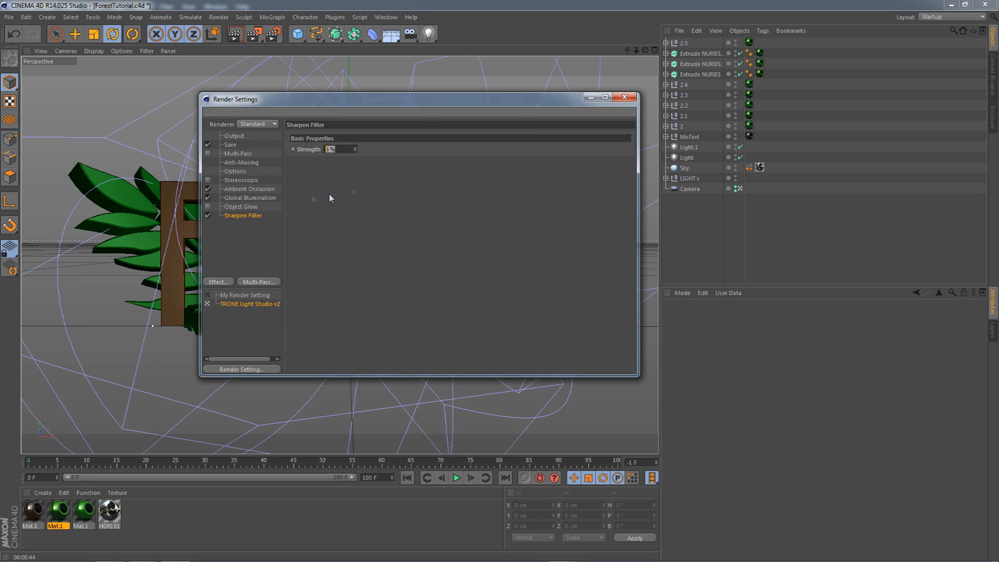
left_click(624, 97)
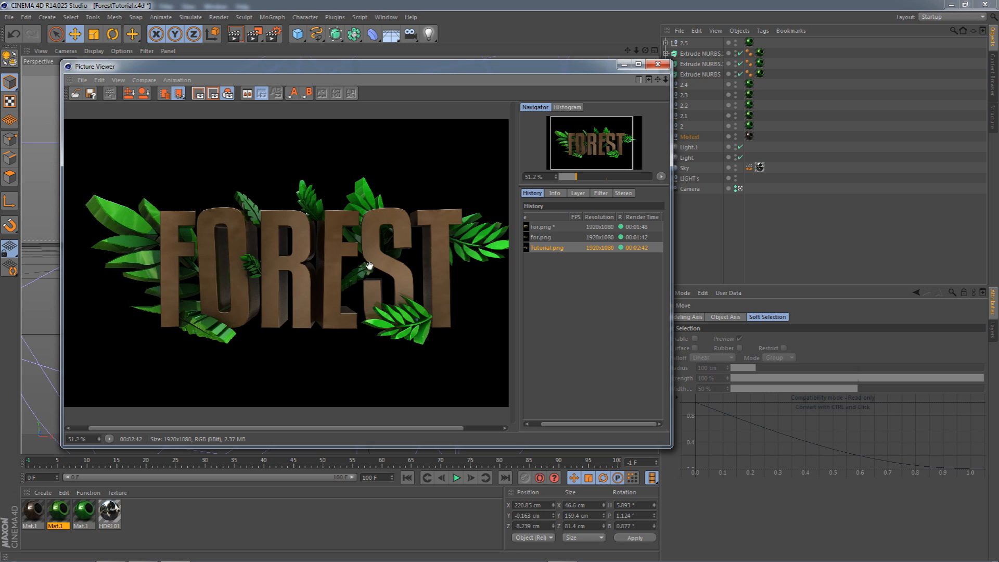
Step: Compare the two earlier for.png renders with Tutorial.png in the Picture Viewer
left_click(544, 238)
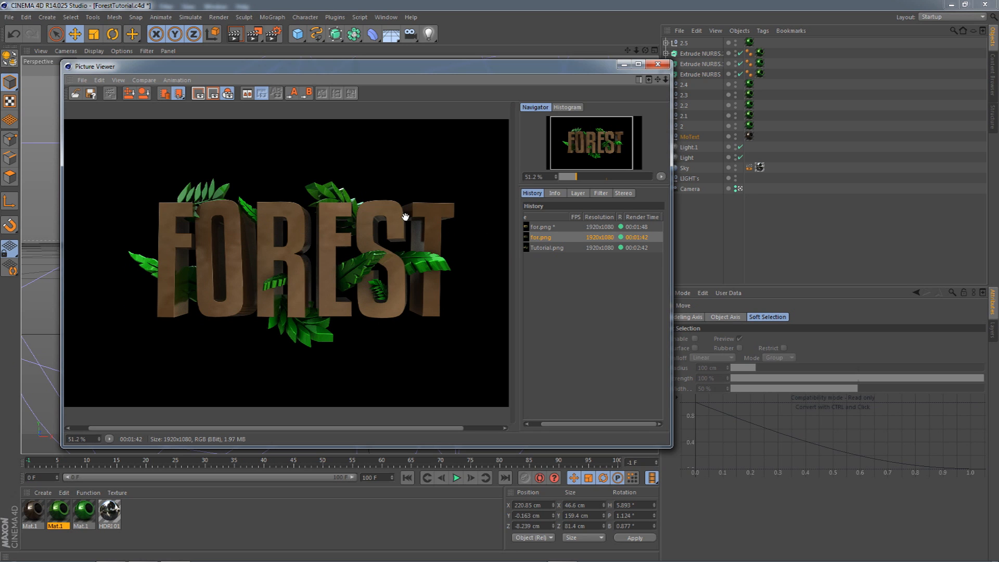
left_click(547, 228)
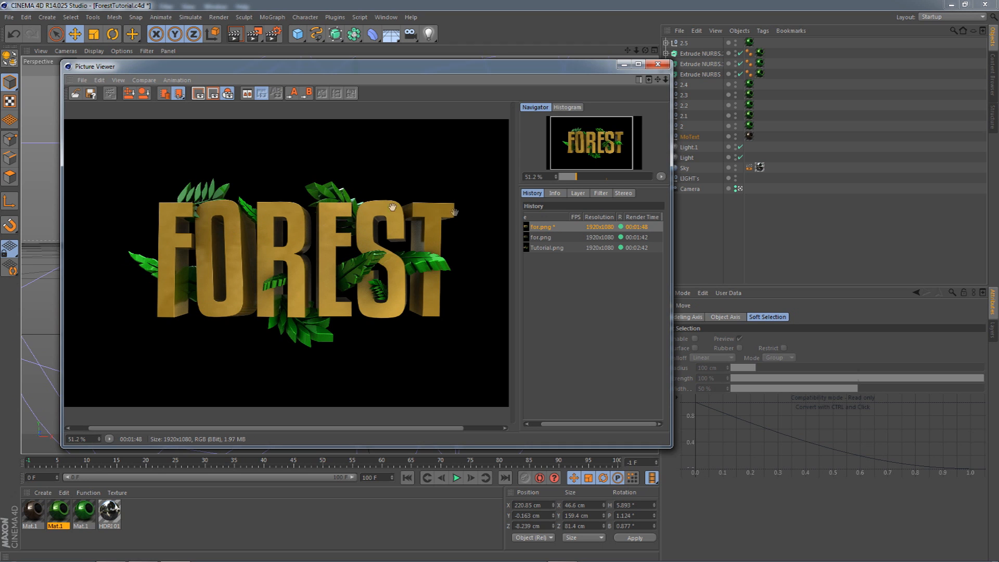
left_click(555, 238)
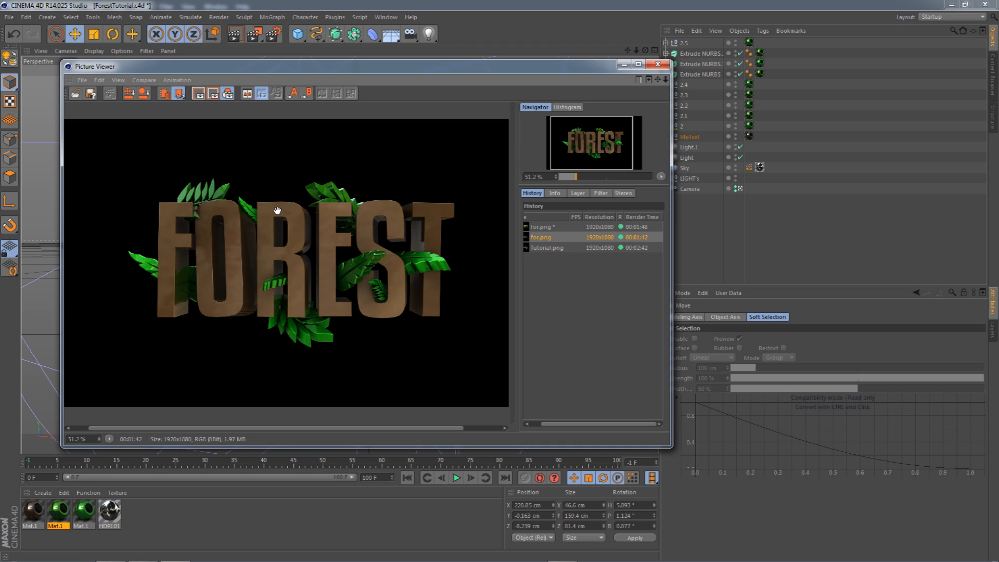
left_click(549, 248)
left_click_drag(460, 251, 456, 254)
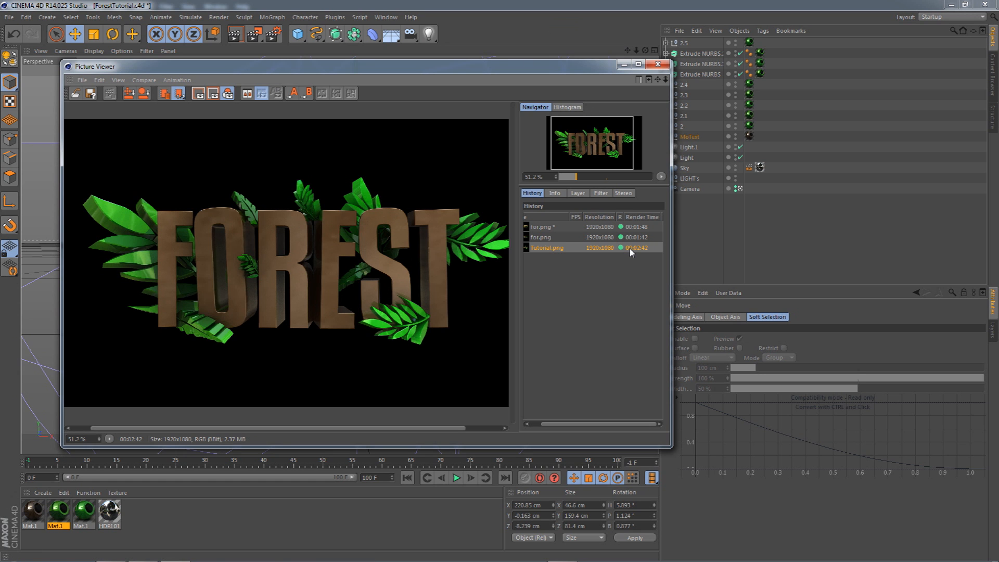
Step: Close the Picture Viewer, switch to forest.psd in Photoshop, and compare the Tutorial layer with the finished Forest group
left_click(658, 64)
left_click(142, 551)
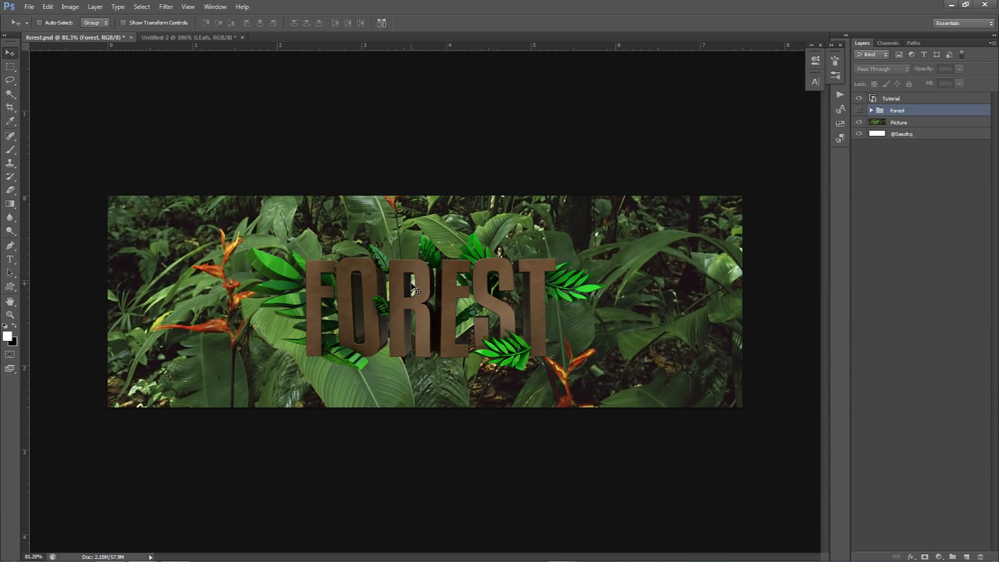
left_click(859, 99)
left_click(860, 110)
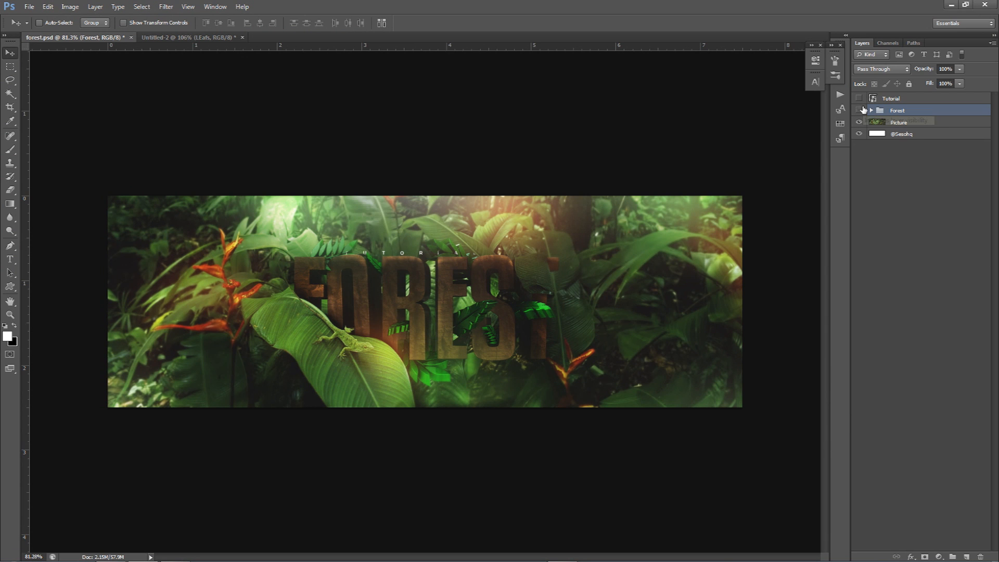
left_click(861, 110)
left_click(861, 99)
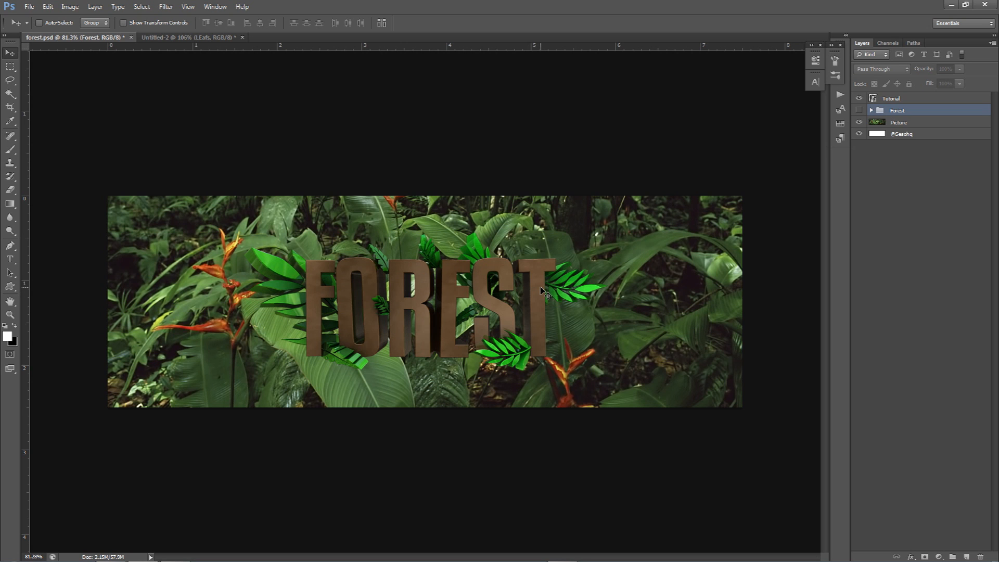
scroll(500, 250, "up", 9, "alt")
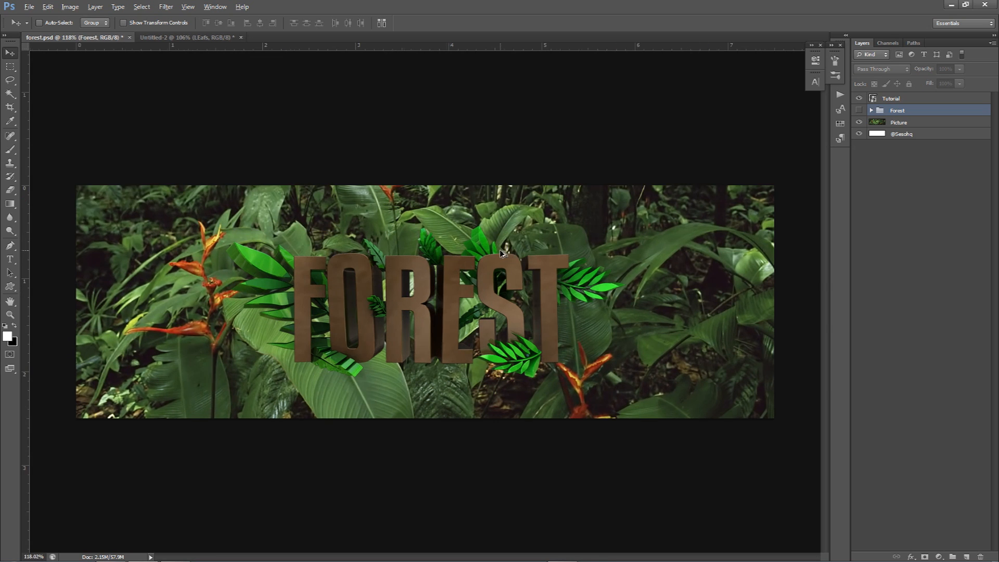
Step: Duplicate the Picture layer and rename the copy 1
scroll(529, 246, "down", 8, "alt")
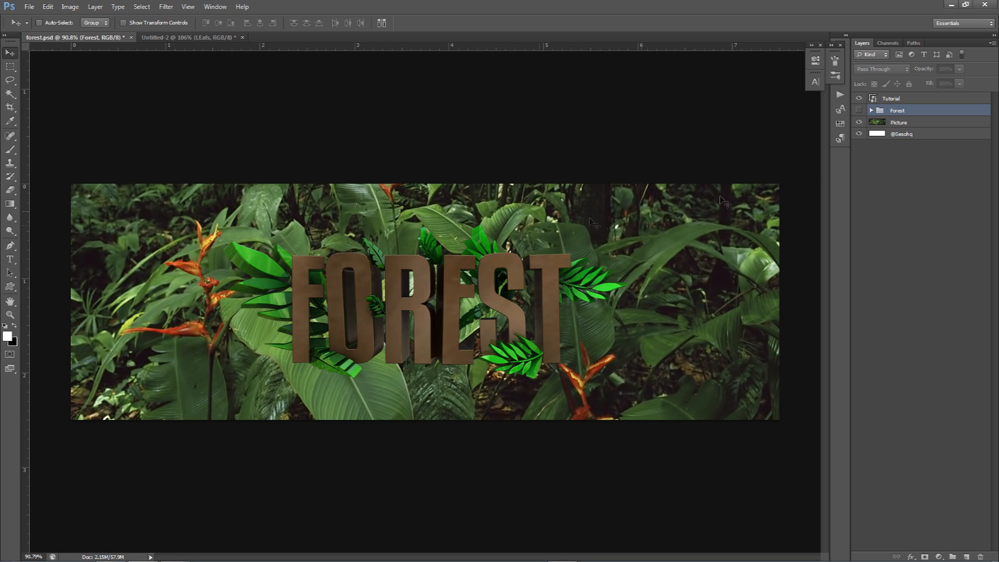
left_click(911, 101)
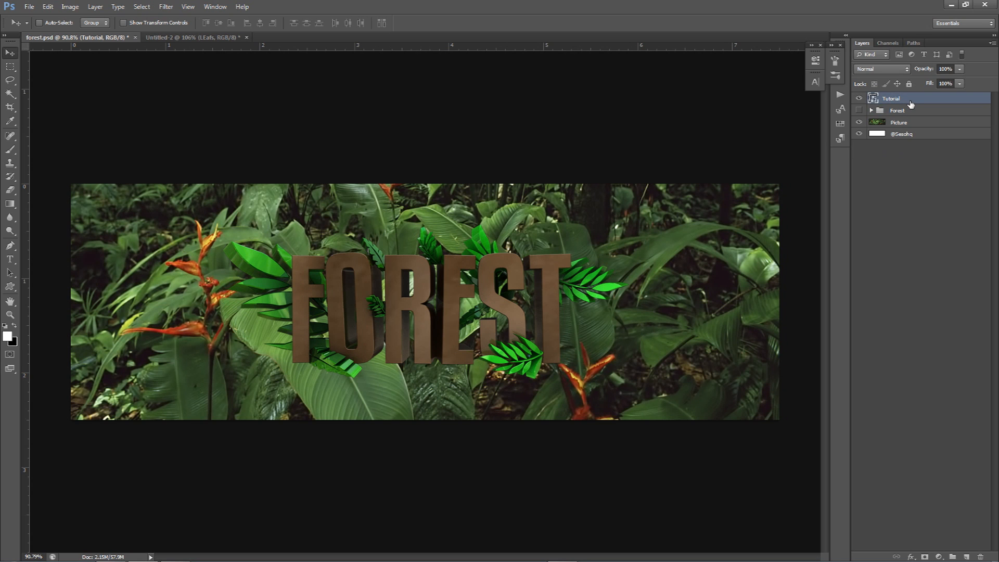
left_click(902, 123)
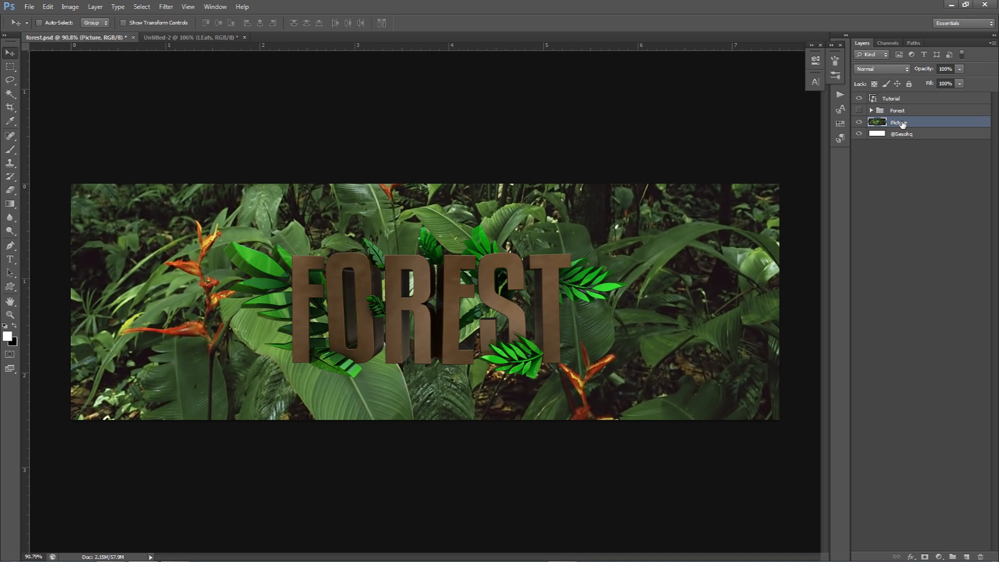
key("ctrl+j")
double_click(903, 122)
type("1")
key("Return")
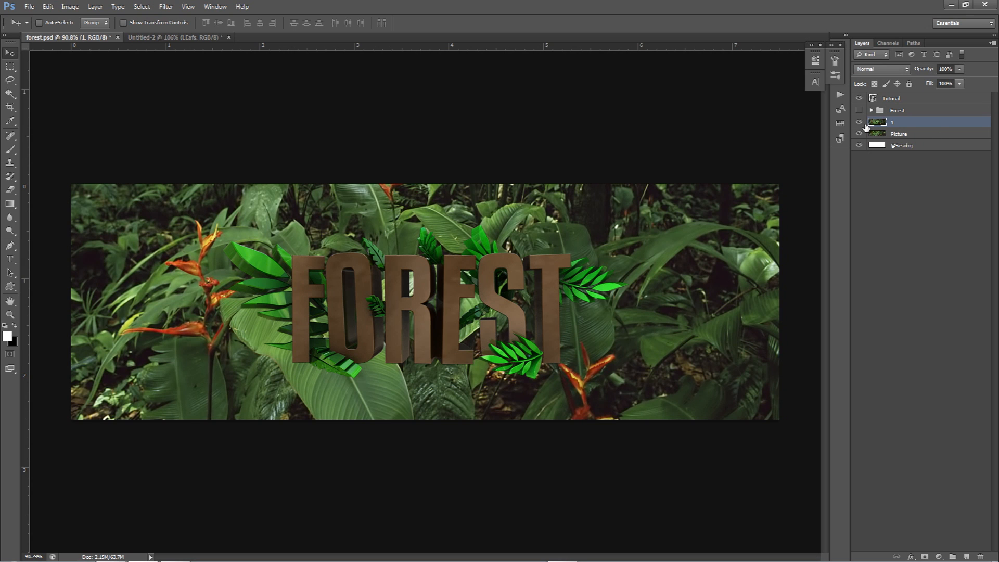
Step: Lower the Tutorial layer's opacity to 30% and start a pen path along the upper edge of the leaf behind the T
left_click(907, 100)
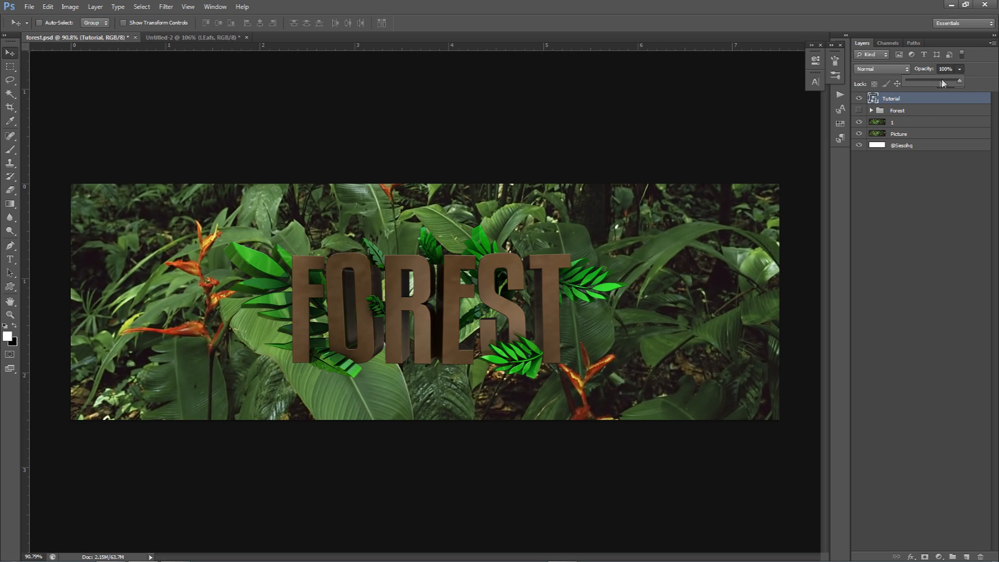
left_click_drag(943, 83, 925, 84)
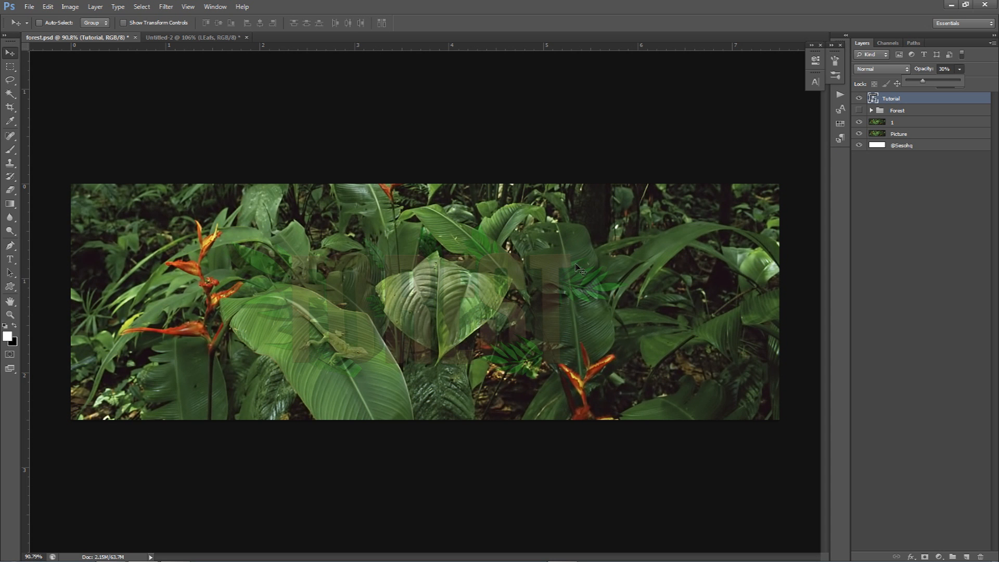
key("p")
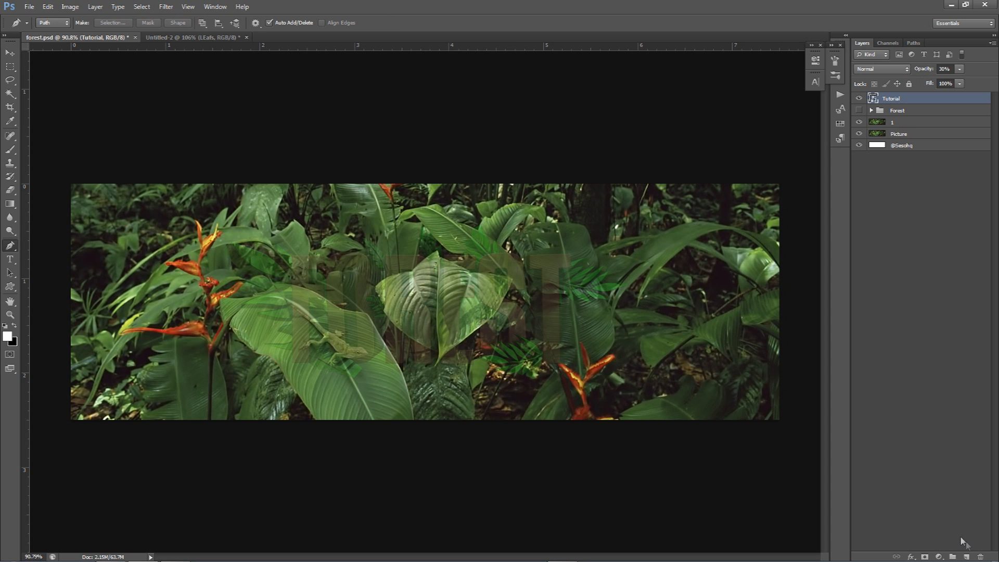
scroll(580, 268, "up", 8, "alt")
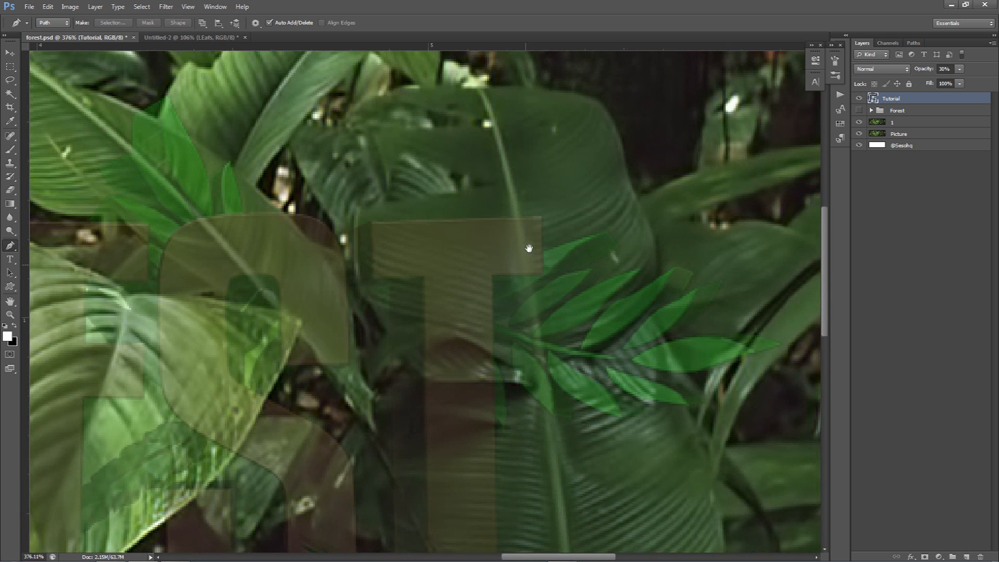
scroll(529, 248, "down", 3, "alt")
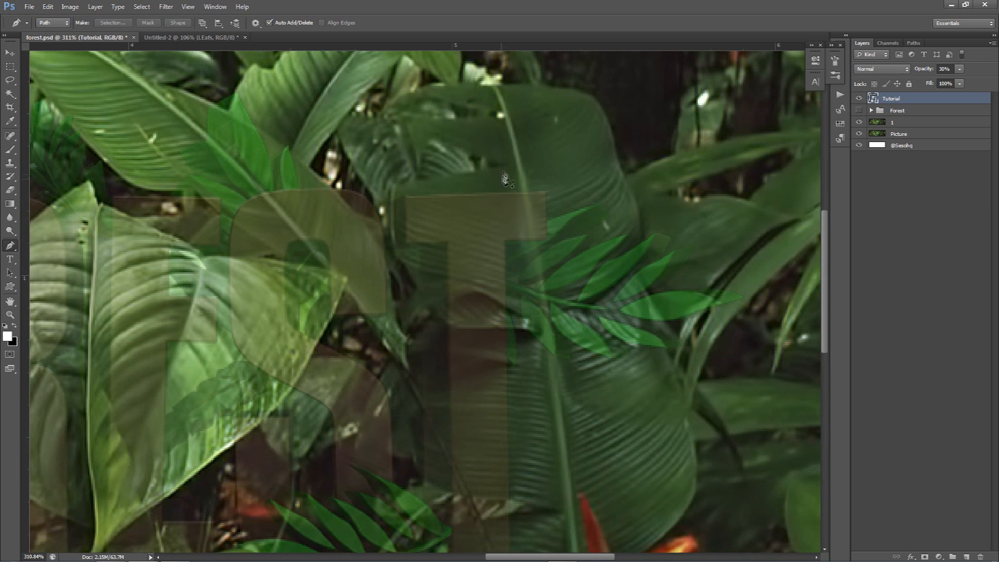
left_click(505, 166)
mouse_move(448, 180)
left_mouse_down()
mouse_move(435, 186)
mouse_move(446, 179)
left_mouse_up()
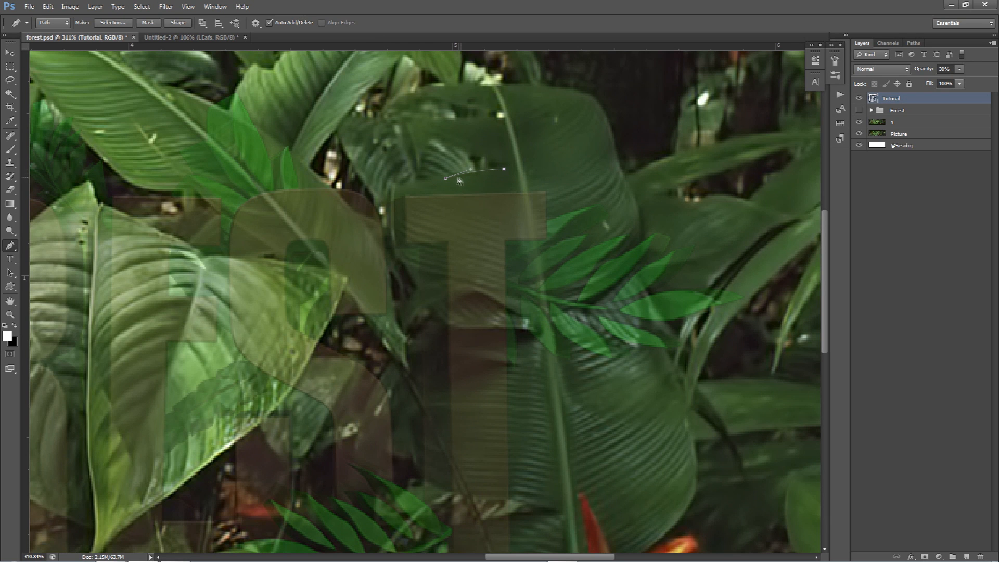
left_click(397, 184)
scroll(438, 286, "down", 1, "alt")
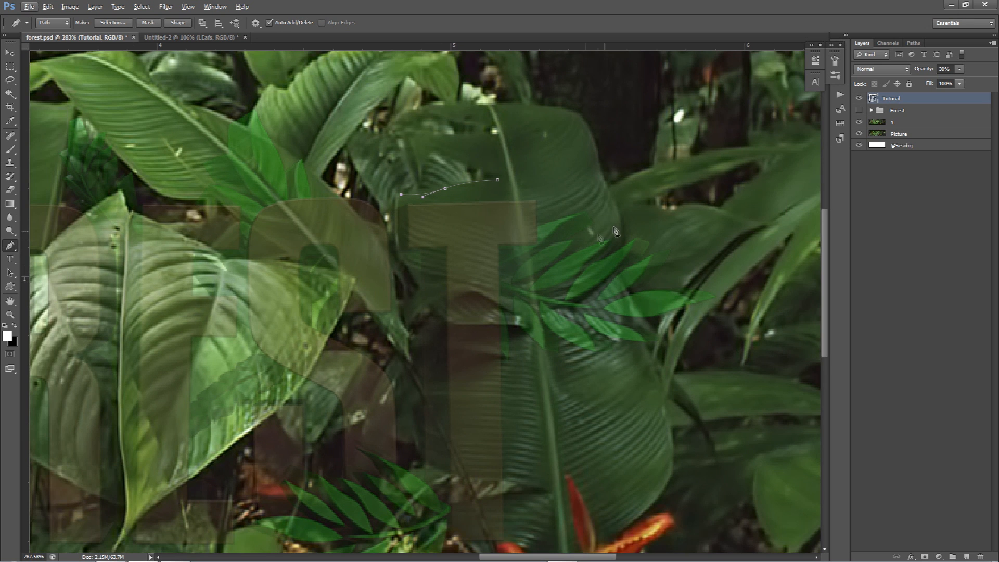
Step: Reduce the Tutorial layer's opacity to 12% and continue the path in a curve down the leaf's outer edge
left_click(959, 68)
left_click_drag(956, 80, 948, 82)
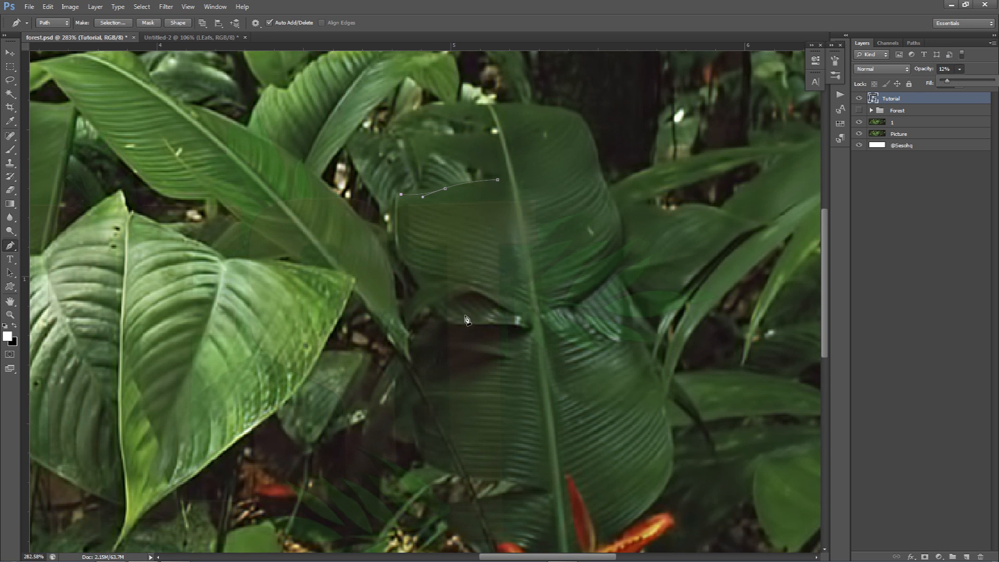
left_click_drag(448, 323, 524, 378)
left_click(447, 322, "alt")
Step: Continue the path straight along the leaf's lower edge and close it along the midrib
mouse_move(517, 327)
left_mouse_down()
mouse_move(526, 324)
mouse_move(498, 325)
left_mouse_up()
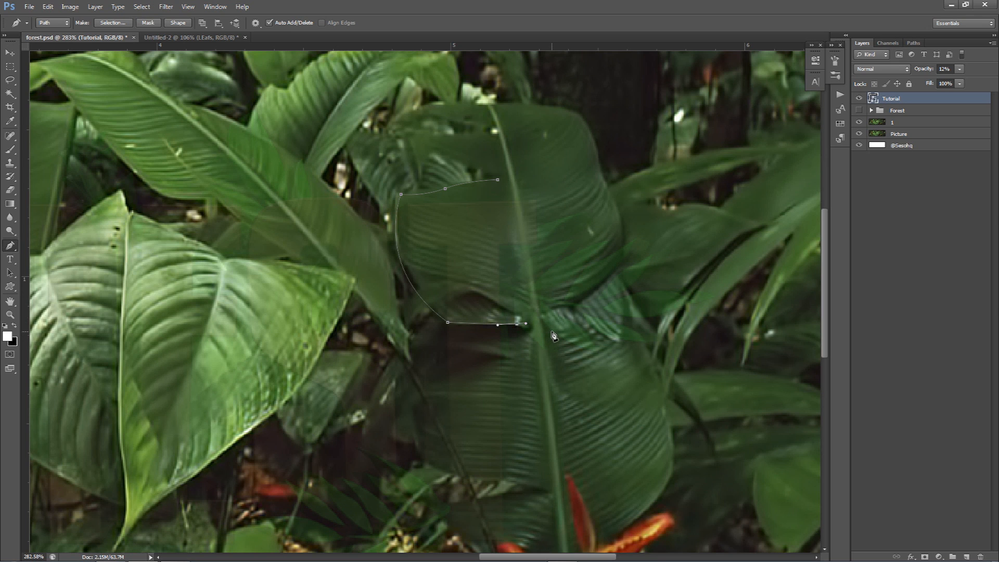
left_click_drag(498, 180, 461, 137)
left_click(454, 116, "ctrl")
Step: Check the closed path with the Tutorial layer hidden, then show the layer at 35% opacity
left_click(860, 99)
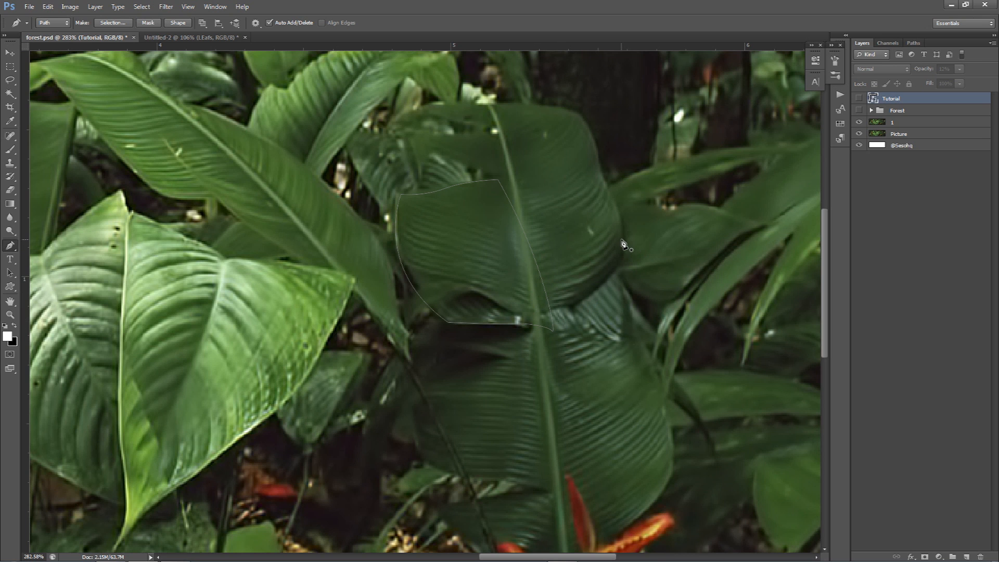
left_click(859, 99)
left_click(959, 70)
left_click(859, 110)
left_click_drag(597, 219, 616, 195)
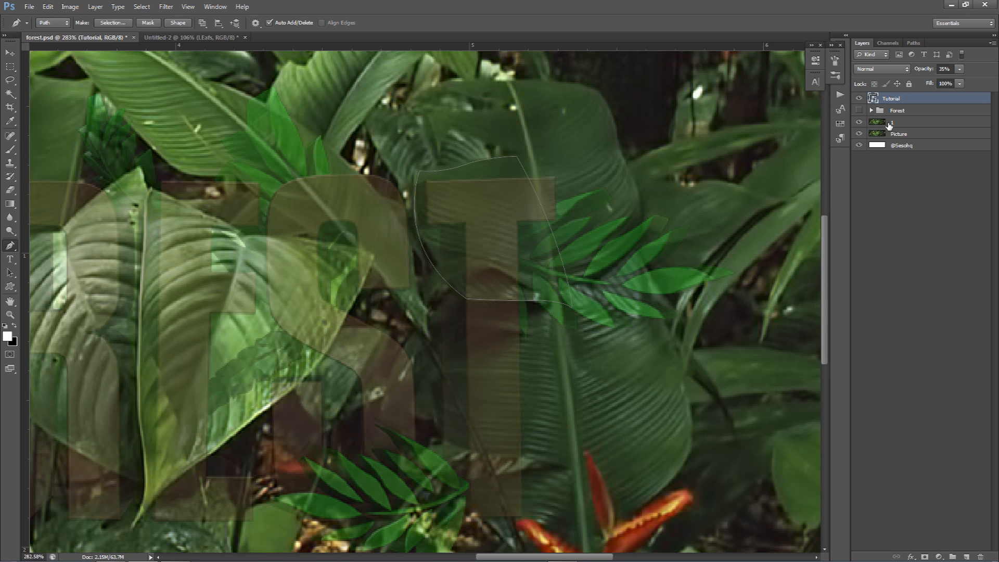
Step: On layer 1, convert the closed leaf path into a new anti-aliased selection with a 0 px feather
left_click(939, 120)
right_click(536, 206)
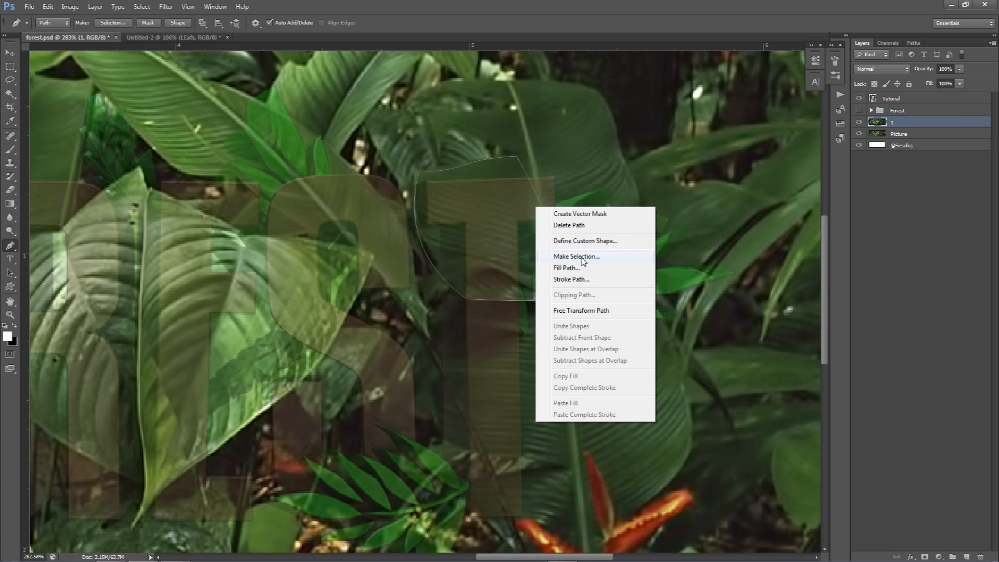
left_click(564, 256)
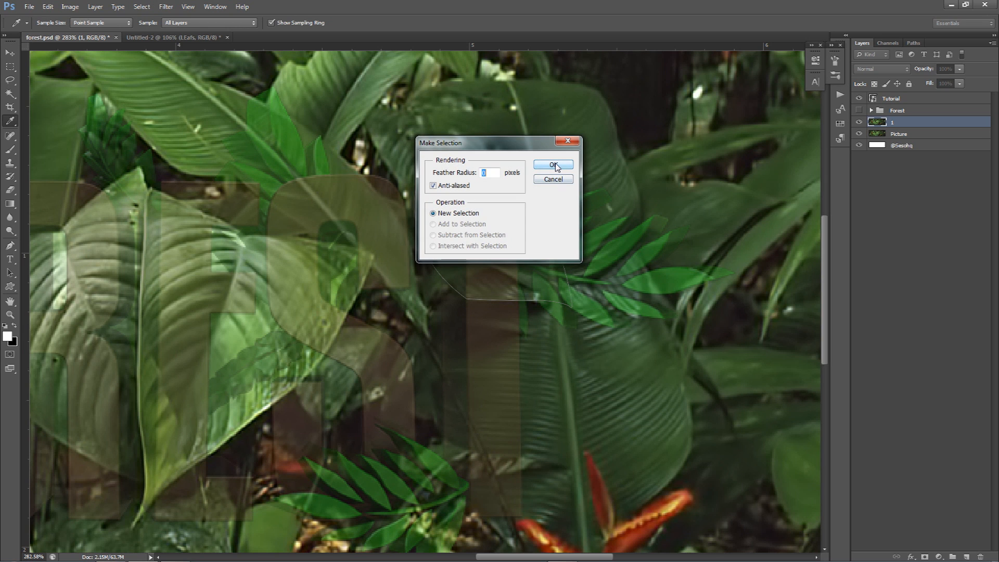
left_click_drag(521, 143, 632, 165)
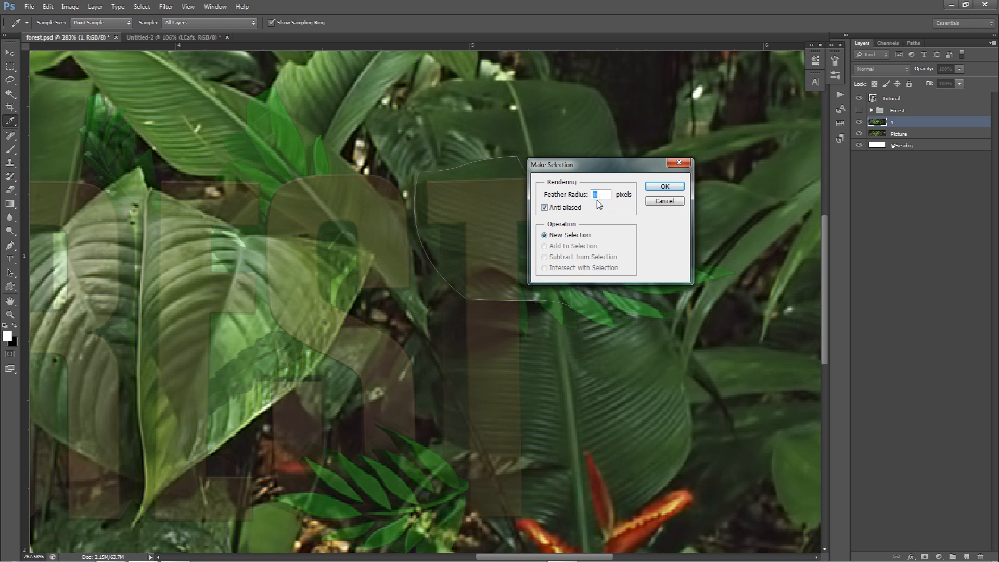
left_click(665, 187)
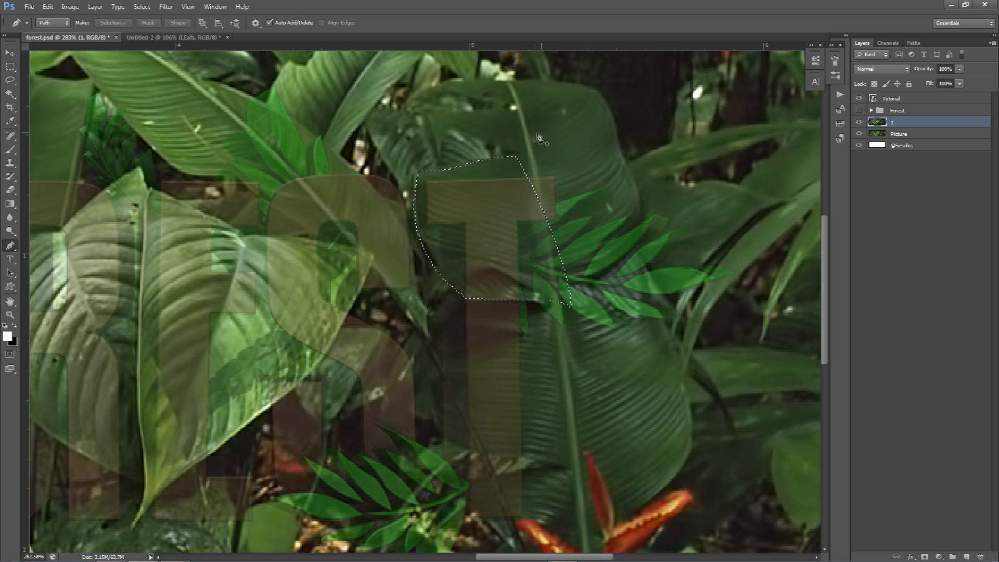
Step: Cut the selected leaf area to a new layer and name it LEaf for T
left_click(9, 66)
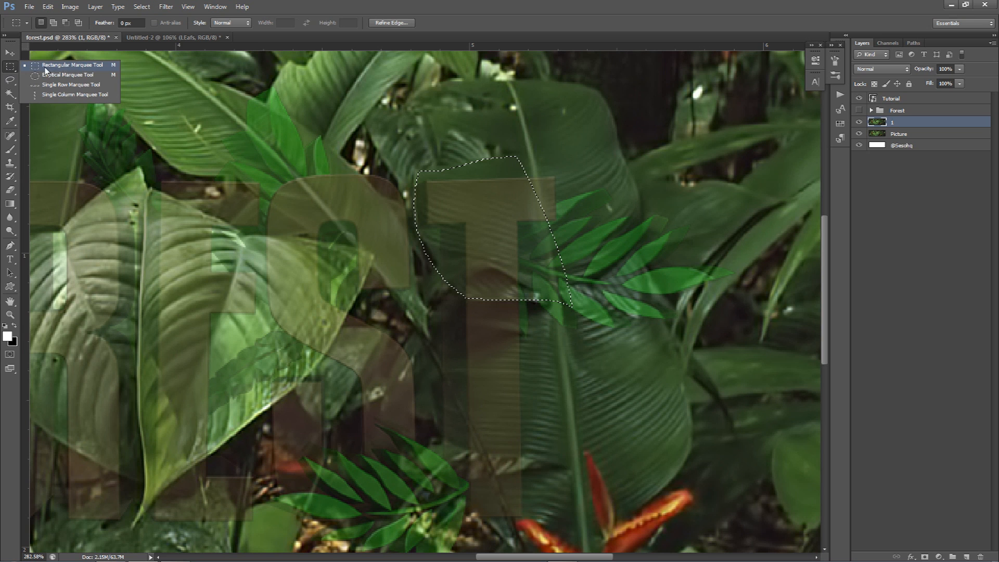
right_click(569, 201)
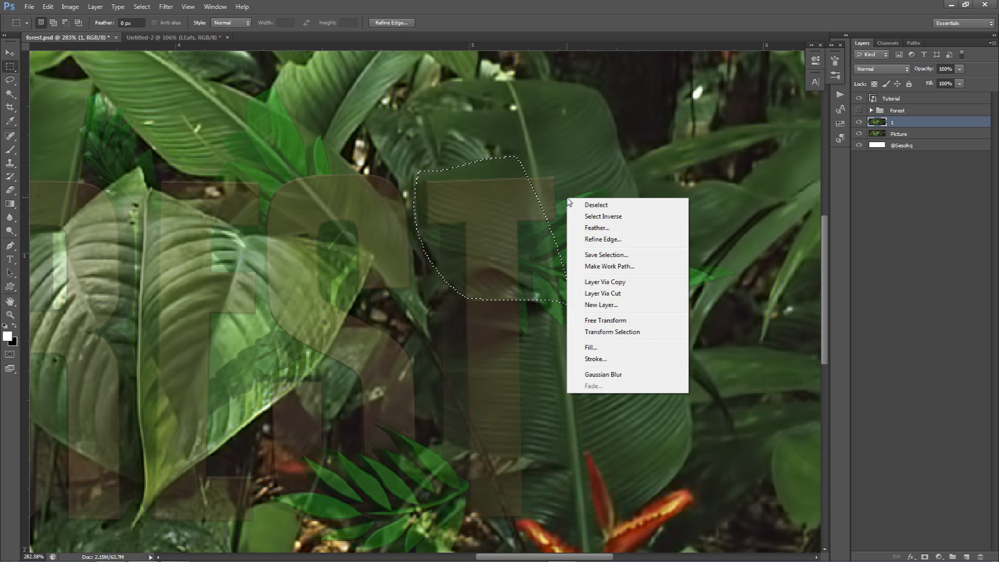
left_click(607, 294)
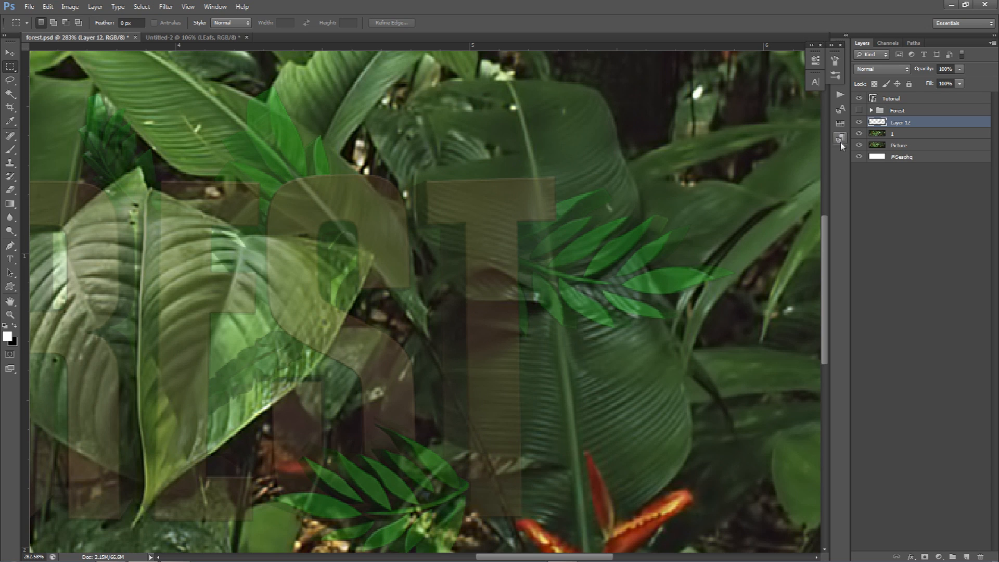
key("v")
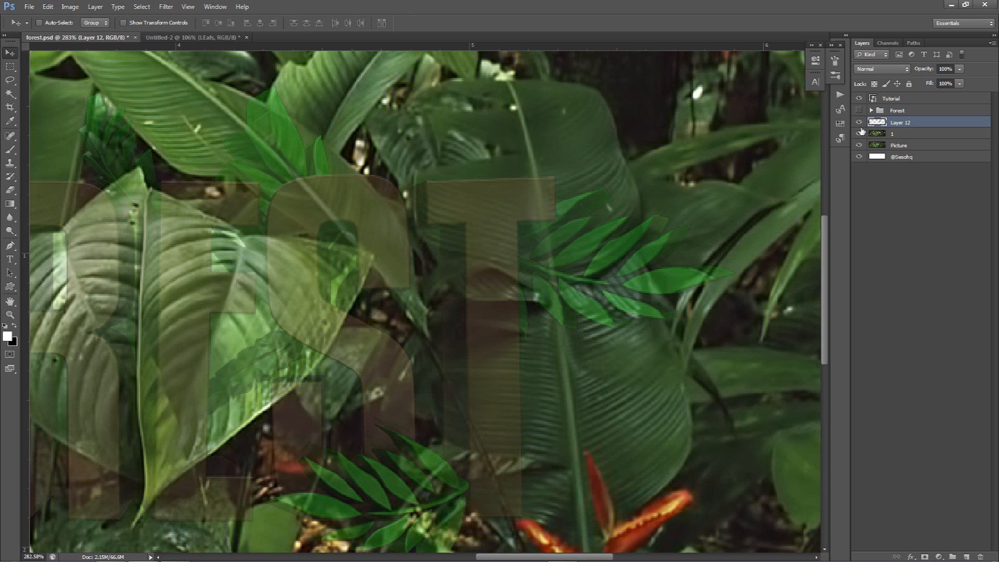
double_click(908, 122)
type("LEaf for T")
key("Return")
Step: Merge layer 1 into Picture, duplicate the result as layer 2, and hide layer 2
left_click(895, 135)
key("ctrl+e")
key("ctrl+j")
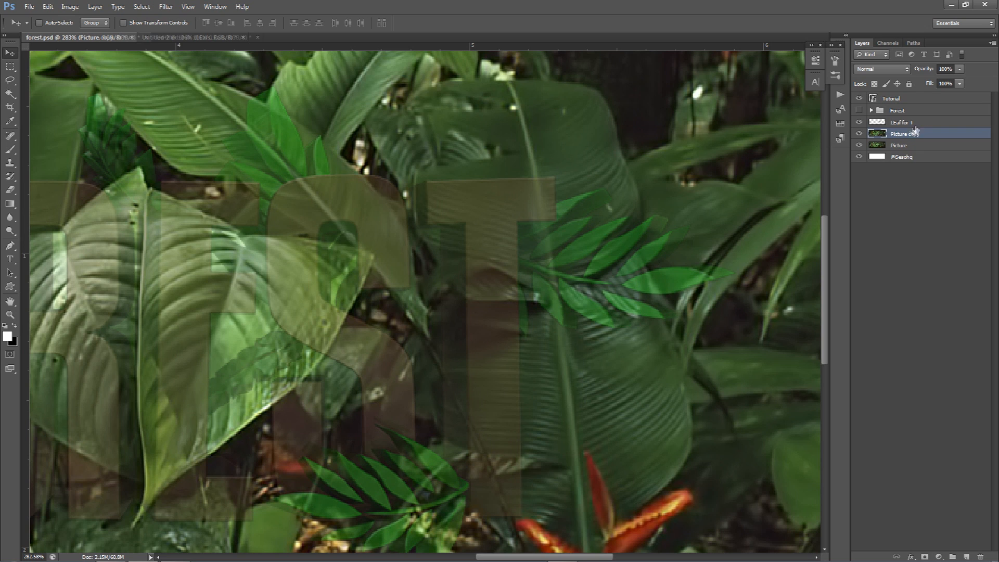
double_click(899, 134)
type("2")
left_click(902, 176)
left_click(859, 133)
Step: Move the LEaf for T layer above the Tutorial layer
left_click(912, 122)
left_click_drag(908, 122, 882, 95)
left_click(885, 110)
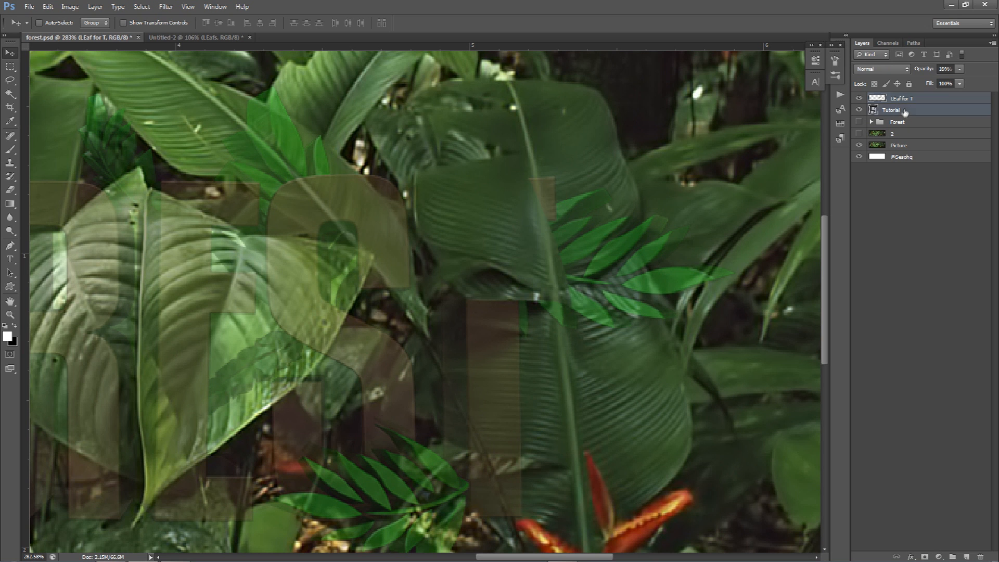
Step: Restore the Tutorial layer's opacity to 100% and check how the leaf piece covers the letter T
left_click(960, 69)
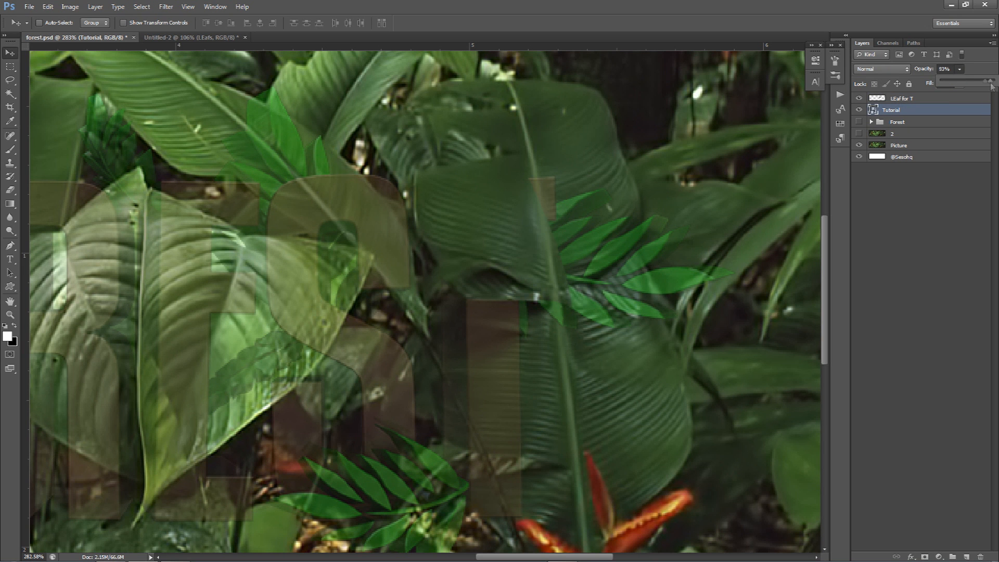
left_click_drag(991, 86, 998, 87)
left_click(643, 241)
scroll(641, 243, "down", 5, "alt")
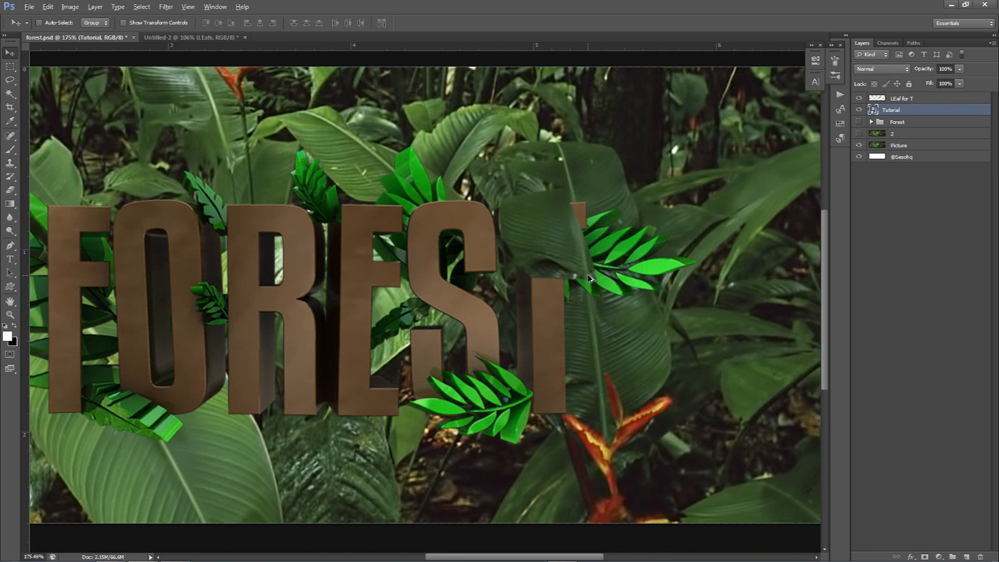
scroll(591, 278, "down", 3, "alt")
scroll(578, 286, "up", 5, "alt")
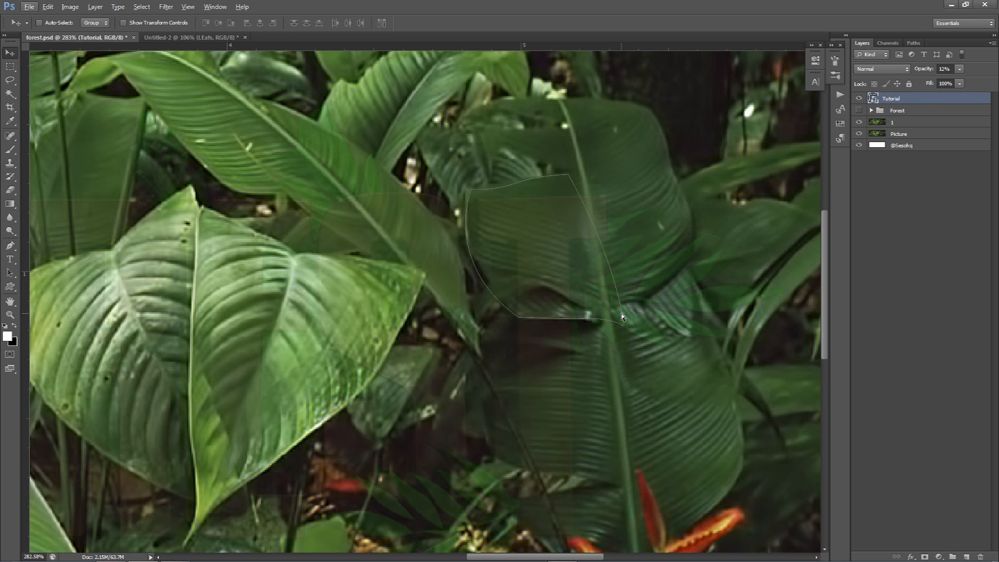
Step: Undo the leaf cut-out and layer changes back to the pen path stage
key("ctrl+alt+z")
key("ctrl+alt+z")
key("ctrl+alt+z")
key("ctrl+alt+z")
key("ctrl+alt+z")
Step: Move the path's last anchor up to the leaf's lower corner, refine its curve, and continue along the wavy lower edge to the midrib
key("p")
left_click_drag(518, 317, 503, 301, "ctrl")
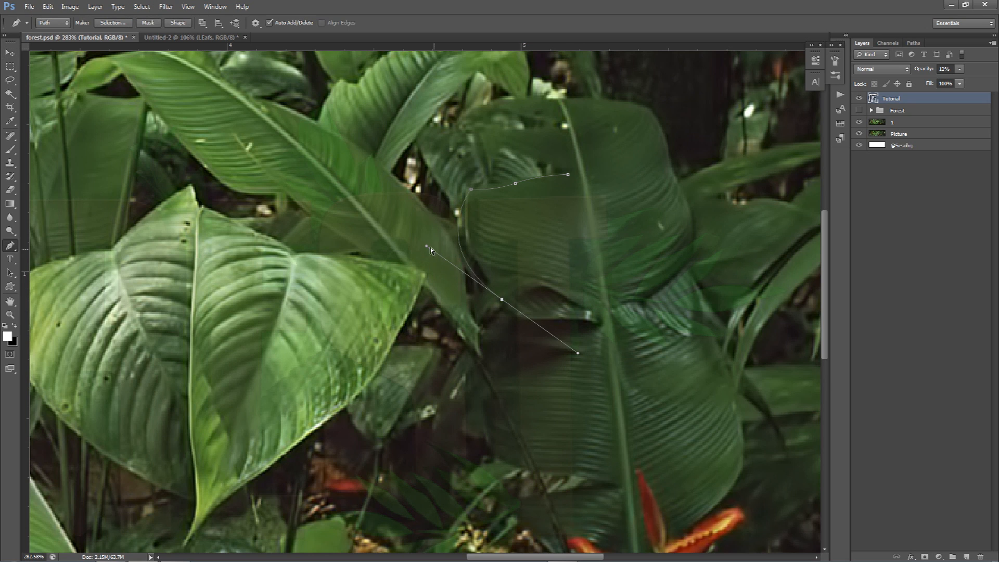
left_click_drag(427, 246, 450, 244, "ctrl")
left_click_drag(543, 285, 577, 284)
left_click_drag(569, 370, 524, 311, "ctrl")
left_click_drag(596, 313, 627, 316)
Step: Close the leaf path with a curved segment following the midrib back to the starting anchor
left_click_drag(568, 175, 562, 73)
key("ctrl+z")
left_click_drag(568, 174, 569, 173)
key("ctrl+z")
left_click_drag(569, 174, 536, 161)
Step: Convert the path into a selection with a 0 px feather and place that leaf area of layer 1 on a new layer
right_click(682, 197)
left_click(705, 246)
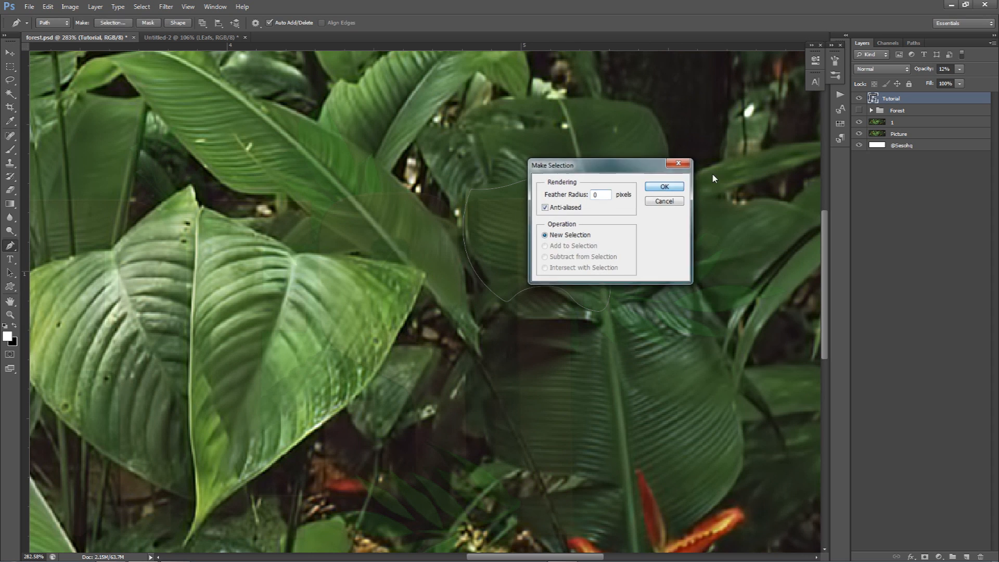
left_click(664, 186)
left_click(910, 123)
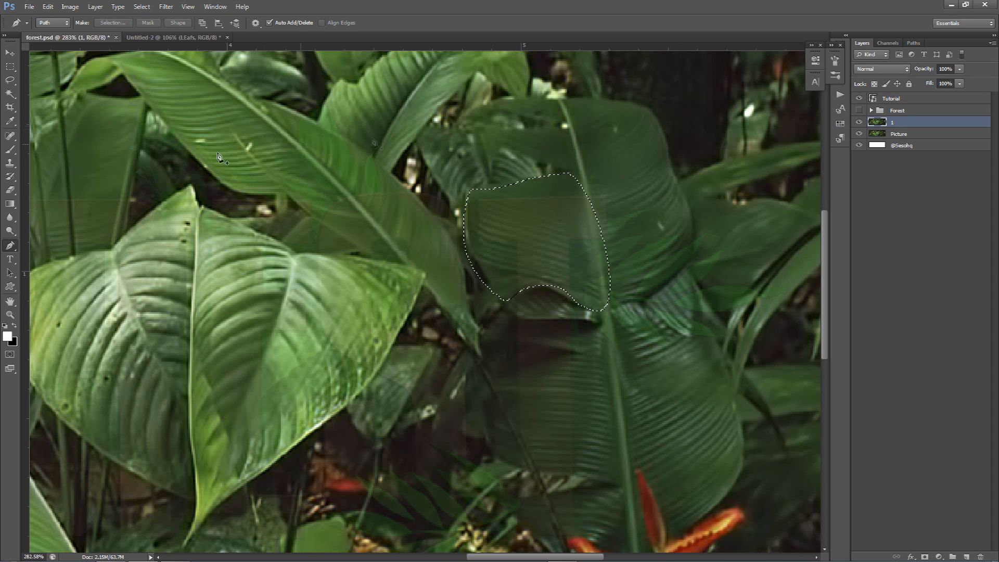
left_click(10, 67)
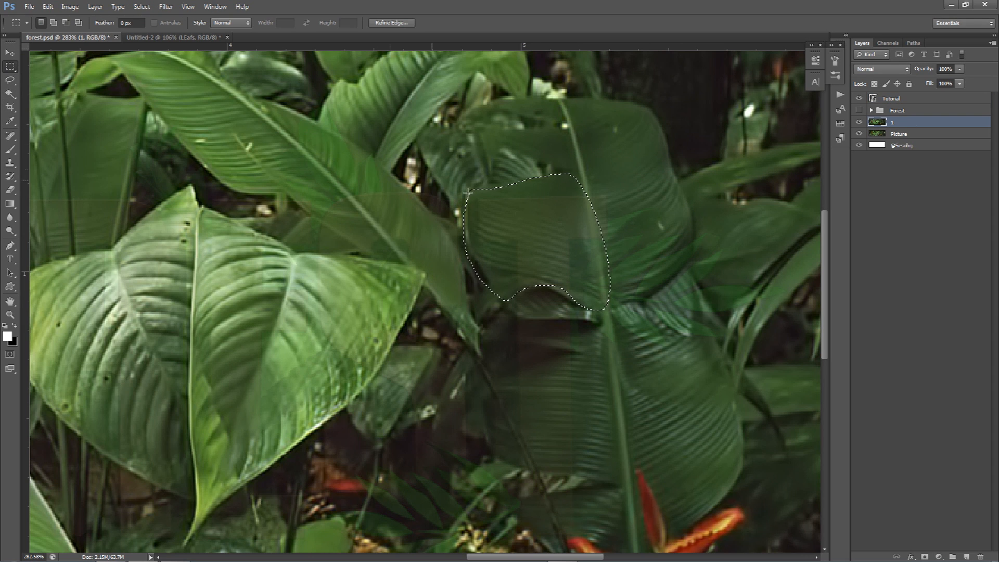
right_click(534, 218)
left_click(542, 303)
Step: Merge layer 1 into Picture, then duplicate Picture and rename the copy 2
left_click(912, 135)
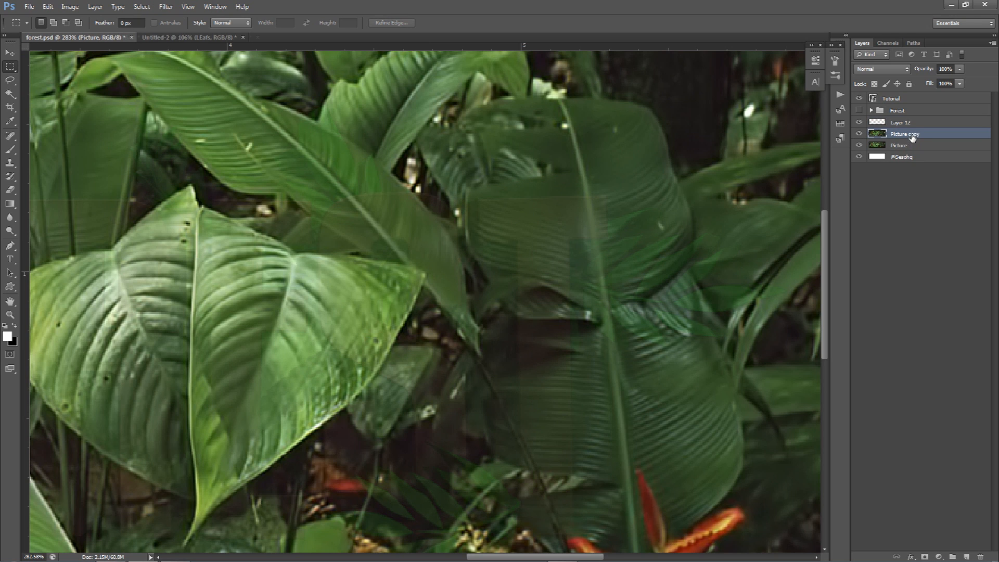
double_click(904, 135)
type("2")
Step: Move the cut-out leaf layer above the Tutorial layer and rename it Lraf for T
left_click(940, 123)
left_click_drag(940, 123, 904, 98)
double_click(904, 99)
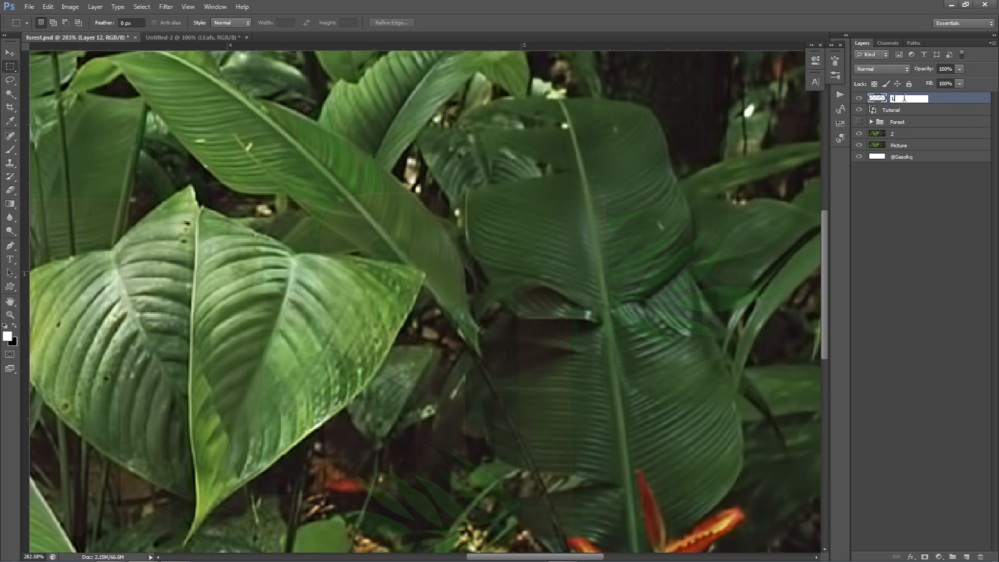
type("Lraf for T")
key("Return")
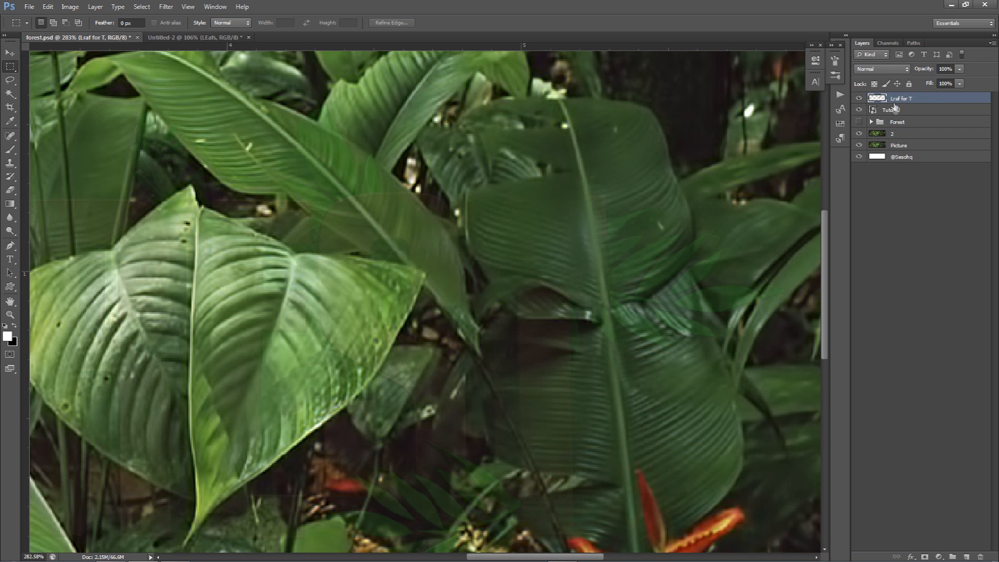
Step: Restore the Tutorial layer to 100% opacity and inspect how the cut-out leaf overlaps the T
left_click(891, 110)
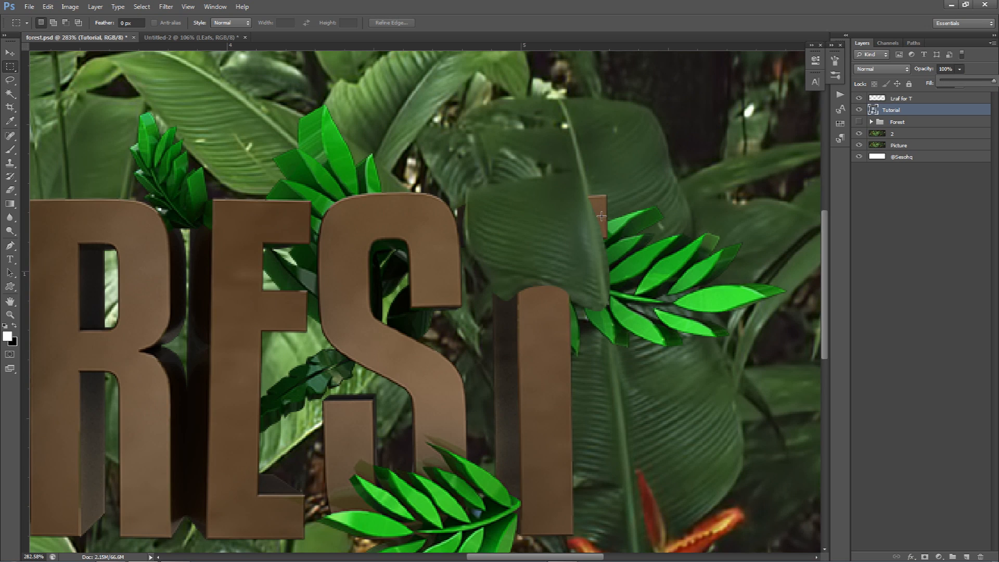
key("v")
scroll(583, 254, "down", 8, "alt")
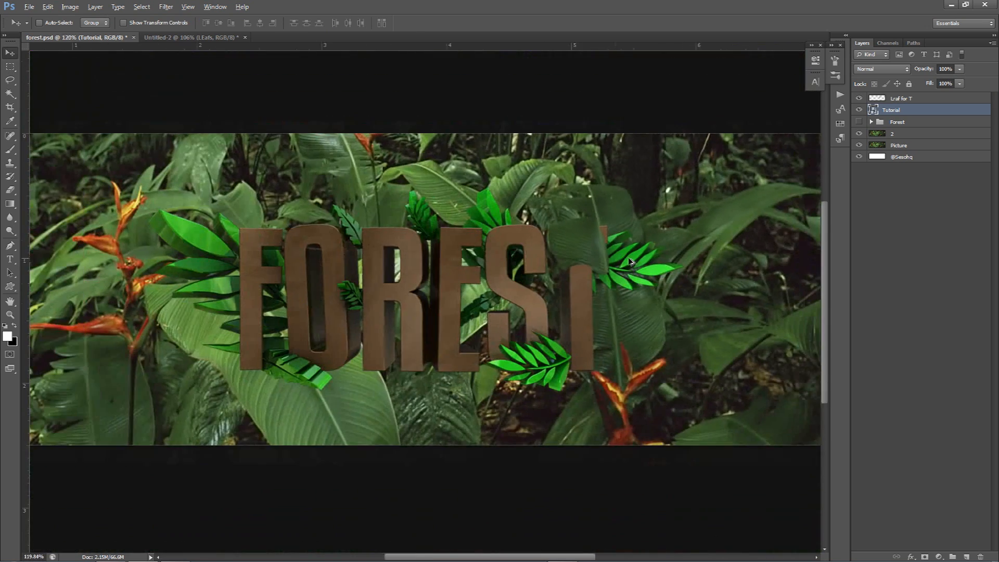
key("alt")
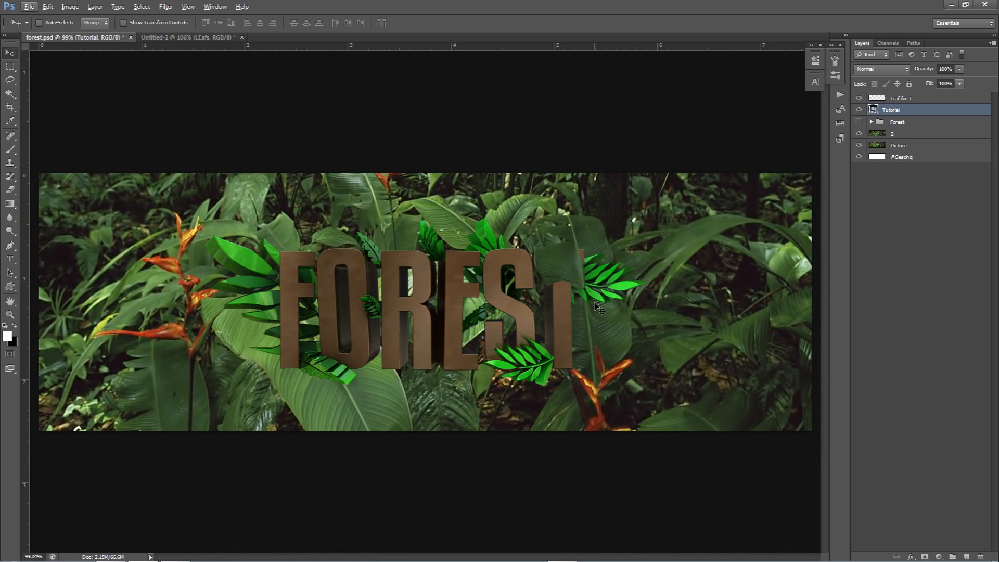
scroll(582, 263, "up", 1, "alt")
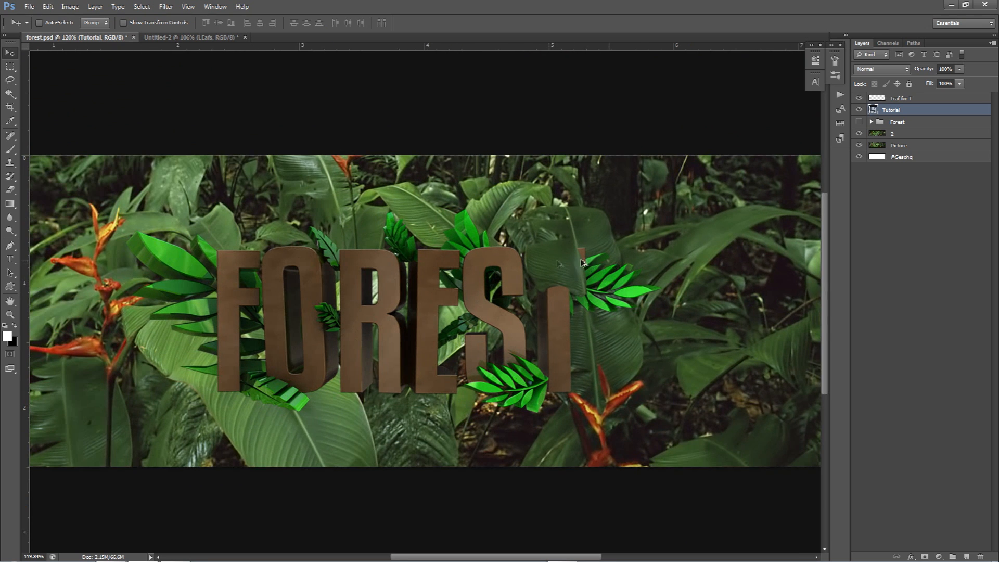
scroll(585, 266, "up", 1, "alt")
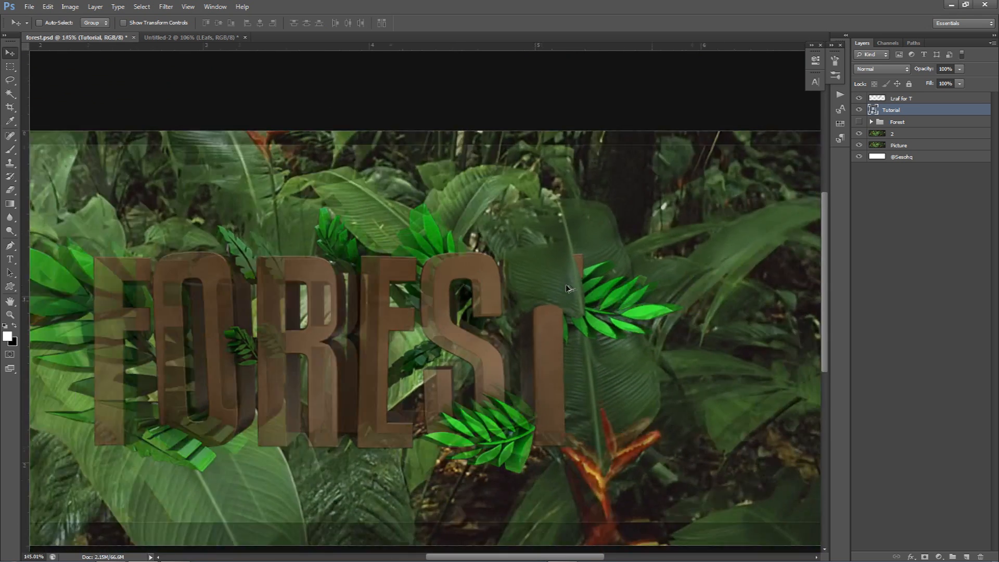
scroll(569, 287, "down", 2, "alt")
scroll(573, 281, "up", 1, "alt")
key("alt")
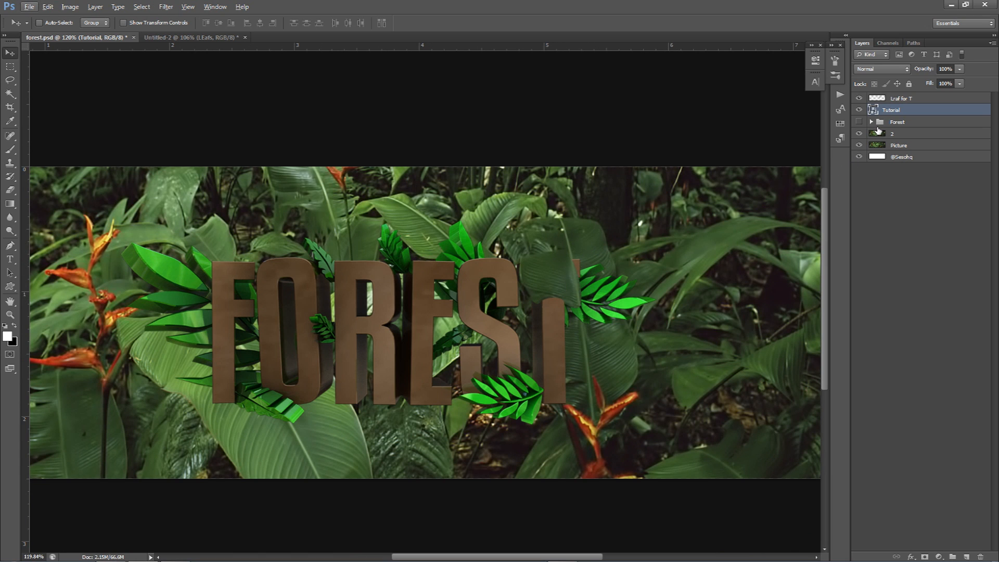
scroll(572, 292, "down", 1, "alt")
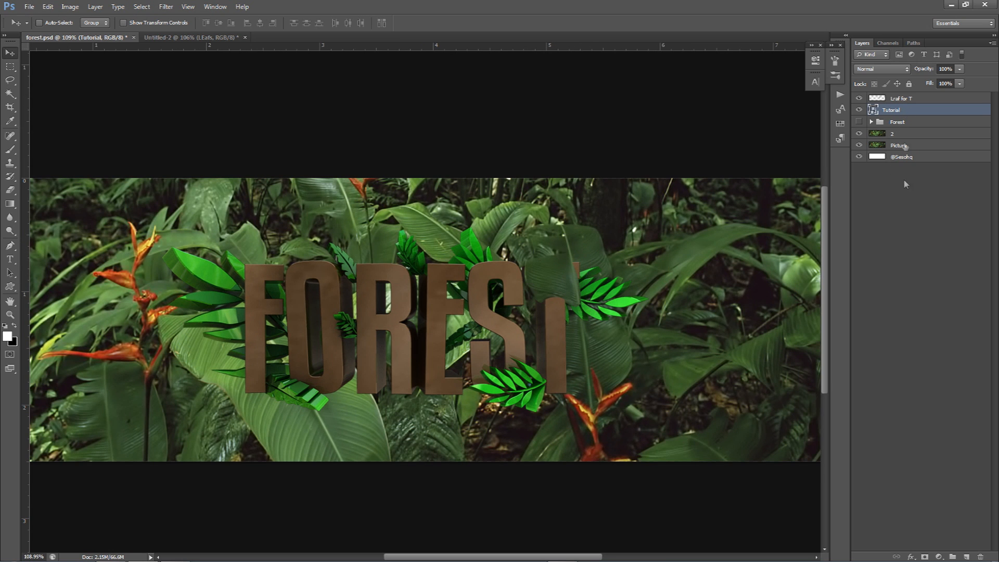
Step: Create a new layer directly above the Tutorial layer and set the Brush's foreground colour to black
left_click(967, 556)
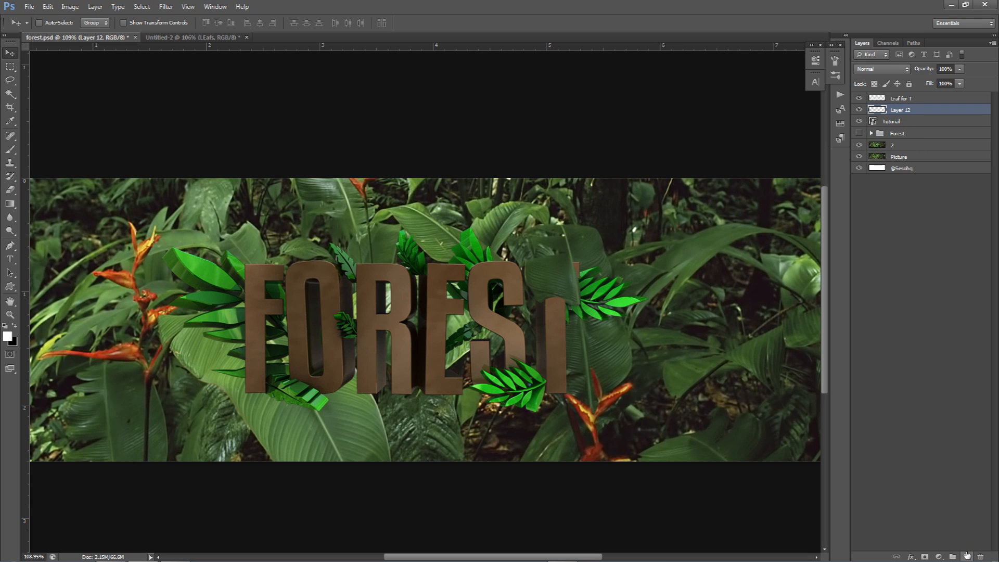
key("b")
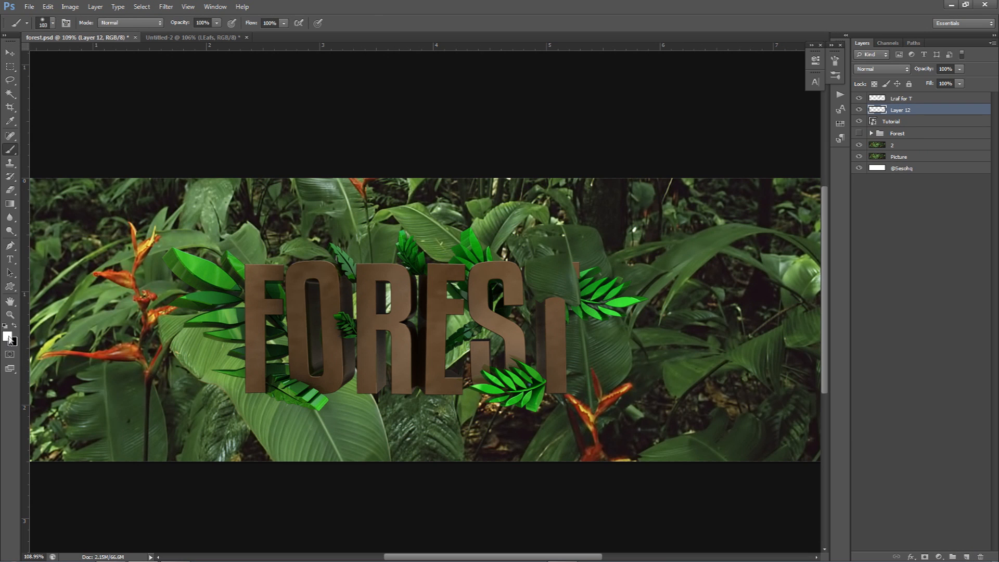
left_click(15, 326)
left_click(7, 337)
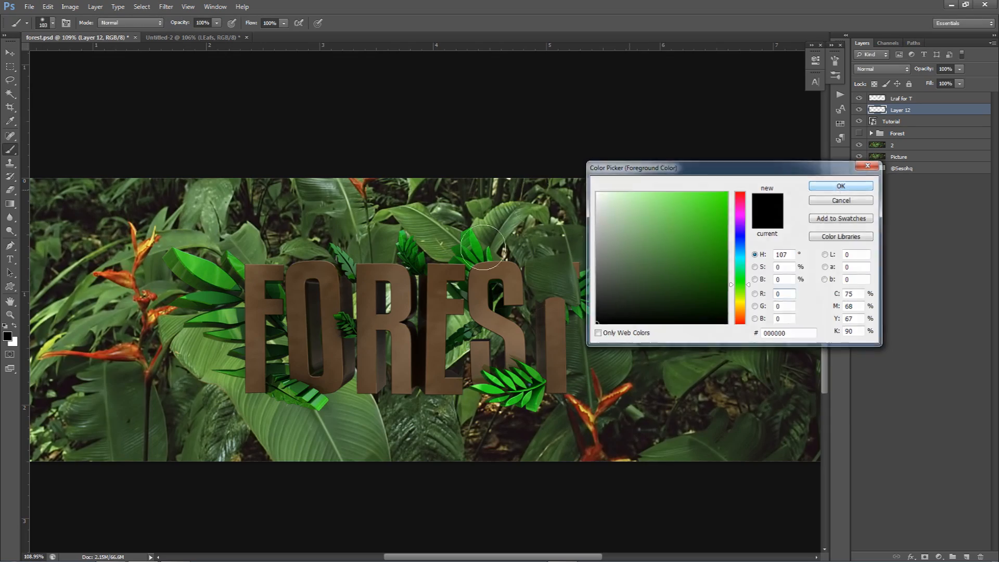
left_click(838, 185)
Step: Reduce the brush size and paint a black shadow along the lower leaf edge where it crosses the T
scroll(541, 275, "up", 5, "alt")
mouse_move(543, 297)
right_mouse_down("alt")
mouse_move(457, 292)
mouse_move(507, 298)
right_mouse_up("alt")
scroll(495, 333, "up", 2, "alt")
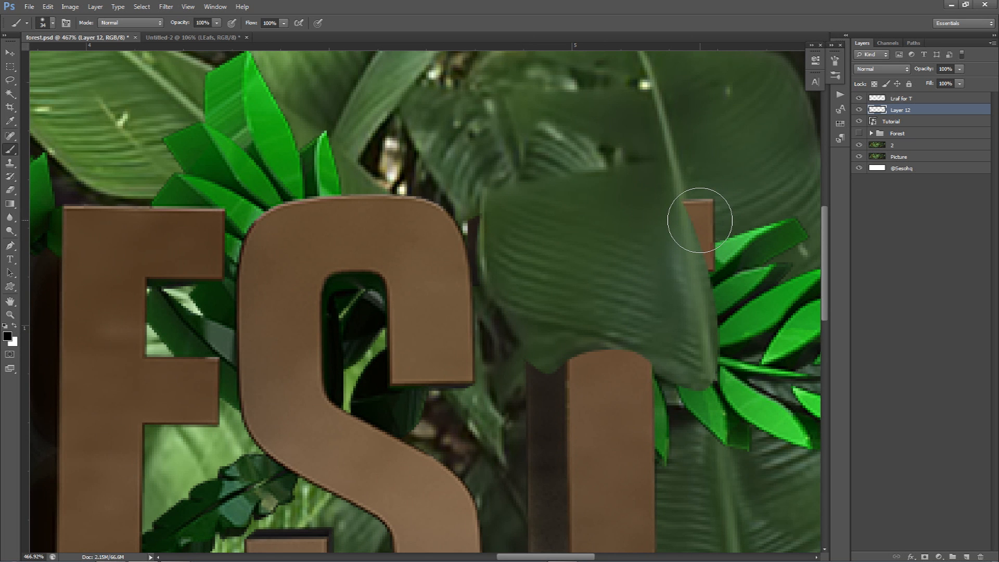
mouse_move(523, 276)
right_mouse_down("alt")
mouse_move(512, 285)
mouse_move(490, 264)
mouse_move(504, 263)
right_mouse_up("alt")
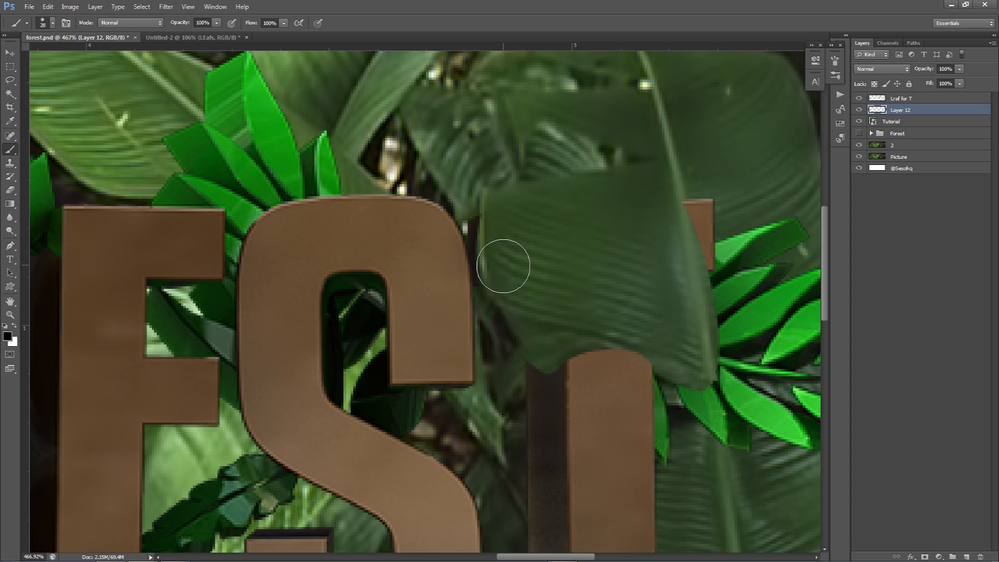
mouse_move(508, 277)
left_mouse_down()
mouse_move(523, 322)
mouse_move(559, 354)
mouse_move(607, 323)
mouse_move(632, 323)
mouse_move(656, 346)
mouse_move(614, 330)
left_mouse_up()
Step: Lower the opacity of the painted shadow layer to about 48%
scroll(640, 335, "down", 2, "alt")
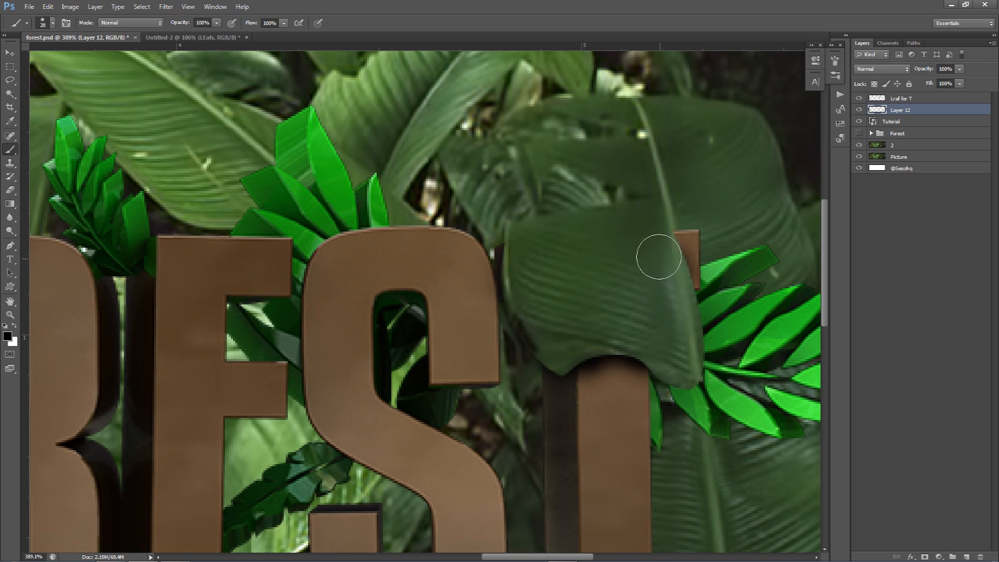
scroll(638, 342, "down", 4, "alt")
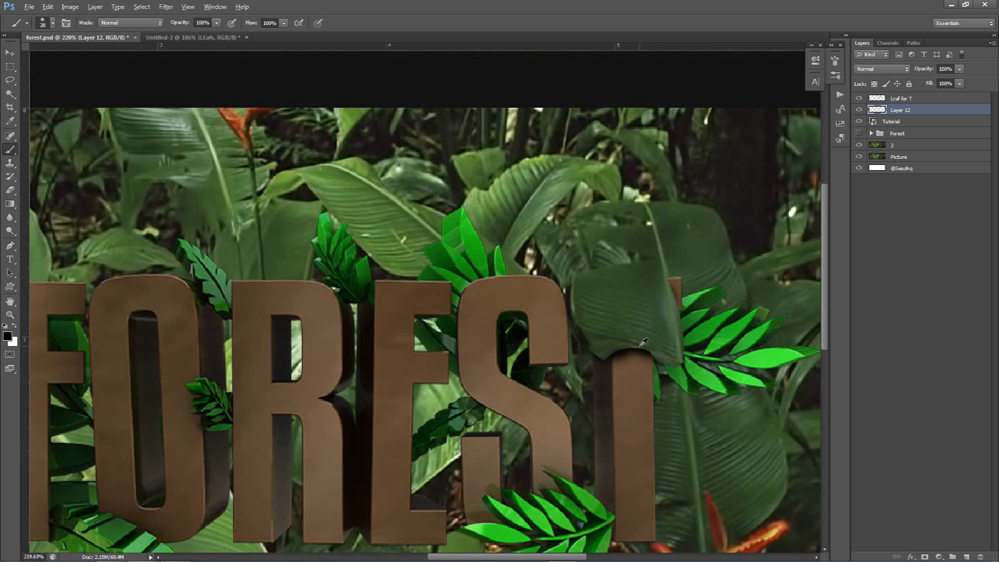
scroll(627, 342, "down", 3, "alt")
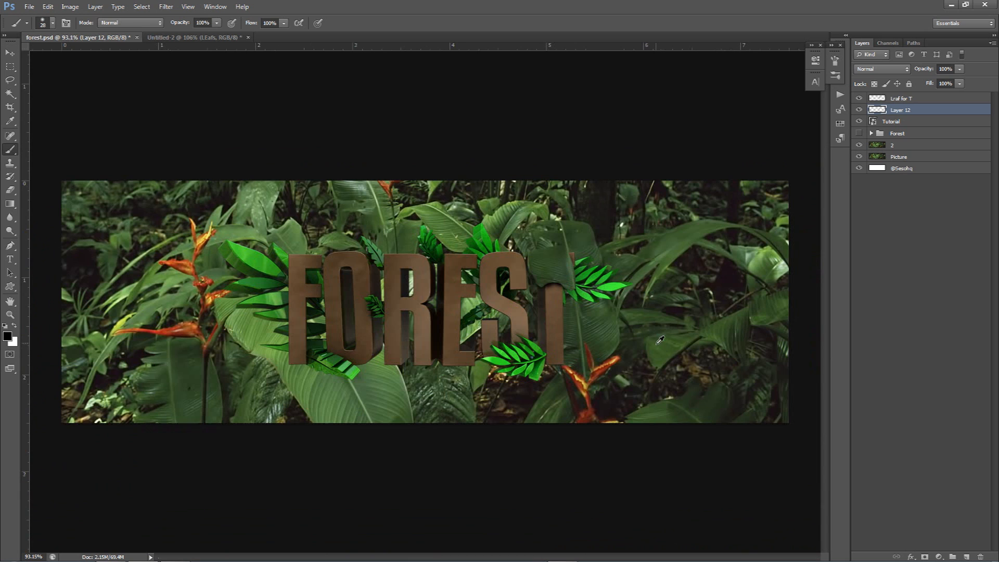
left_click(959, 83)
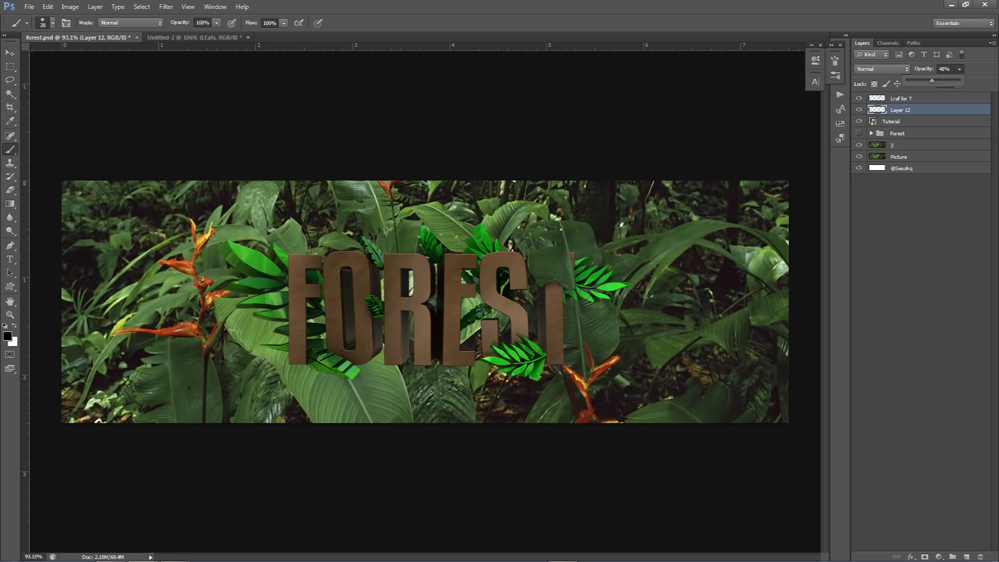
Step: Set the Tutorial layer's opacity to 15% so the picture beneath can be traced
left_click(879, 124)
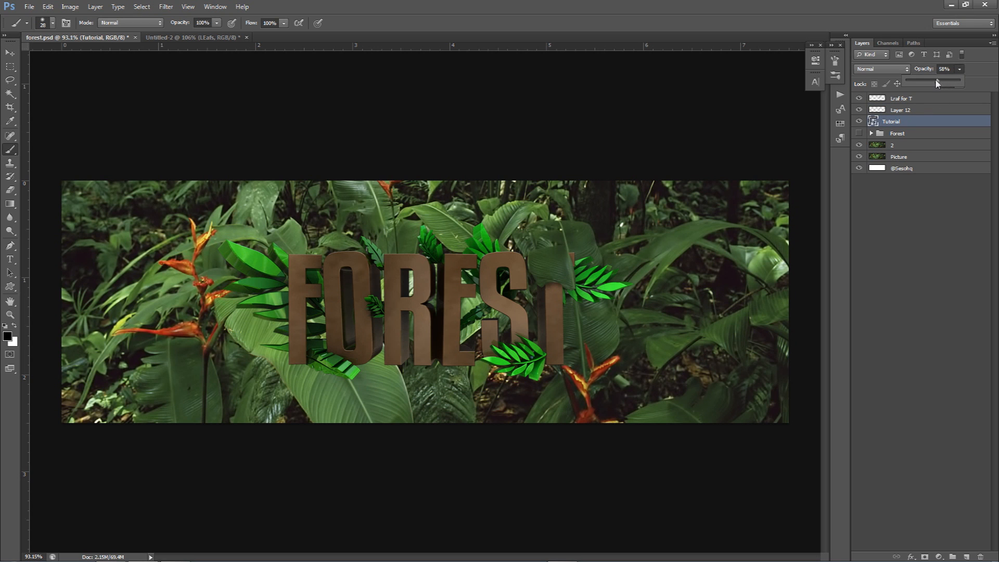
left_click_drag(922, 83, 918, 84)
left_click_drag(917, 84, 916, 85)
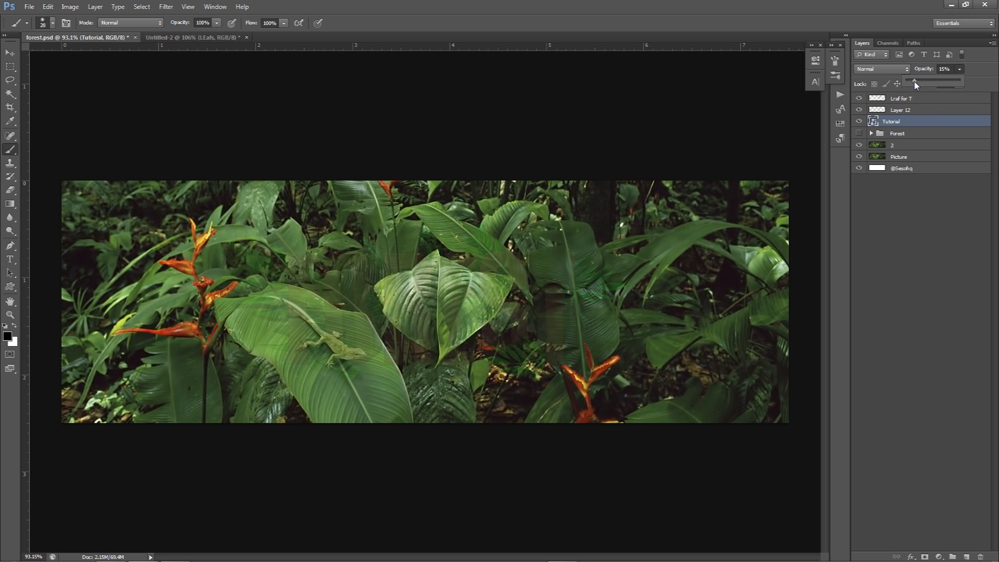
Step: On layer 2, start a Pen path at the large lizard leaf's lower-right end, following its right edge and crossing to the lizard's head
left_click(901, 149)
key("p")
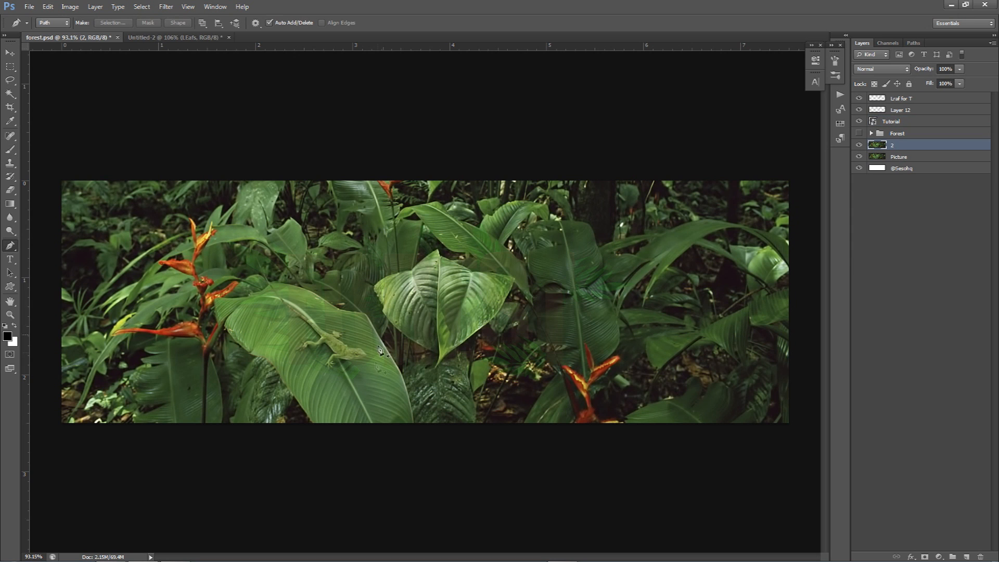
scroll(396, 408, "up", 5, "alt")
left_click(539, 456)
left_click_drag(470, 229, 409, 124)
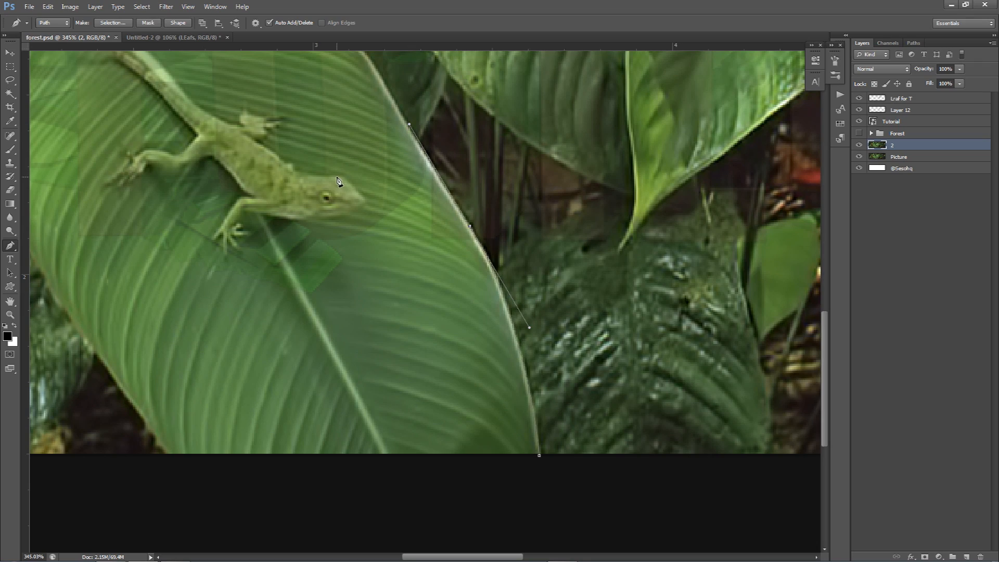
scroll(311, 177, "up", 3, "alt")
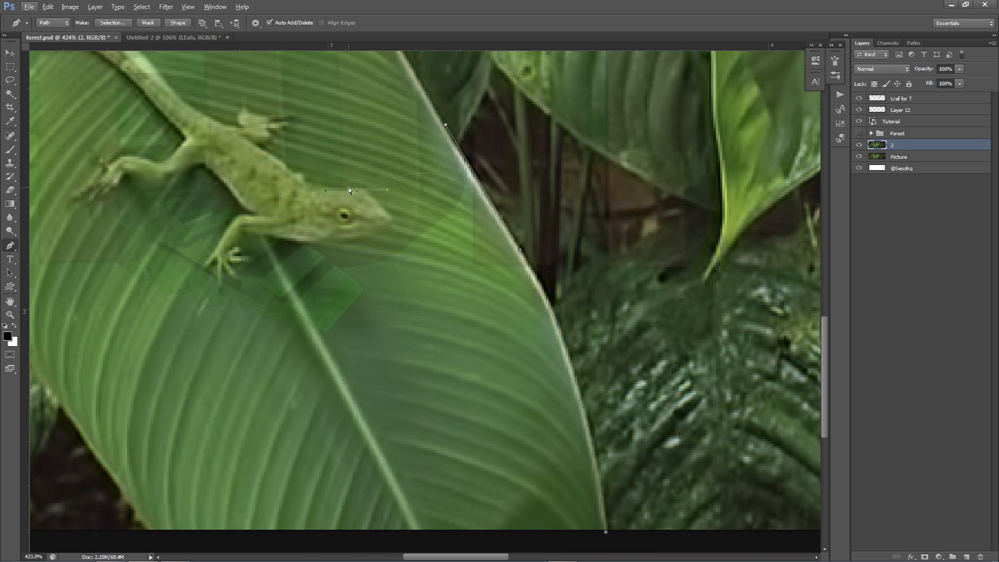
left_click_drag(357, 191, 358, 189, "ctrl")
scroll(492, 213, "down", 5, "alt")
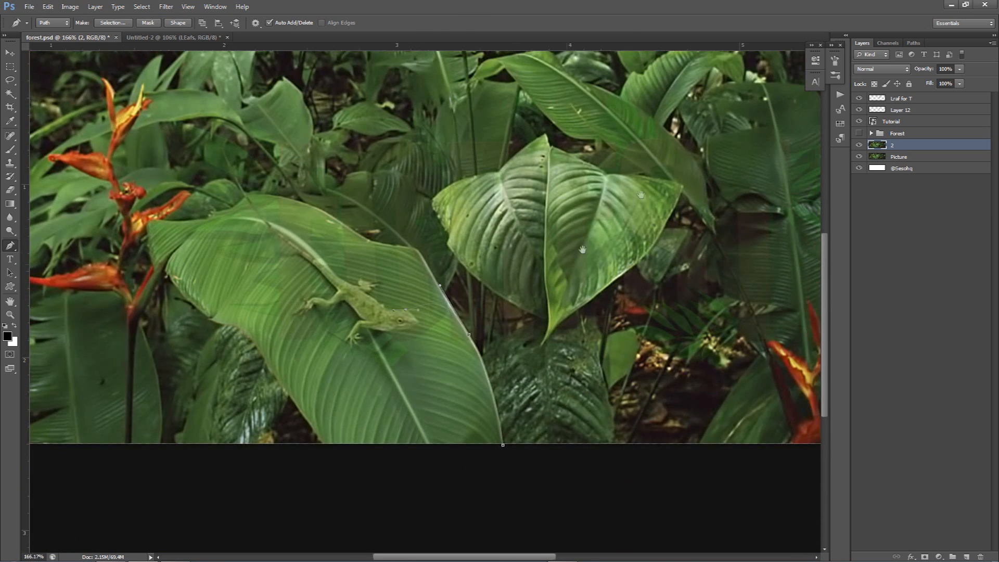
left_click_drag(641, 194, 530, 300)
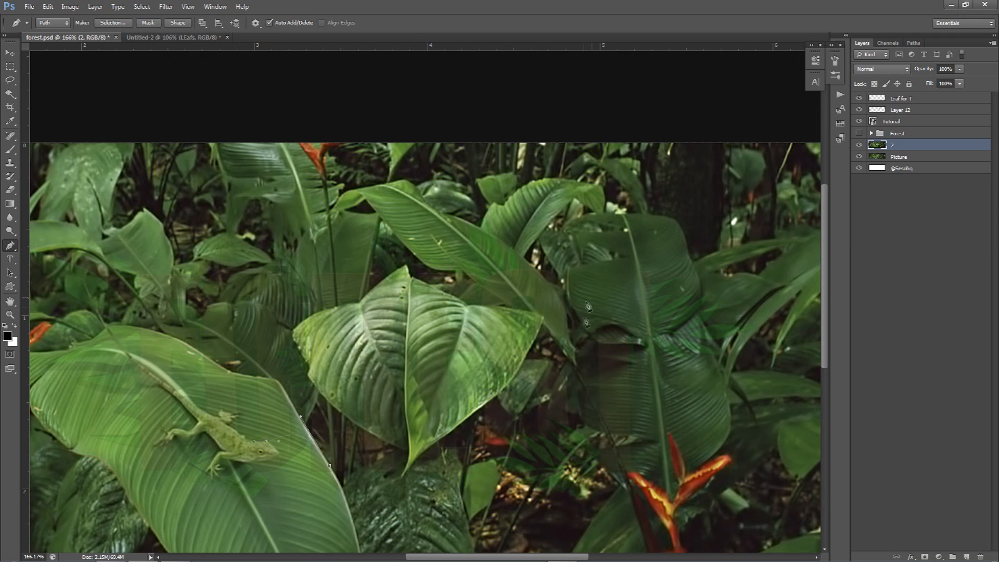
left_click_drag(437, 349, 585, 210)
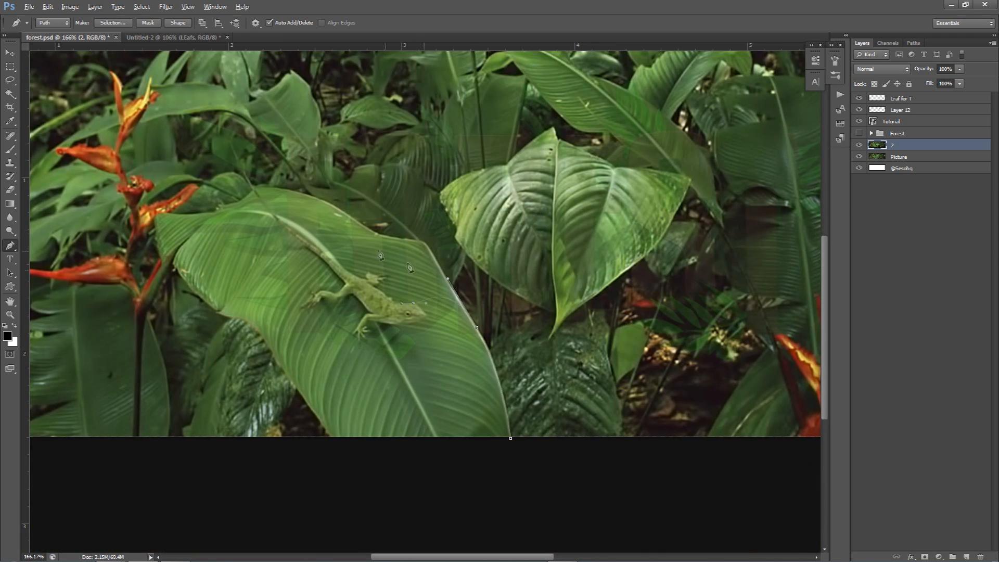
scroll(385, 276, "up", 5, "alt")
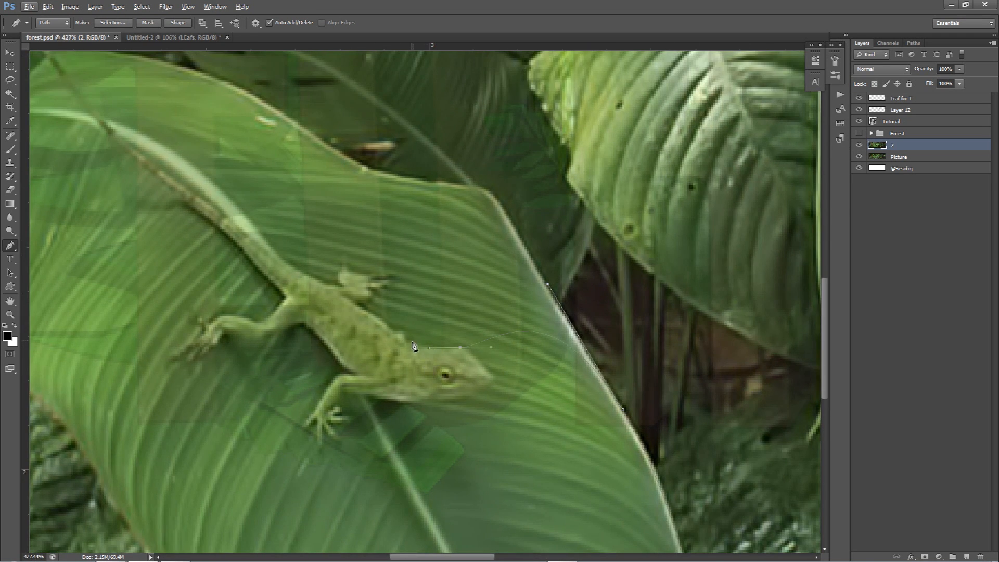
Step: Continue the path along the lizard's back and around its upper foot to the base of the tail
left_click_drag(407, 340, 380, 332)
left_click_drag(359, 308, 378, 282)
left_click_drag(349, 272, 342, 284)
left_click_drag(321, 286, 317, 277)
left_click_drag(264, 233, 415, 365)
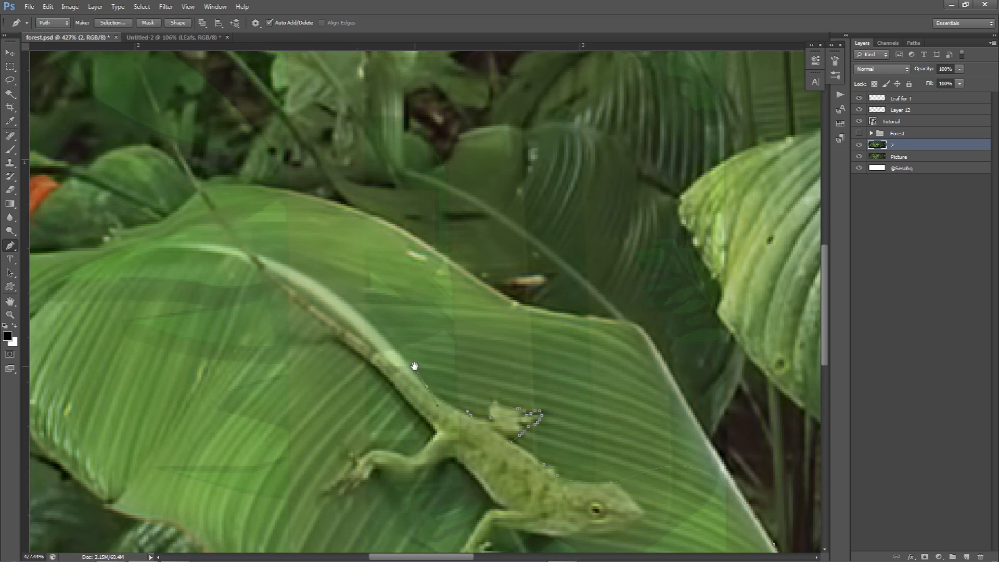
scroll(536, 421, "down", 3, "alt")
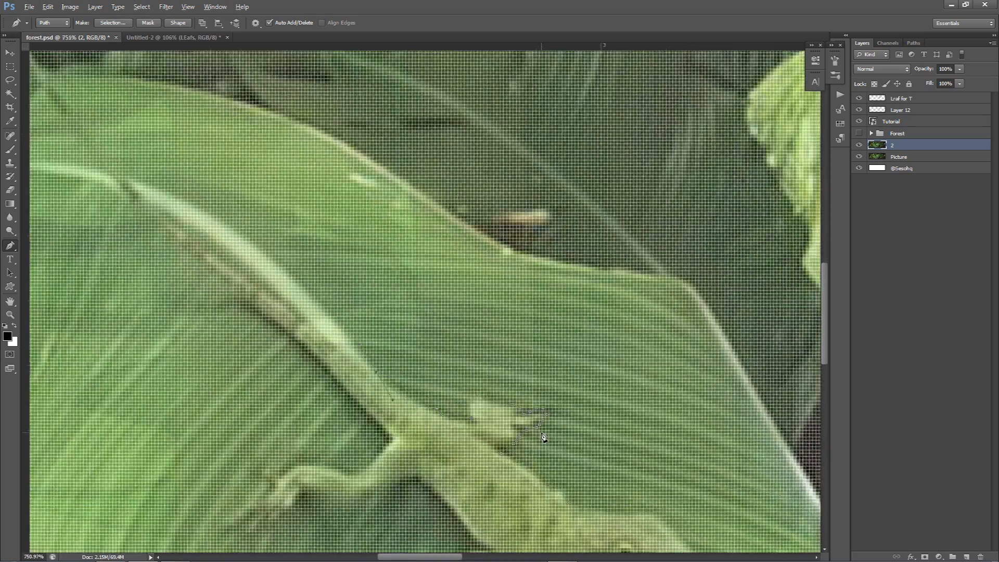
scroll(539, 426, "up", 1, "alt")
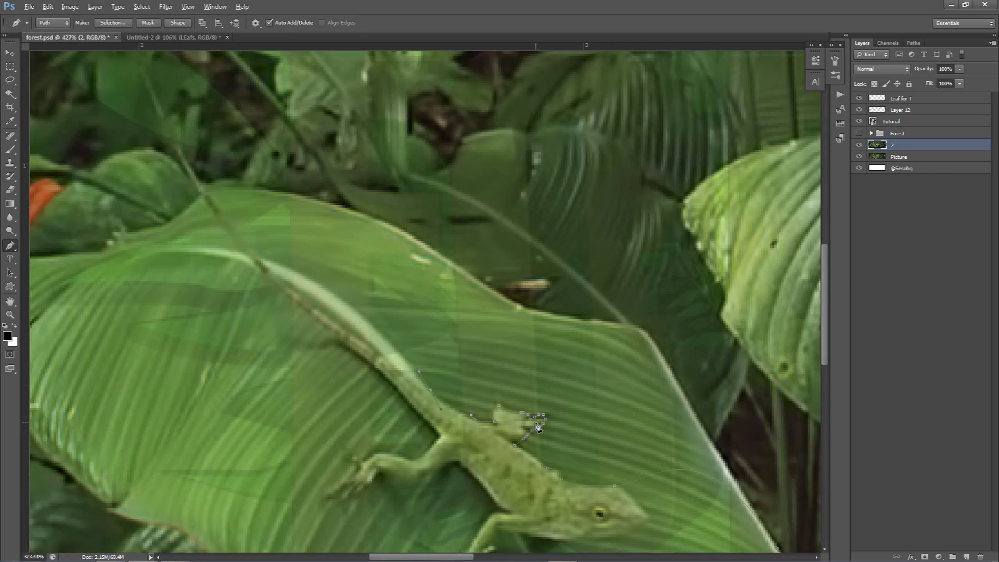
Step: Extend the path along the lizard's tail and out to the leaf's upper edge
left_click(427, 386)
left_click_drag(232, 249, 379, 314, "alt")
left_click_drag(287, 195, 401, 209)
scroll(491, 328, "down", 2, "alt")
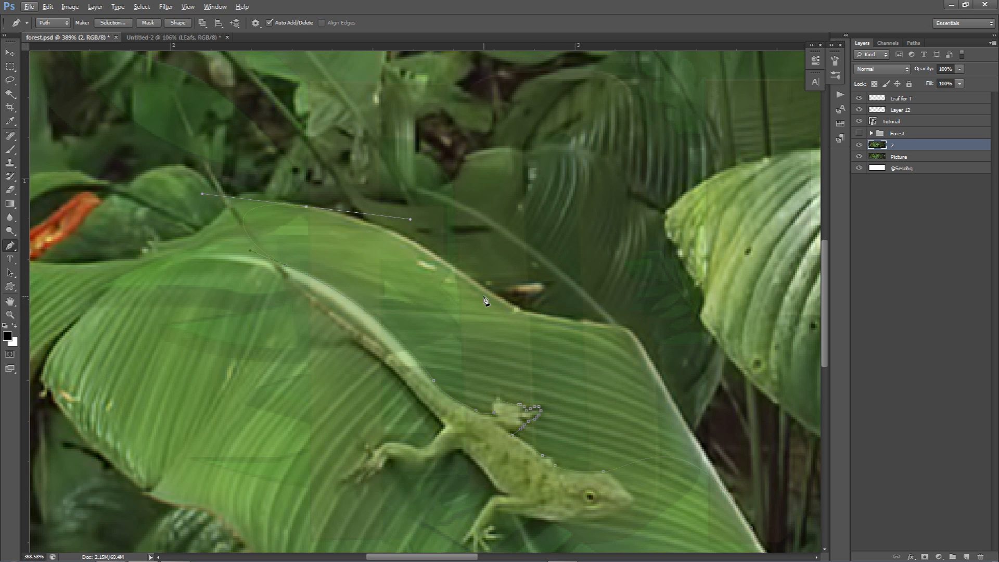
Step: Try to trace the leaf's upper edge past the dip to its upper-right corner
left_click_drag(516, 308, 544, 317)
left_click_drag(620, 326, 632, 324)
left_click_drag(665, 376, 595, 306)
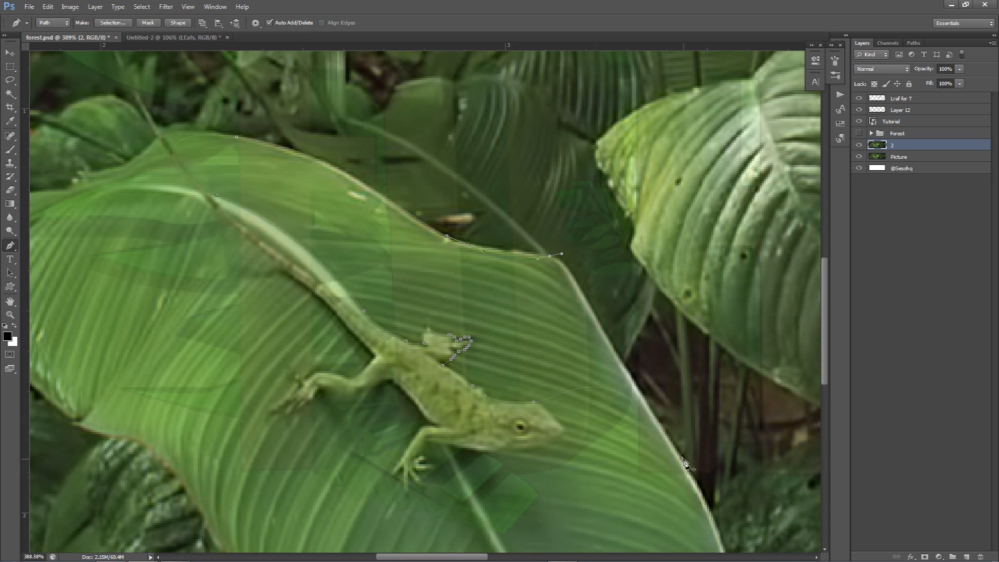
left_click_drag(683, 461, 565, 307, "ctrl")
scroll(699, 484, "down", 2, "alt")
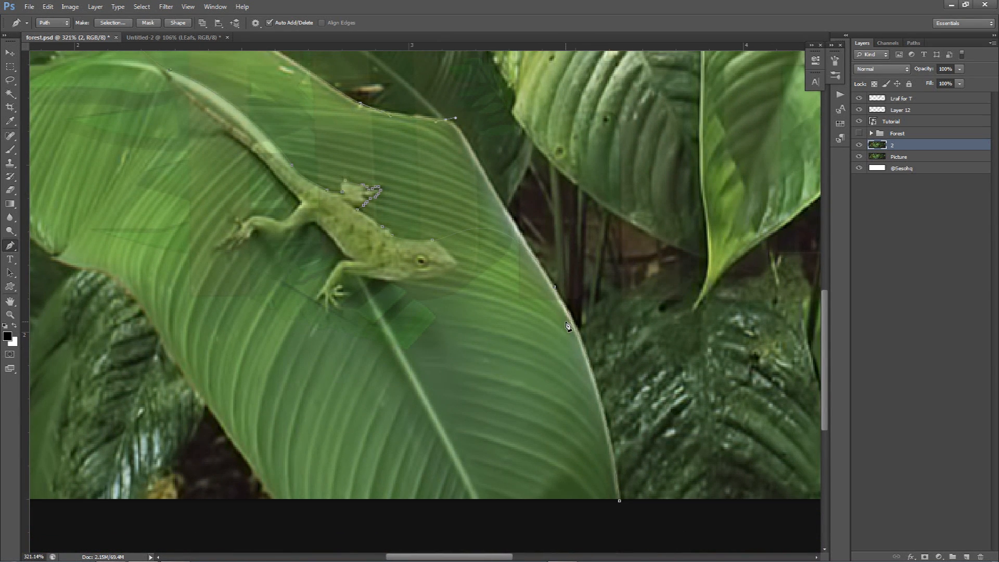
Step: Try to close the path at the starting anchor on the picture's lower border and adjust the right-edge curve
left_click(619, 500)
left_click_drag(605, 463, 621, 350)
left_click(517, 244, "ctrl")
mouse_move(555, 292)
left_mouse_down("ctrl")
mouse_move(541, 292)
mouse_move(549, 296)
left_mouse_up("ctrl")
scroll(550, 296, "down", 3, "alt")
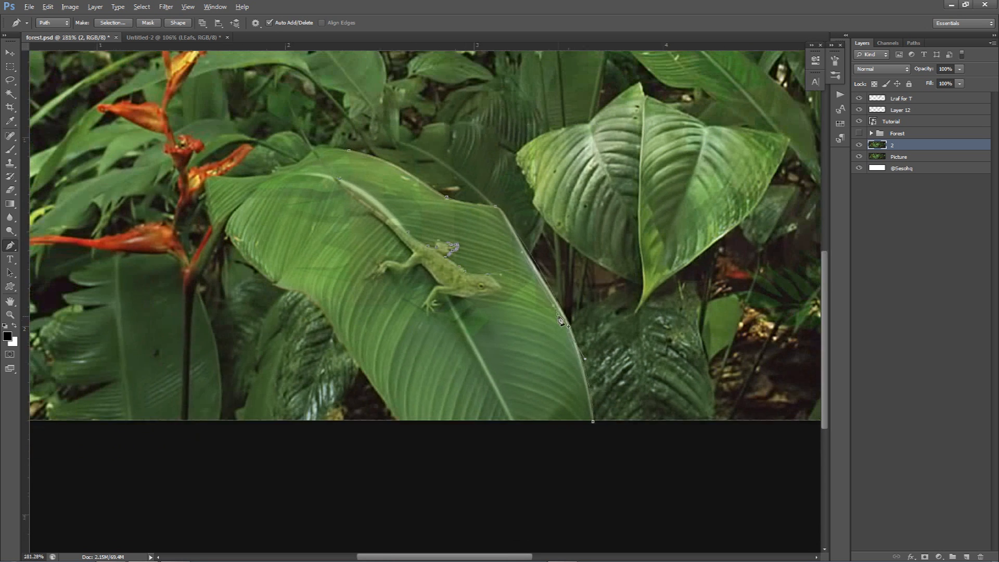
key("alt")
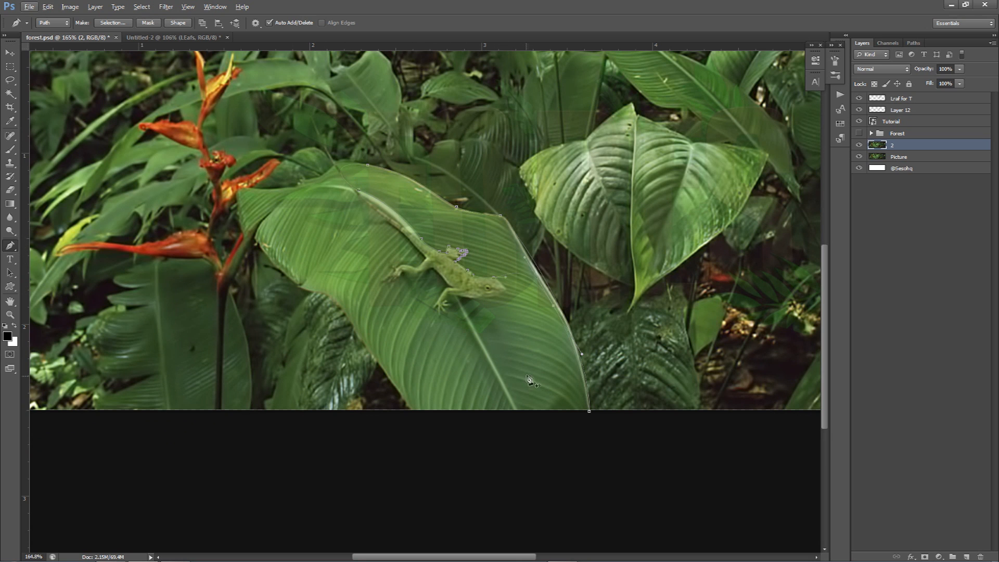
Step: Undo the path segments and adjustments along the leaf's upper and right edges
key("ctrl+alt+z")
key("ctrl+alt+z")
key("ctrl+alt+z")
key("ctrl+alt+z")
key("ctrl+alt+z")
key("ctrl+alt+z")
Step: Continue the path from the tail along the leaf's upper-left edge and around its left tip
left_click(327, 172, "alt")
left_click(282, 188)
left_click_drag(239, 215, 246, 237)
scroll(246, 239, "up", 4, "alt")
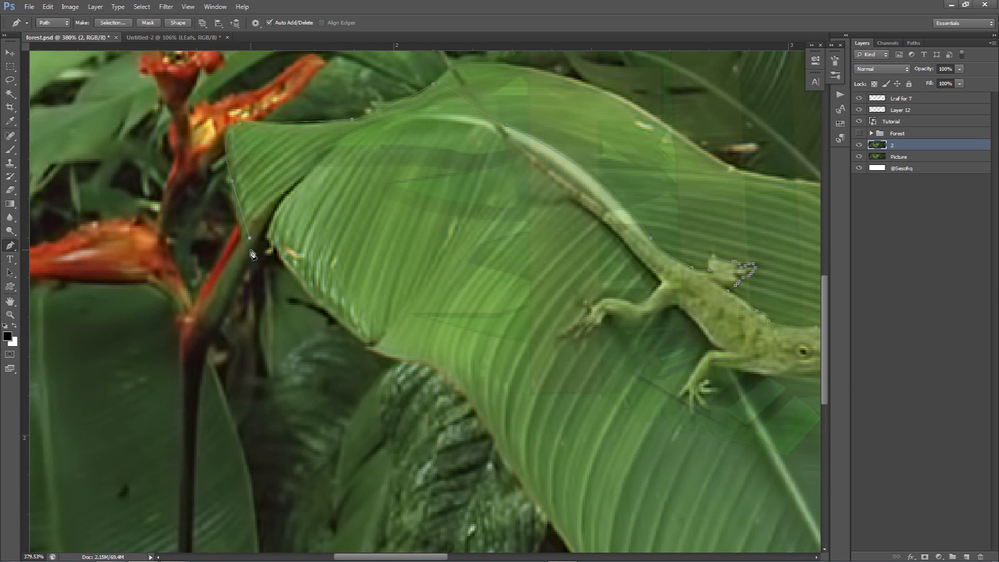
Step: Trace the leaf's lower-left edge down past the picture's lower border and close the path at its starting anchor
left_click_drag(271, 212, 276, 210)
left_click_drag(389, 347, 392, 350)
left_click(364, 341, "alt")
left_click(376, 341)
left_click(366, 350)
scroll(514, 477, "down", 3, "alt")
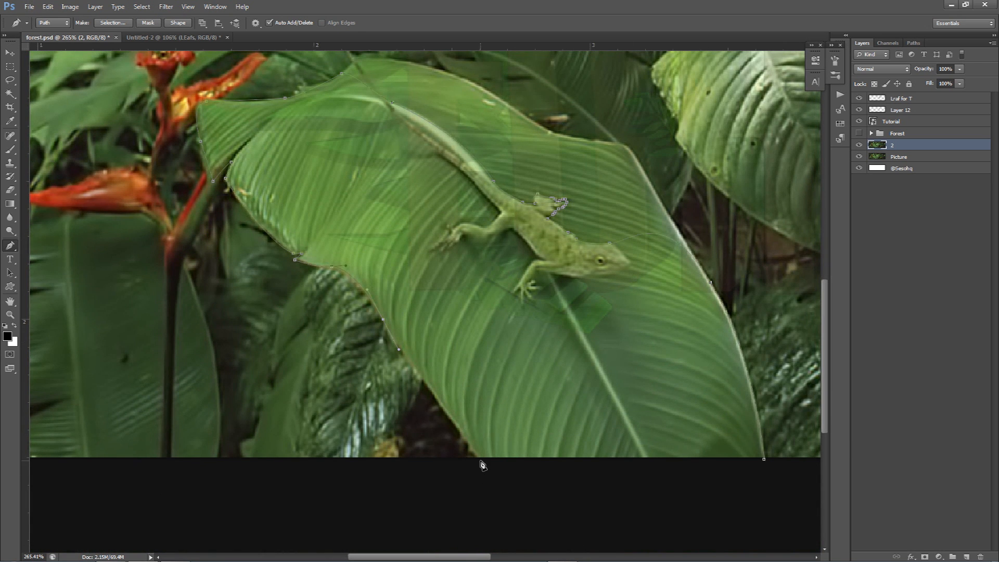
left_click_drag(481, 460, 491, 476)
left_click(764, 462)
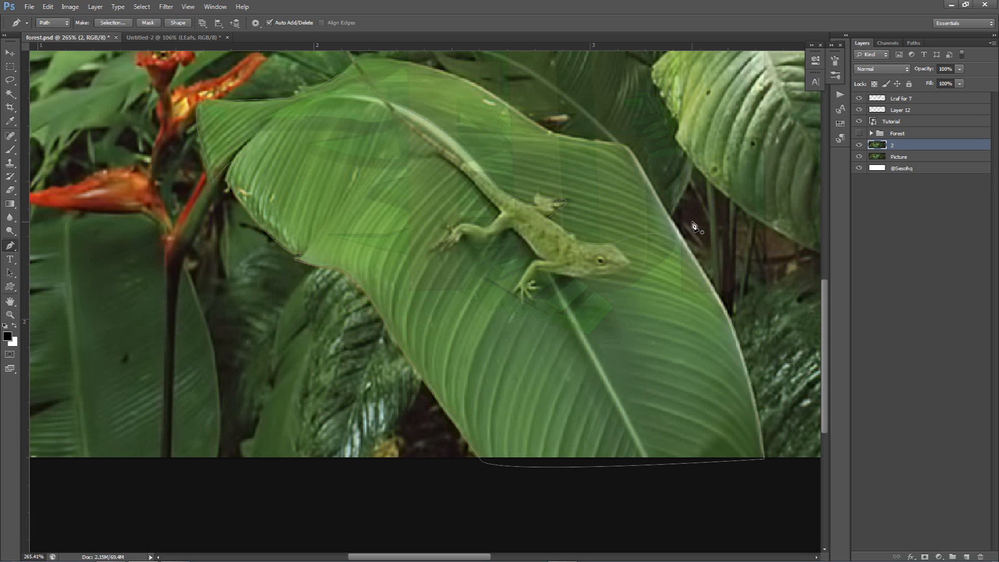
Step: Convert the closed path into a selection and copy the selected leaf and lizard onto a new layer
scroll(613, 260, "down", 3, "alt")
right_click(625, 264)
left_click(677, 315)
left_click(665, 188)
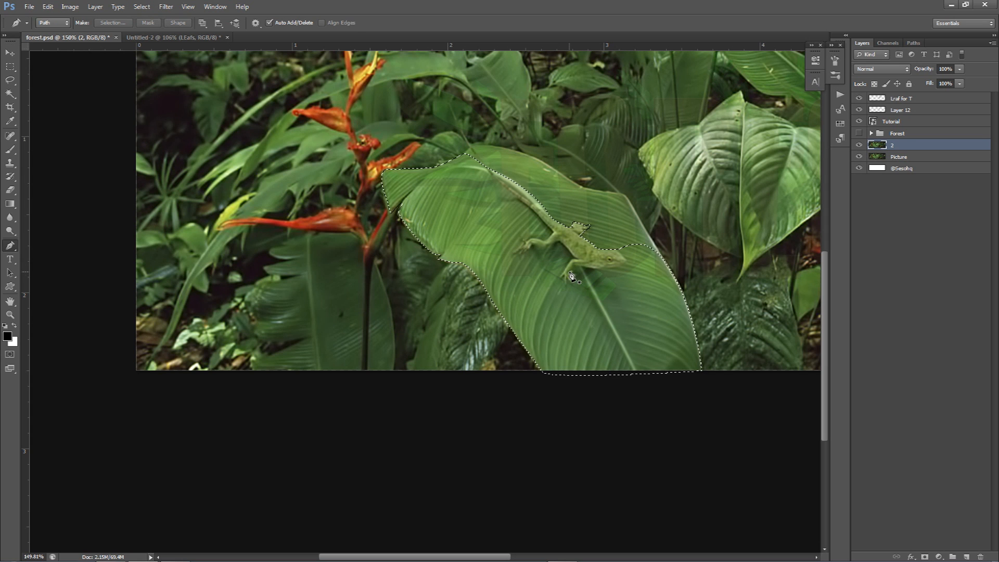
key("m")
right_click(589, 268)
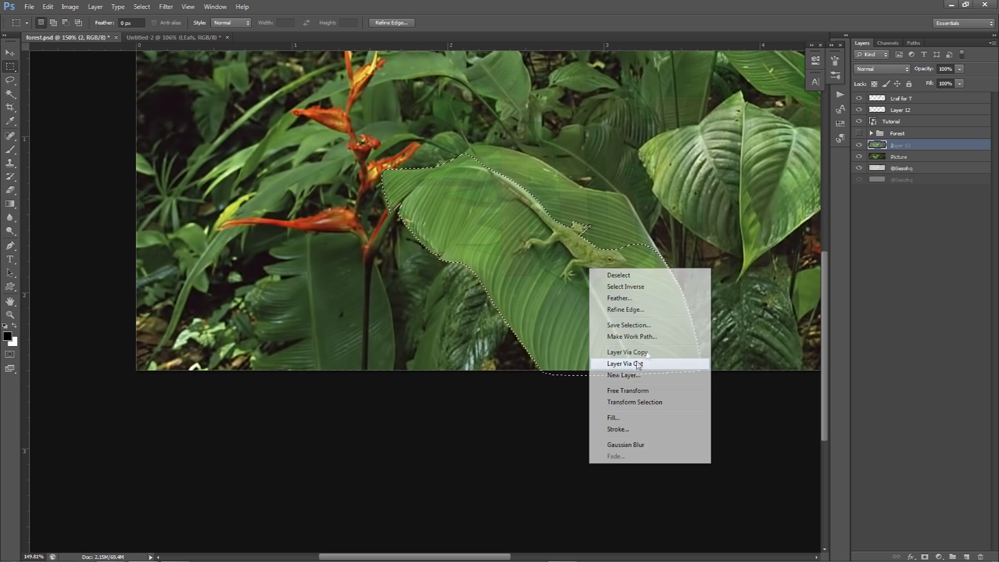
left_click(630, 352)
Step: Merge layer 2 into the Picture layer and move the leaf and lizard cut-out layer above the Tutorial layer
left_click(900, 160)
key("ctrl+e")
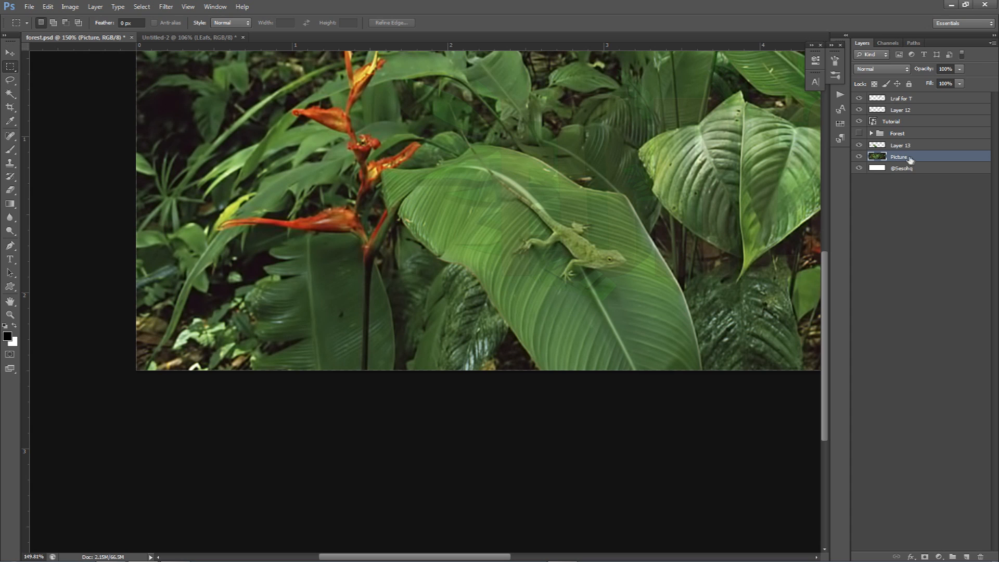
left_click(909, 146)
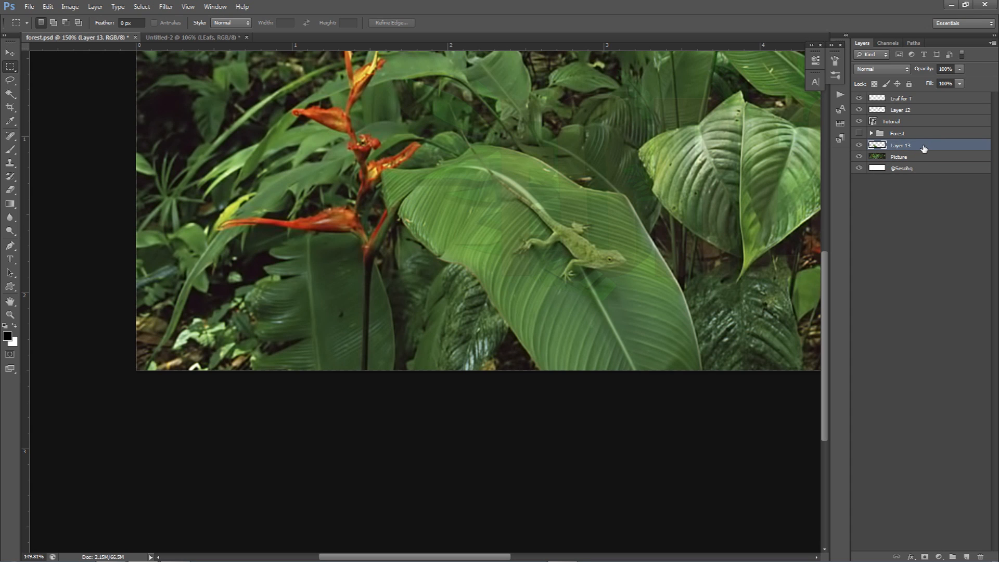
left_click_drag(918, 148, 899, 128)
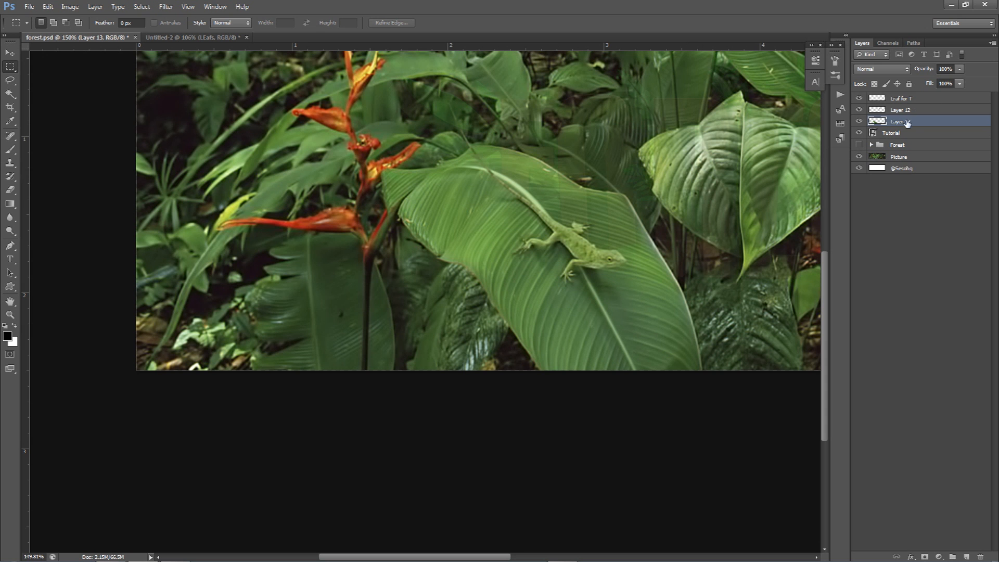
Step: Restore the Tutorial layer's opacity to 100% and toggle the leaf cut-out's visibility to check its overlap with the letters
left_click(903, 133)
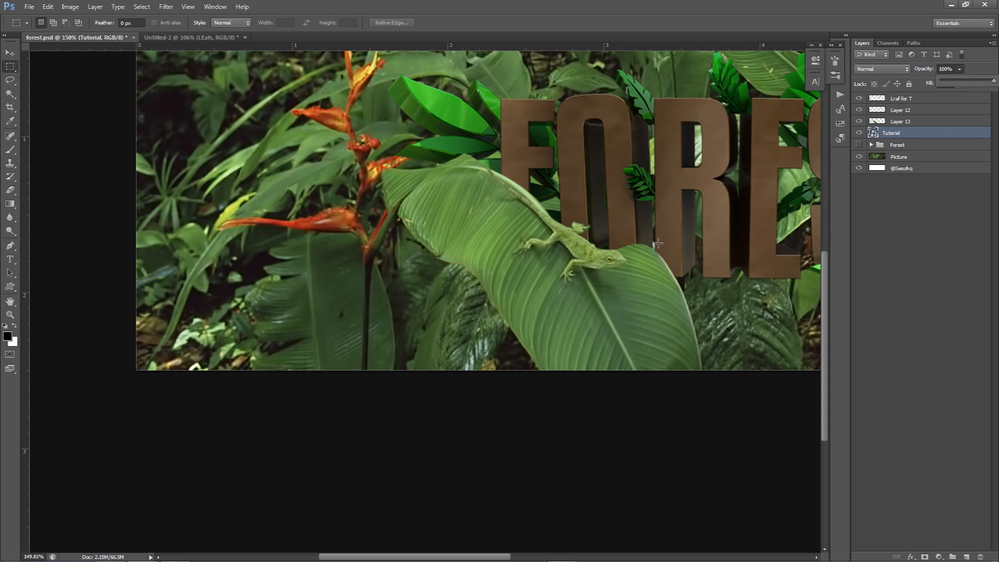
key("v")
left_click(653, 250, "ctrl")
scroll(653, 249, "down", 7, "alt")
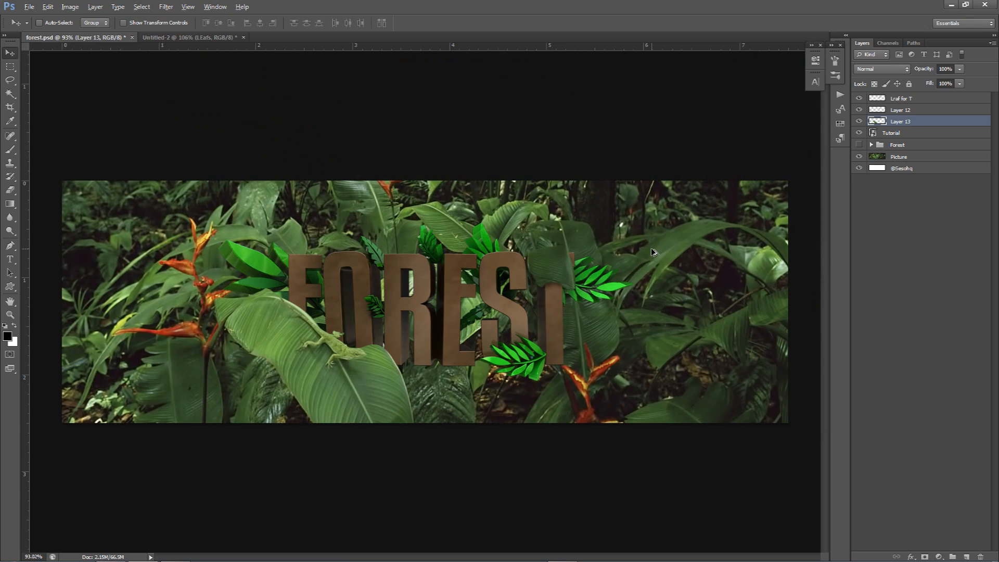
scroll(448, 327, "up", 1, "alt")
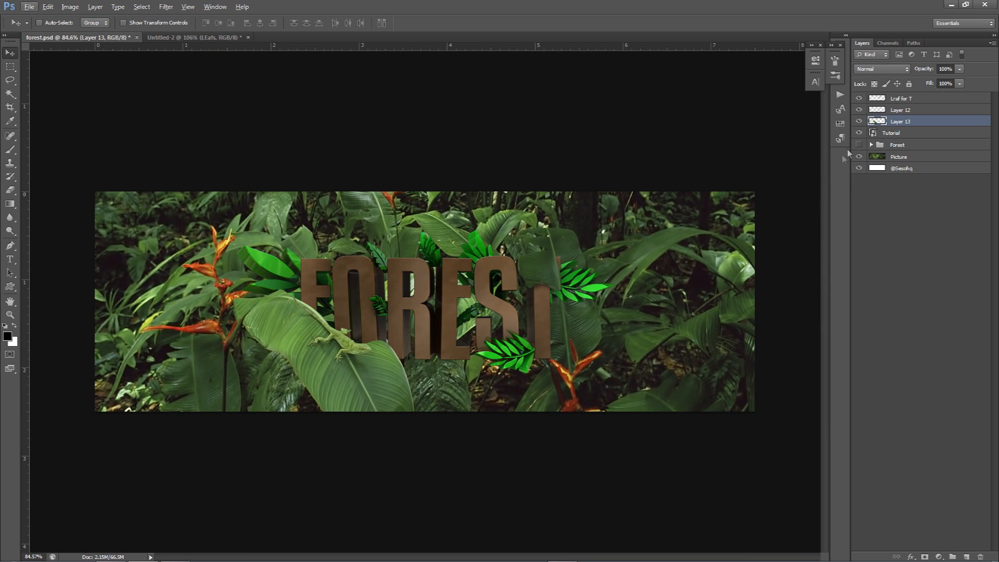
left_click(862, 123)
left_click(862, 123)
left_click(862, 123)
left_click(862, 123)
Step: Draw a closed path around the leftover leaf piece above the lizard's tail, beside the letter F
scroll(276, 294, "up", 6, "alt")
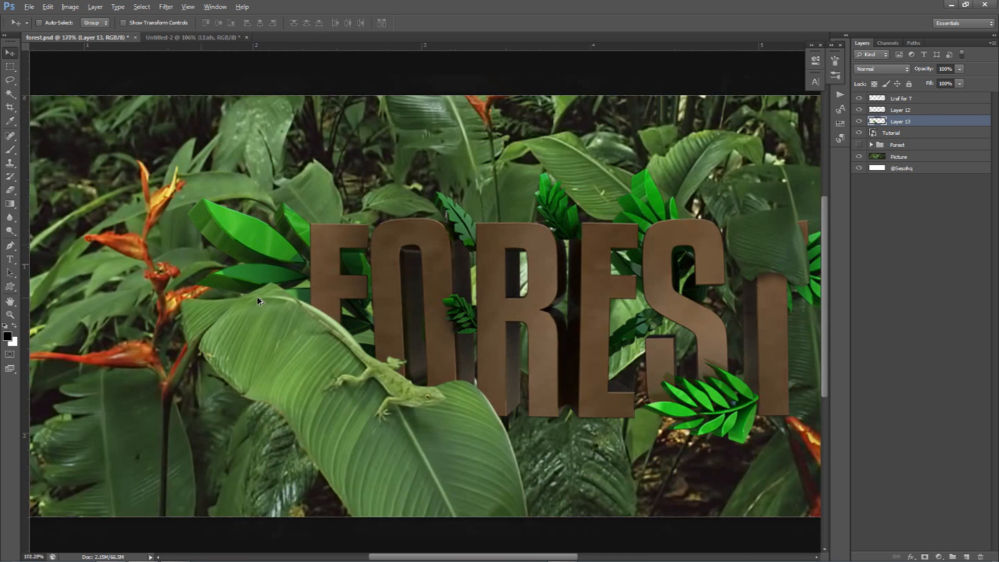
key("p")
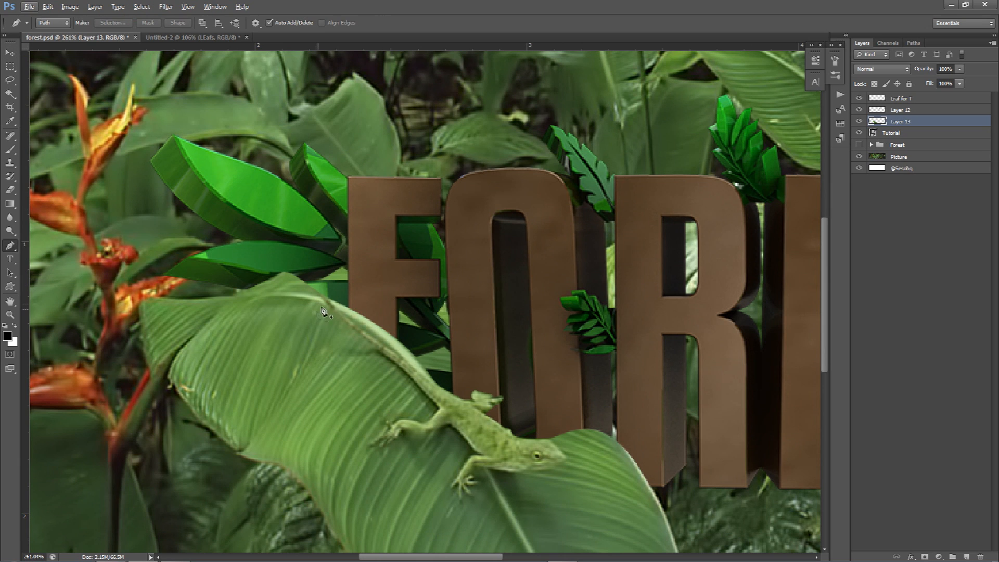
left_click(333, 300)
left_click_drag(226, 286, 195, 289)
left_click(255, 236)
left_click_drag(308, 239, 325, 240)
left_click_drag(351, 265, 352, 268)
left_click_drag(334, 300, 336, 304)
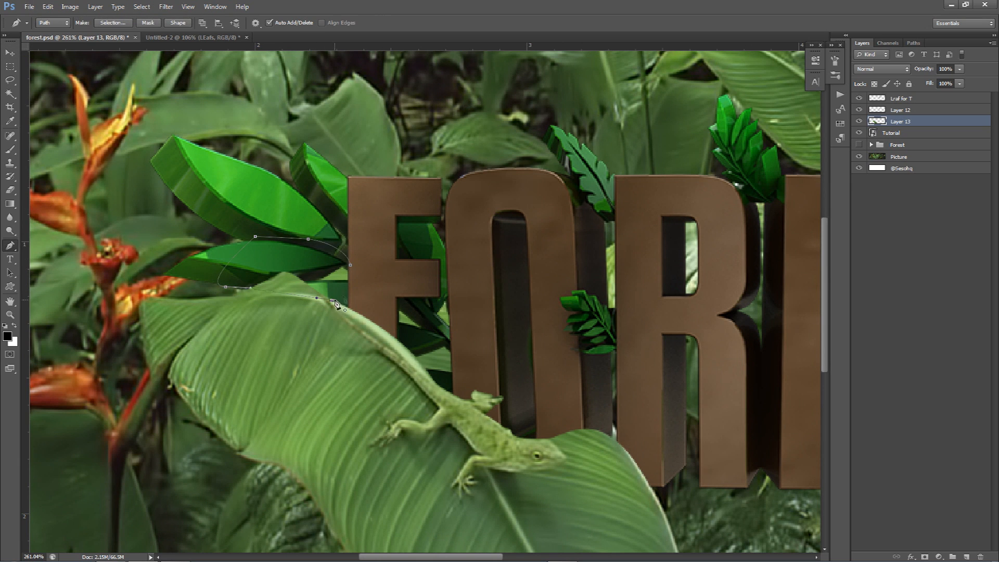
Step: Turn the path into a selection with no feather, delete the leftover leaf piece from the cut-out layer and deselect
right_click(342, 293)
left_click(393, 343)
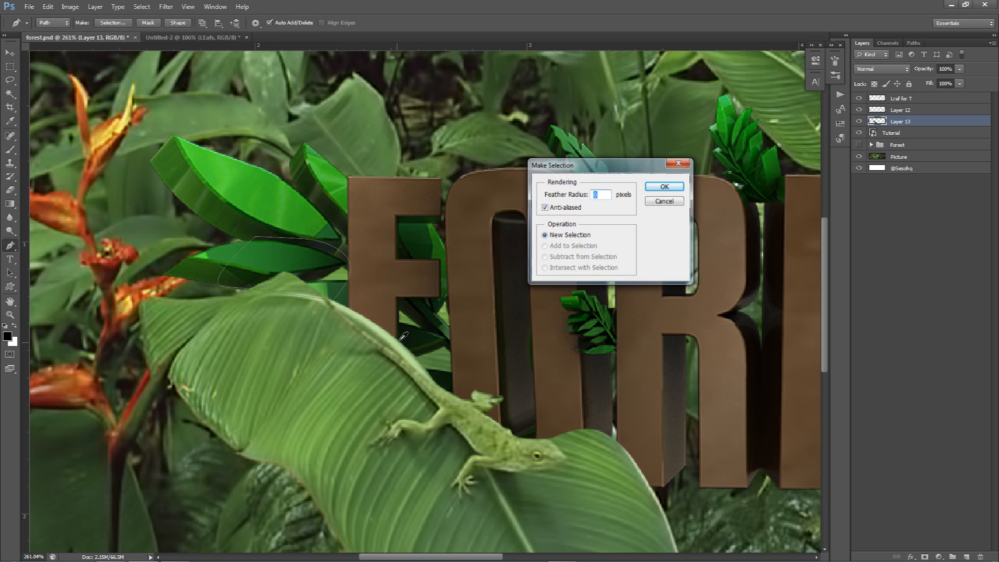
key("Return")
key("ctrl+d")
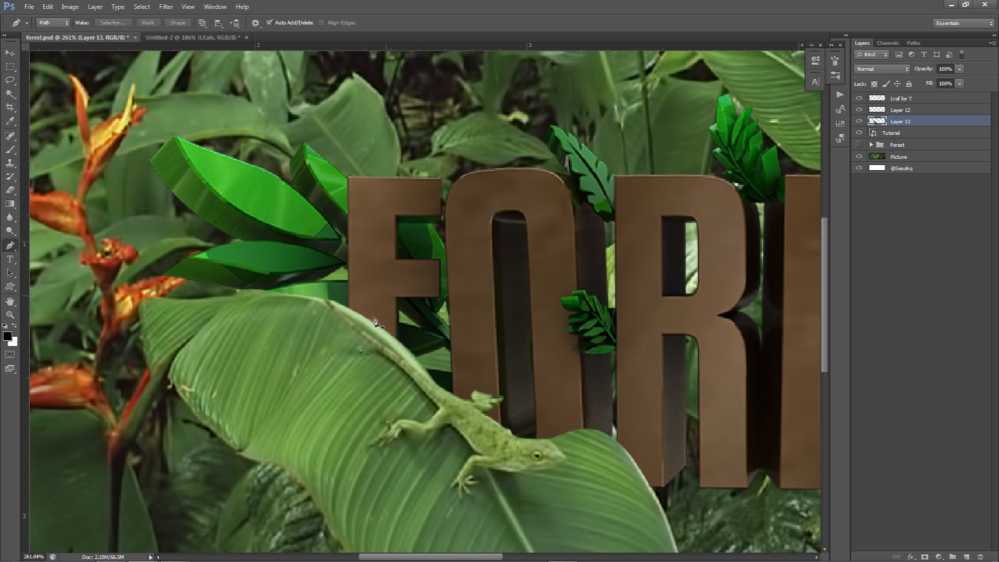
Step: Try to trim the cut-out leaf's lower-left edge by deleting an area selected from a new path
scroll(262, 330, "down", 4, "alt")
scroll(262, 330, "down", 6, "alt")
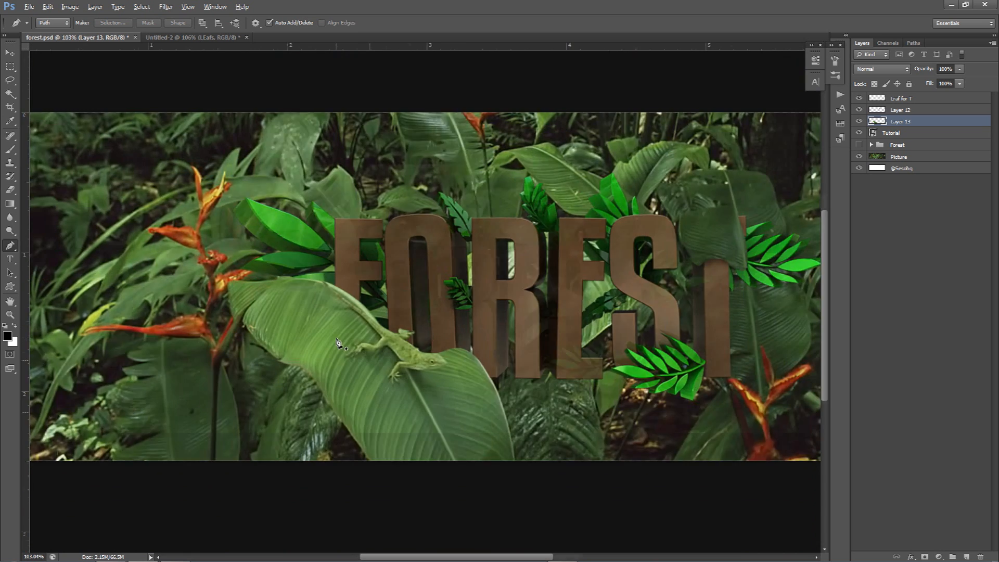
key("alt")
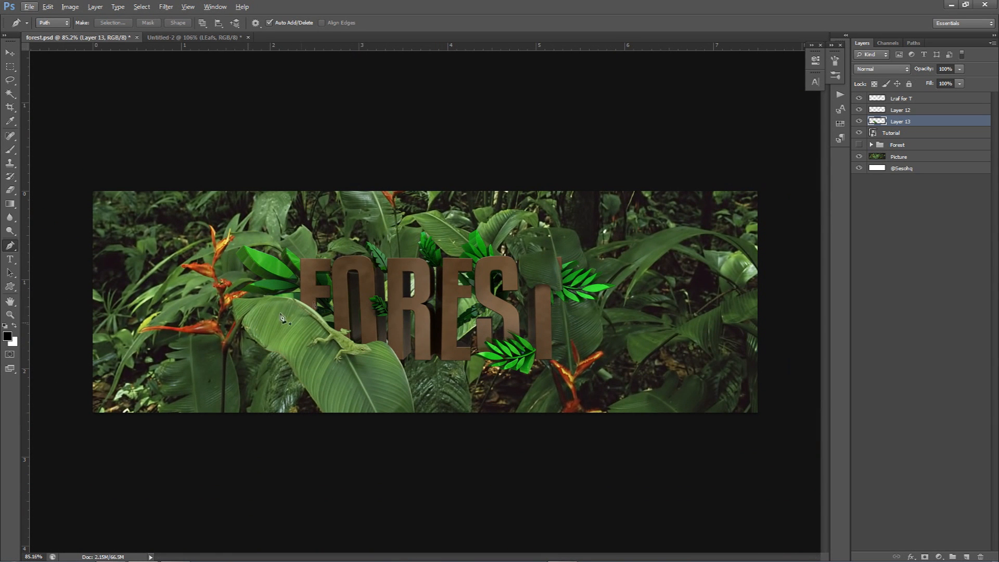
left_click(244, 335)
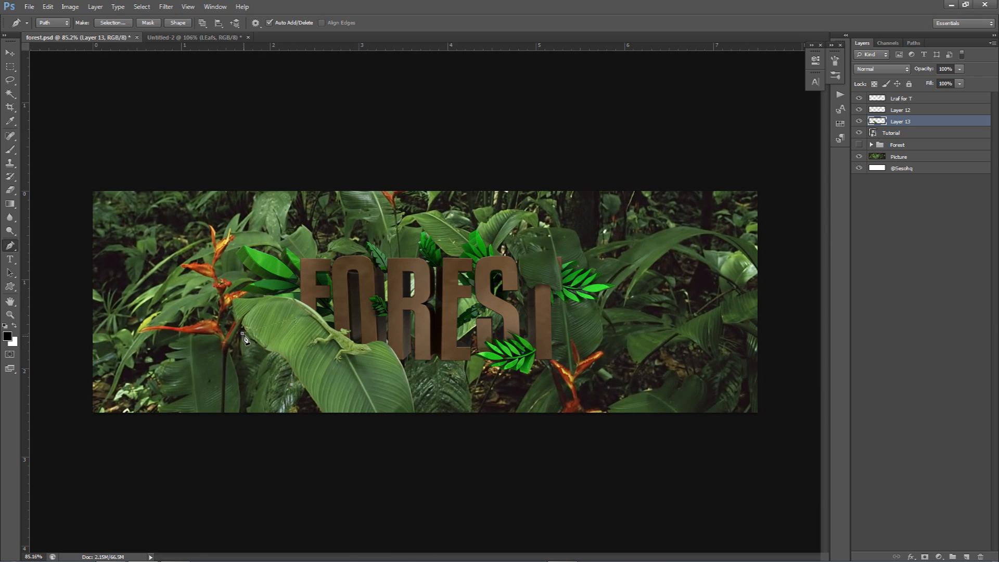
right_click(289, 333)
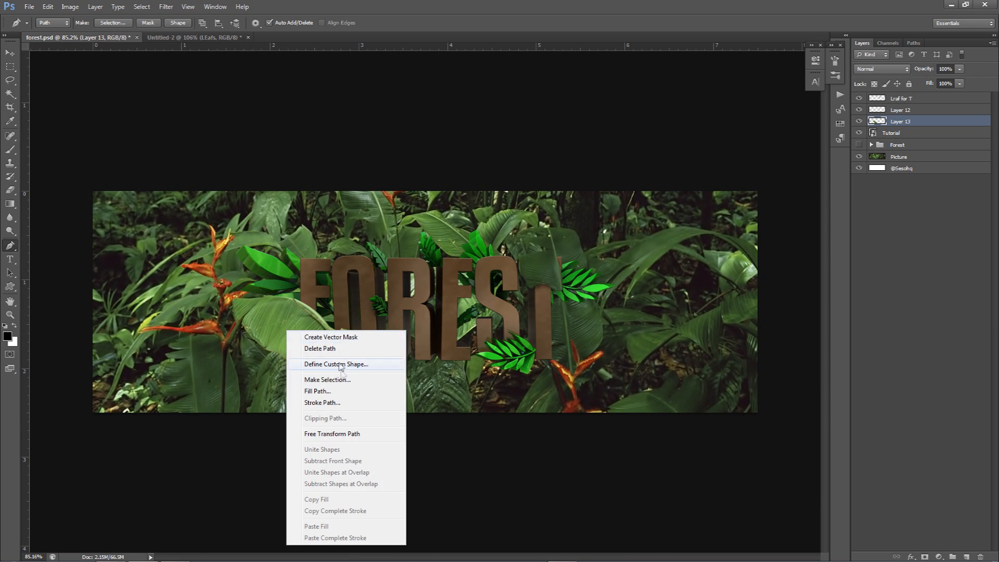
left_click(320, 379)
key("Return")
key("Delete")
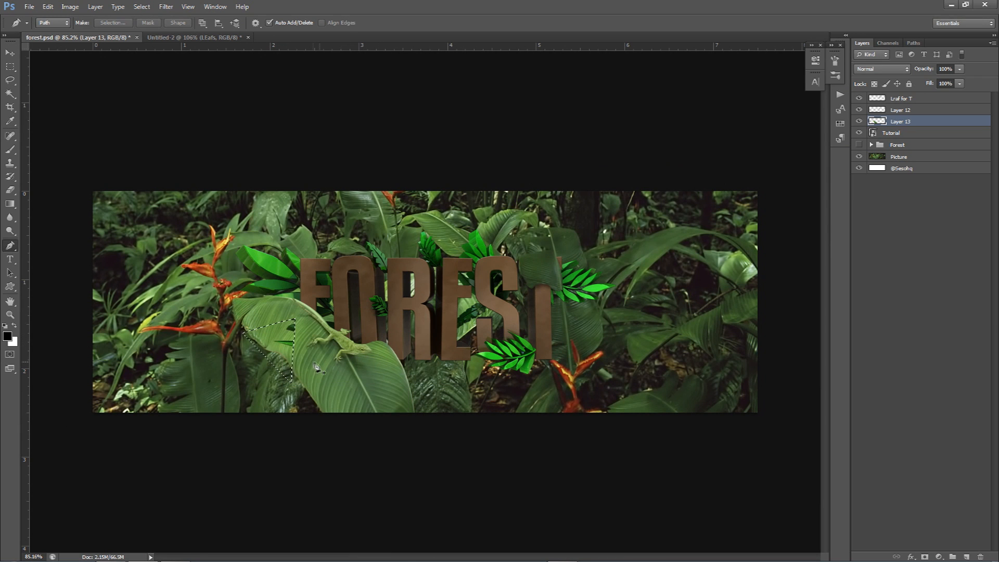
key("ctrl+d")
Step: Undo the trimming of the leaf's lower-left edge and delete its path
scroll(294, 333, "up", 4, "alt")
key("ctrl+shift+d")
key("ctrl+alt+z")
key("Delete")
key("ctrl+alt+z")
key("Delete")
key("ctrl+alt+z")
key("ctrl+alt+z")
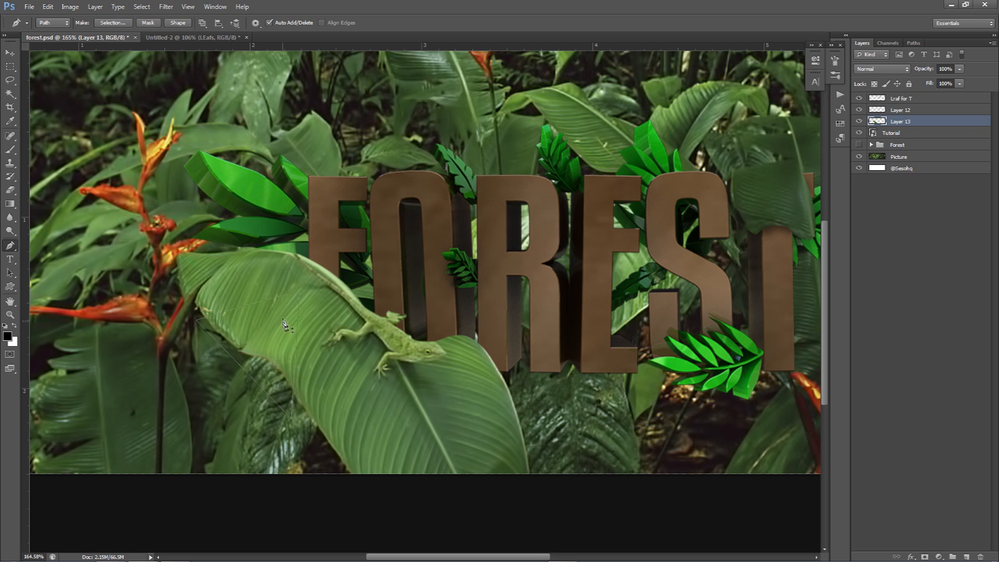
right_click(316, 298)
left_click(364, 314)
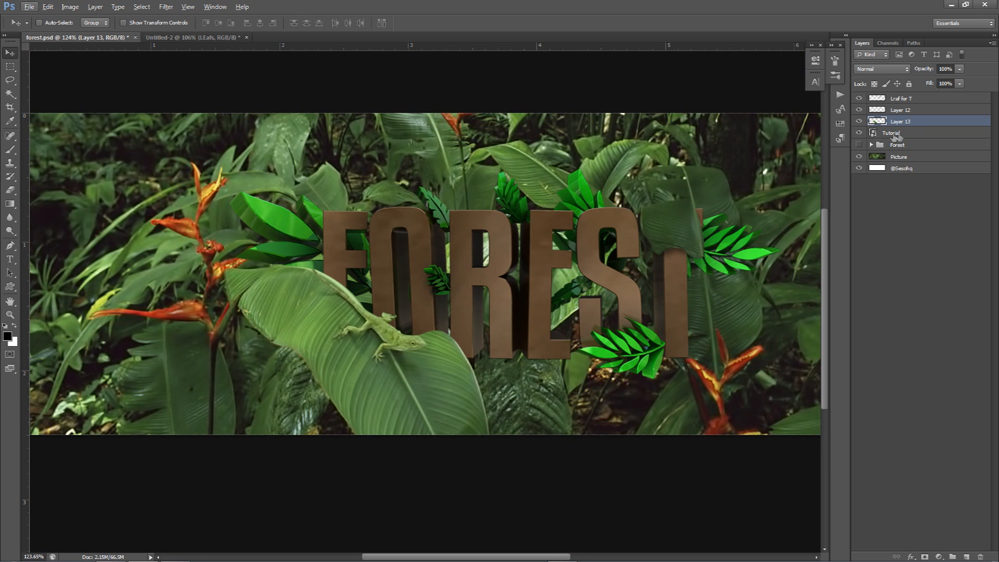
Step: Add a new layer directly above the Tutorial layer and paint soft black shadows on the letters along the leaf and lizard
left_click(897, 135)
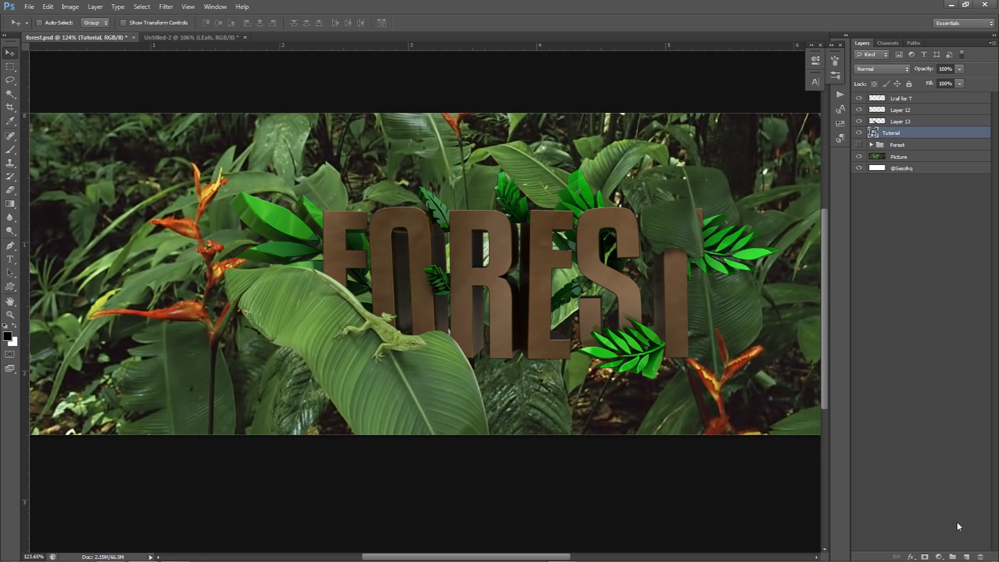
left_click(966, 556)
key("b")
scroll(439, 389, "up", 3, "alt")
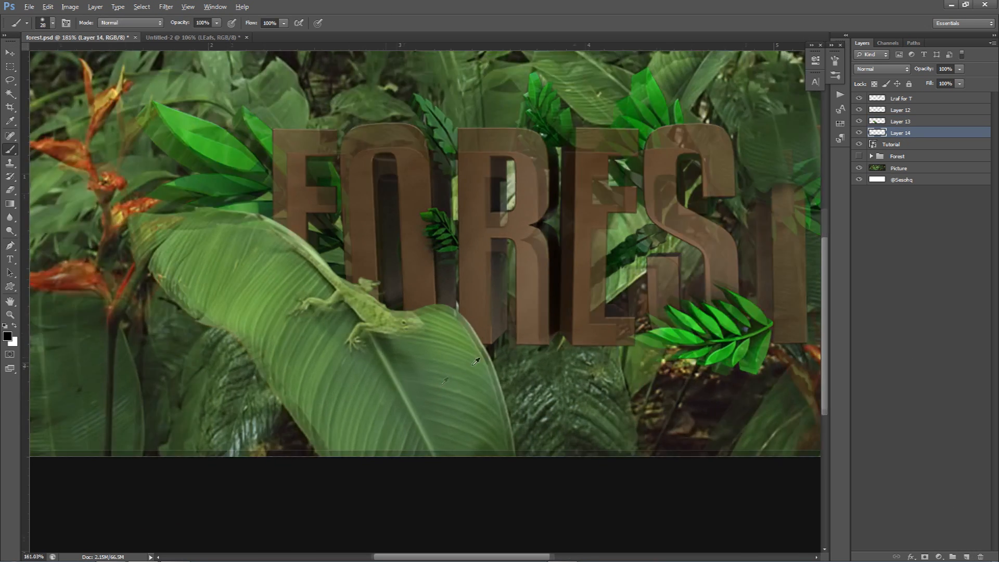
scroll(465, 405, "up", 2, "alt")
right_click_drag(474, 437, 475, 438, "alt")
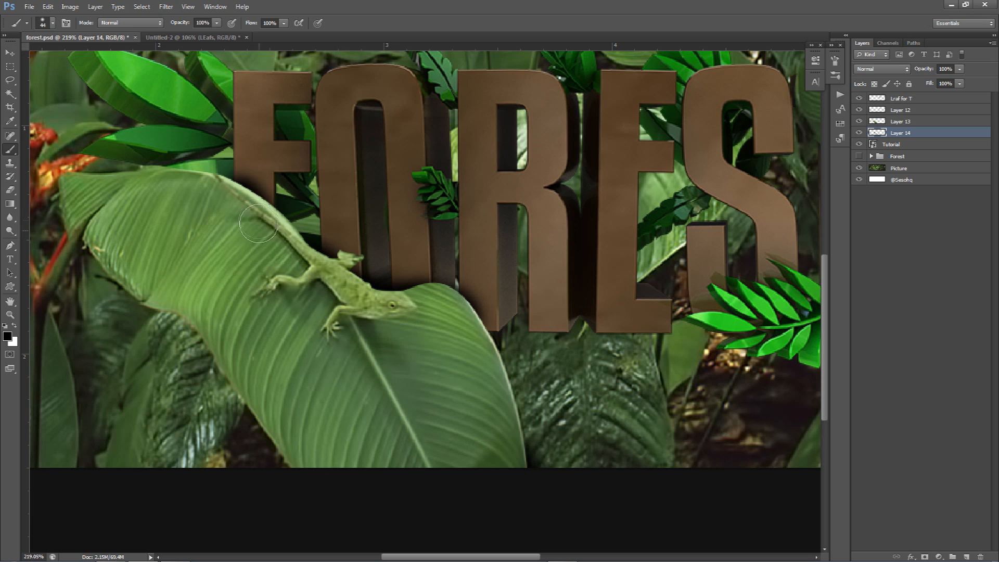
Step: Erase stray shadow beside the base of the F and touch up the leaf's shadow with a larger brush
key("e")
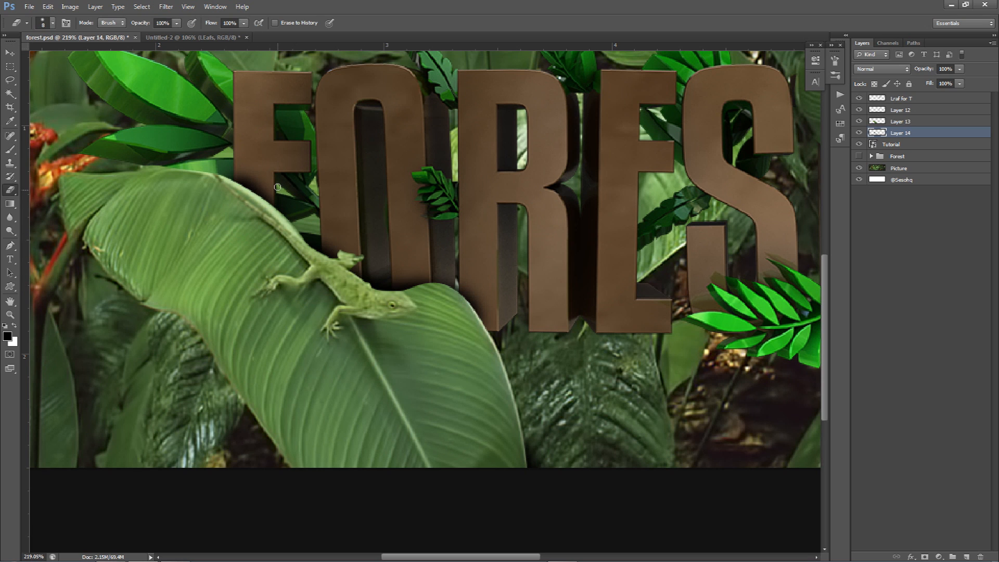
right_click_drag(286, 183, 269, 174, "alt")
key("b")
right_click_drag(357, 313, 396, 315, "alt")
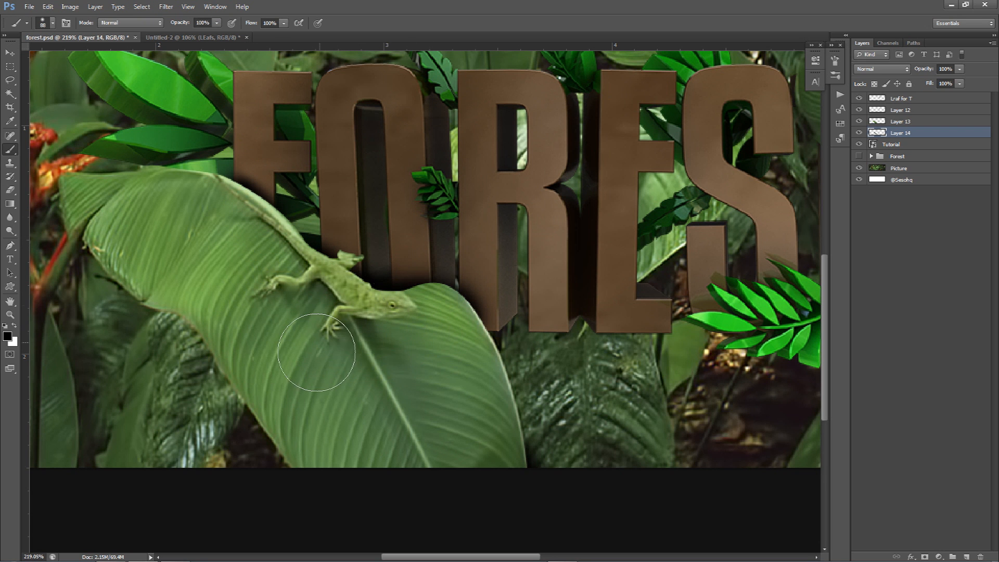
Step: Reduce the painted shadow layer's opacity to 78%
scroll(333, 359, "down", 5, "alt")
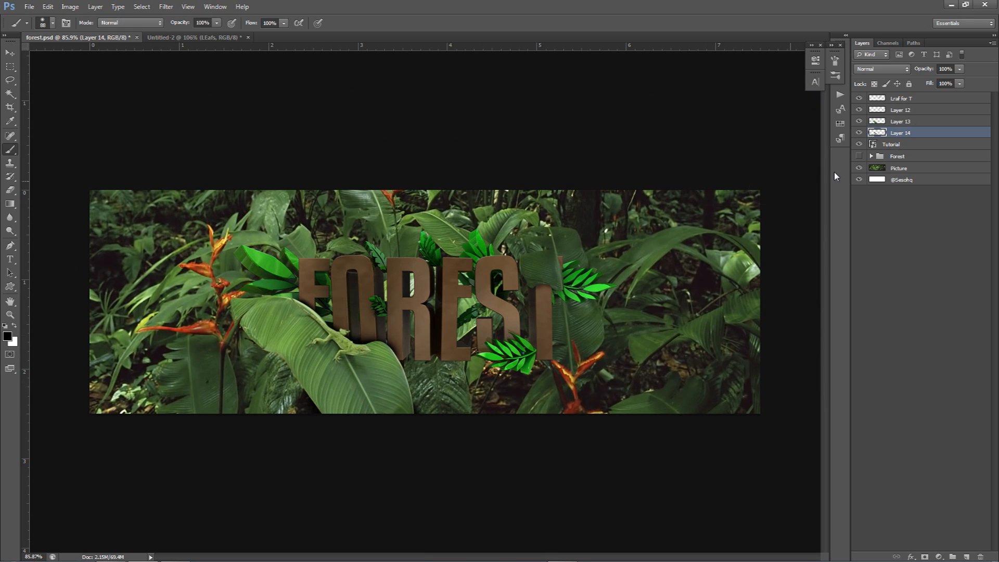
left_click_drag(957, 71, 948, 78)
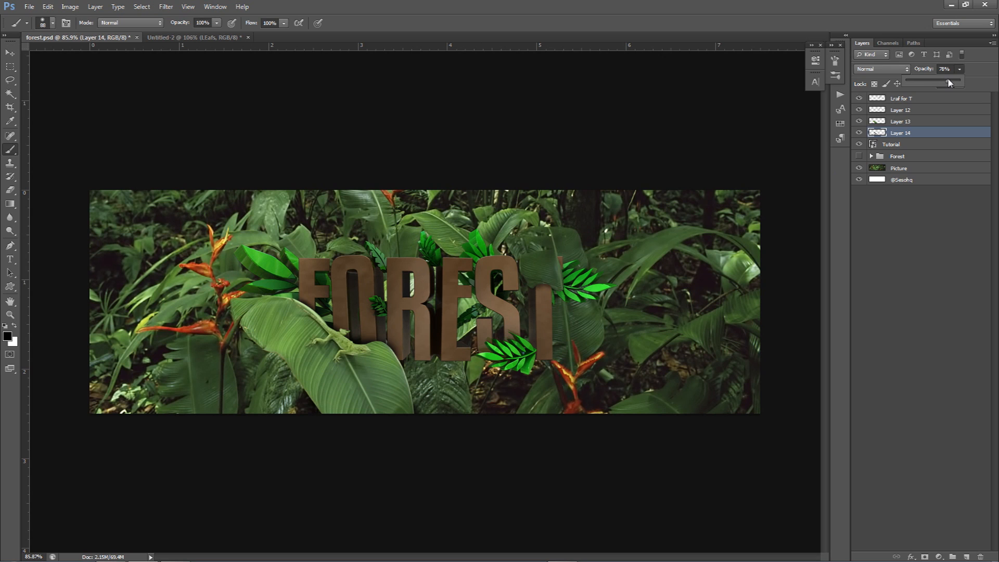
key("v")
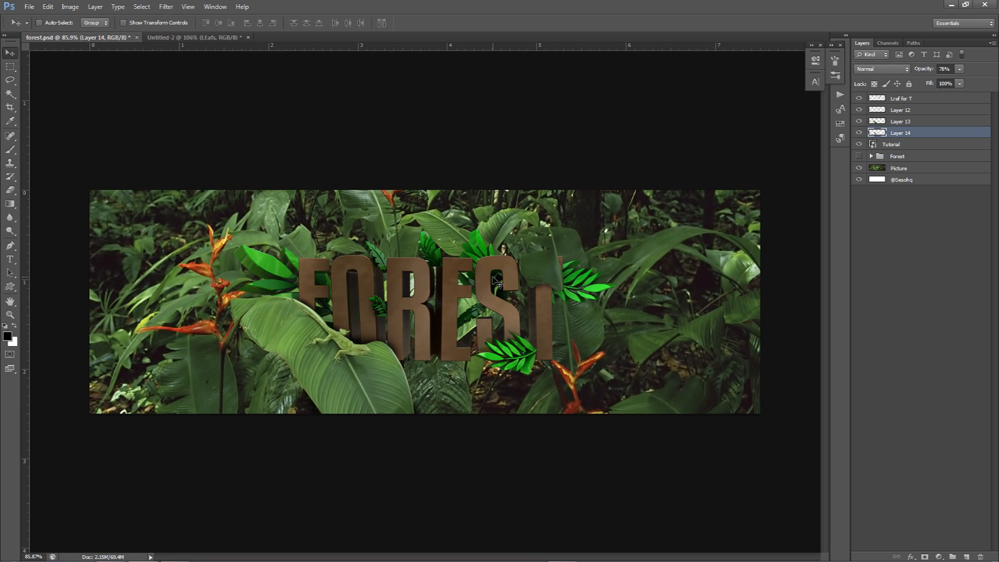
Step: Add a new layer above the Lraf for T layer and set the brush colour to pale yellow f2f1c6
left_click(919, 100)
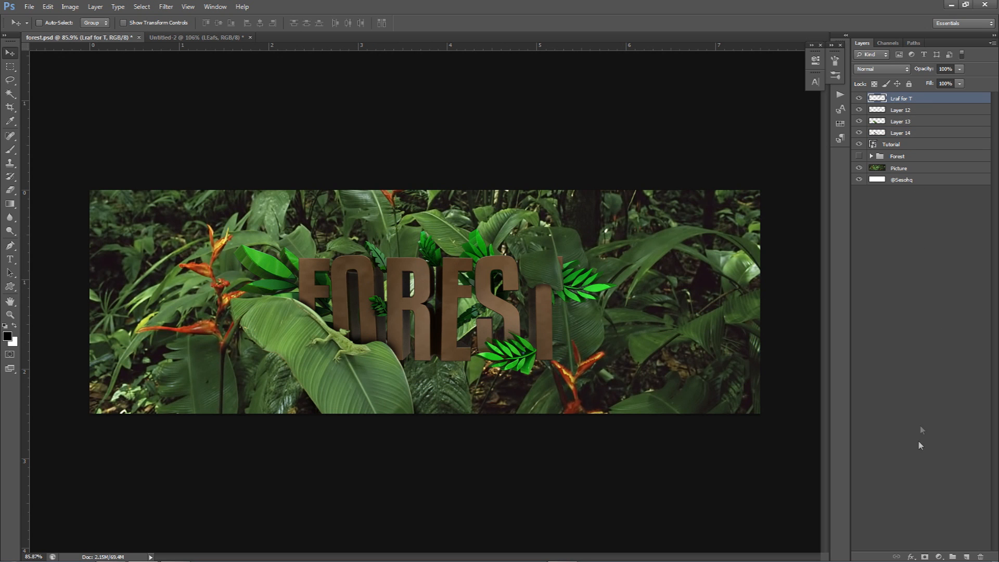
left_click(966, 557)
key("b")
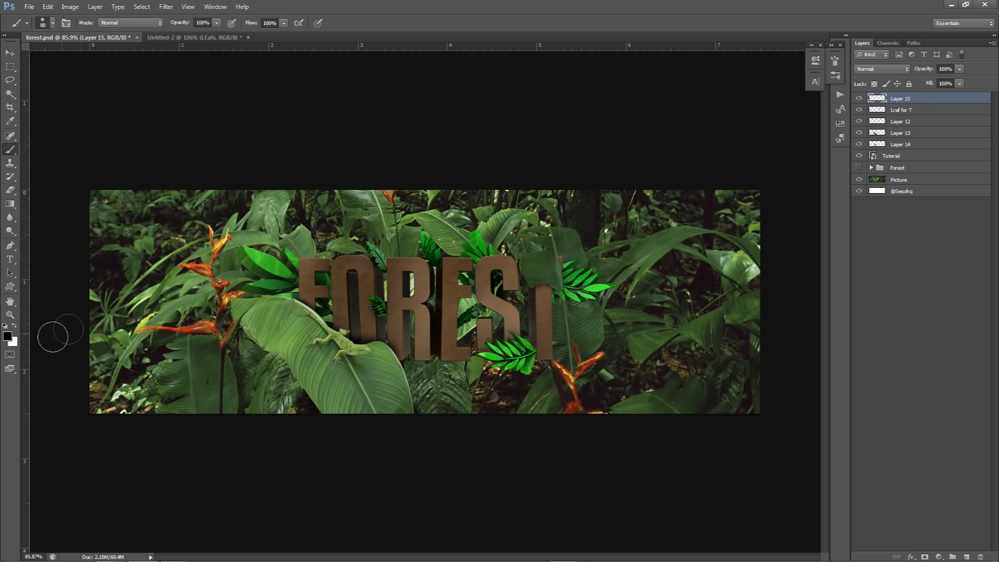
left_click(7, 336)
left_click(603, 199)
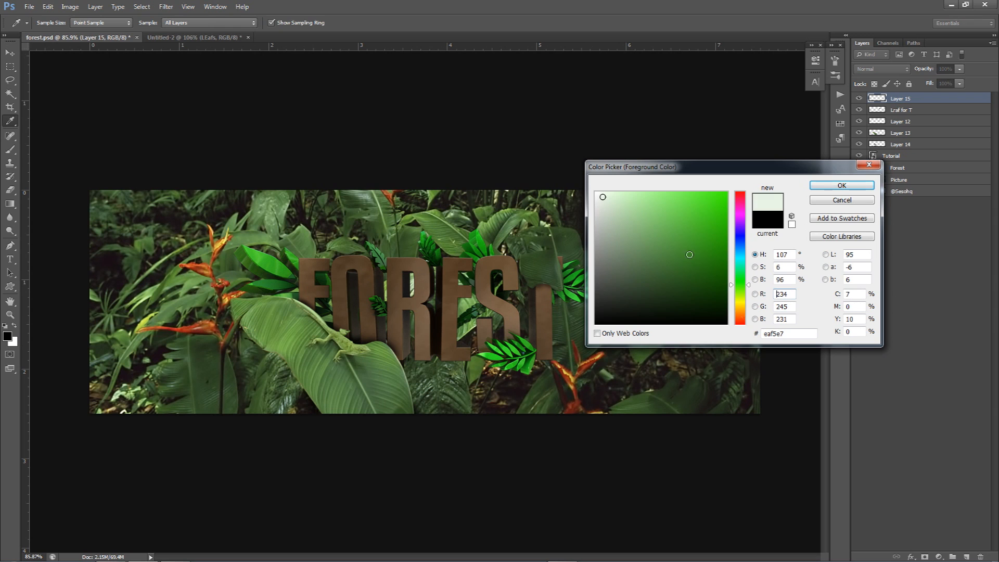
left_click(741, 303)
left_click(617, 199)
left_click(619, 199)
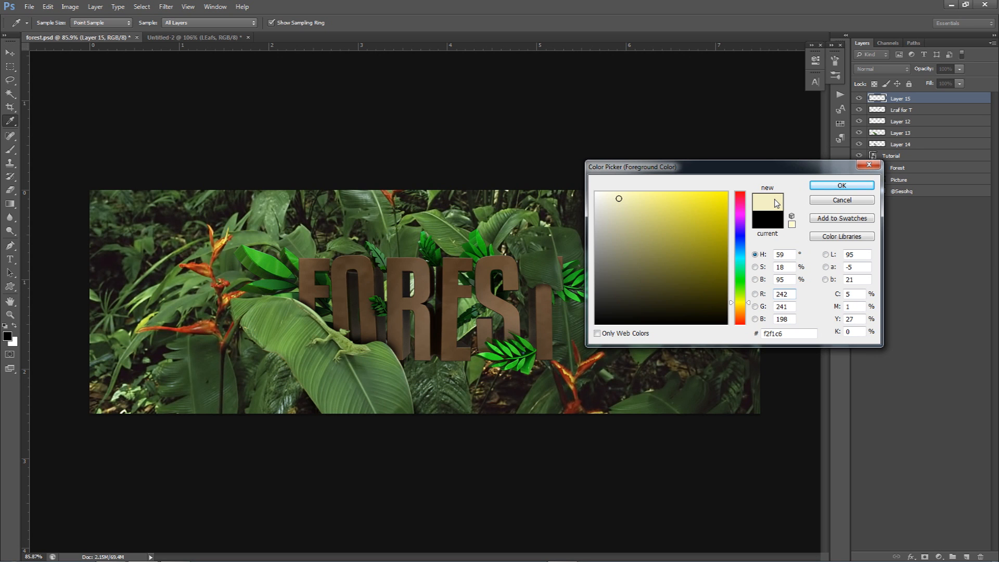
left_click_drag(780, 171, 779, 206)
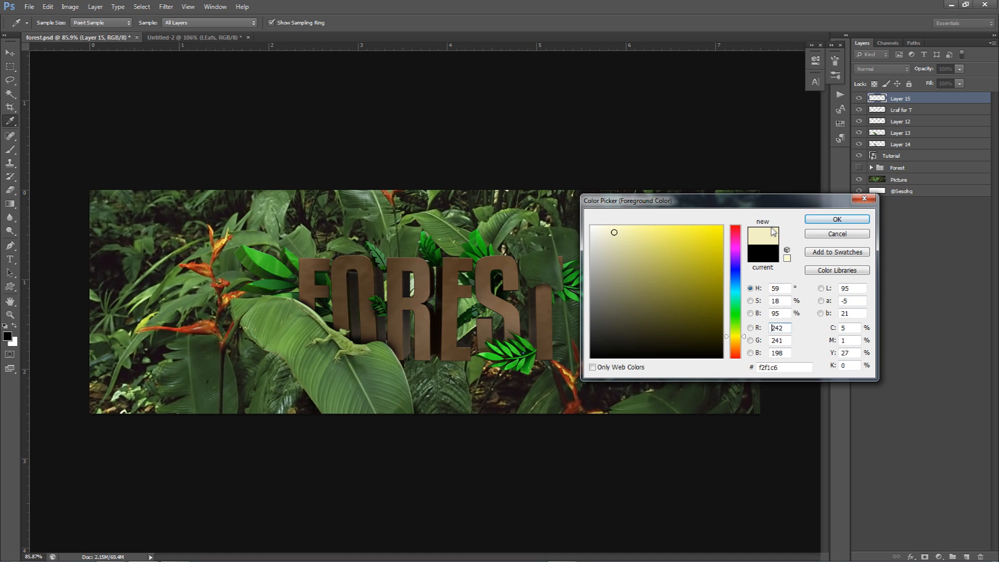
left_click(837, 219)
key("b")
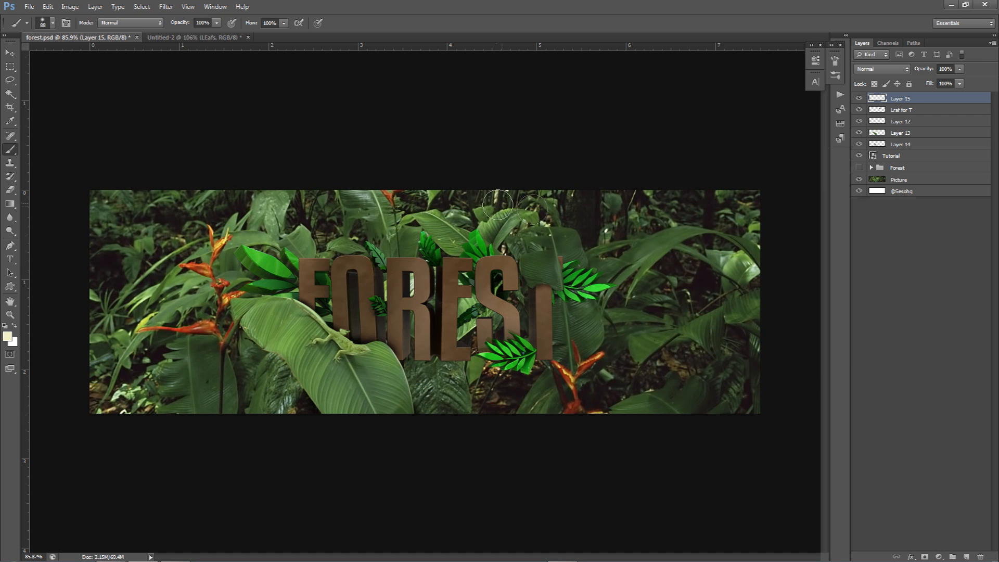
Step: Paint a soft pale yellow glow over the picture's top edge with a 672 px brush and set the layer's opacity to 75%
right_click_drag(464, 266, 629, 281, "alt")
left_click(493, 130)
key("ctrl+z")
left_click(501, 146)
left_click_drag(959, 69, 950, 82)
left_click(943, 68)
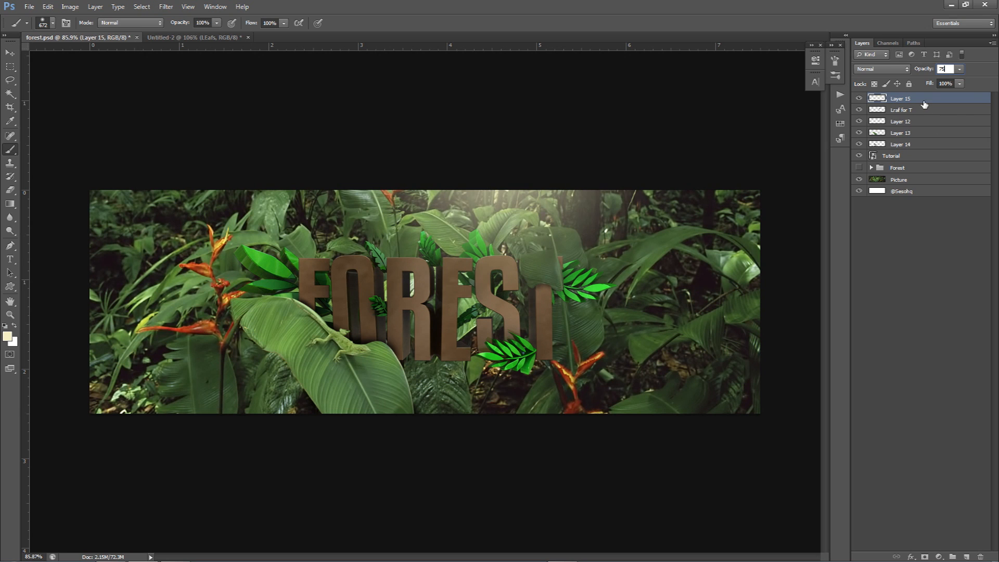
type("75")
Step: On a new layer, paint soft glows in greens sampled from the leaves at the picture's lower right, lower left and upper left
left_click(965, 557)
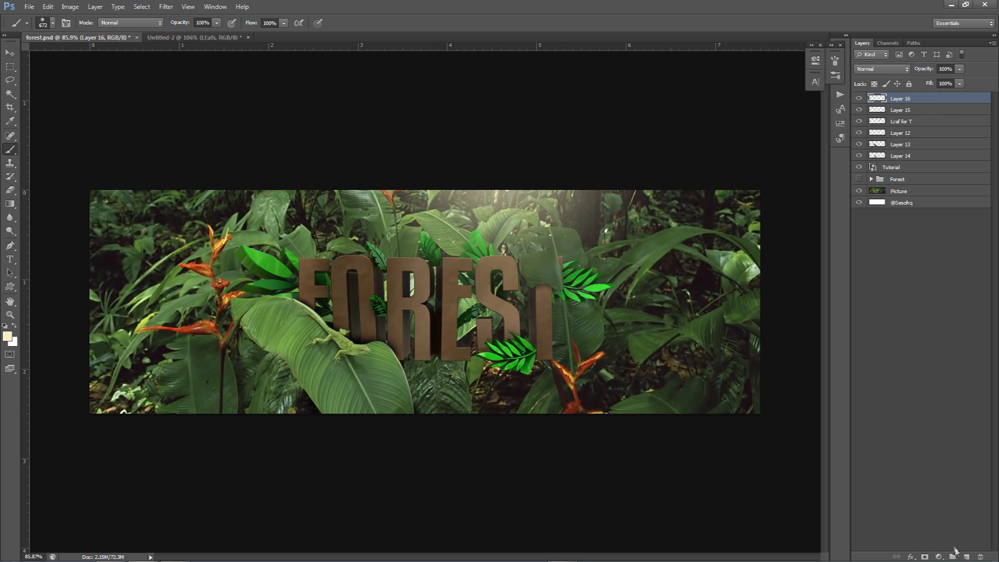
key("ctrl+shift+n")
left_click(592, 189)
left_click(754, 264, "alt")
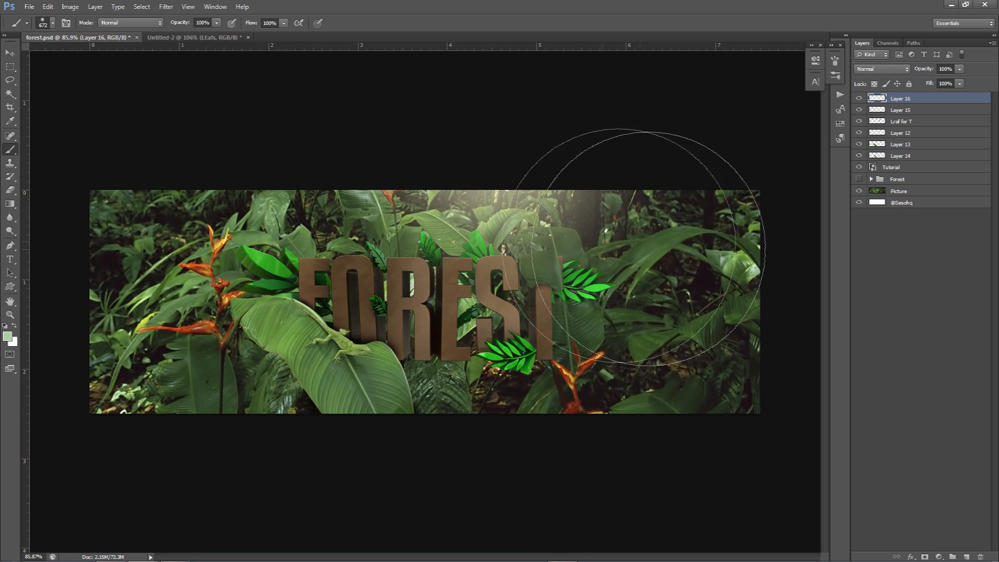
left_click(375, 276, "alt")
mouse_move(375, 276)
left_mouse_down("alt")
mouse_move(279, 334)
mouse_move(614, 368)
mouse_move(380, 234)
mouse_move(193, 249)
mouse_move(211, 243)
mouse_move(203, 262)
mouse_move(755, 265)
left_mouse_up("alt")
mouse_move(639, 345)
right_mouse_down("alt")
mouse_move(623, 338)
mouse_move(593, 346)
mouse_move(614, 346)
right_mouse_up("alt")
left_click(634, 343)
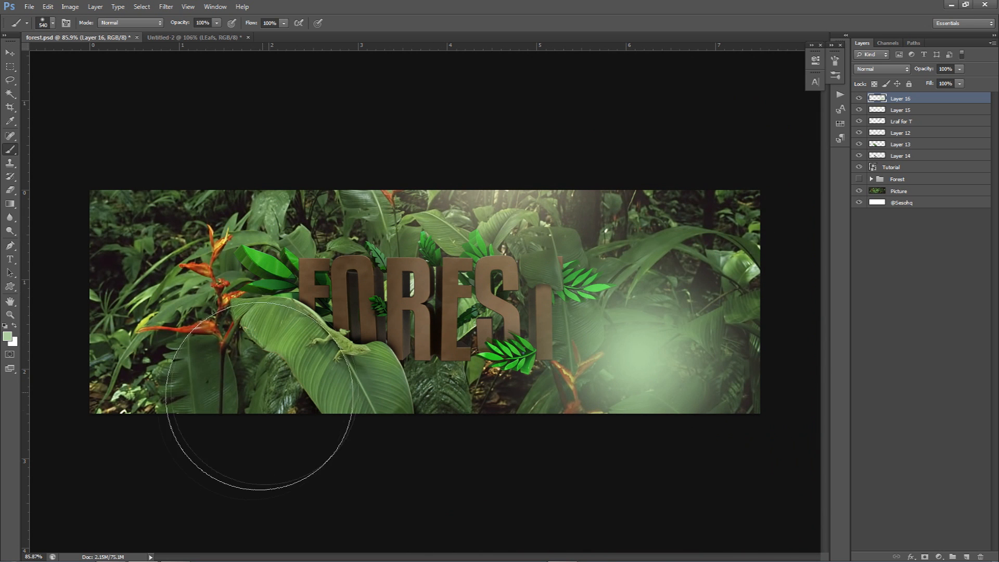
left_click(236, 417)
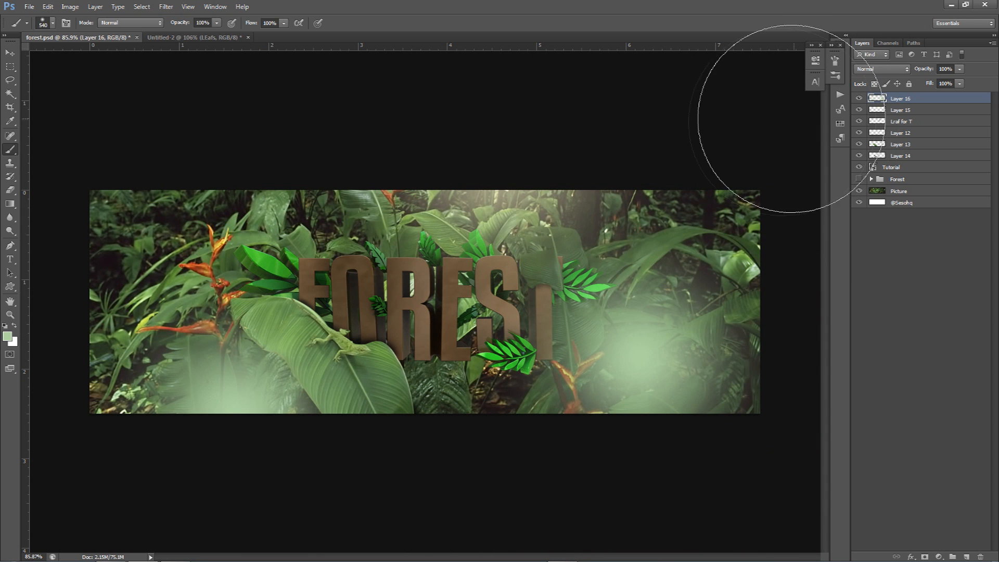
left_click(262, 234, "alt")
left_click(307, 194)
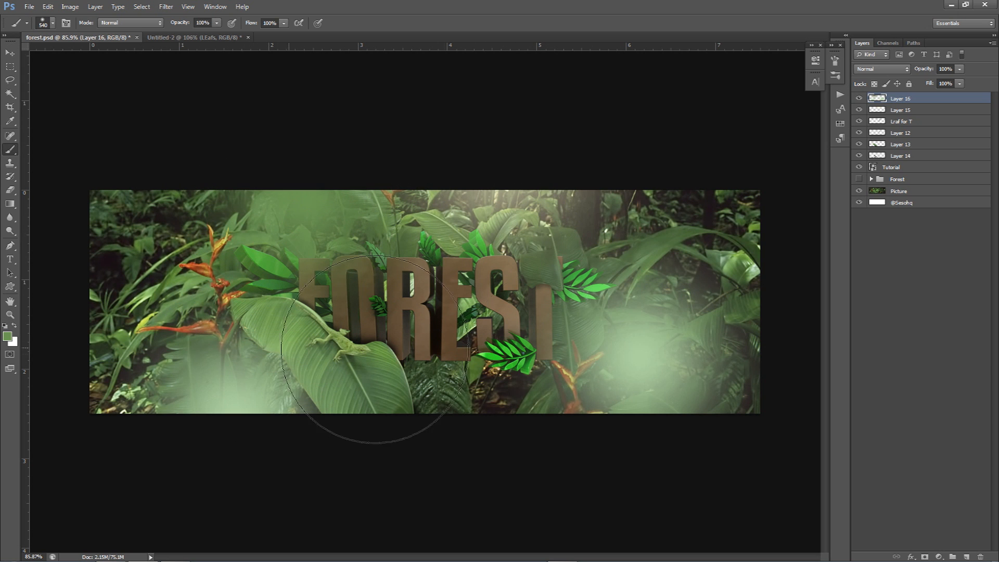
Step: Set the green glow layer's blend mode to Linear Dodge (Add) and reduce its opacity to 64%
left_click(891, 71)
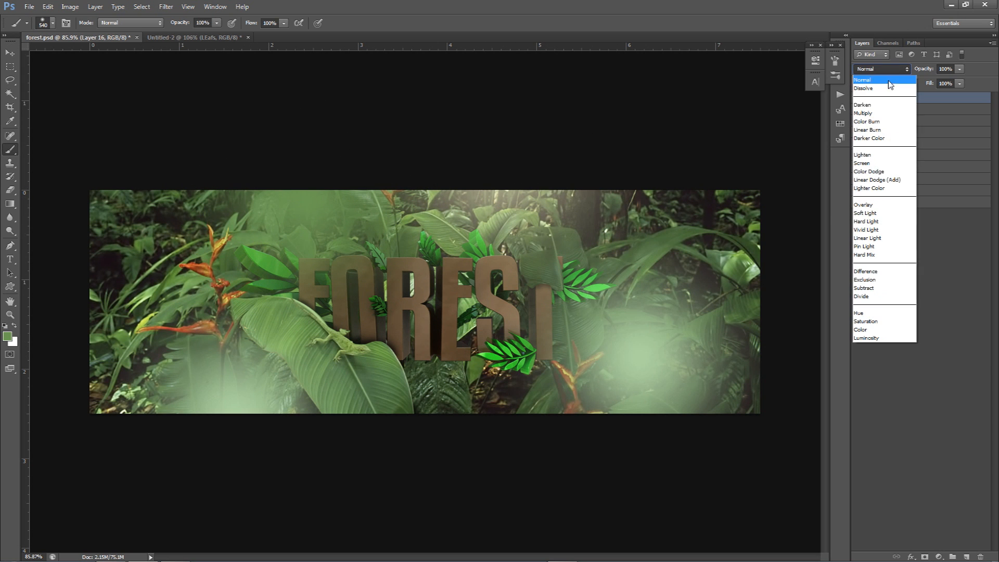
left_click(879, 180)
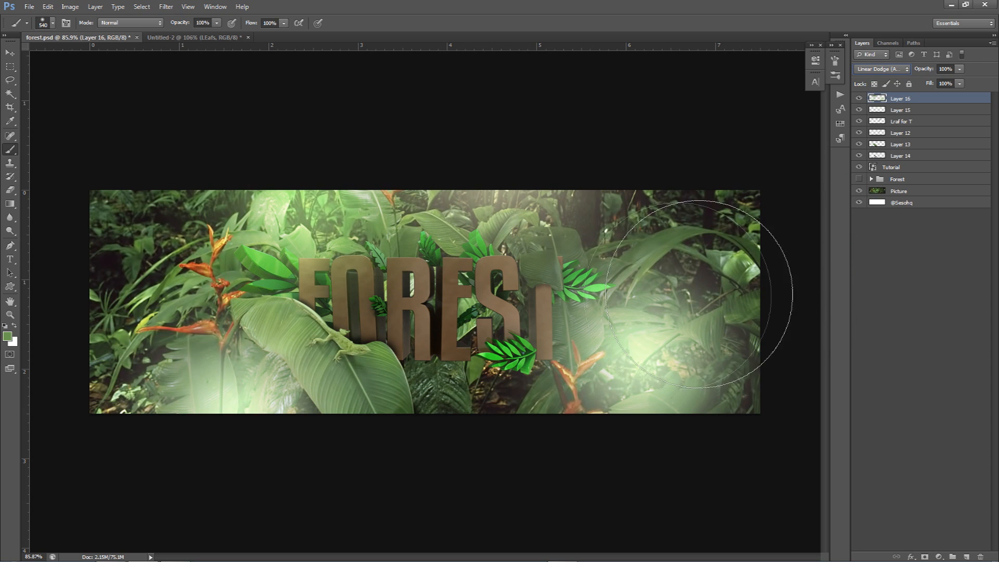
left_click(959, 84)
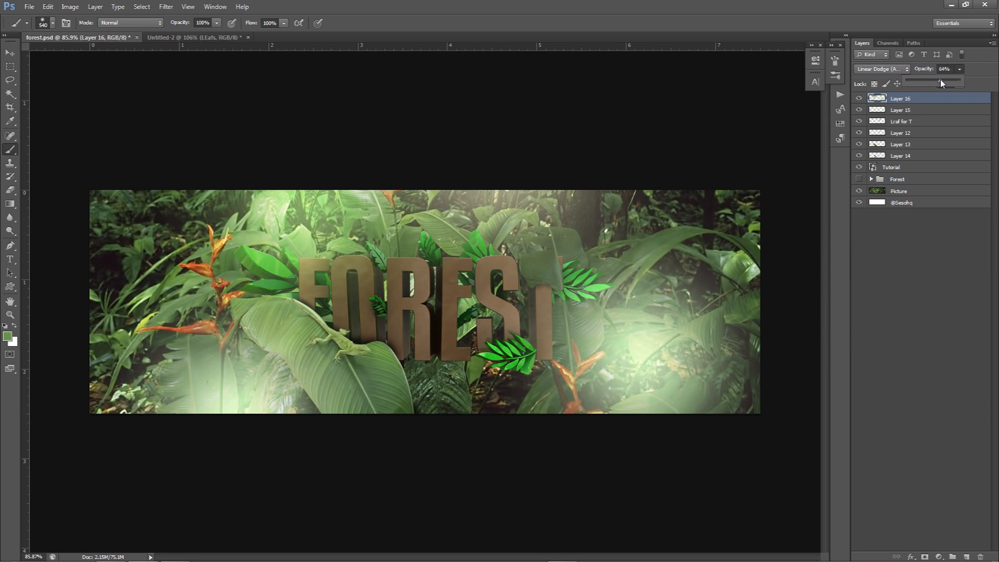
Step: Erase the strongest parts of the green glows with a soft 369 px eraser
key("e")
right_click_drag(621, 301, 710, 283, "alt")
mouse_move(684, 287)
left_mouse_down()
mouse_move(625, 306)
mouse_move(707, 304)
mouse_move(758, 323)
mouse_move(714, 319)
left_mouse_up()
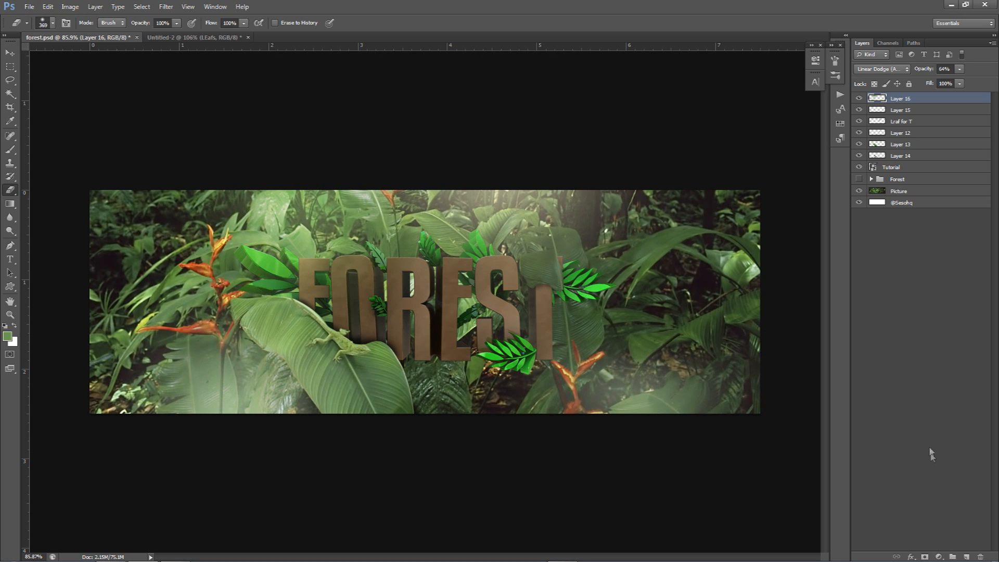
Step: Add a Brightness/Contrast adjustment layer on top with brightness -37 and contrast 41
left_click(939, 556)
left_click(913, 363)
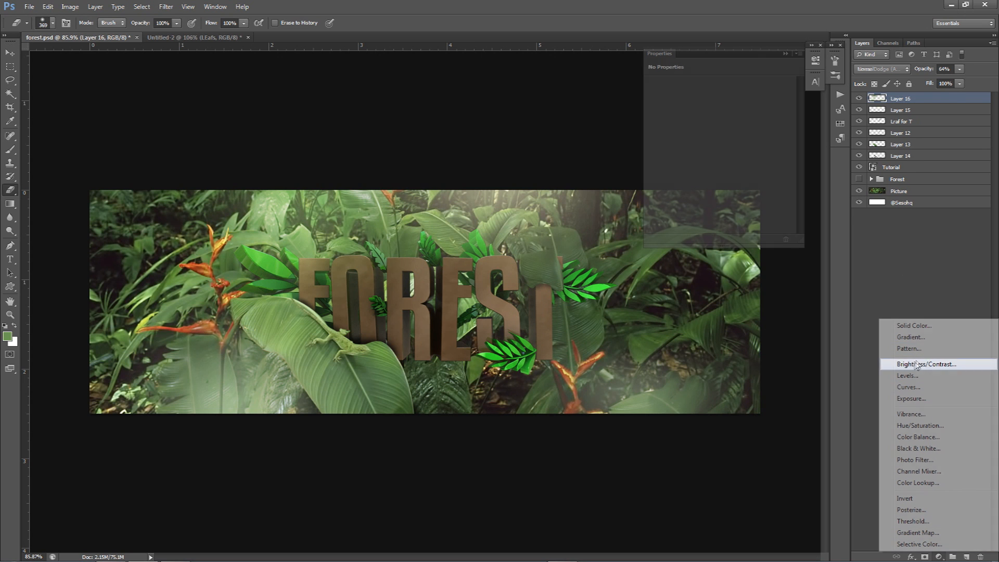
left_click_drag(721, 111, 704, 111)
left_click_drag(750, 134, 748, 133)
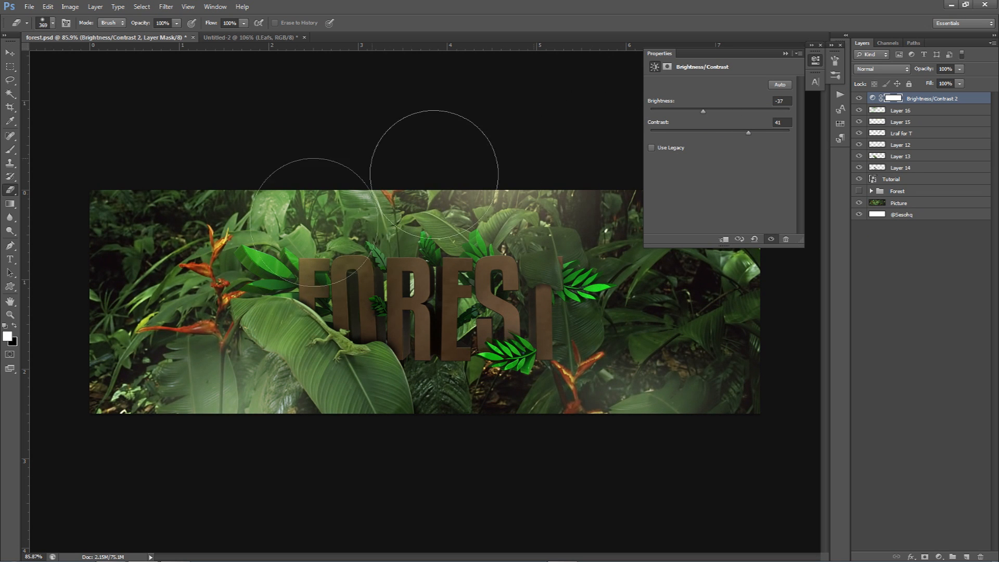
Step: Set the adjustment's brightness to -30 and contrast to 60, and compare the picture with and without it
mouse_move(700, 111)
left_mouse_down()
mouse_move(688, 111)
mouse_move(706, 115)
left_mouse_up()
left_click(784, 99)
type("-30")
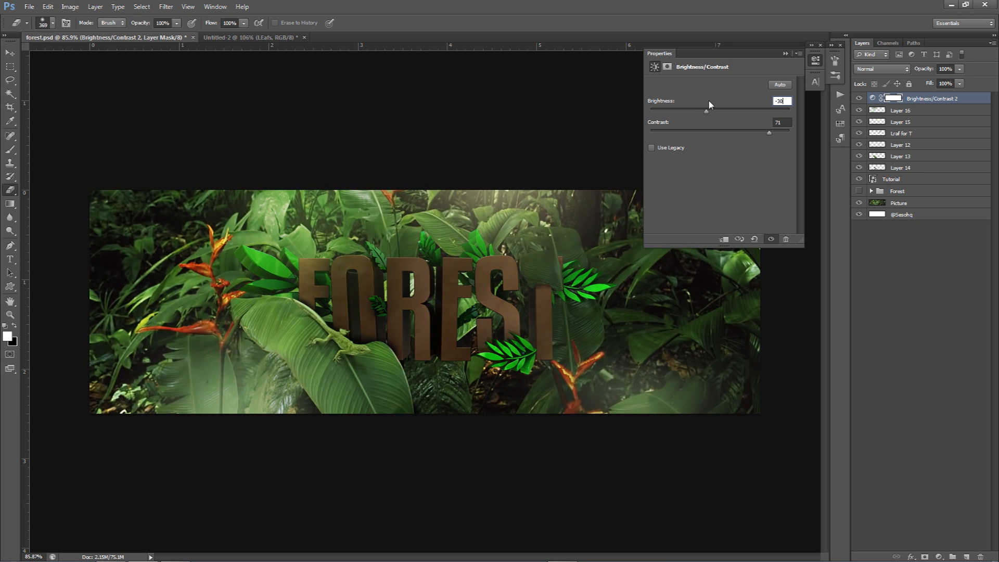
left_click(758, 132)
type("60")
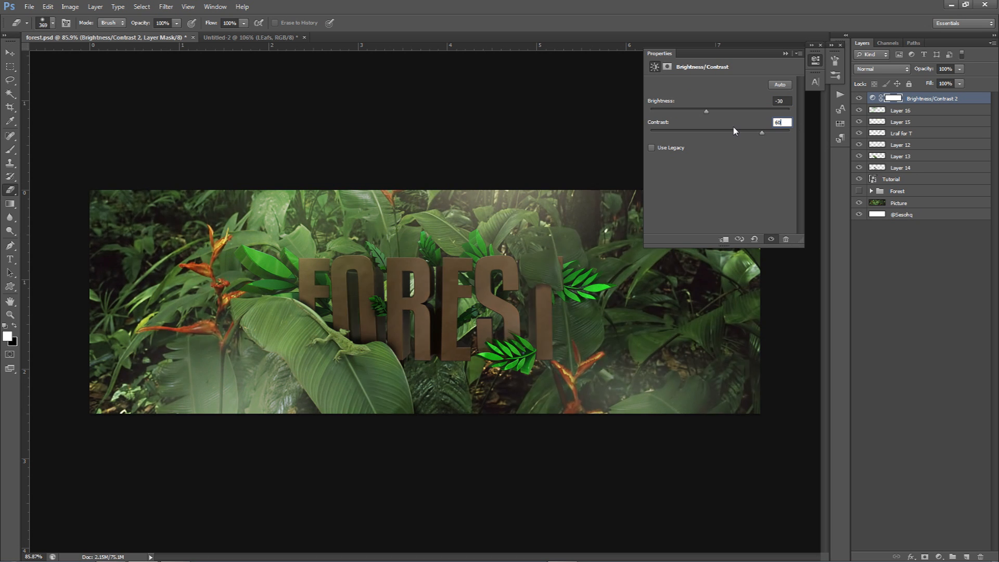
left_click(859, 98)
left_click(859, 98)
left_click(859, 98)
left_click(859, 97)
left_click(819, 64)
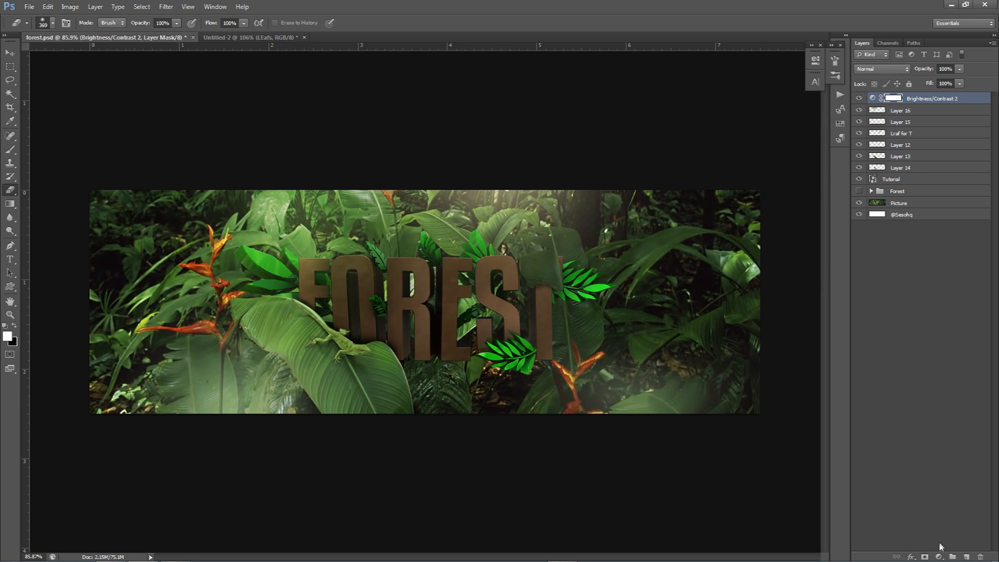
Step: Add a Curves adjustment layer with a gentle S-curve that raises the highlights and slightly lowers the shadows
left_click(939, 556)
left_click(946, 383)
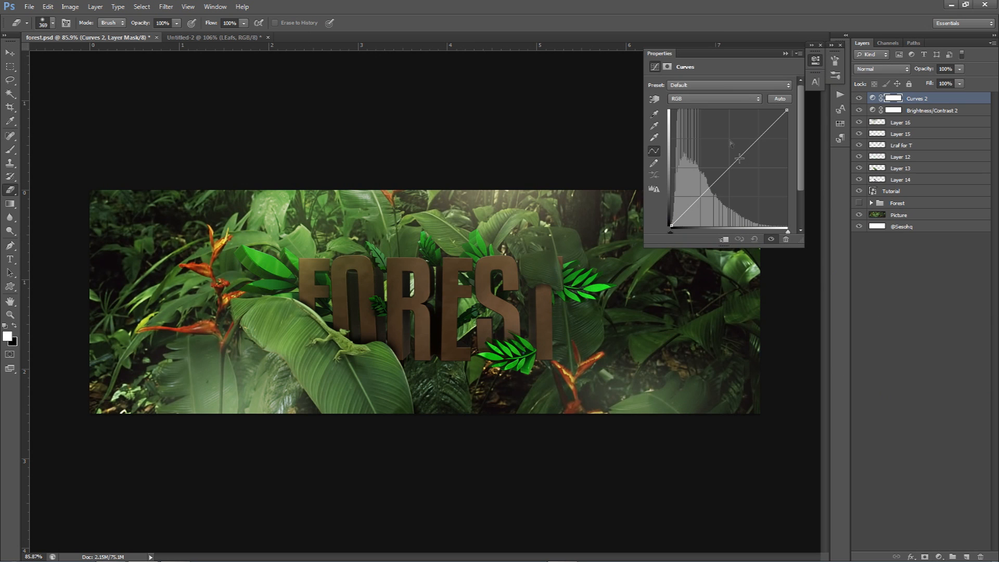
left_click_drag(764, 138, 763, 130)
left_click_drag(701, 195, 701, 198)
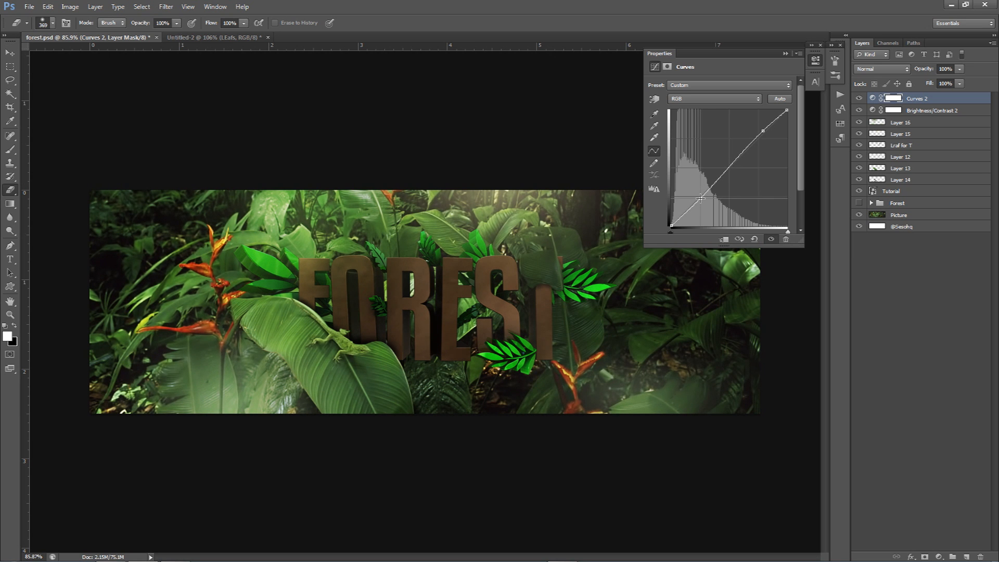
left_click(815, 60)
Step: Paint a soft white glow at the picture's top centre on a new layer with an 801 px brush, and reduce the layer to 44% opacity
left_click(966, 557)
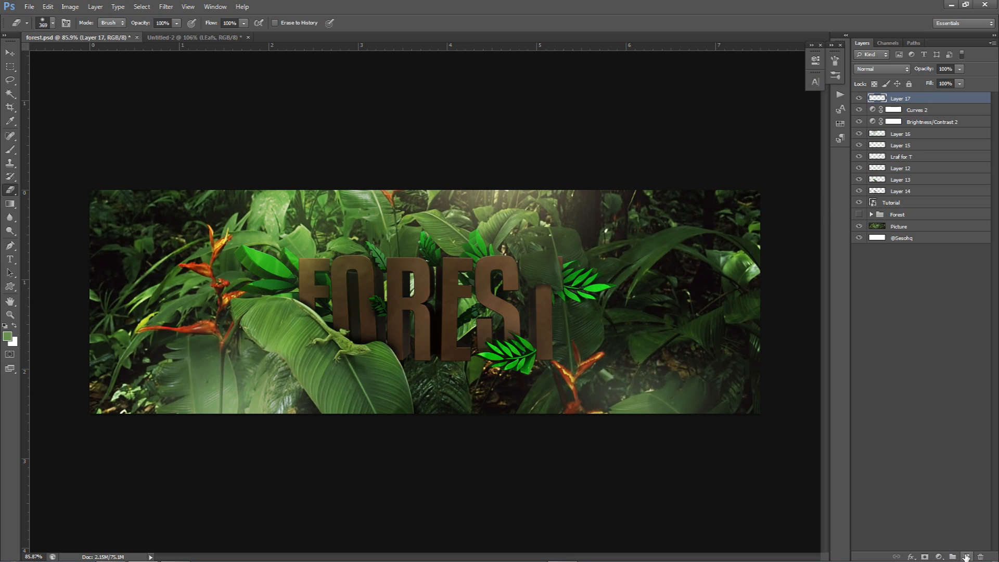
key("b")
left_click(17, 329)
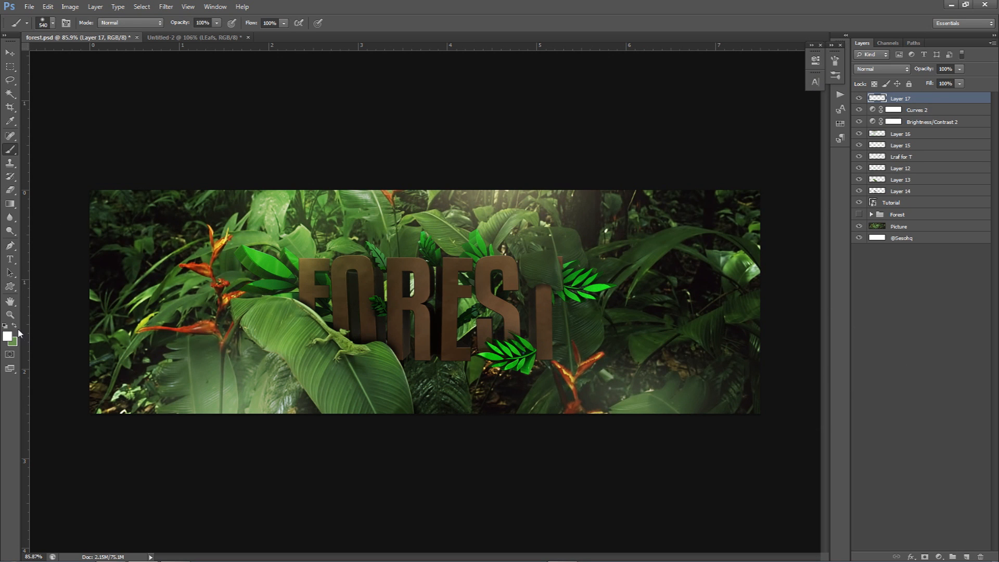
left_click(7, 337)
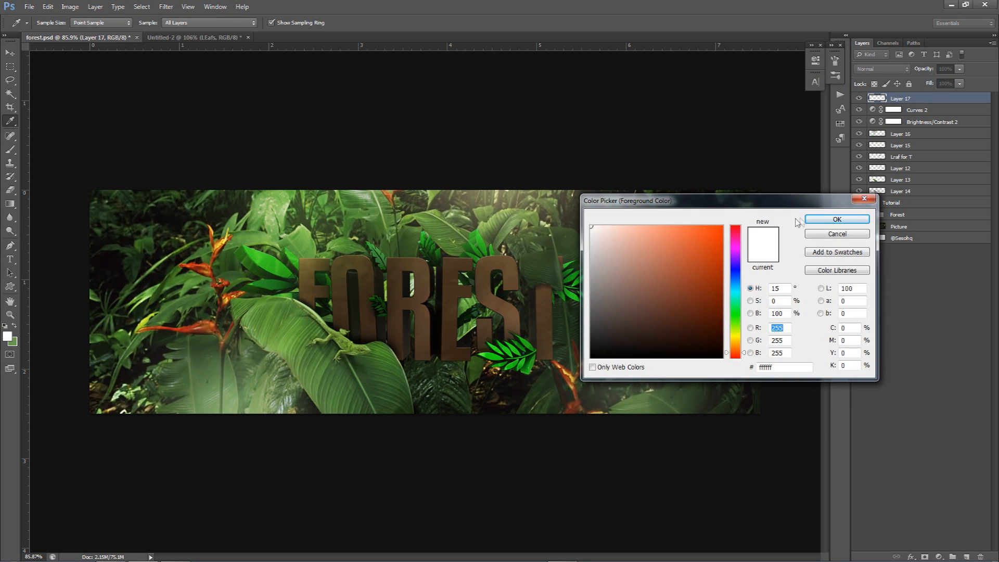
left_click(811, 219)
right_click_drag(390, 259, 449, 264, "alt")
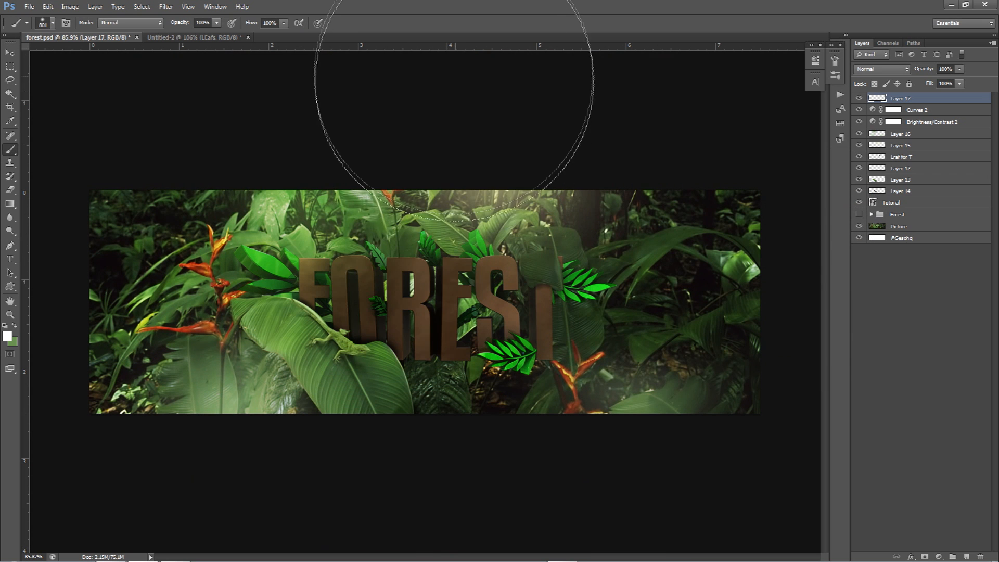
left_click(442, 79)
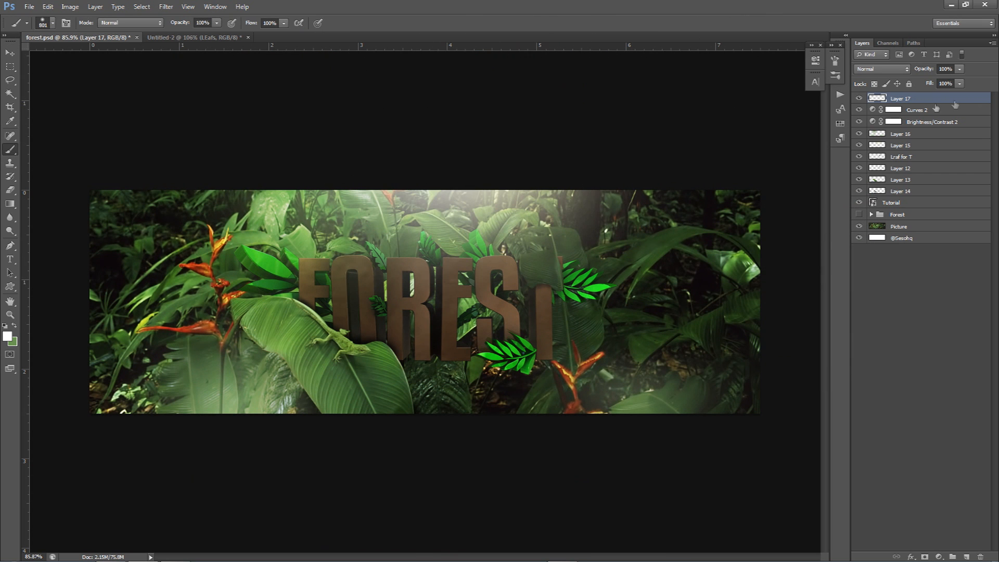
left_click(960, 70)
left_click_drag(961, 81, 939, 82)
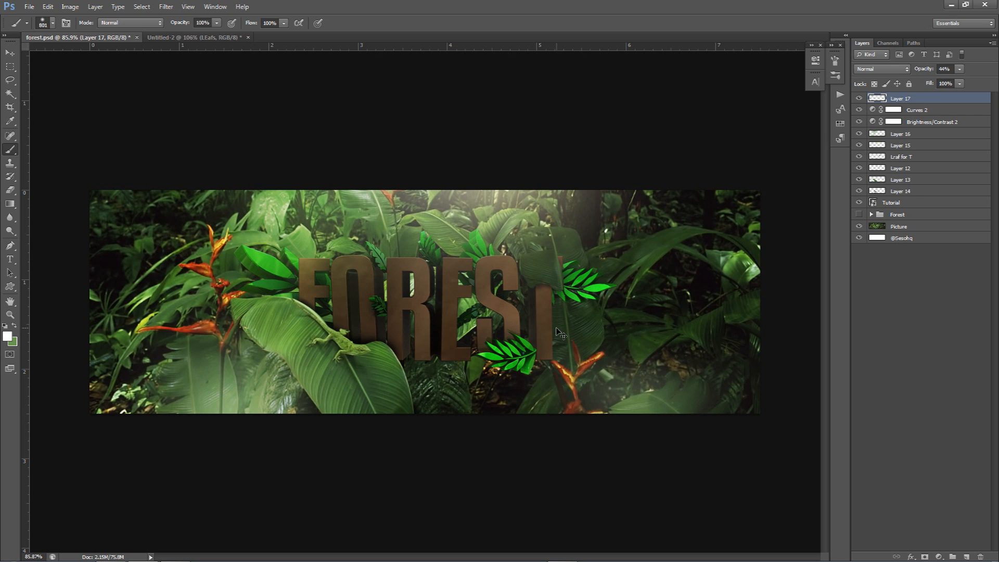
Step: Add an Exposure adjustment layer with offset +0.0169 and gamma correction 0.71, and compare the picture with and without it
key("v")
left_click(938, 557)
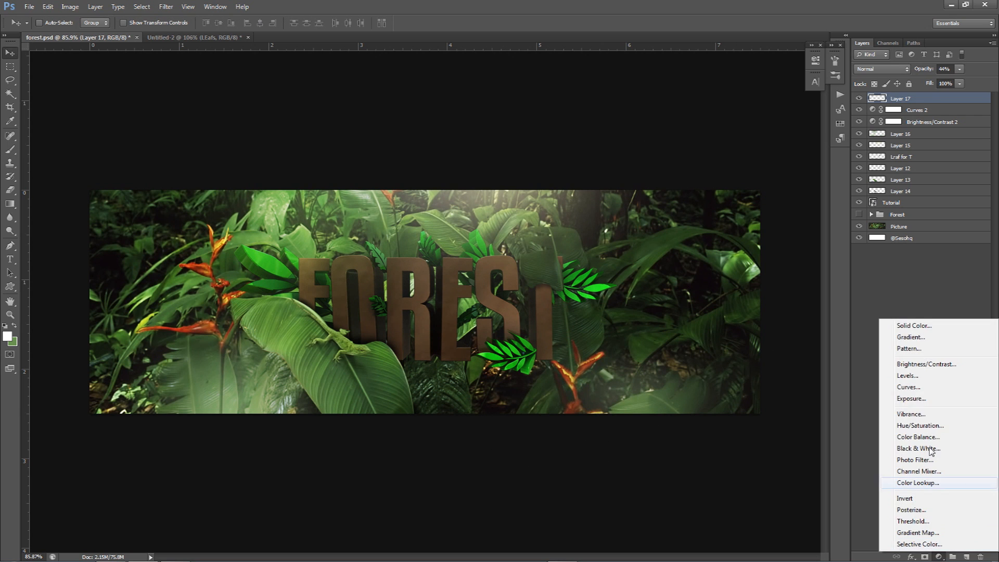
left_click(901, 398)
mouse_move(723, 133)
left_mouse_down()
mouse_move(727, 156)
mouse_move(742, 157)
mouse_move(720, 135)
left_mouse_up()
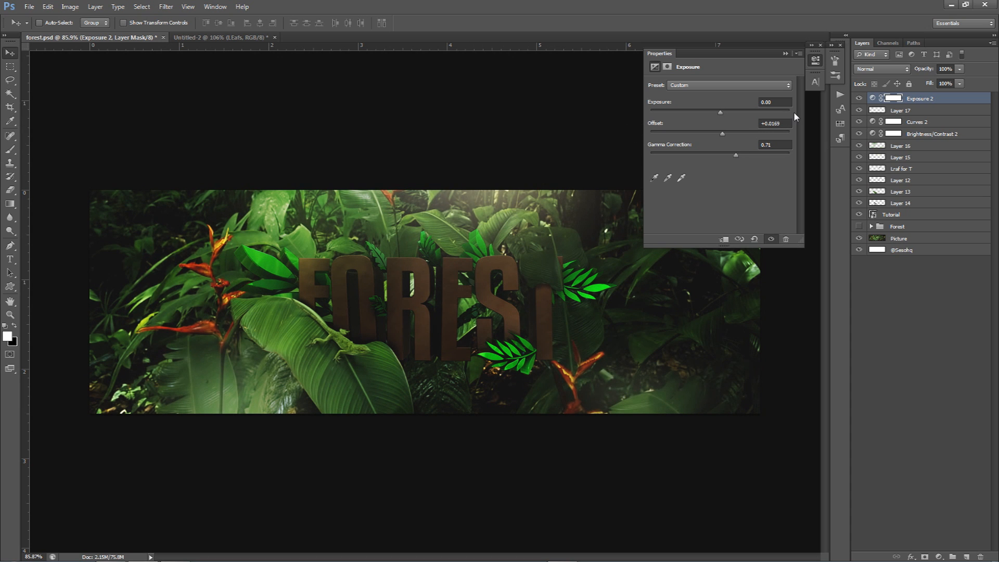
left_click(815, 60)
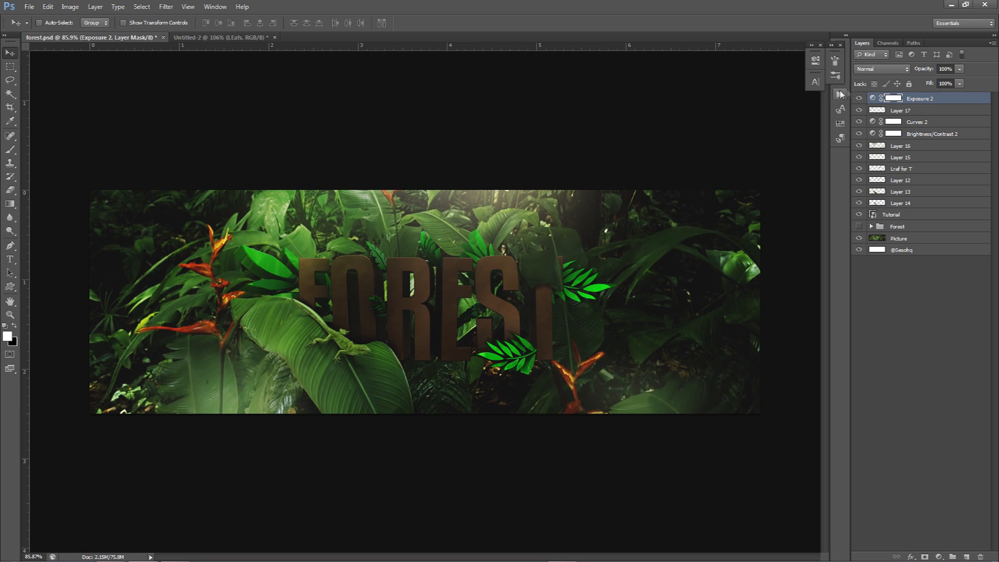
left_click(860, 98)
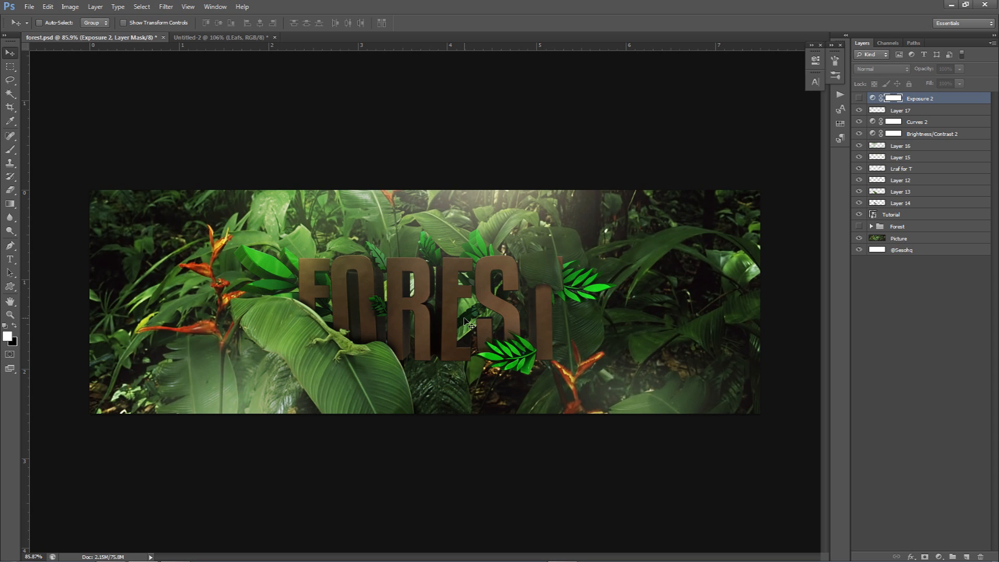
left_click(860, 99)
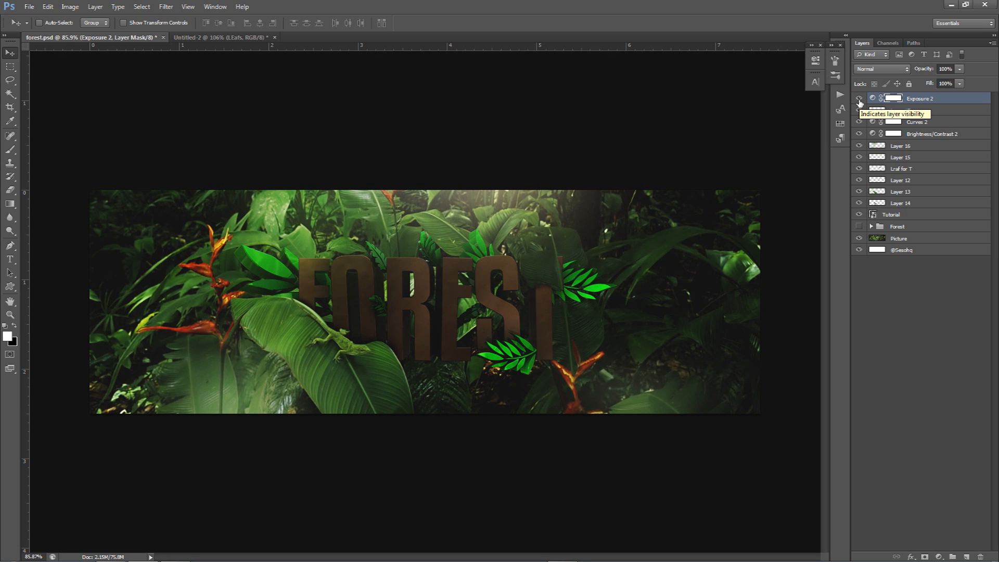
Step: Bring the bark texture layer, Layer 1, out of the Forest group as a copy at the very top of the layer stack
left_click(906, 214)
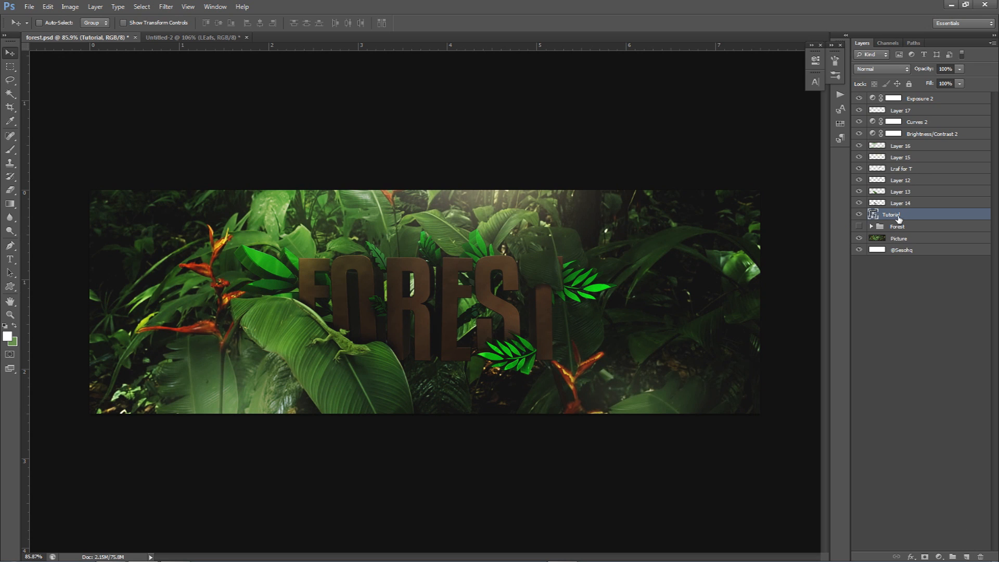
left_click(873, 226)
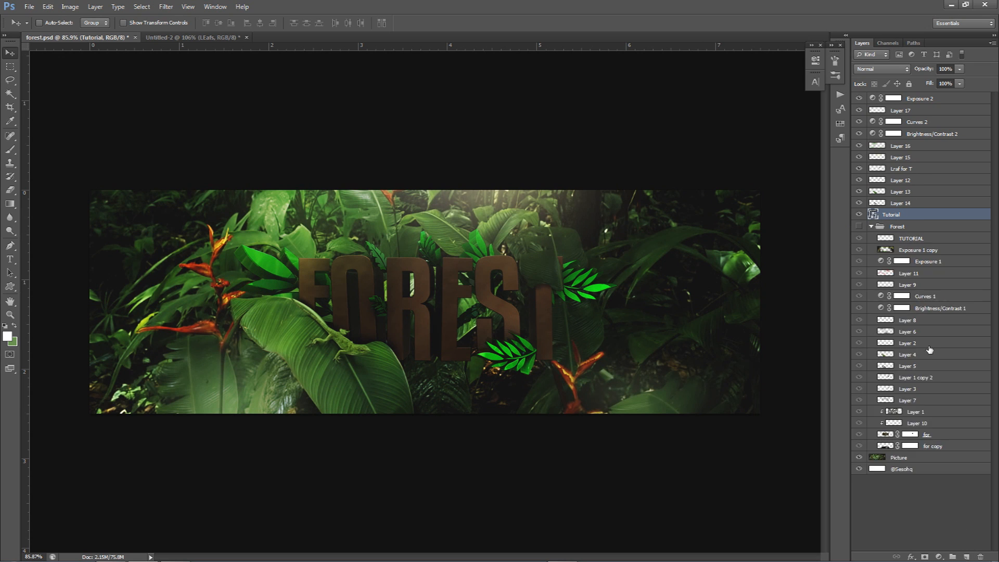
left_click_drag(916, 412, 919, 99)
left_click(872, 238)
left_click(860, 238)
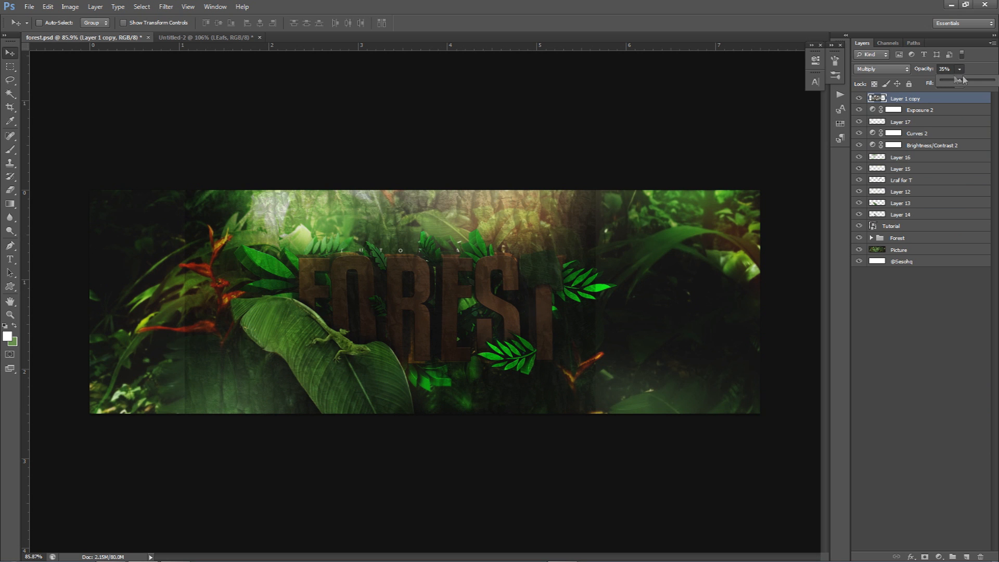
Step: Set the bark texture copy to 100% opacity and Normal blending, and position it over the FOREST title
left_click_drag(980, 81, 997, 82)
left_click_drag(541, 262, 697, 232)
left_click(896, 70)
left_click(870, 82)
left_click_drag(702, 301, 616, 271)
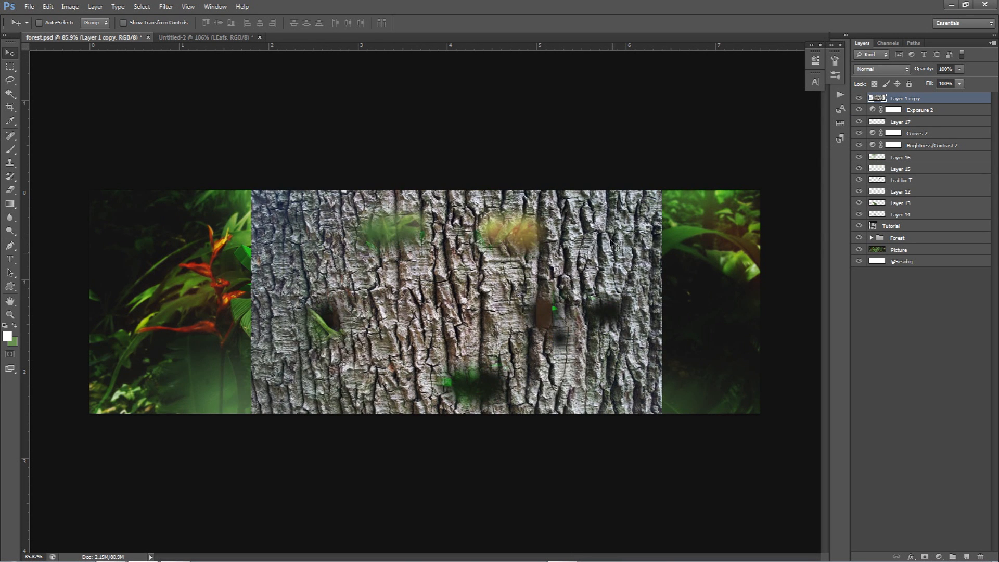
left_click_drag(470, 295, 465, 291)
Step: Place the bark texture copy directly above the Tutorial layer, clip it to that layer and align it over the letters
left_click_drag(916, 100, 917, 214)
right_click(919, 215)
left_click(860, 333)
left_click_drag(489, 270, 469, 254)
Step: Blend the clipped bark texture with Multiply at 35% opacity, and hide the Forest group
left_click(883, 68)
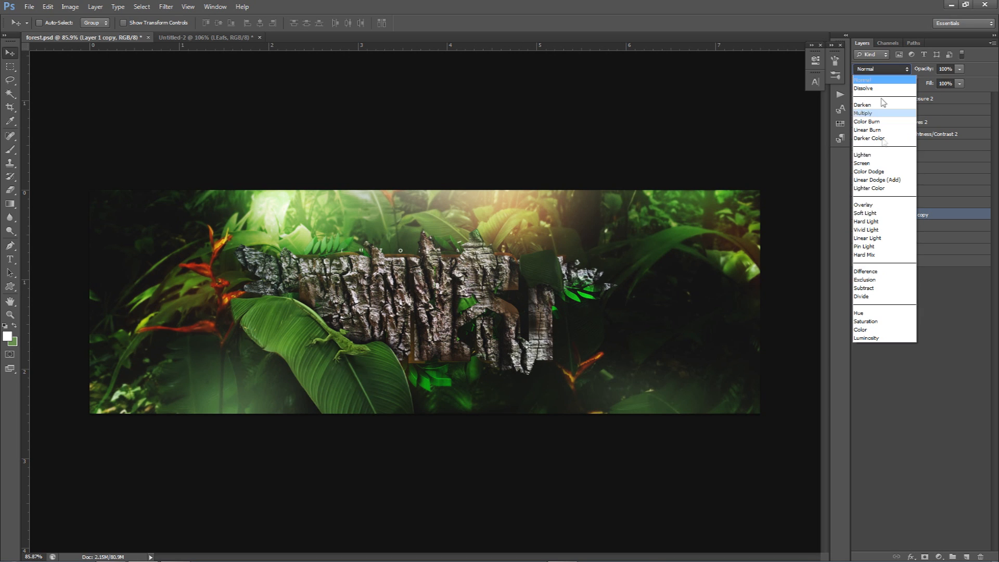
left_click(864, 113)
left_click(859, 238)
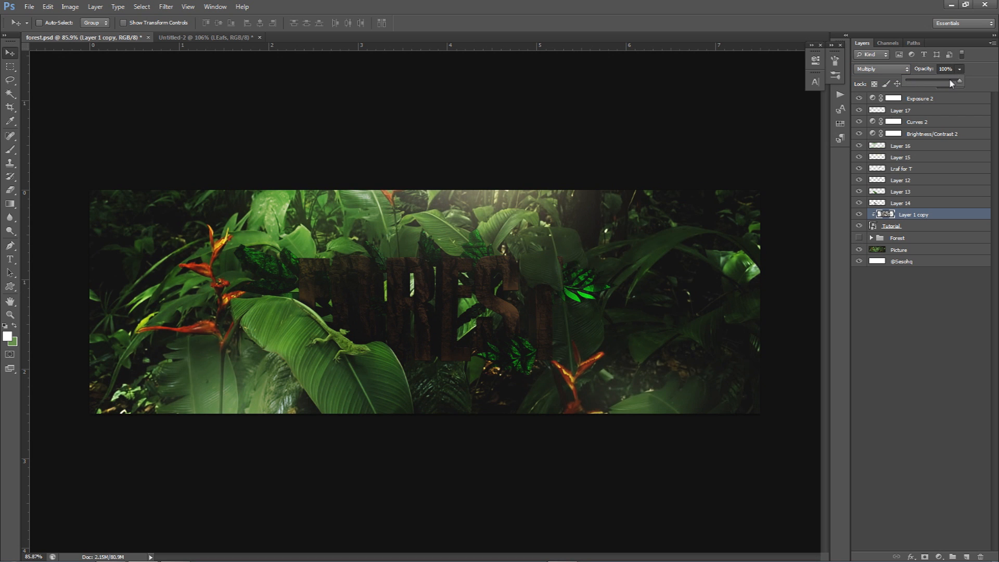
left_click_drag(943, 84, 927, 83)
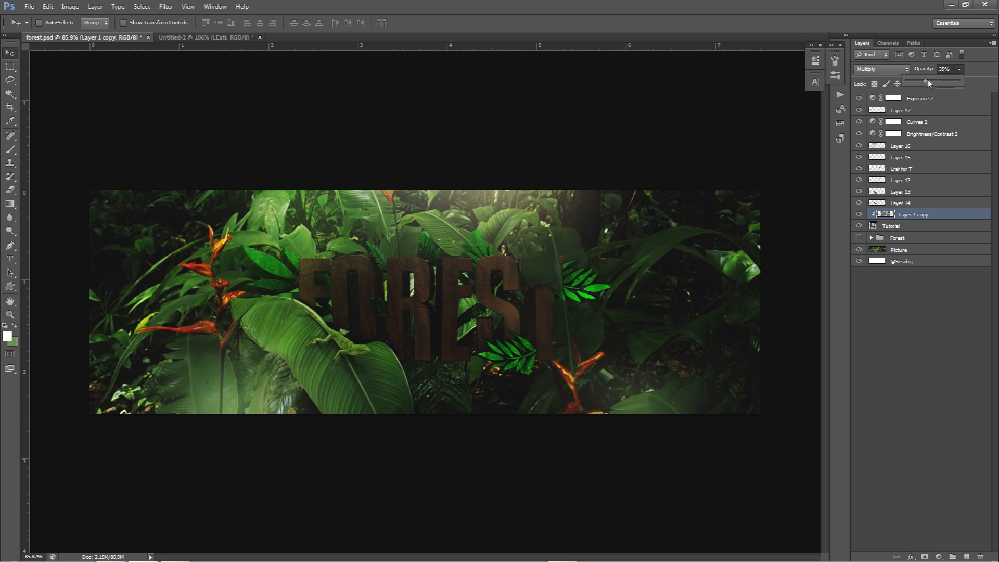
Step: Erase the bark texture from the green leaves around the title with a soft 125 px eraser, and lower the texture's opacity to 30%
key("e")
right_click_drag(498, 241, 400, 229, "alt")
left_click_drag(523, 363, 509, 351)
left_click_drag(603, 292, 603, 277)
left_click_drag(489, 239, 482, 240)
left_click_drag(271, 252, 257, 264)
right_click_drag(262, 295, 277, 290, "alt")
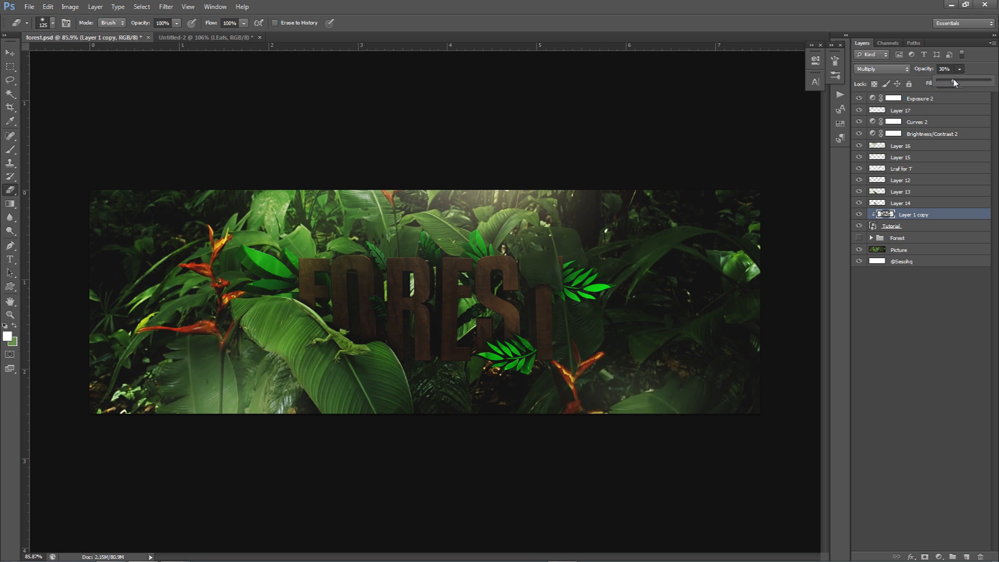
Step: Add a clipped layer directly above the Tutorial layer and paint soft white over the letters with a 153 px brush
left_click(904, 225)
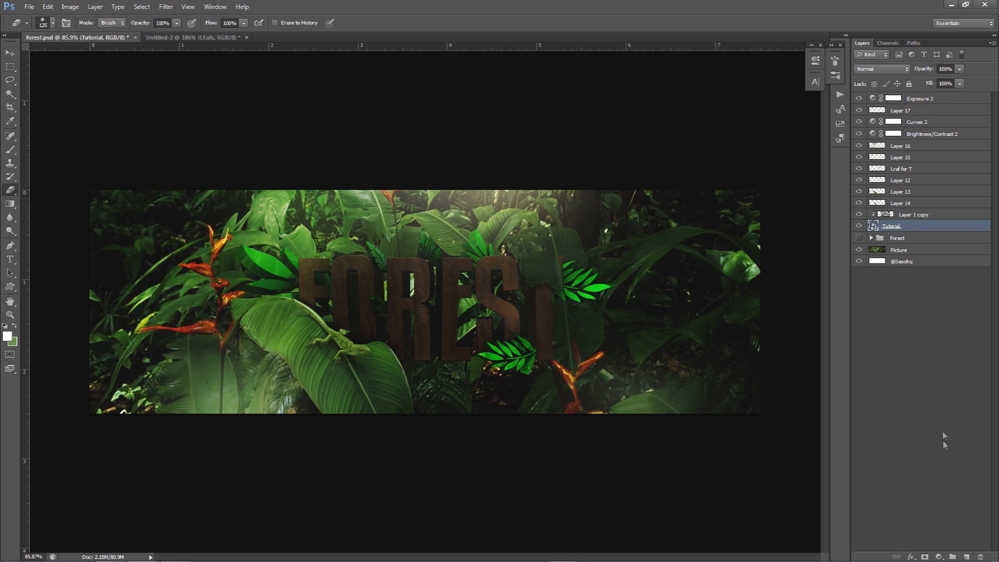
left_click(965, 556)
key("b")
mouse_move(350, 290)
right_mouse_down("alt")
mouse_move(468, 292)
mouse_move(223, 288)
right_mouse_up("alt")
right_click_drag(357, 280, 339, 288, "alt")
mouse_move(328, 285)
left_mouse_down()
mouse_move(483, 280)
mouse_move(421, 333)
mouse_move(502, 312)
mouse_move(536, 292)
mouse_move(333, 291)
mouse_move(328, 302)
left_mouse_up()
Step: Set the white paint layer on the letters to Overlay at 29% opacity
left_click(882, 69)
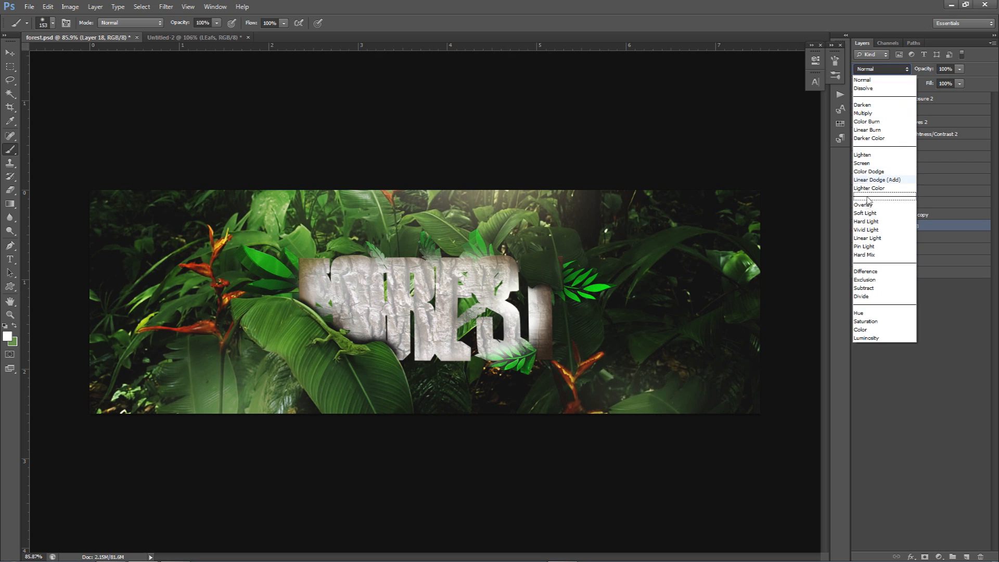
left_click(870, 191)
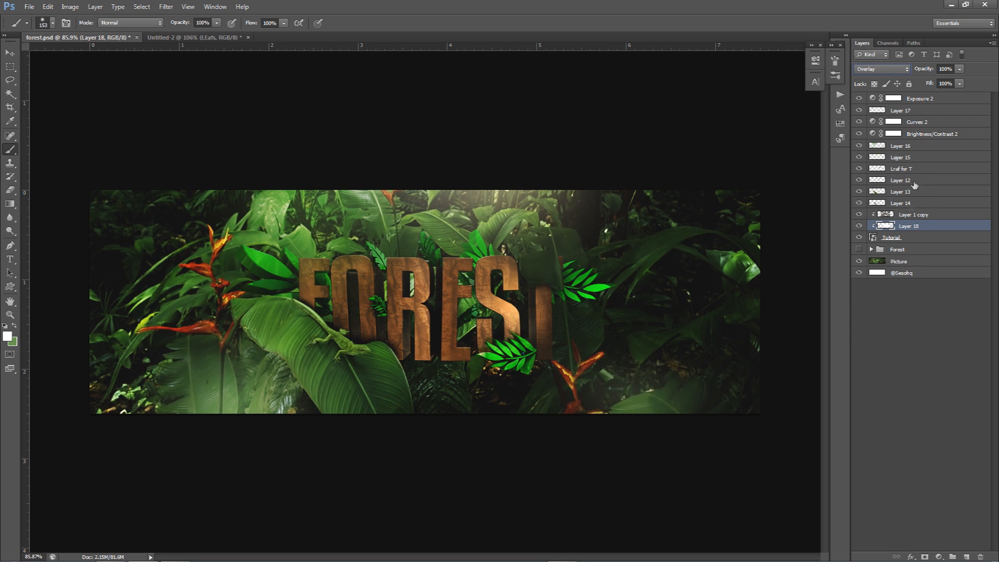
left_click(959, 69)
left_click_drag(932, 80, 922, 80)
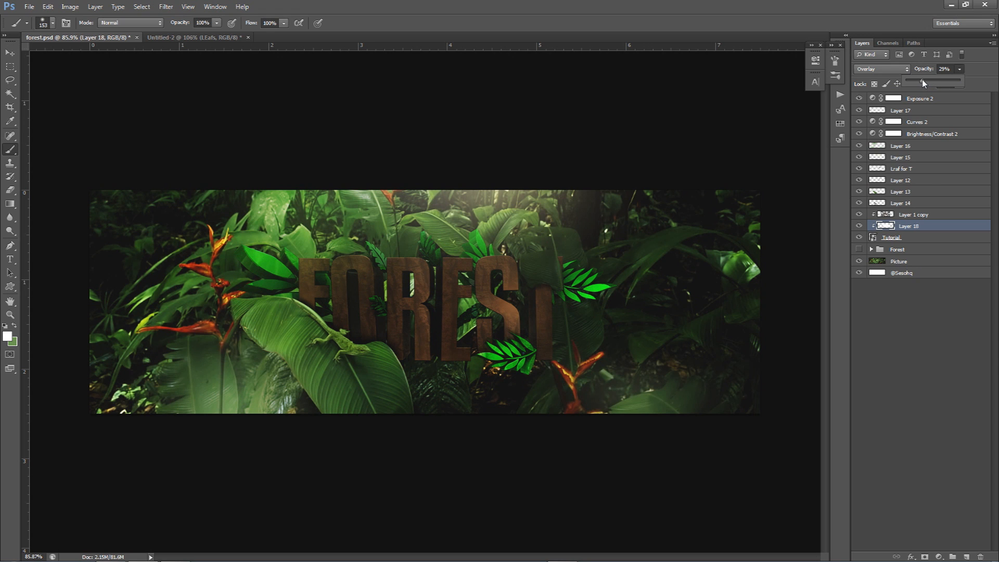
Step: Paint white highlights along the letters' upper edges on another clipped layer with a 33 px brush, and set it to Overlay
left_click(967, 557)
scroll(341, 295, "up", 8, "alt")
right_click_drag(379, 233, 259, 233, "alt")
right_click_drag(176, 207, 157, 209, "alt")
mouse_move(153, 213)
left_mouse_down()
mouse_move(157, 190)
mouse_move(219, 156)
mouse_move(307, 167)
mouse_move(342, 146)
mouse_move(458, 151)
mouse_move(528, 172)
mouse_move(677, 156)
left_mouse_up()
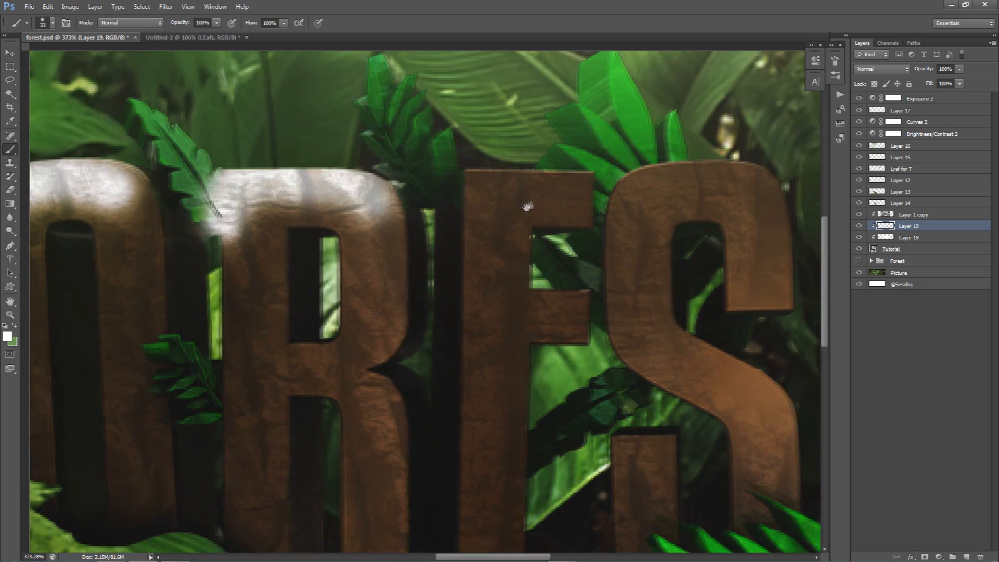
mouse_move(480, 217)
left_mouse_down()
mouse_move(364, 229)
mouse_move(483, 189)
mouse_move(550, 212)
mouse_move(691, 196)
left_mouse_up()
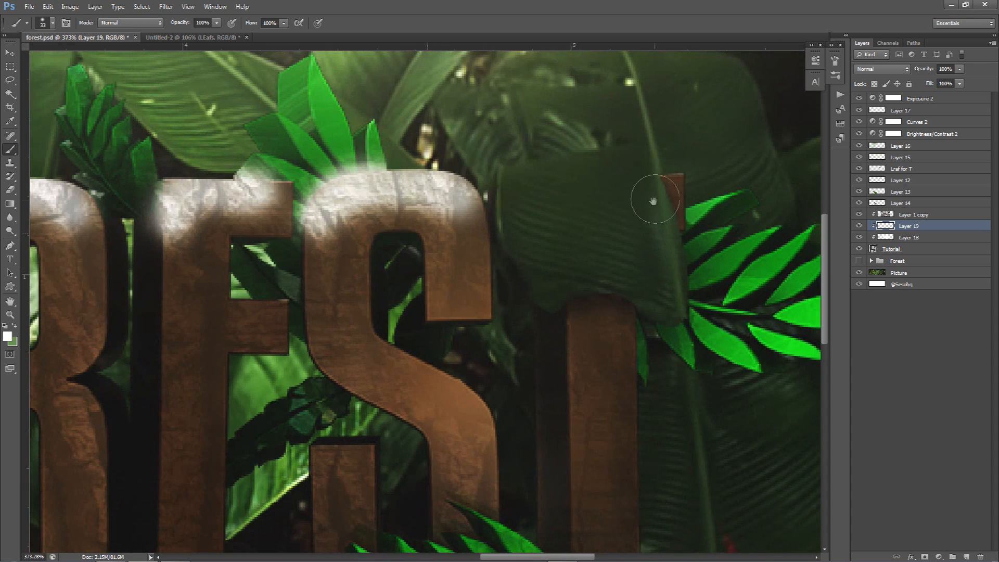
left_click_drag(671, 177, 674, 224)
mouse_move(546, 312)
left_mouse_down()
mouse_move(529, 357)
mouse_move(542, 406)
left_mouse_up()
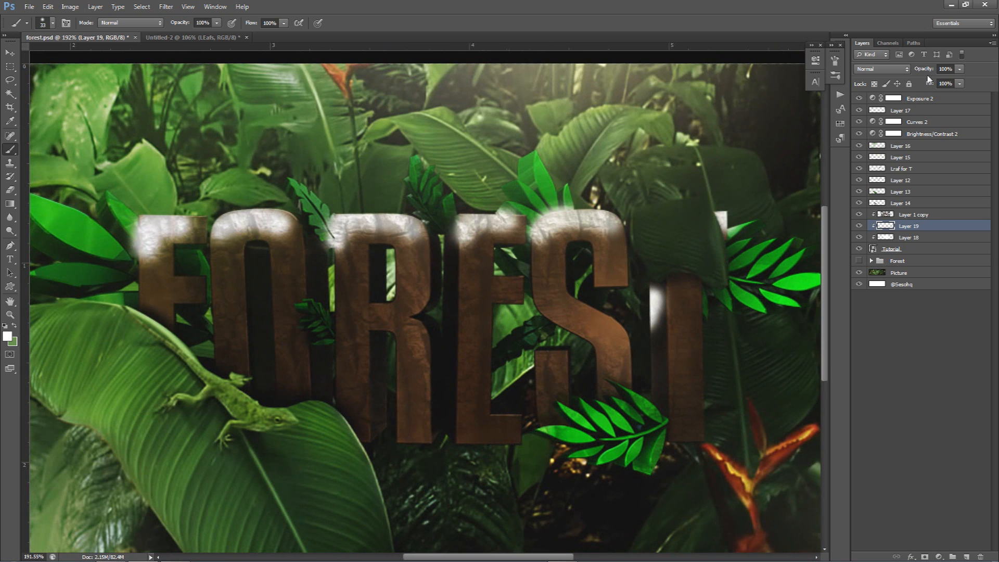
left_click(885, 68)
left_click(880, 192)
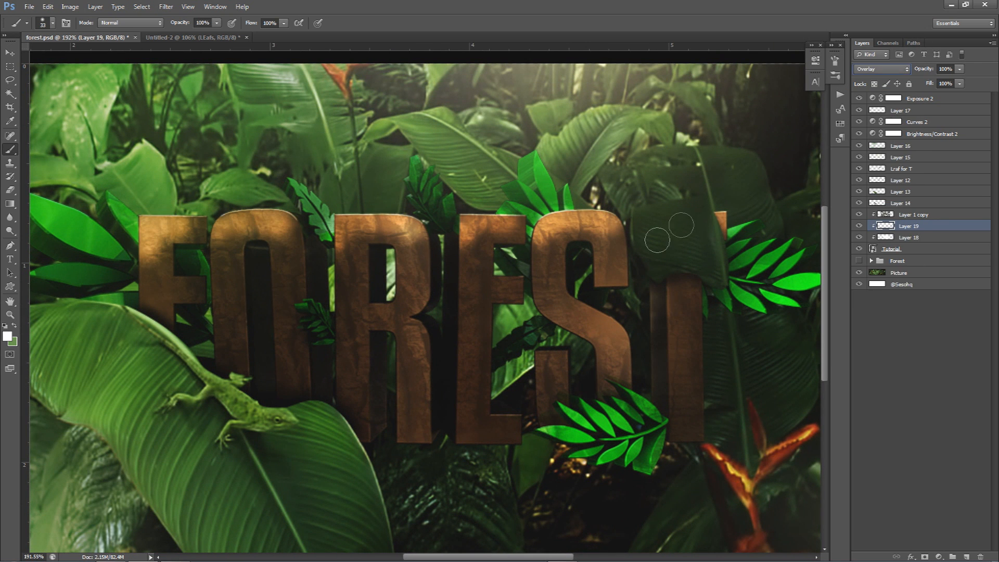
Step: Soften the lower part of the letter highlights with a 70 px eraser, and compare the title with and without the highlight layer
key("e")
right_click_drag(267, 264, 291, 267, "alt")
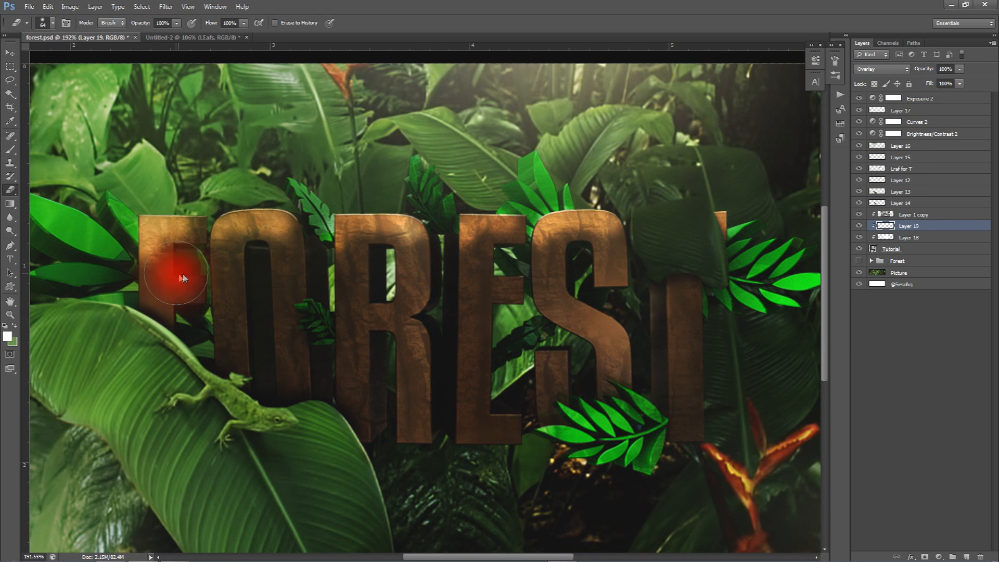
mouse_move(177, 266)
left_mouse_down()
mouse_move(166, 248)
mouse_move(255, 242)
mouse_move(349, 251)
mouse_move(660, 245)
mouse_move(696, 262)
left_mouse_up()
scroll(653, 315, "down", 4, "alt")
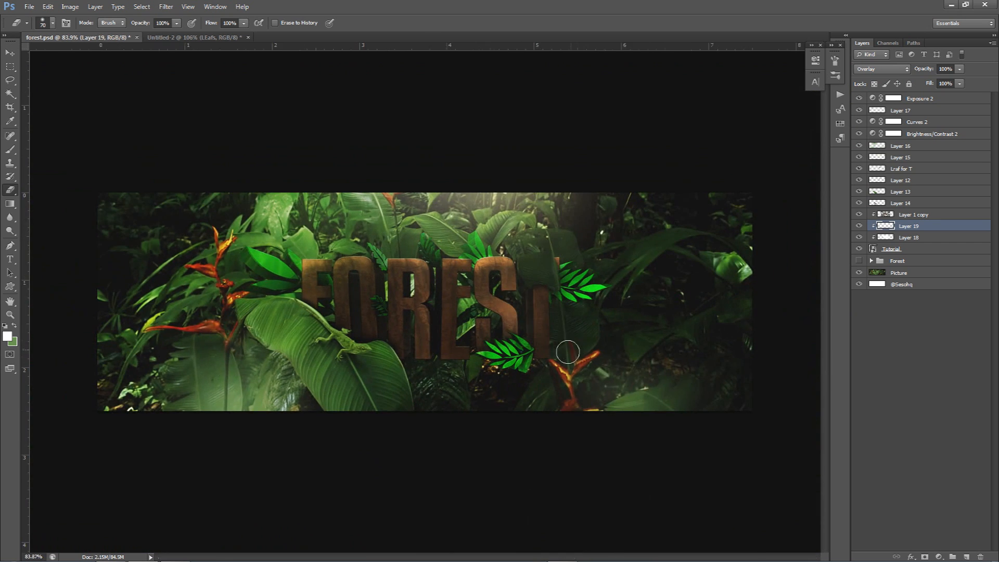
left_click(859, 226)
left_click(859, 226)
key("v")
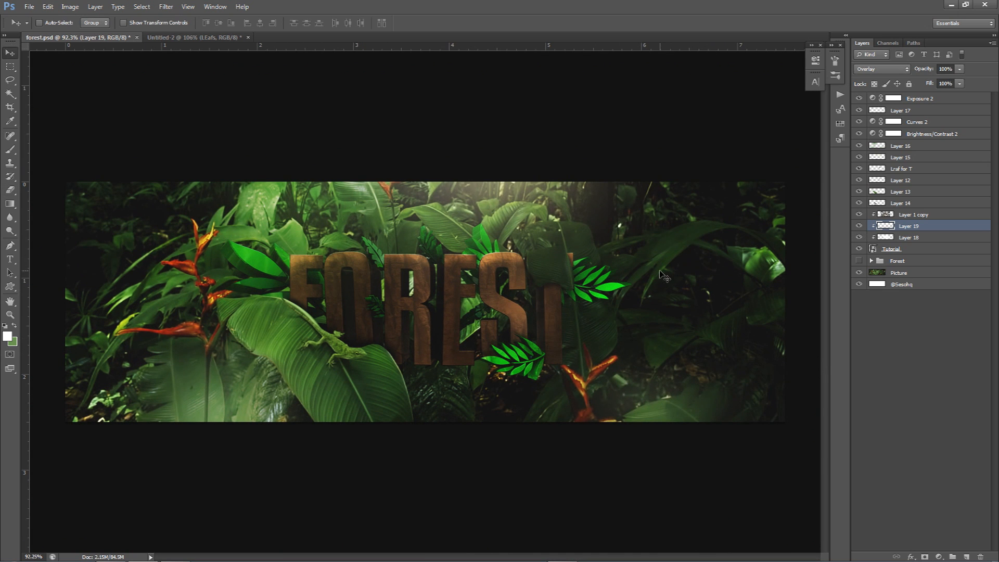
Step: On a new layer above Layer 17, paint orange glows at the top centre, lower left and lower right with a 440 px brush
left_click(907, 102)
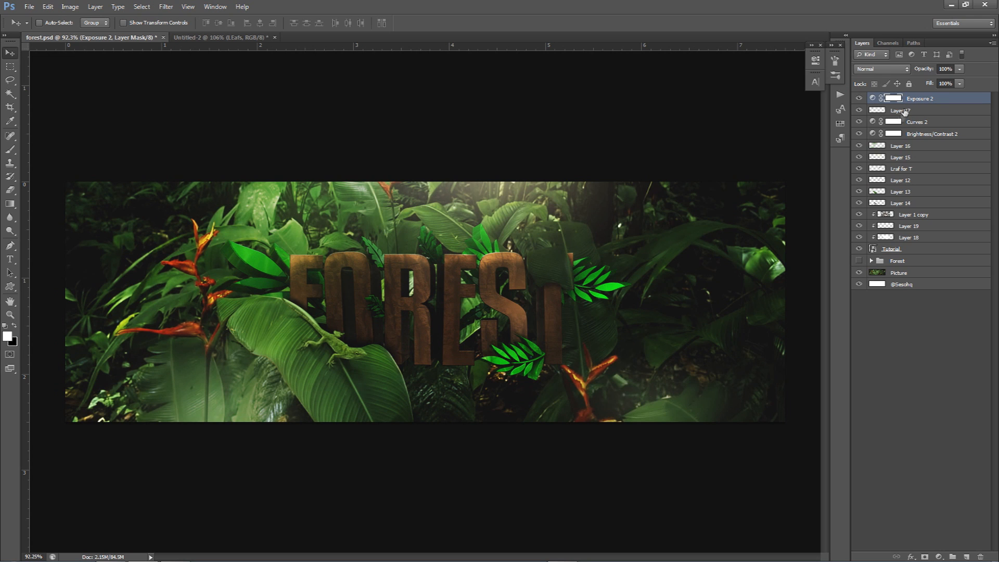
left_click(901, 114)
left_click(966, 556)
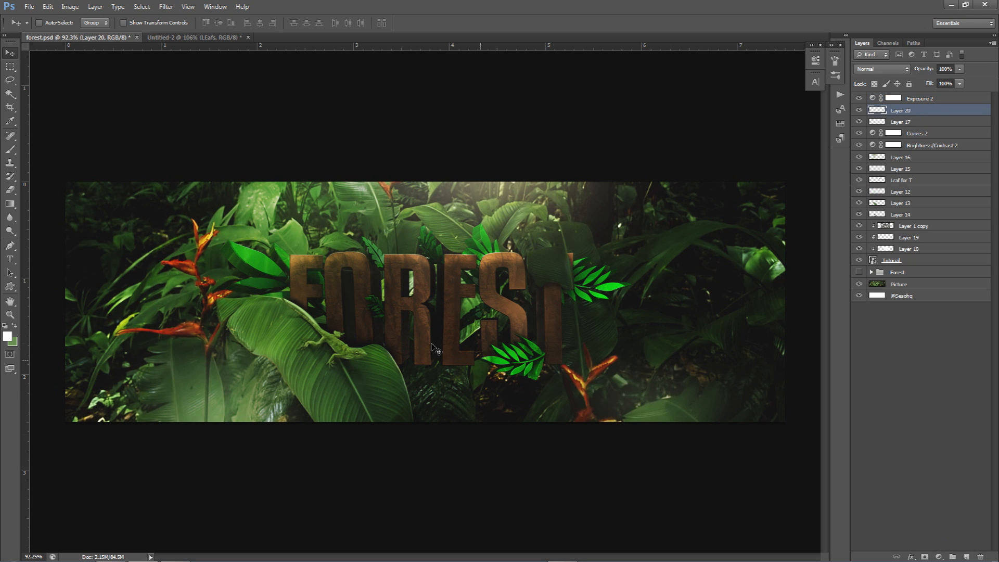
key("b")
left_click_drag(204, 233, 189, 229, "alt")
right_click_drag(395, 232, 527, 226, "alt")
right_click_drag(465, 247, 427, 245, "alt")
left_click(475, 206)
left_click(216, 354)
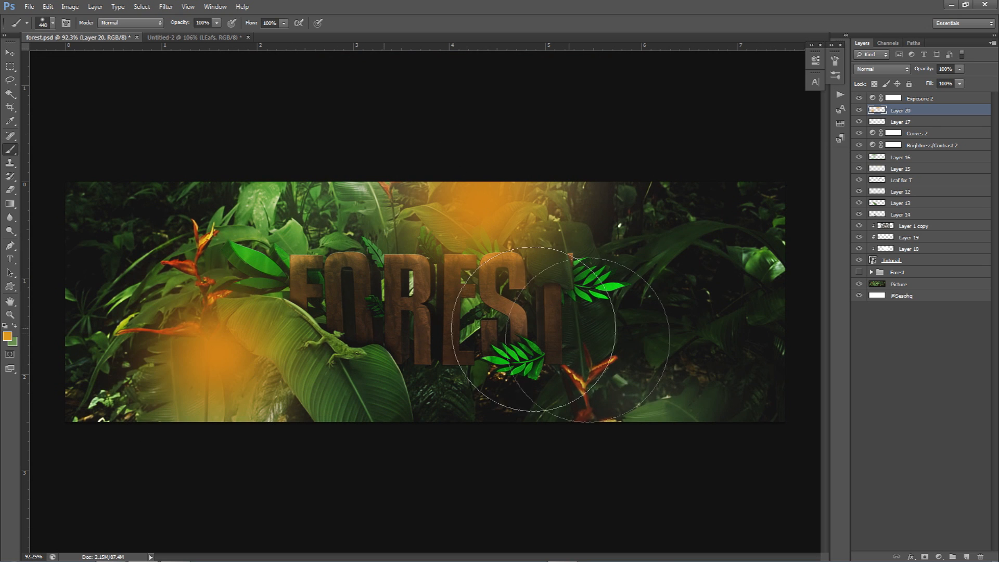
left_click(594, 383)
Step: Try Linear Dodge (Add) on the orange glow layer, then settle on Screen blending at 55% opacity
left_click(894, 69)
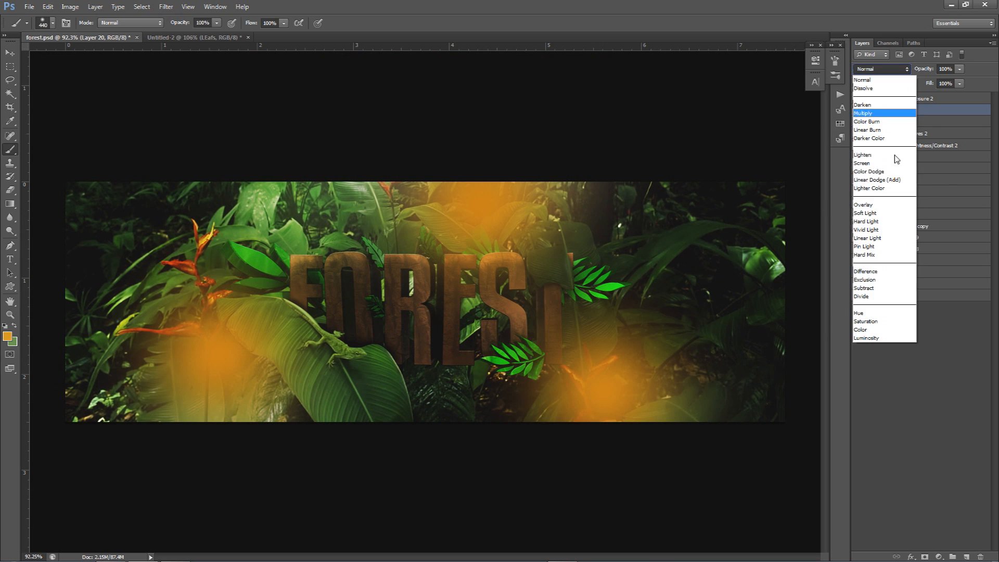
left_click(875, 185)
left_click(882, 69)
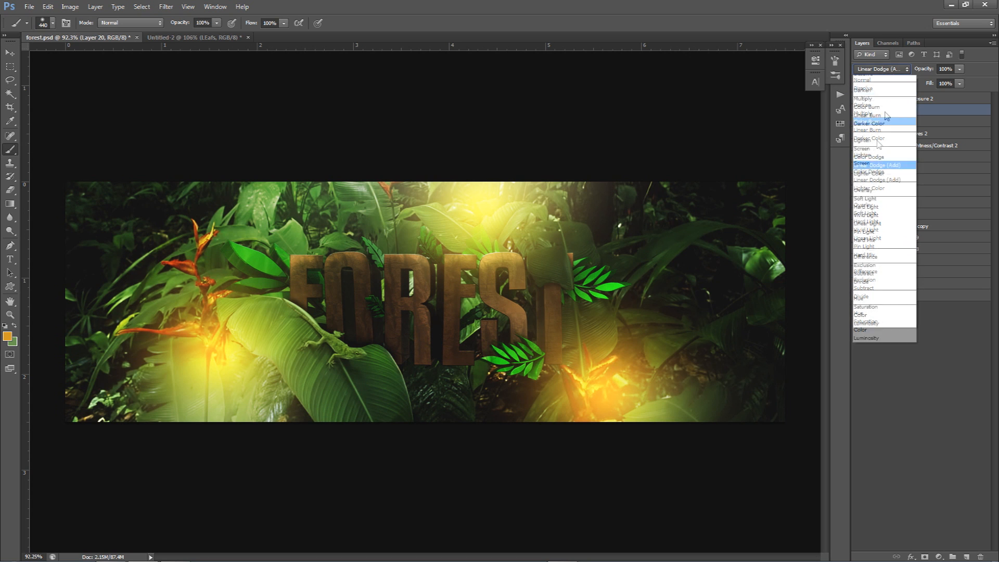
left_click(866, 169)
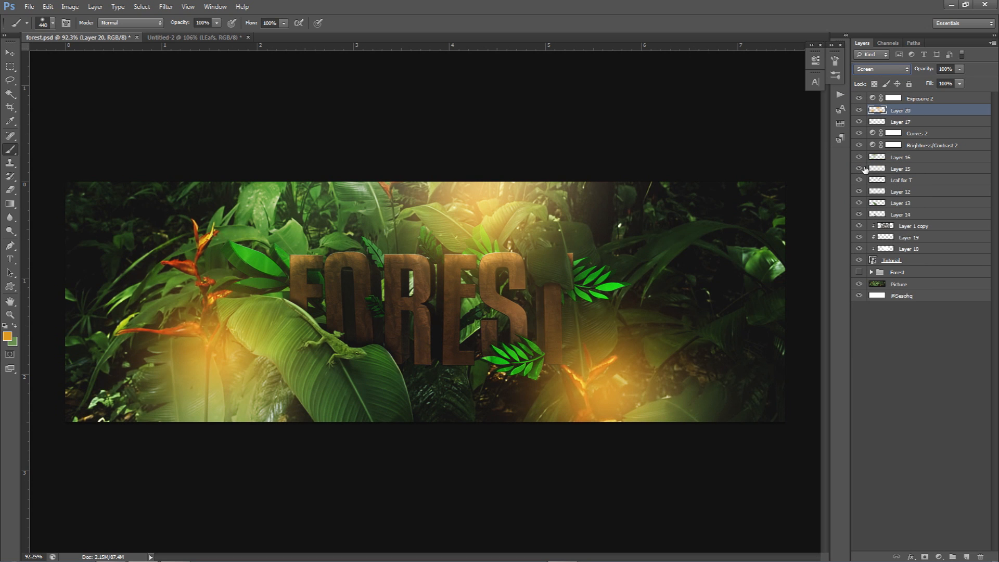
left_click_drag(943, 84, 937, 84)
Step: Erase the lower left and lower right orange glows with a soft 362 px eraser
key("e")
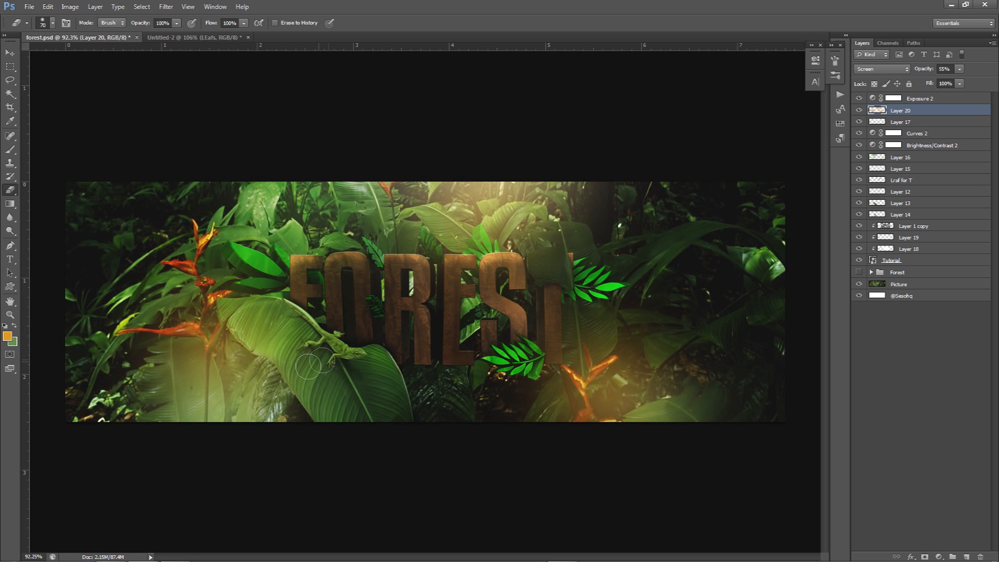
right_click_drag(260, 368, 333, 368, "alt")
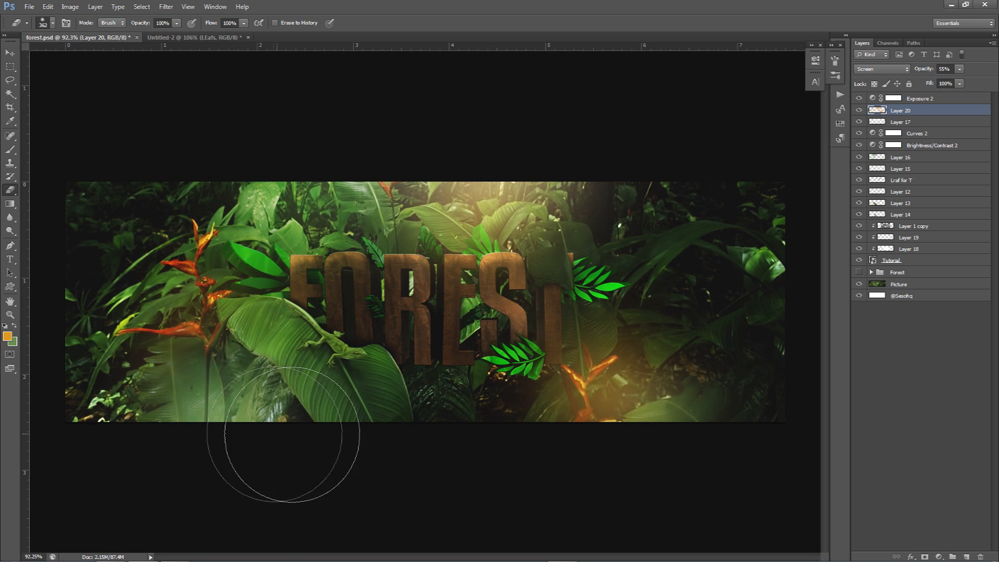
mouse_move(677, 418)
left_mouse_down()
mouse_move(664, 417)
mouse_move(640, 471)
left_mouse_up()
left_click(447, 272)
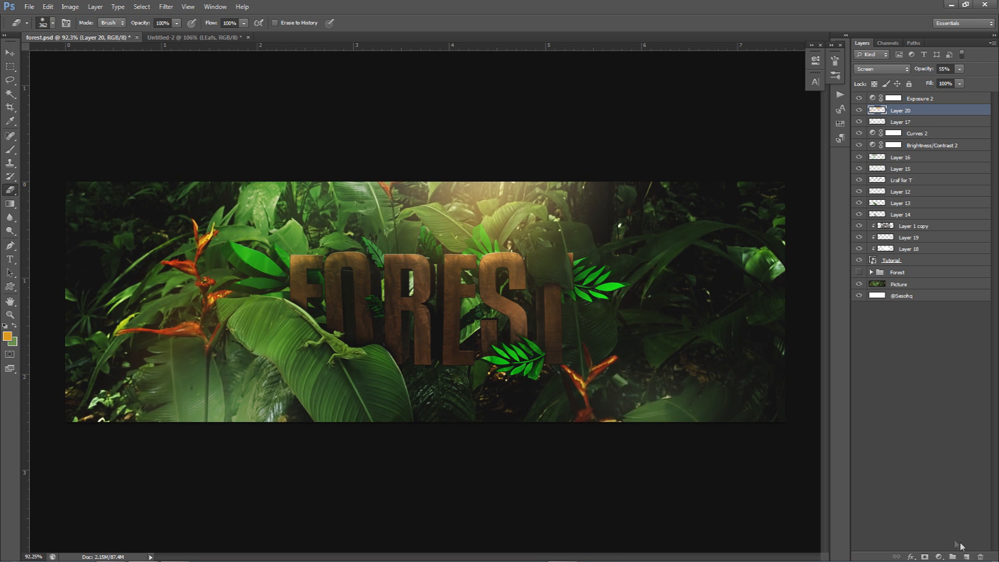
Step: Add a new layer and paint an orange glow over the red flower at the picture's left with a 392 px brush
left_click(967, 556)
right_click_drag(268, 333, 229, 323, "alt")
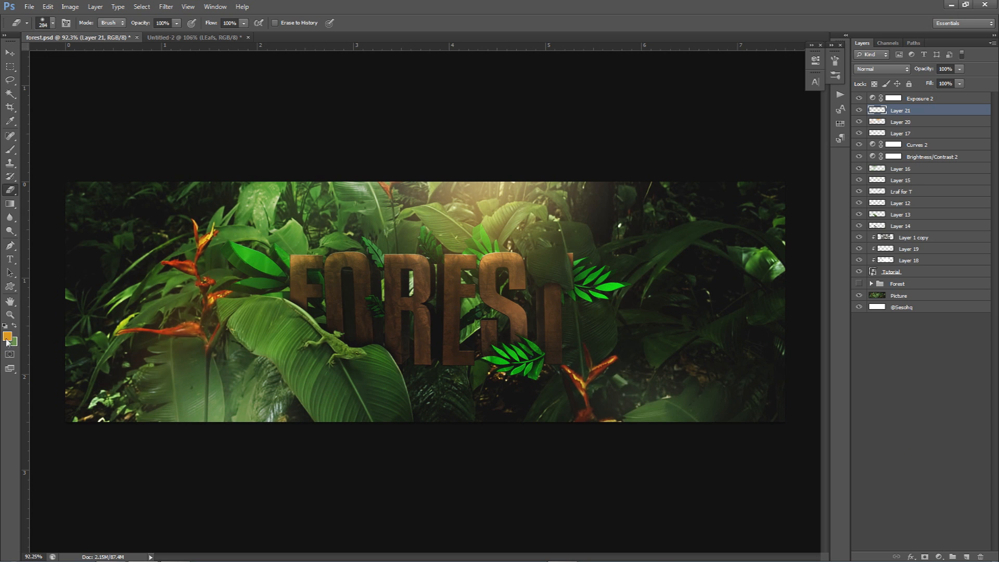
right_click_drag(114, 325, 130, 325, "alt")
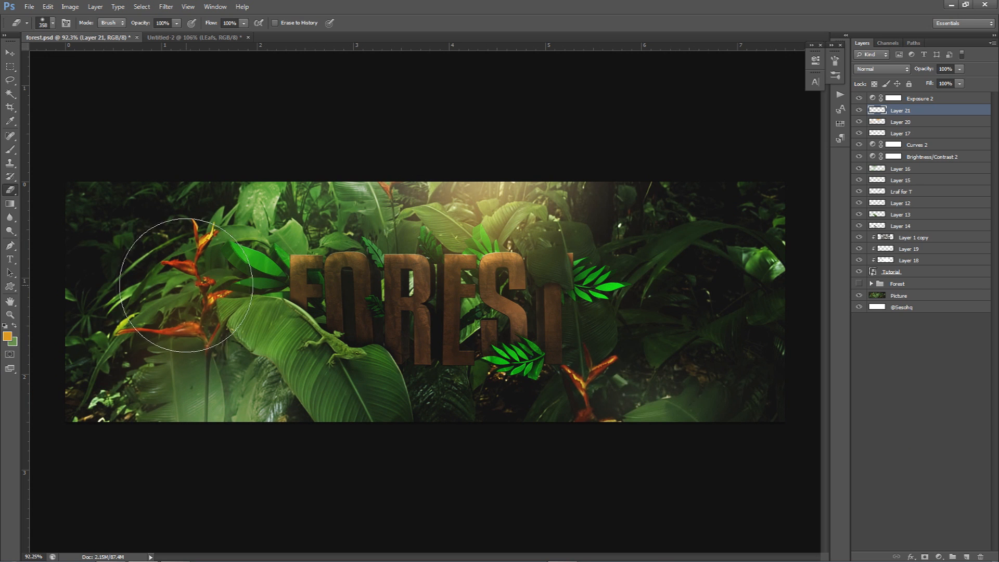
key("b")
right_click_drag(177, 287, 185, 287, "alt")
left_click(180, 294)
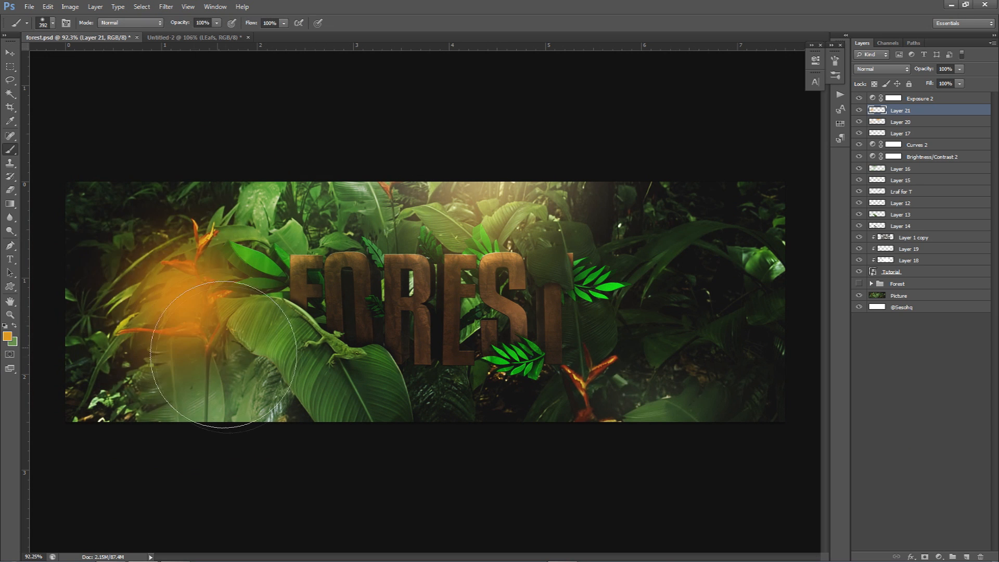
Step: Compare Linear Dodge (Add) and Screen on the flower glow layer, and keep Linear Dodge (Add)
left_click(881, 68)
left_click(879, 176)
left_click(882, 68)
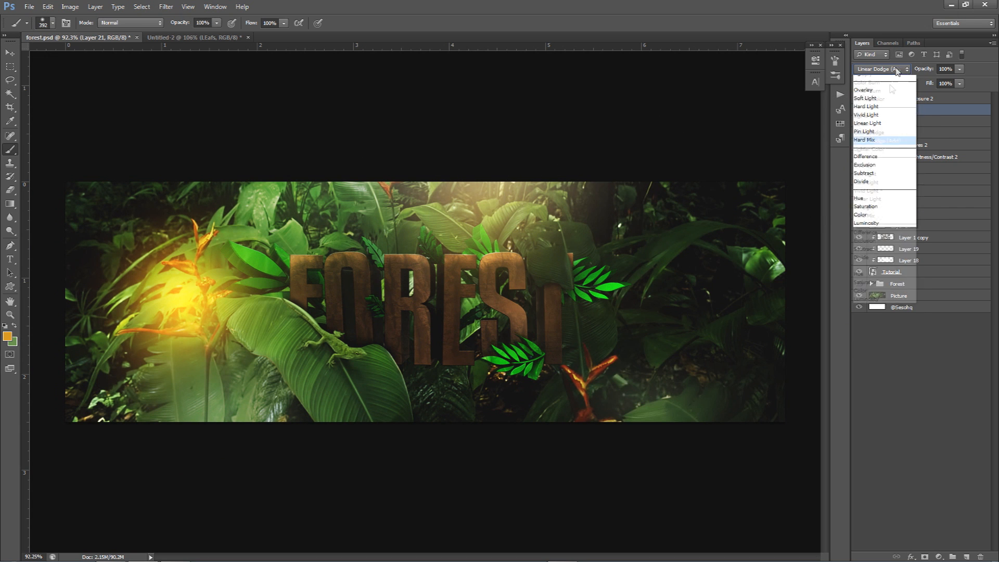
left_click(864, 163)
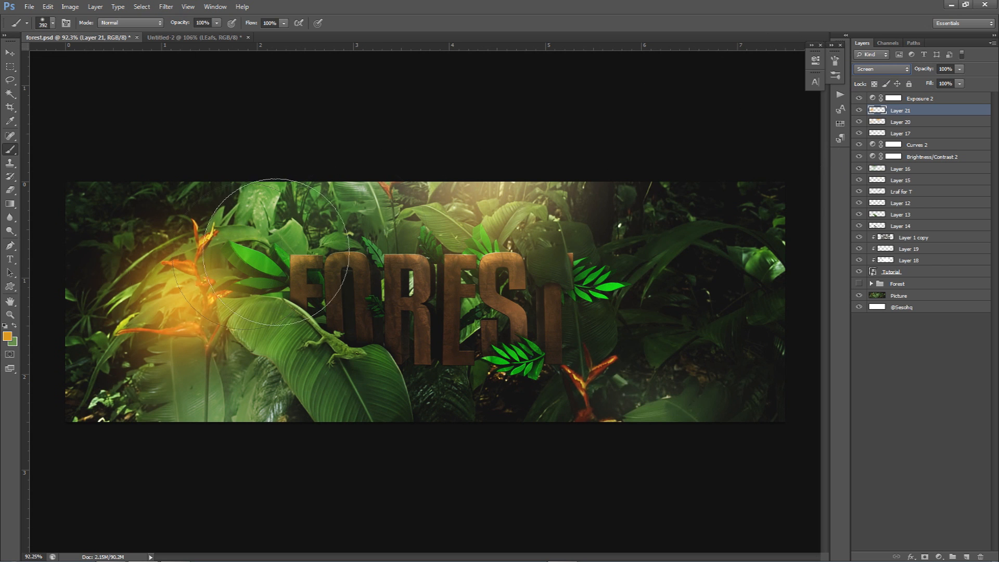
left_click(881, 69)
left_click(879, 176)
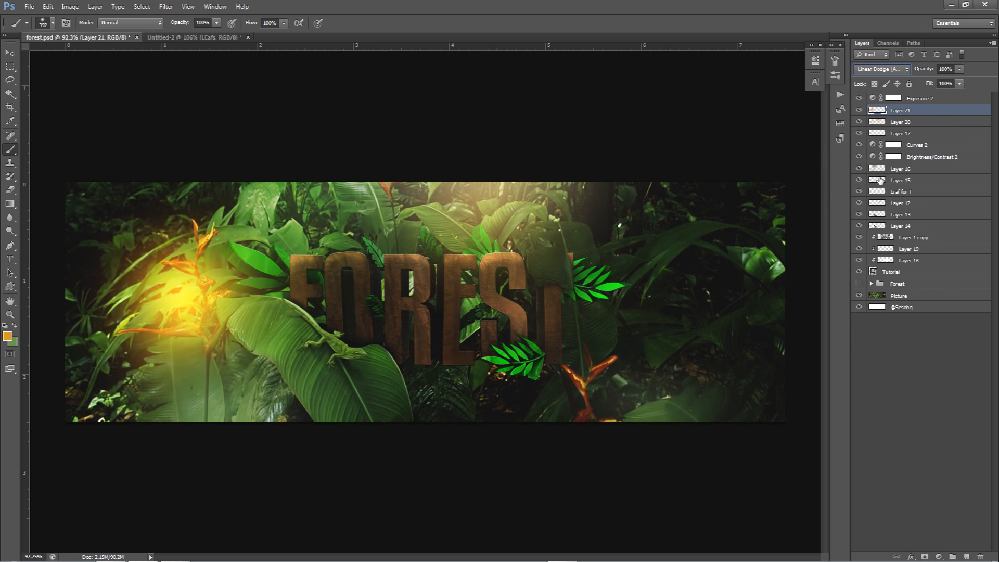
Step: Replace the flower glow with one at the large leaf's left edge, and reduce the layer's opacity to 49%
mouse_move(161, 281)
left_mouse_down()
mouse_move(150, 365)
mouse_move(212, 319)
mouse_move(201, 297)
left_mouse_up()
key("ctrl+z")
key("e")
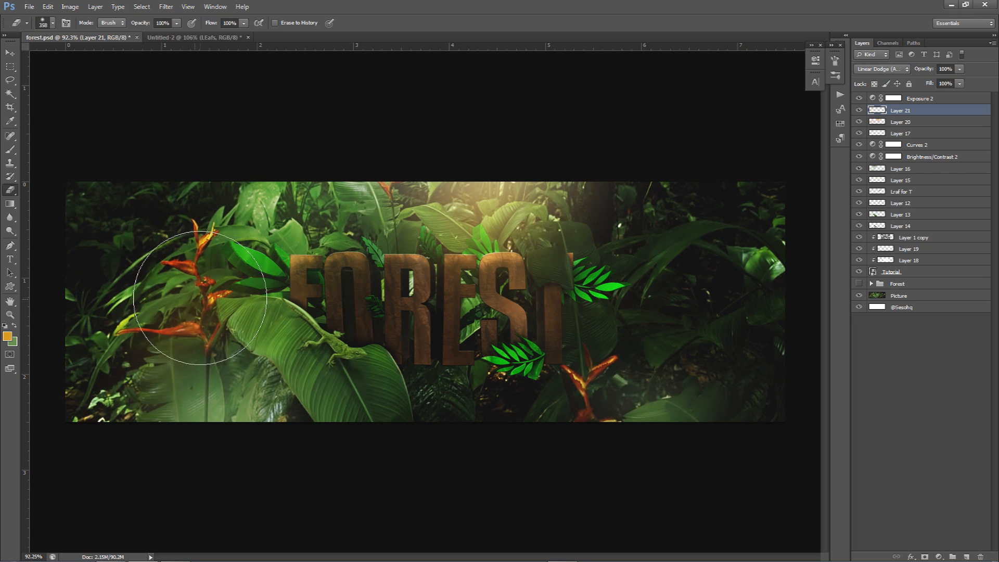
key("b")
left_click(222, 312)
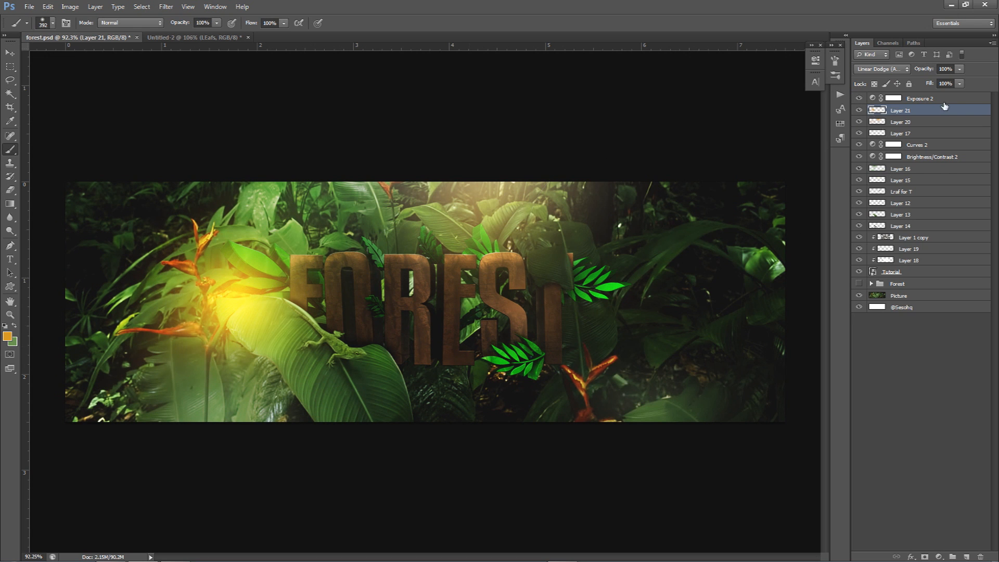
left_click_drag(941, 83, 933, 84)
left_click(698, 270)
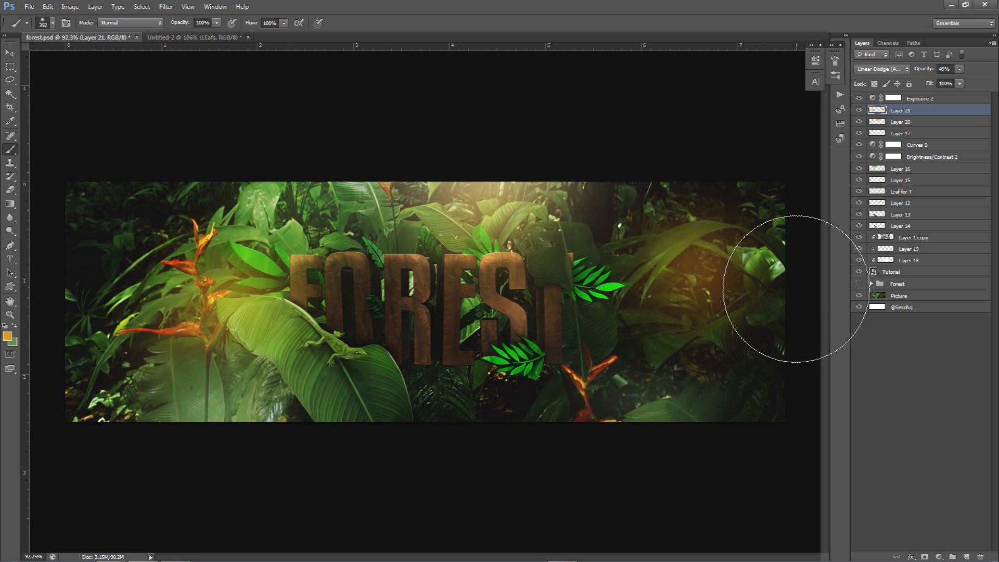
key("ctrl+z")
left_click(749, 346)
key("ctrl+z")
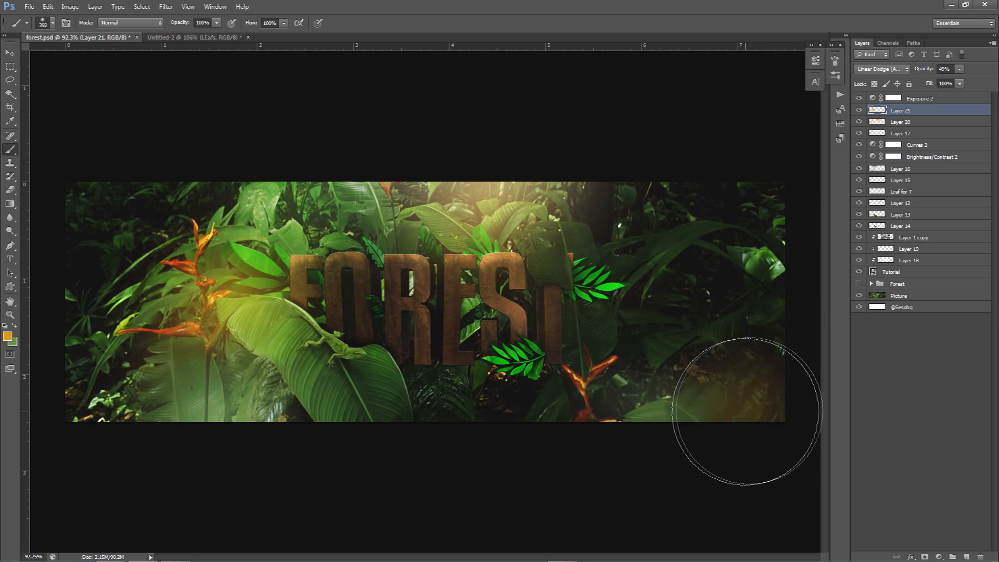
Step: Paint an orange glow in the picture's lower right corner on the same glow layer
left_click(757, 406)
key("v")
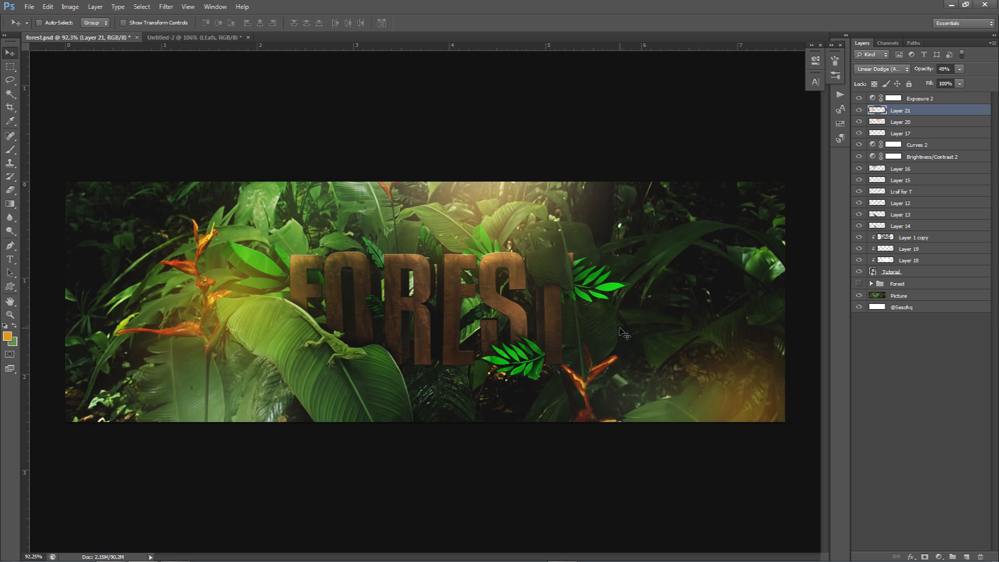